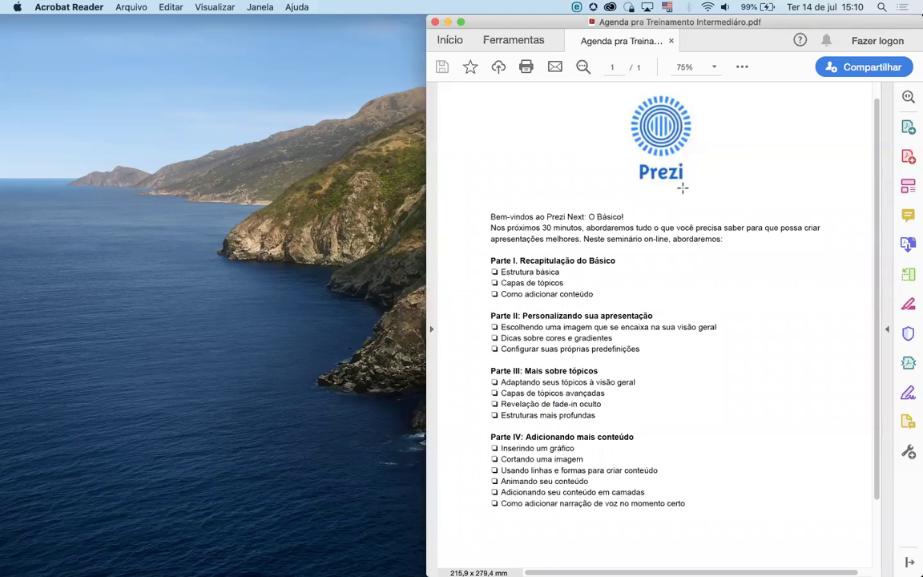
Switch to the Prezi dashboard in the browser and open the presentation "Essenciais 1" for editing
{"action": "key", "text": "ctrl+Right"}
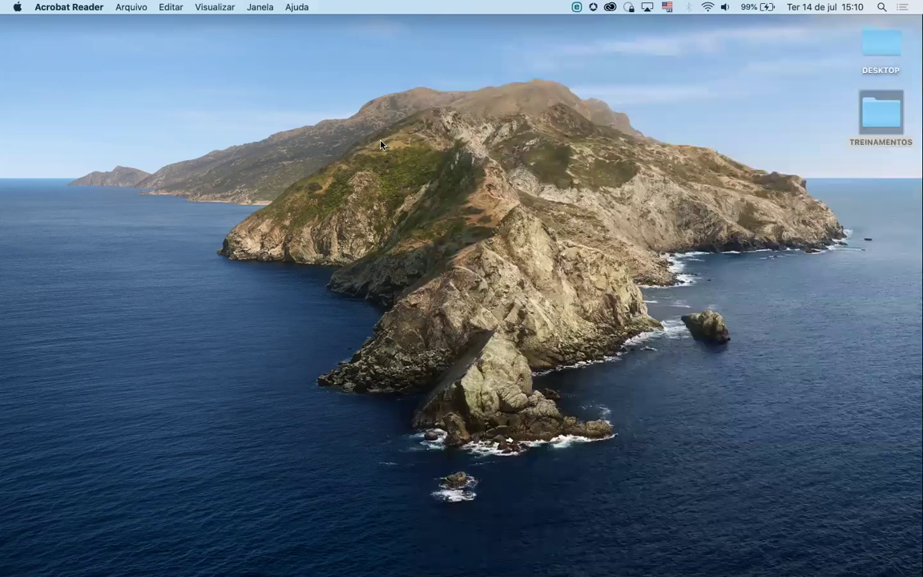
{"action": "key", "text": "ctrl+Up"}
{"action": "mouse_move", "coordinate": [323, 6]}
{"action": "left_click", "coordinate": [304, 42]}
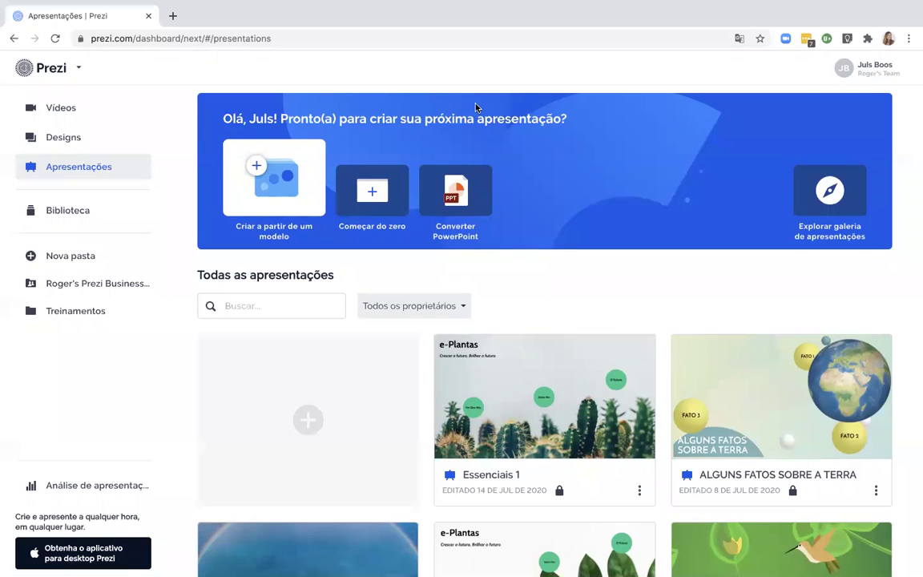
{"action": "mouse_move", "coordinate": [500, 405]}
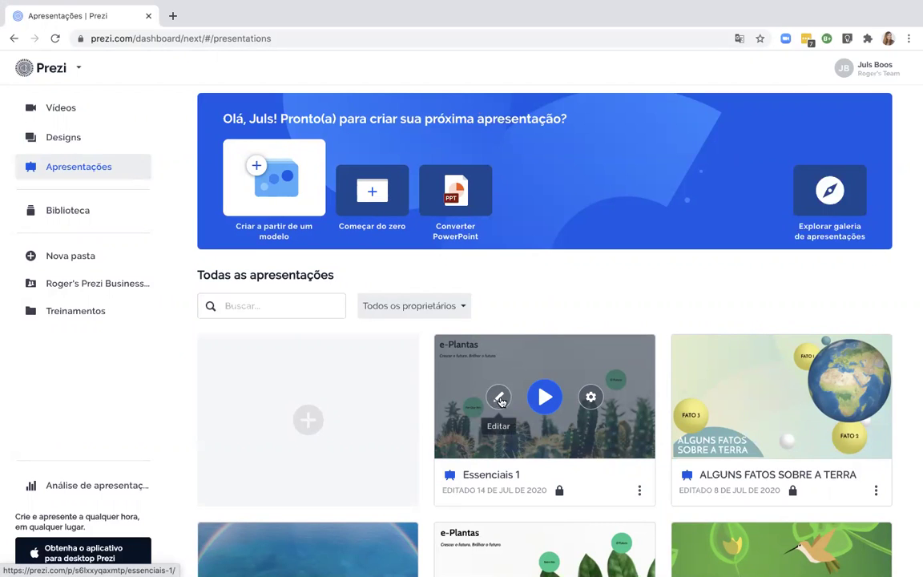
{"action": "left_click", "coordinate": [500, 398]}
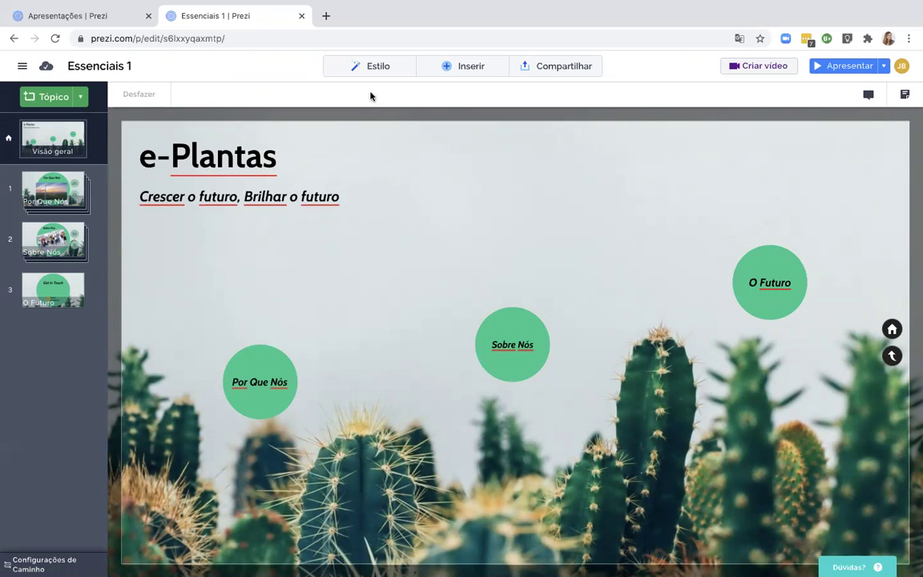
Replace the presentation's background with the first green abc_e_plants_background PNG from the photos folder inside TREINAMENTOS > Essenciais 2
{"action": "left_click", "coordinate": [362, 66]}
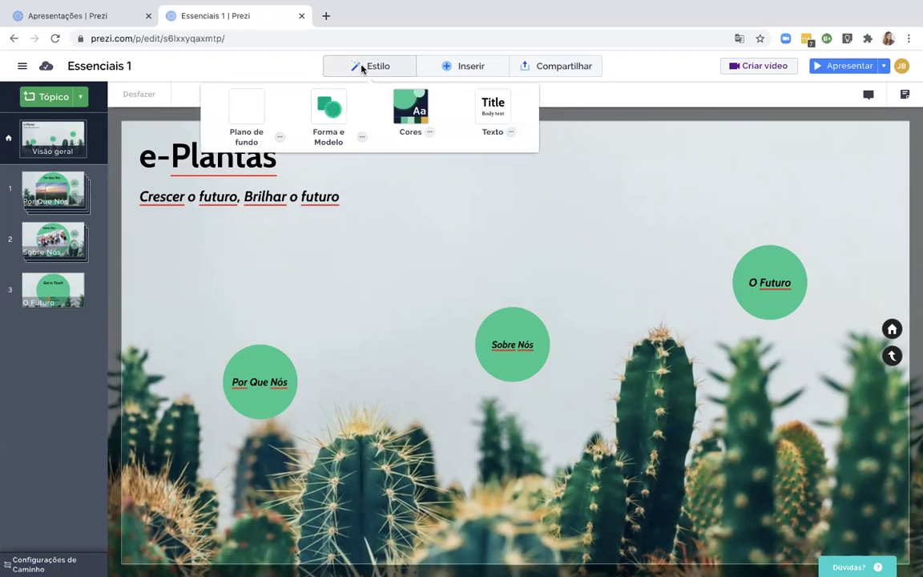
{"action": "left_click", "coordinate": [279, 137]}
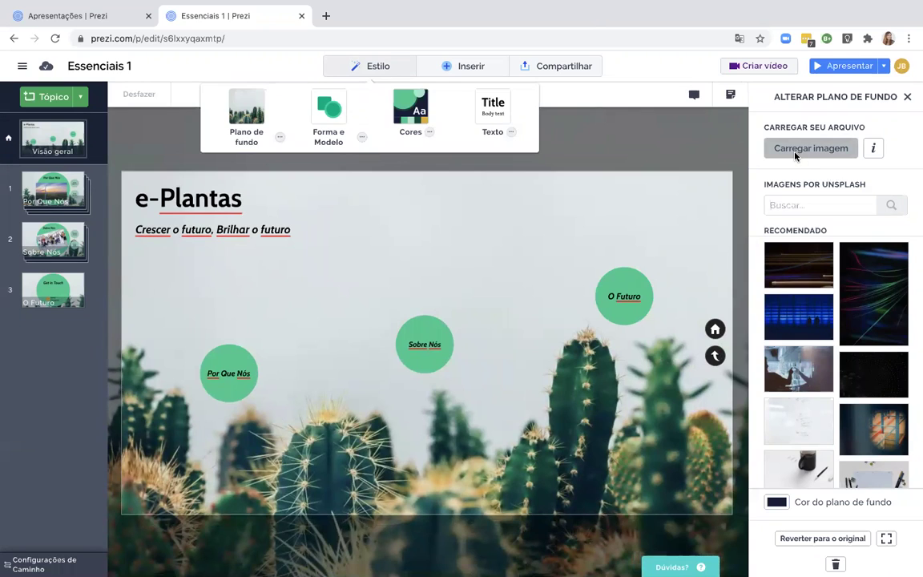
{"action": "left_click", "coordinate": [795, 155]}
{"action": "left_click", "coordinate": [479, 24]}
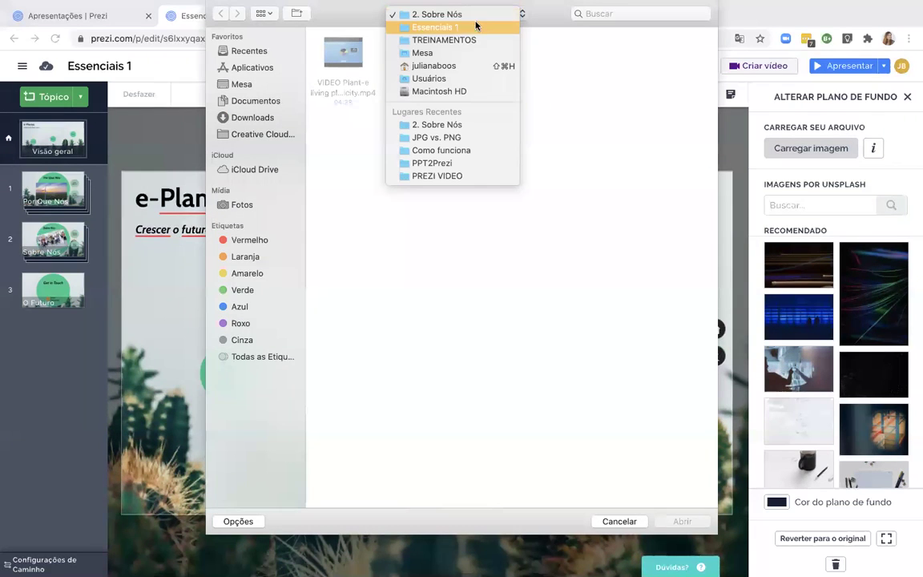
{"action": "left_click", "coordinate": [445, 40]}
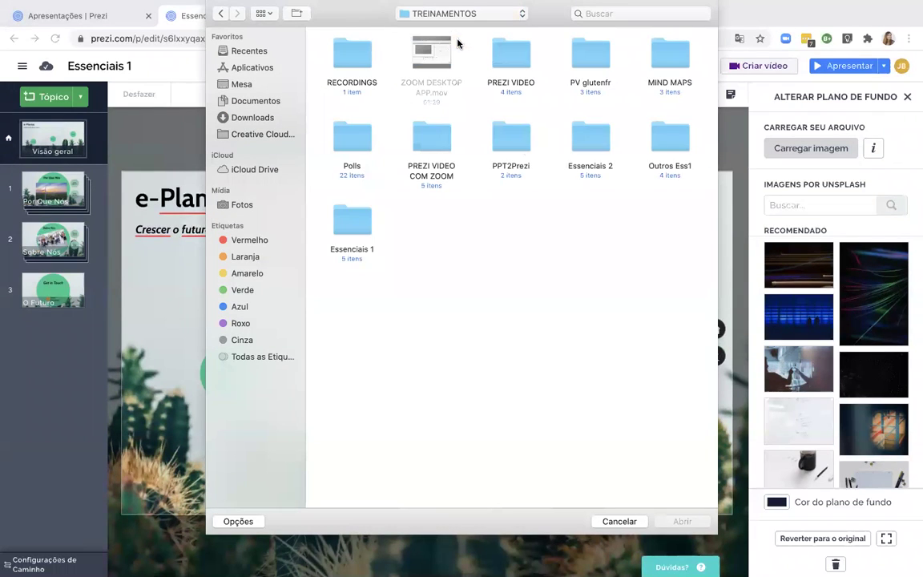
{"action": "double_click", "coordinate": [583, 138]}
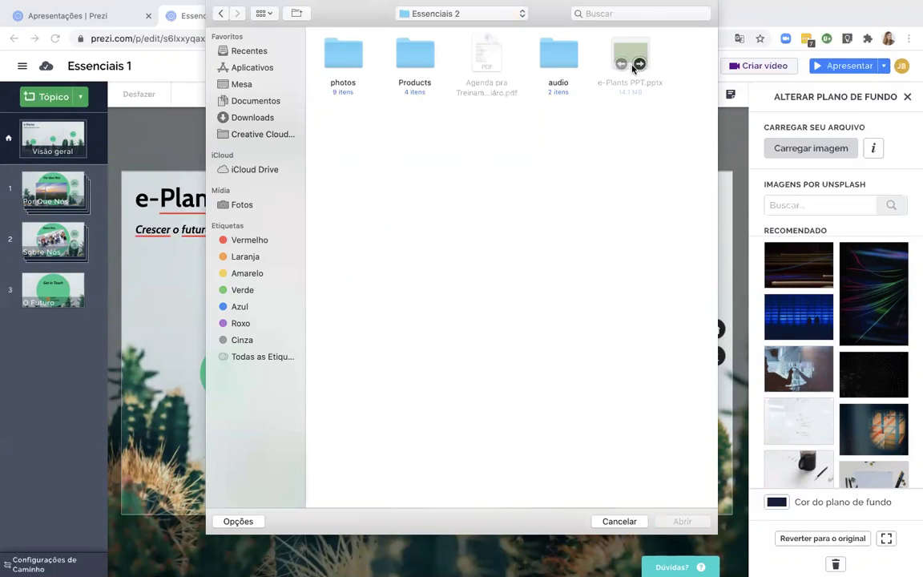
{"action": "double_click", "coordinate": [351, 58]}
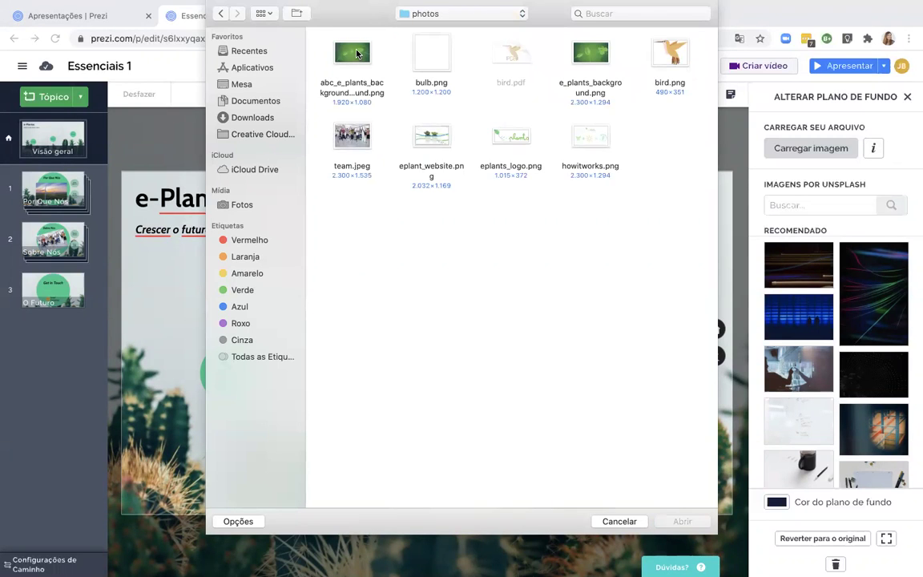
{"action": "double_click", "coordinate": [357, 54]}
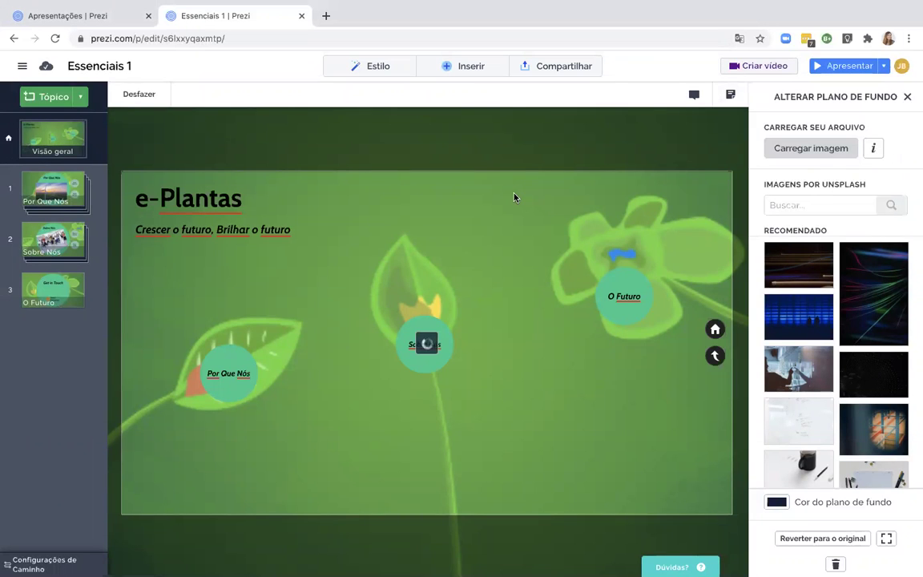
Move the topics Por Que Nós to the leaf's tip, Sobre Nós to the top of the bud and O Futuro beside the flower's upper petals
{"action": "left_click", "coordinate": [229, 358]}
{"action": "left_click_drag", "start_coordinate": [268, 302], "coordinate": [281, 305]}
{"action": "left_click_drag", "start_coordinate": [445, 332], "coordinate": [432, 227]}
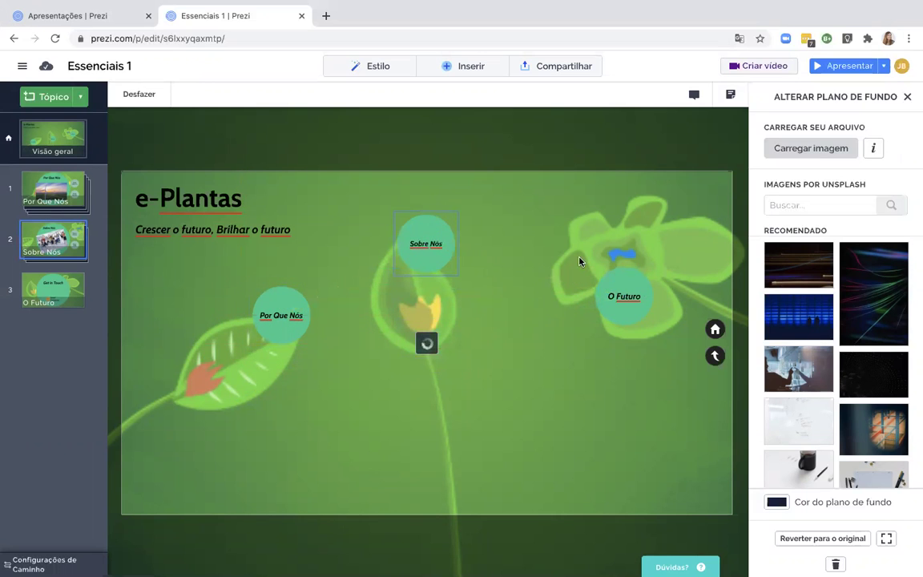
{"action": "left_click_drag", "start_coordinate": [628, 289], "coordinate": [567, 206]}
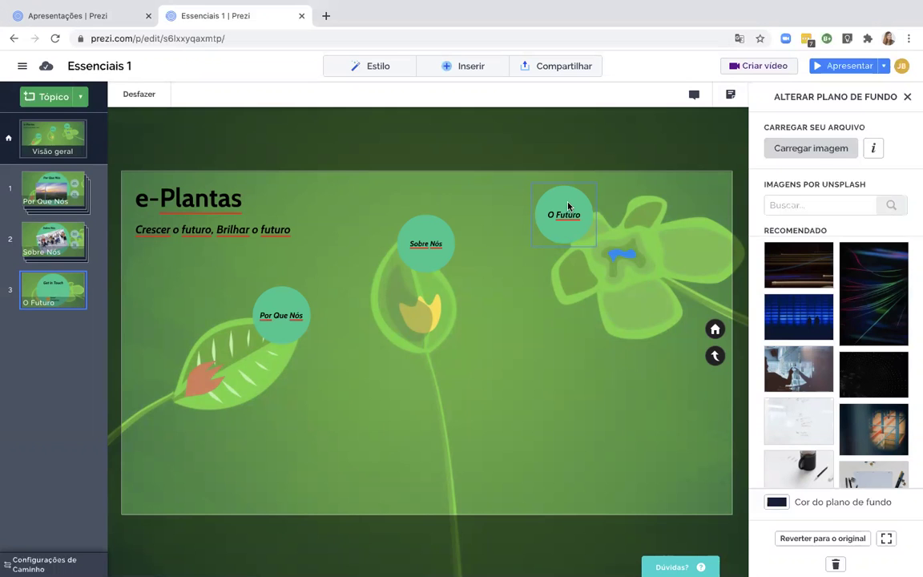
Try several standard colour palettes on the presentation, including the pink one and the brown and grey one
{"action": "left_click", "coordinate": [326, 69]}
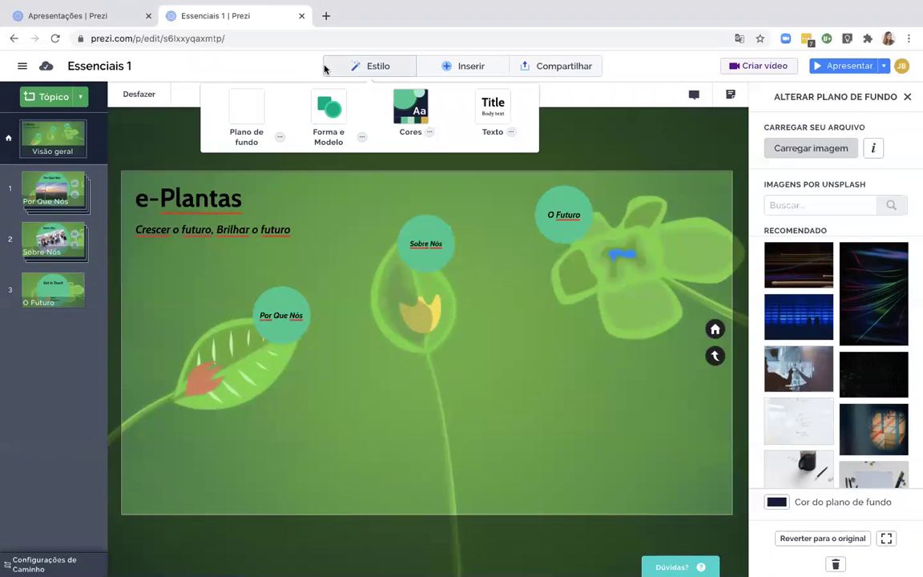
{"action": "left_click", "coordinate": [429, 134]}
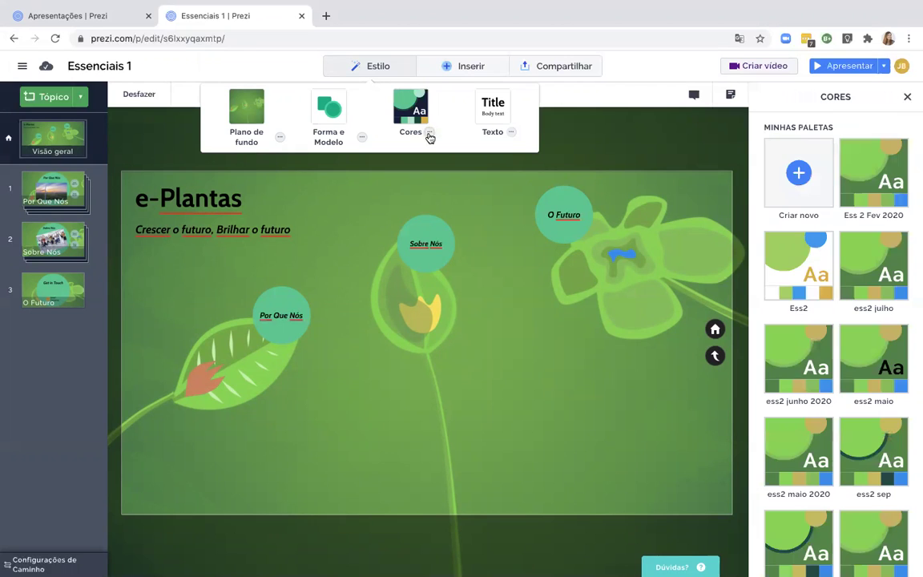
{"action": "scroll", "coordinate": [892, 160], "scroll_direction": "down", "scroll_amount": 3}
{"action": "scroll", "coordinate": [892, 160], "scroll_direction": "down", "scroll_amount": 10}
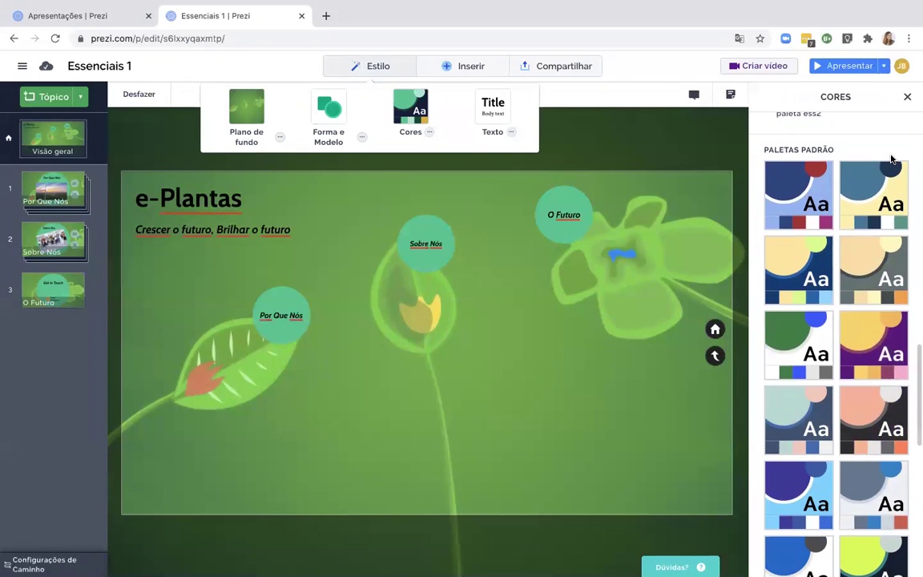
{"action": "scroll", "coordinate": [891, 160], "scroll_direction": "down", "scroll_amount": 5}
{"action": "scroll", "coordinate": [892, 159], "scroll_direction": "down", "scroll_amount": 3}
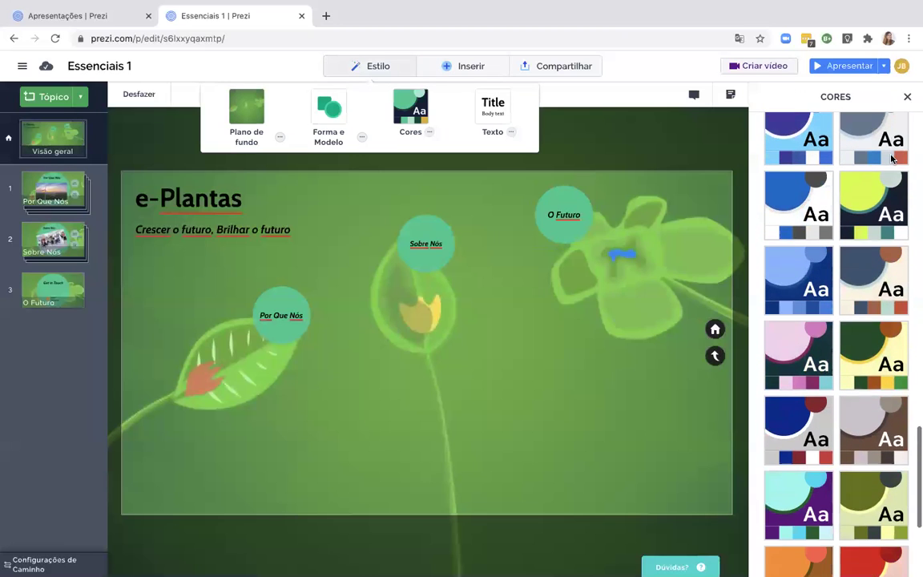
{"action": "left_click", "coordinate": [799, 185]}
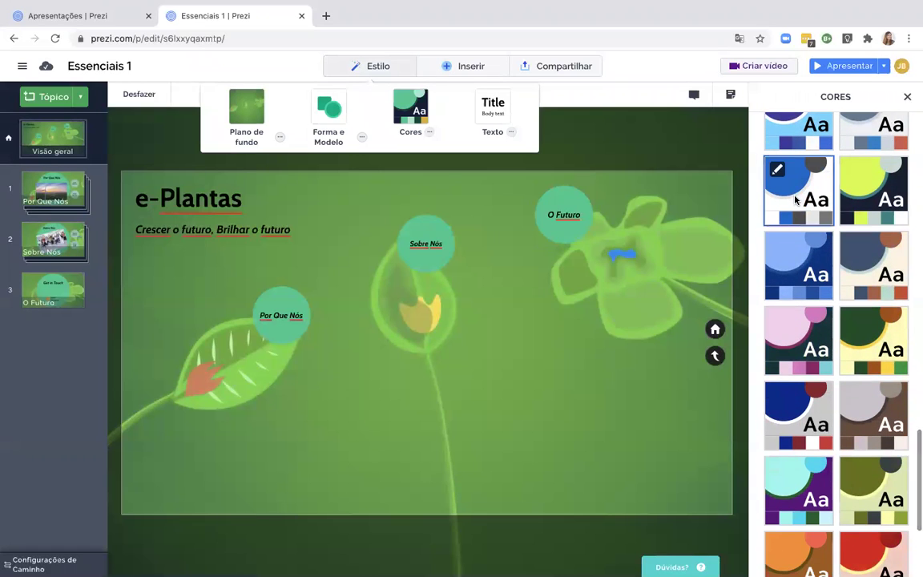
{"action": "left_click", "coordinate": [858, 222]}
{"action": "left_click", "coordinate": [793, 337]}
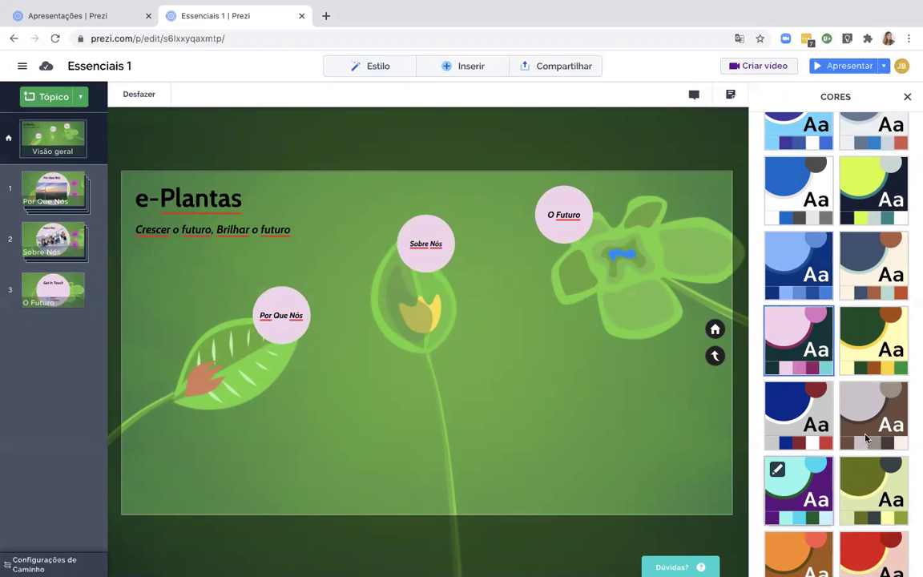
{"action": "left_click", "coordinate": [852, 393]}
{"action": "left_click", "coordinate": [852, 393]}
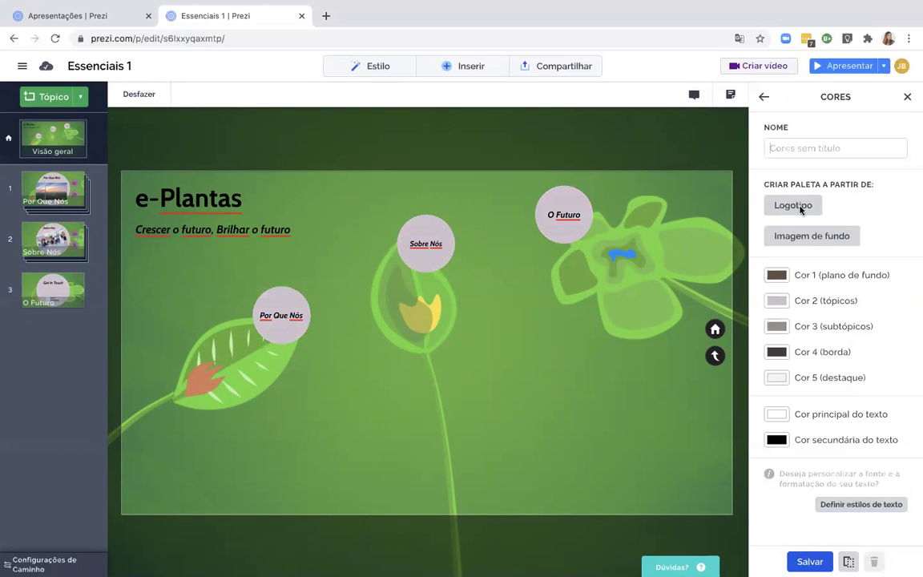
{"action": "left_click", "coordinate": [763, 97]}
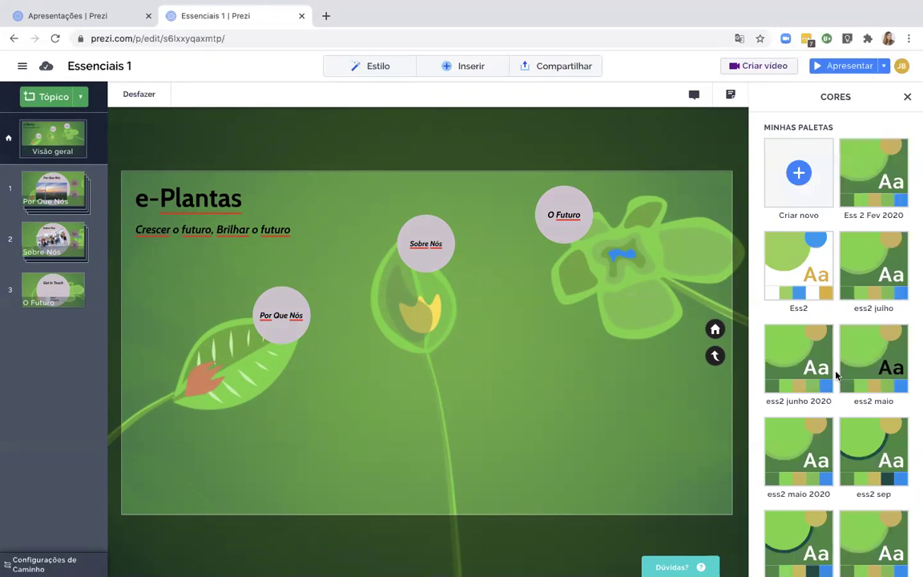
Create a new custom colour palette named "ESS2 JULHO"
{"action": "scroll", "coordinate": [837, 370], "scroll_direction": "down", "scroll_amount": 5}
{"action": "scroll", "coordinate": [836, 366], "scroll_direction": "up", "scroll_amount": 5}
{"action": "left_click", "coordinate": [788, 166]}
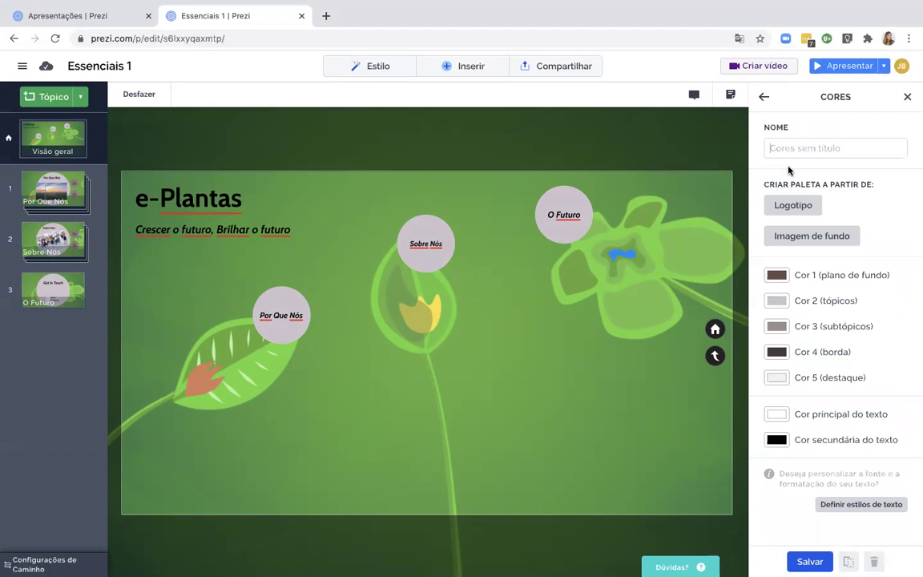
{"action": "type", "text": "ESS2 JULHO"}
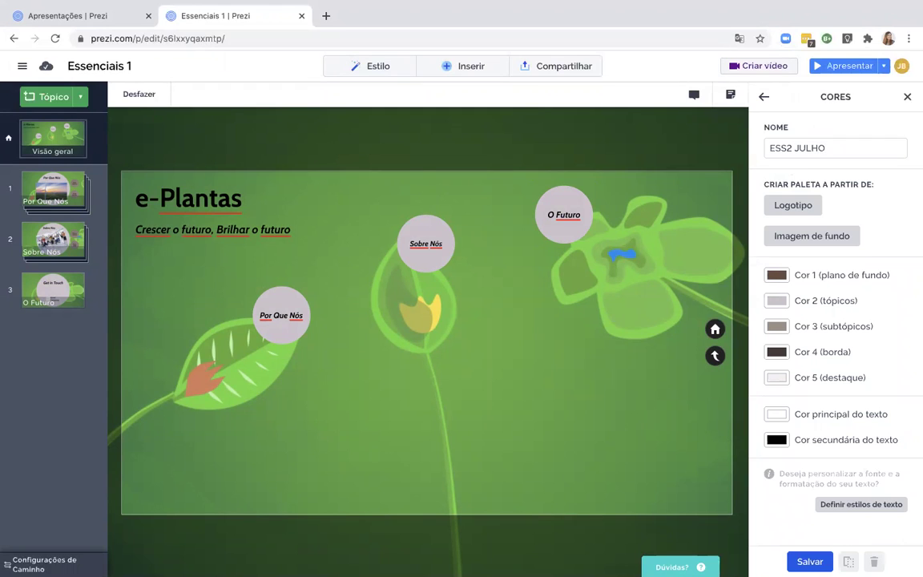
Set the palette's Cor 1 (plano de fundo) to green 72BF4A sampled from the background image, with the colour code in HEX format
{"action": "left_click", "coordinate": [781, 275]}
{"action": "mouse_move", "coordinate": [645, 191]}
{"action": "left_mouse_down"}
{"action": "mouse_move", "coordinate": [647, 169]}
{"action": "mouse_move", "coordinate": [643, 231]}
{"action": "mouse_move", "coordinate": [635, 208]}
{"action": "left_mouse_up"}
{"action": "left_click_drag", "start_coordinate": [687, 290], "coordinate": [641, 291]}
{"action": "left_click", "coordinate": [604, 291]}
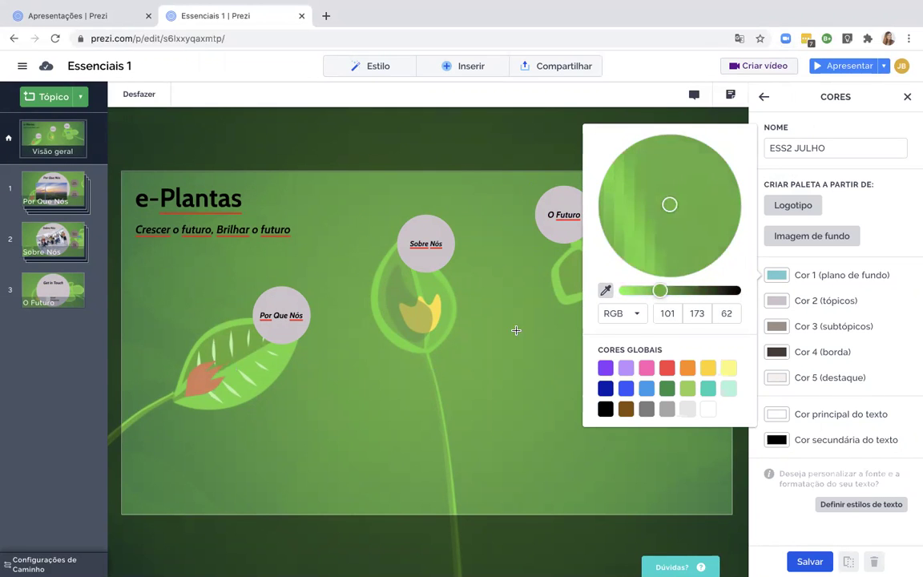
{"action": "left_click", "coordinate": [575, 288]}
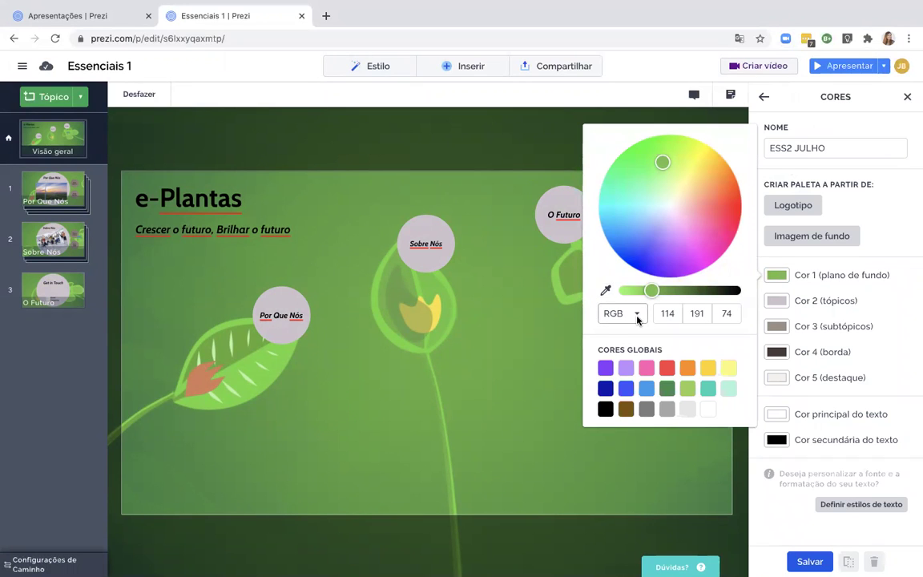
{"action": "left_click", "coordinate": [637, 315]}
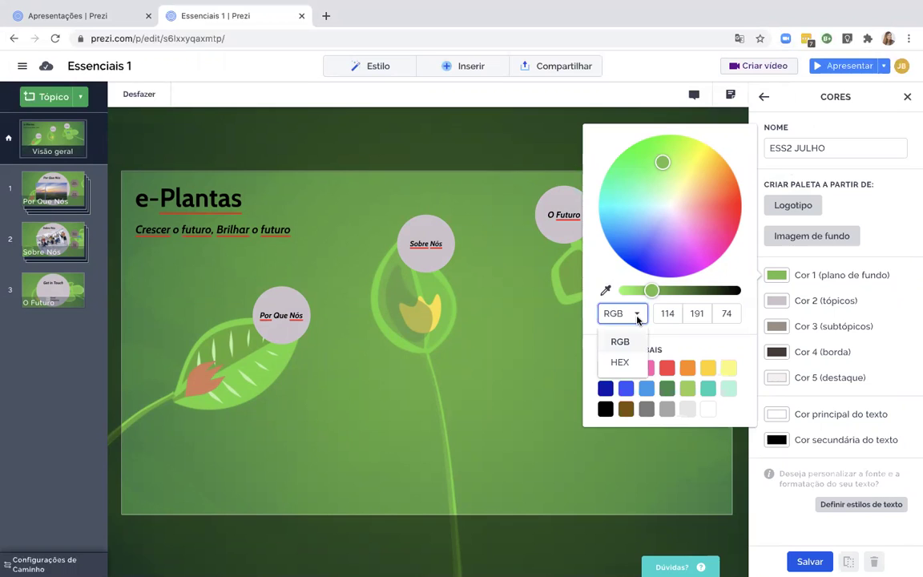
{"action": "left_click", "coordinate": [616, 365]}
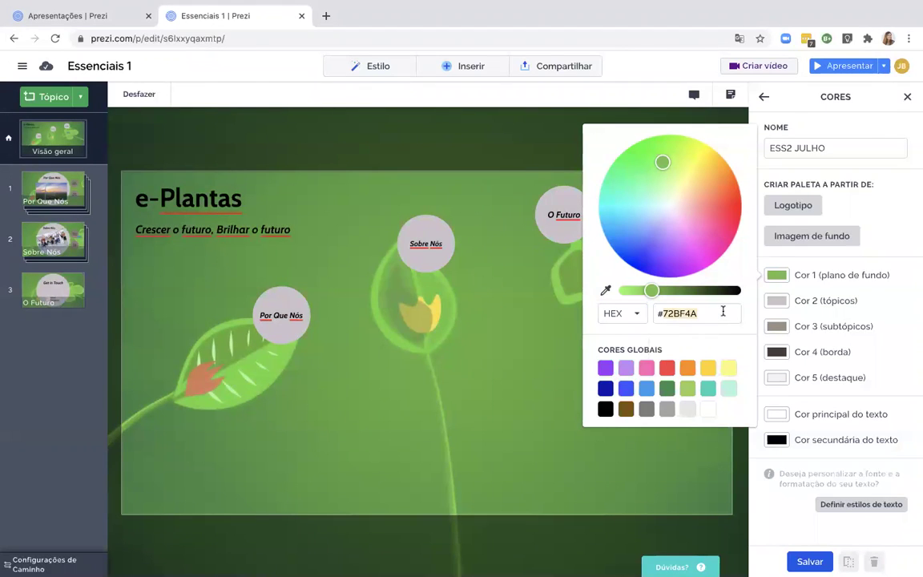
{"action": "left_click", "coordinate": [793, 262]}
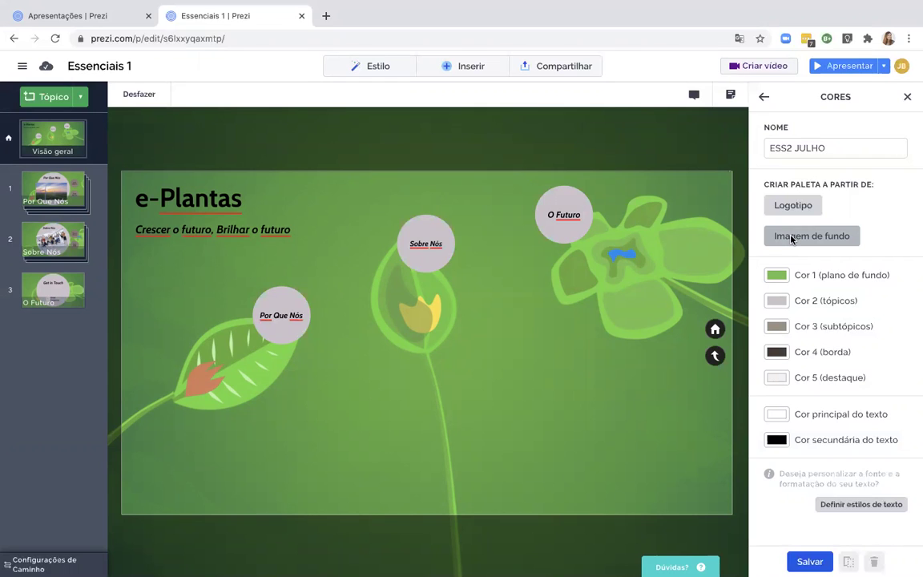
Generate the palette's colours from the background image, save the palette and close the colour settings
{"action": "left_click", "coordinate": [790, 237]}
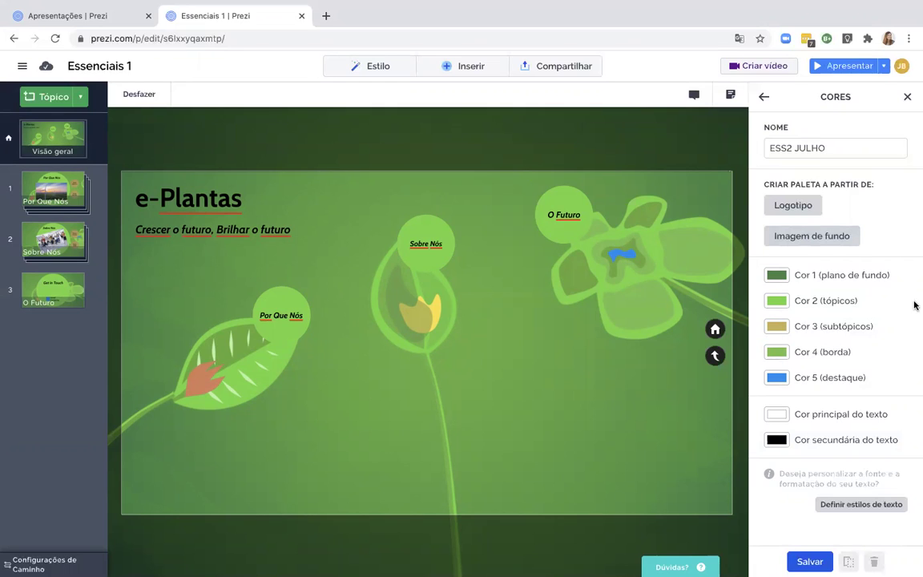
{"action": "left_click", "coordinate": [806, 205]}
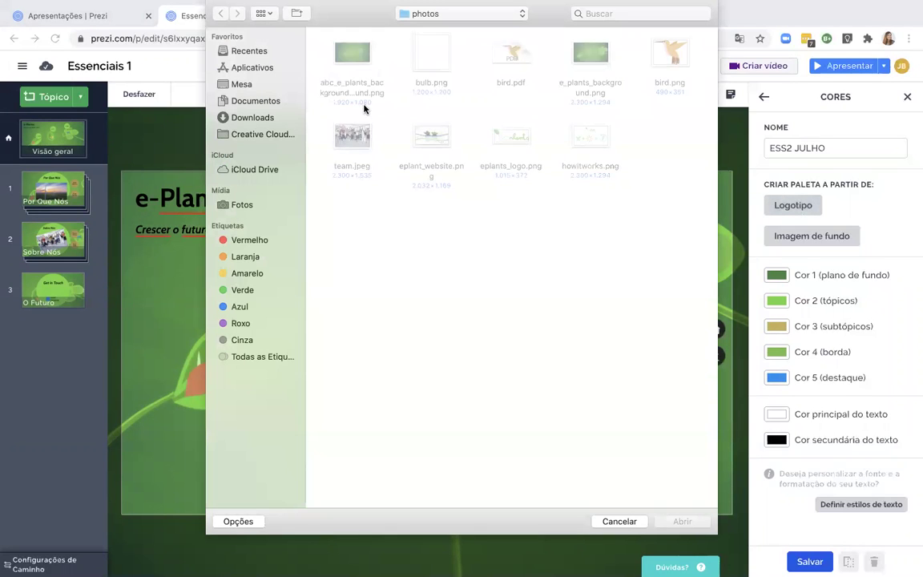
{"action": "left_click", "coordinate": [622, 521]}
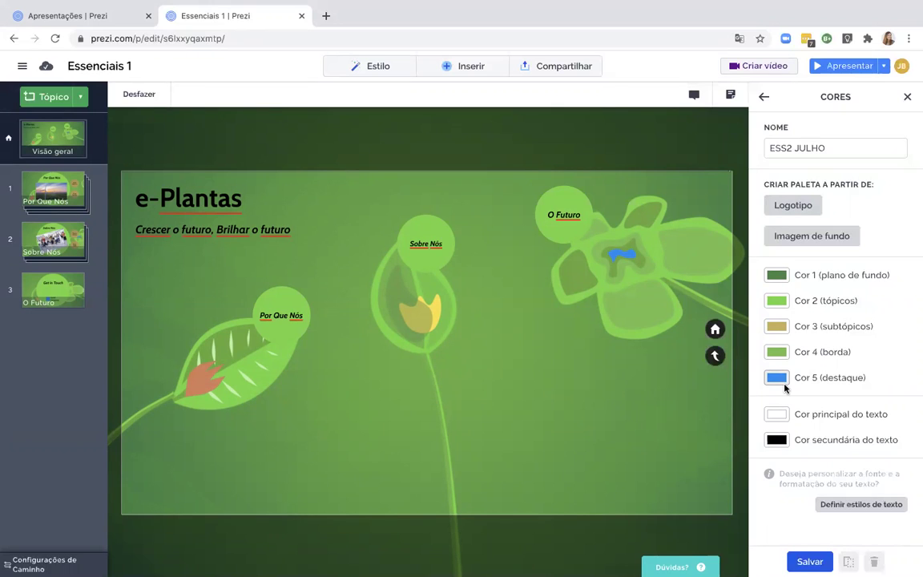
{"action": "left_click", "coordinate": [806, 563]}
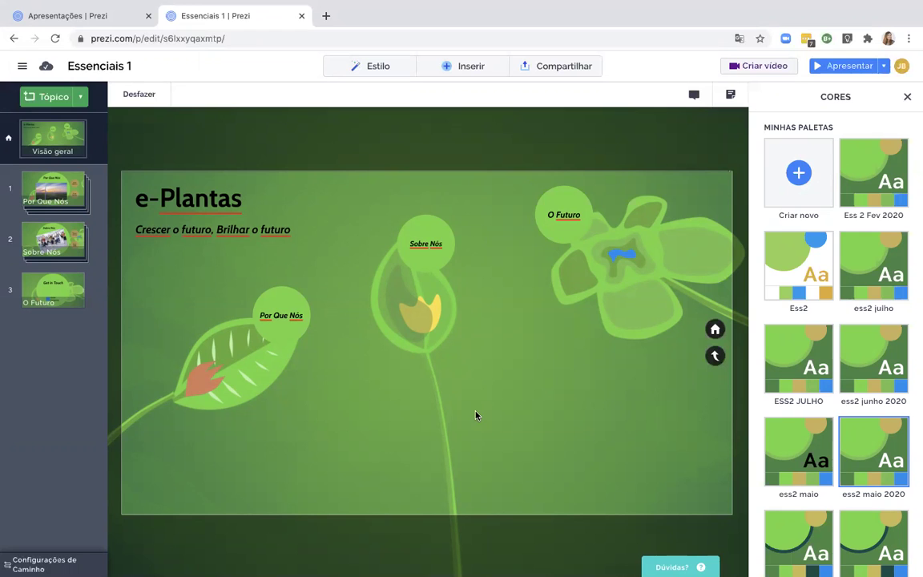
{"action": "left_click", "coordinate": [907, 96]}
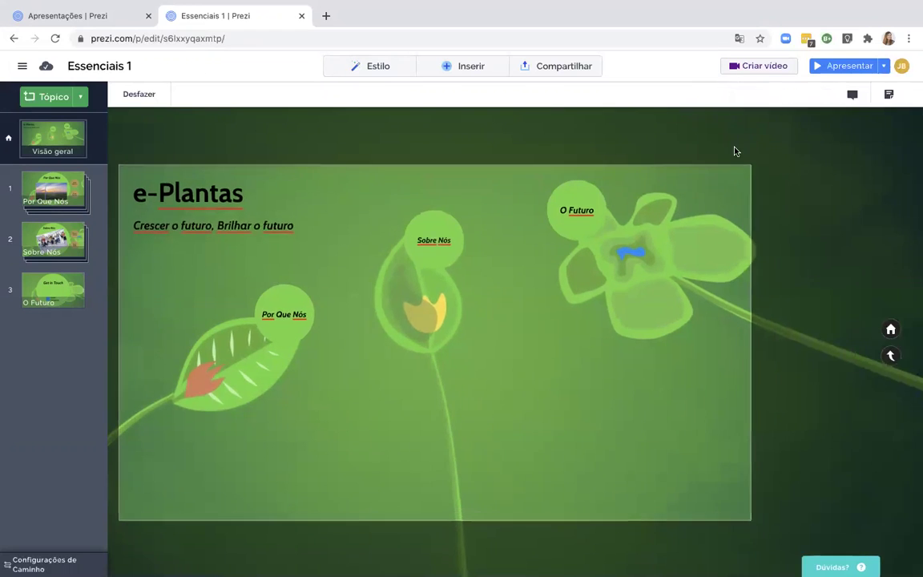
Open the presentation's text style settings with the saved, standard and template text styles
{"action": "left_click", "coordinate": [366, 66]}
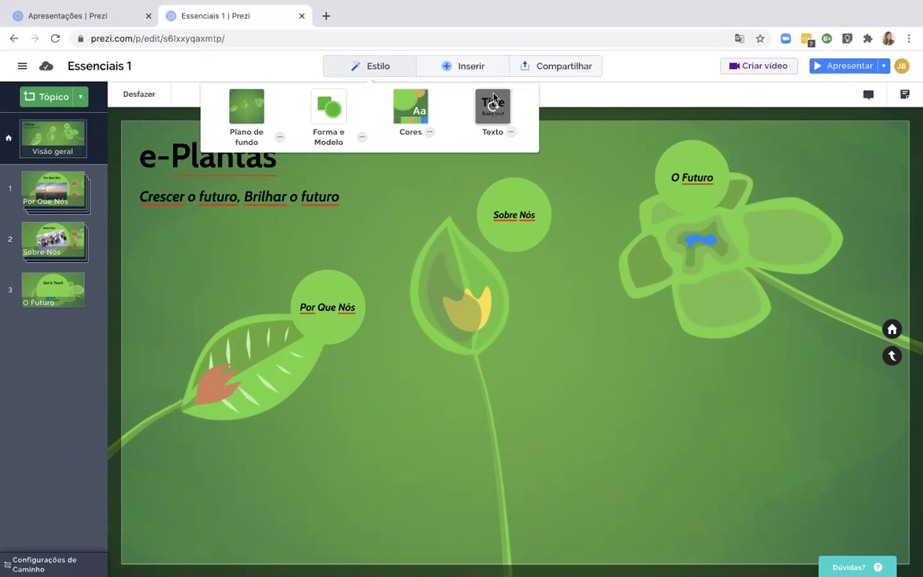
{"action": "left_click", "coordinate": [512, 133]}
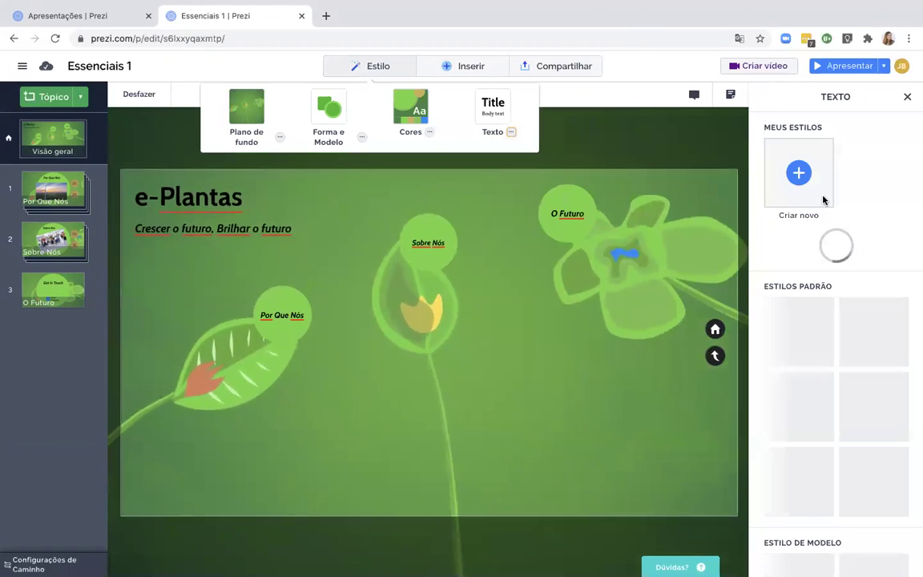
{"action": "scroll", "coordinate": [892, 178], "scroll_direction": "down", "scroll_amount": 3}
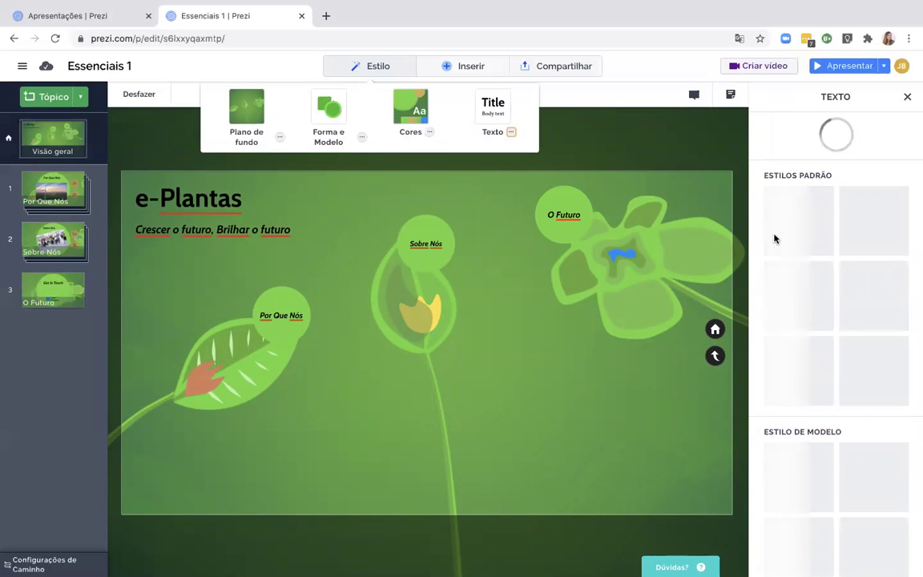
{"action": "scroll", "coordinate": [853, 251], "scroll_direction": "up", "scroll_amount": 3}
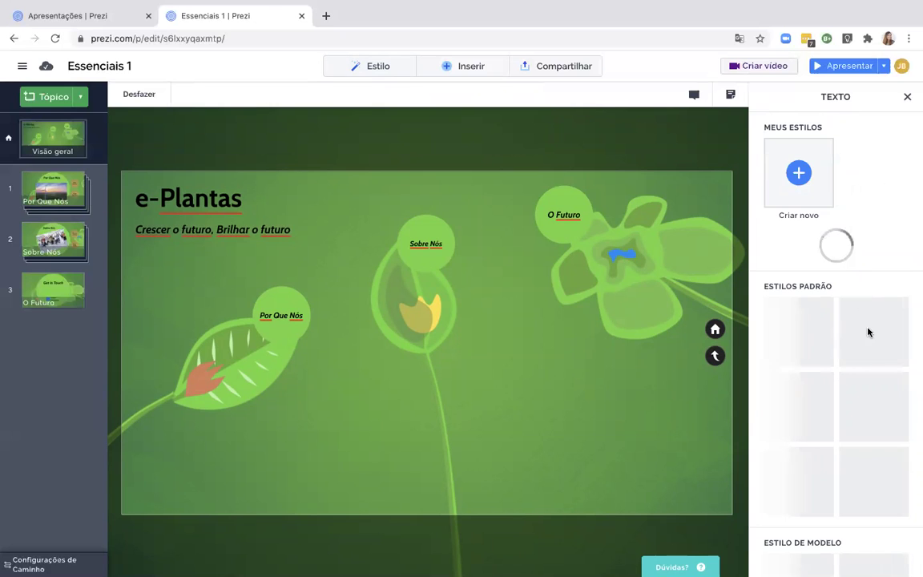
{"action": "scroll", "coordinate": [863, 322], "scroll_direction": "down", "scroll_amount": 5}
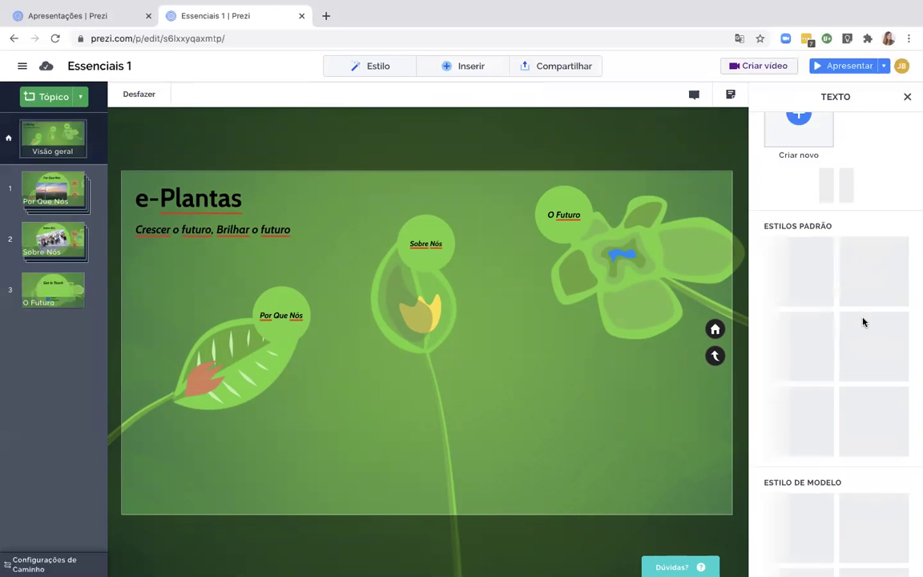
Try several standard text styles on the presentation, including the thin serif one and the narrow handwritten one
{"action": "left_click", "coordinate": [865, 322]}
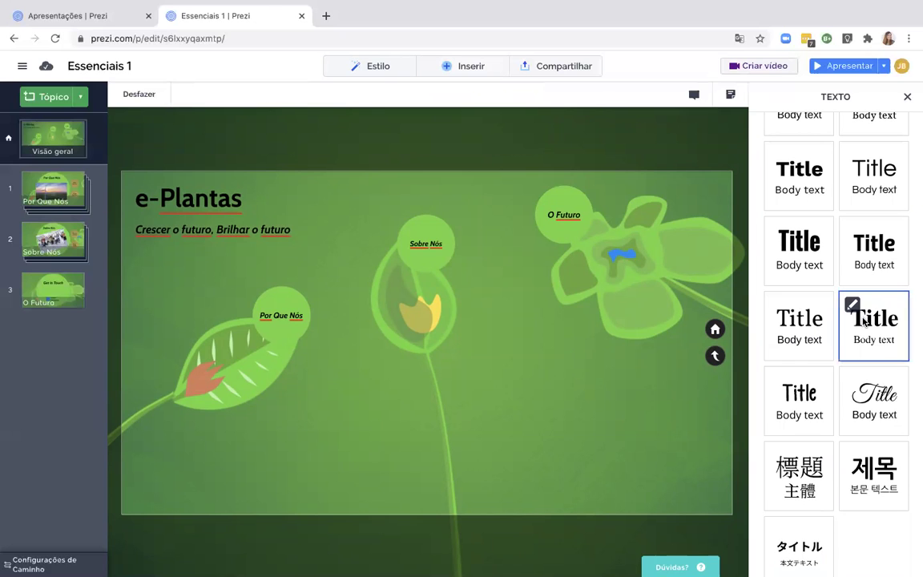
{"action": "left_click", "coordinate": [808, 342]}
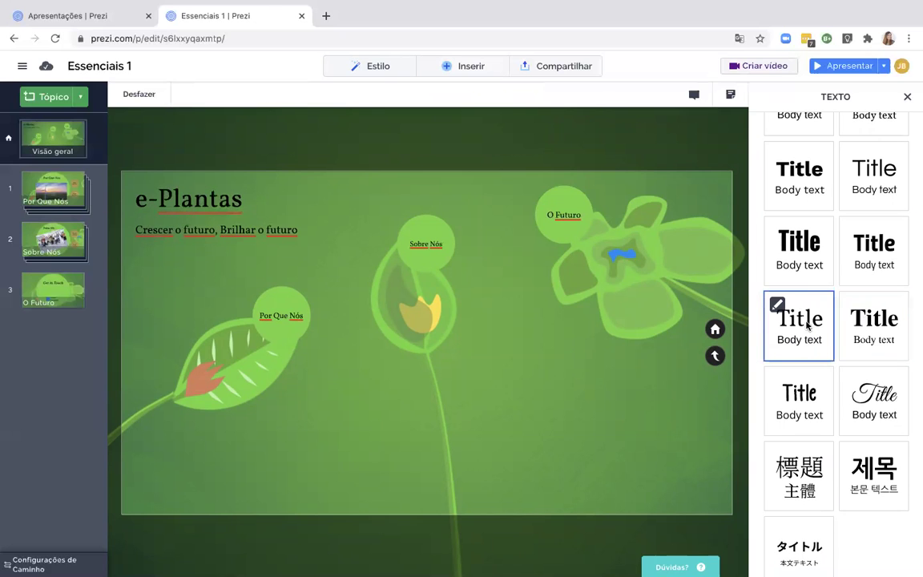
{"action": "left_click", "coordinate": [810, 277]}
{"action": "left_click", "coordinate": [809, 392]}
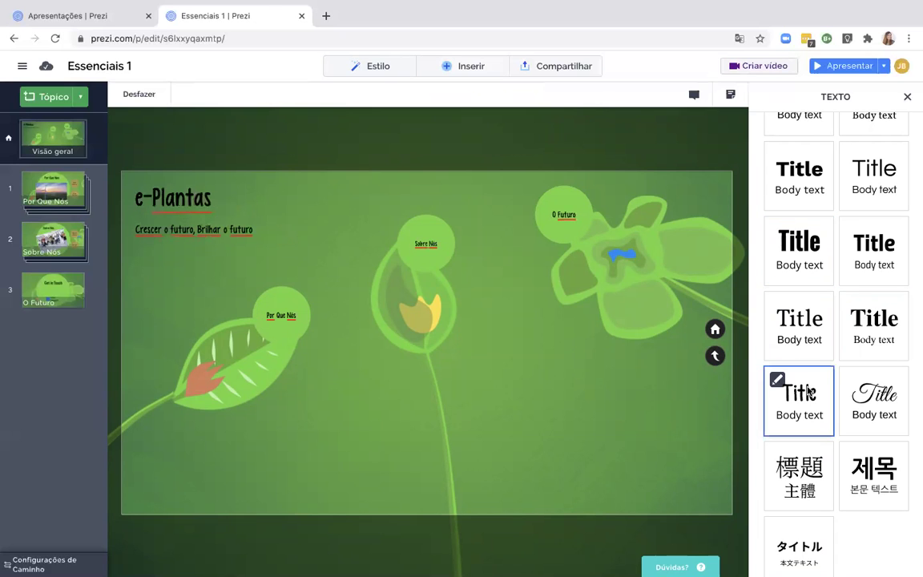
{"action": "scroll", "coordinate": [809, 391], "scroll_direction": "up", "scroll_amount": 3}
{"action": "left_click", "coordinate": [869, 312]}
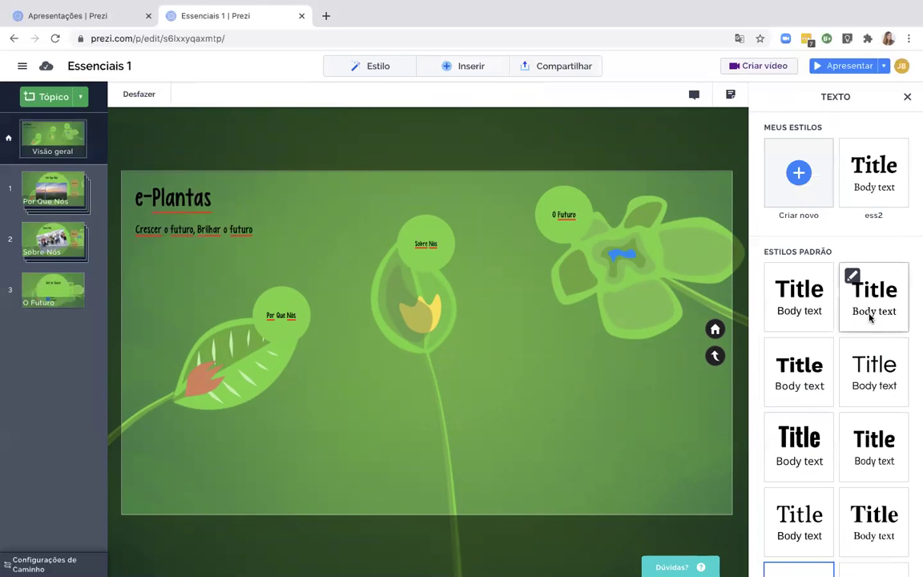
Start a new custom text style, examine the font choices for title, subtitle and body, and leave it unsaved
{"action": "left_click", "coordinate": [797, 172]}
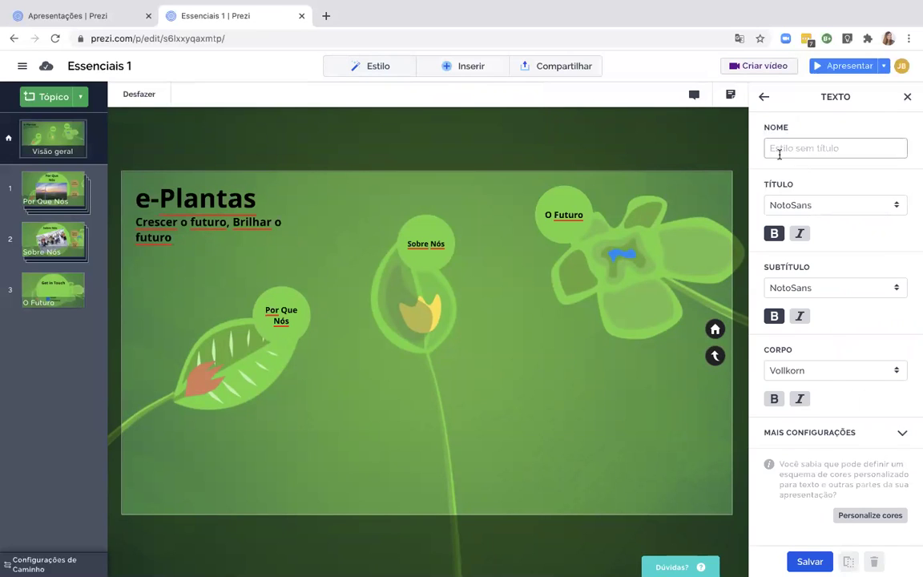
{"action": "left_click", "coordinate": [837, 205]}
{"action": "left_click", "coordinate": [822, 181]}
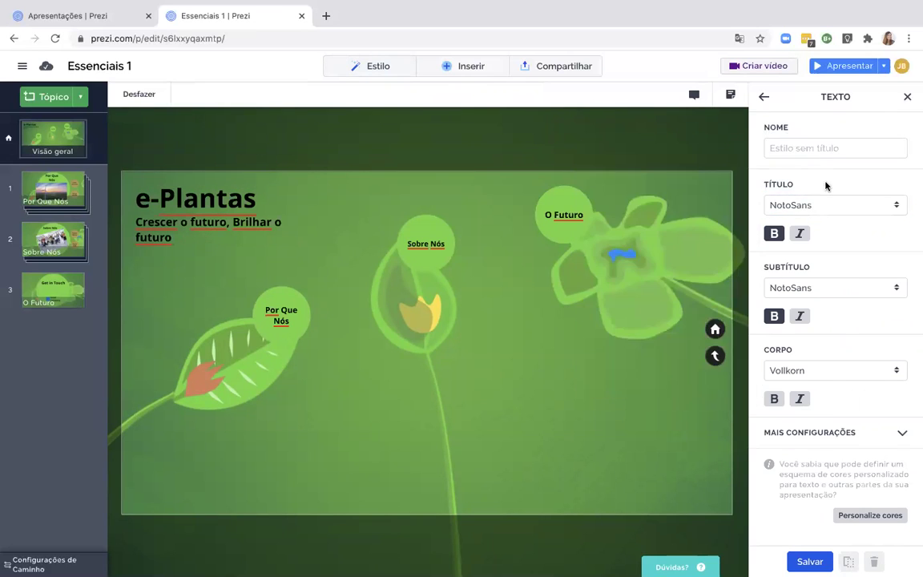
{"action": "left_click", "coordinate": [805, 369]}
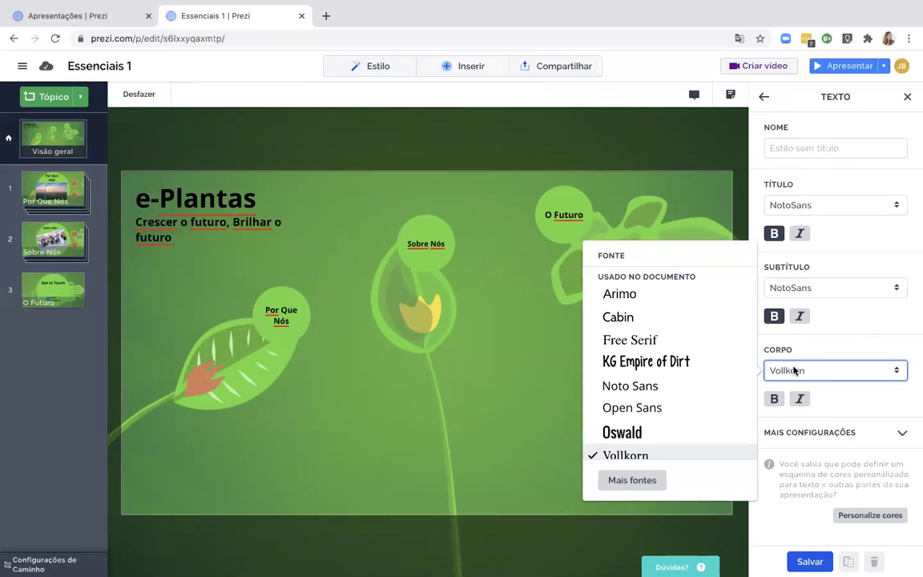
{"action": "left_click", "coordinate": [824, 286]}
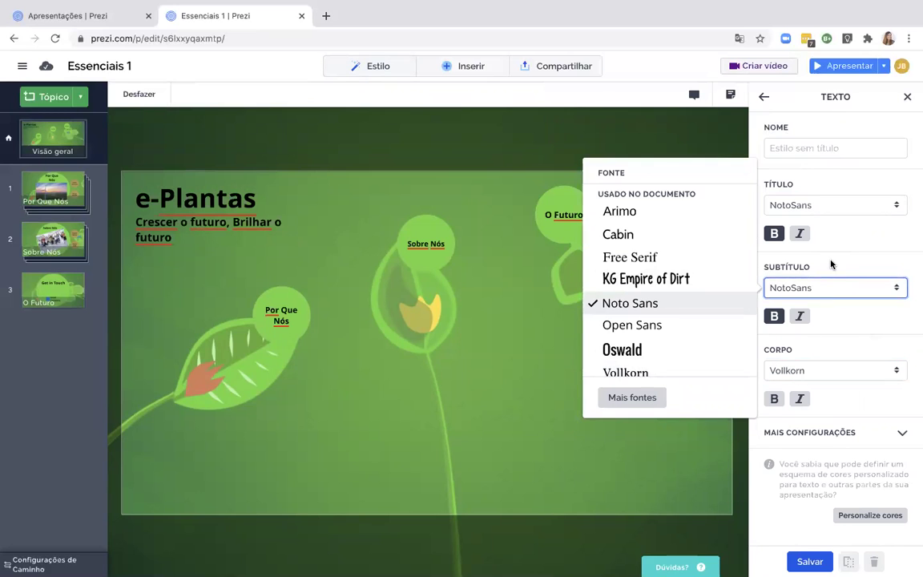
{"action": "left_click", "coordinate": [830, 264]}
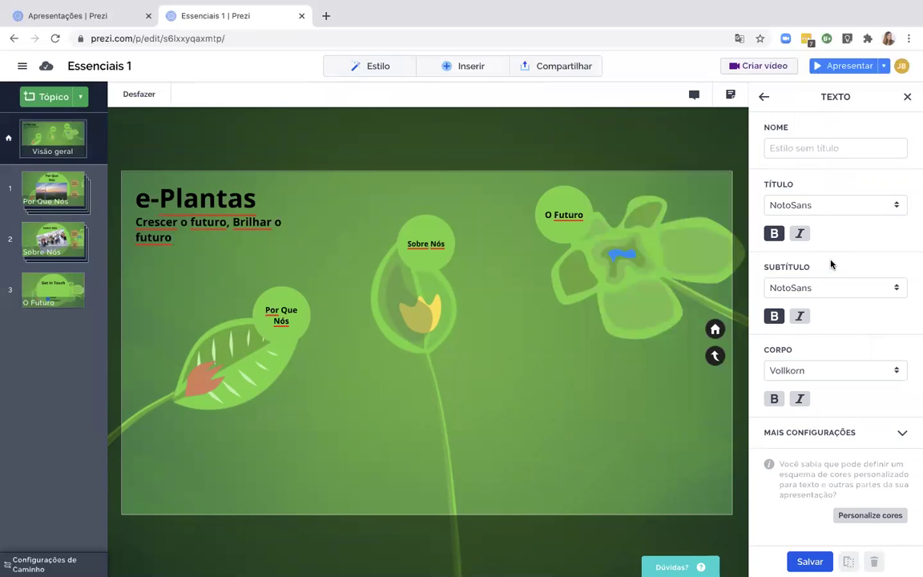
{"action": "left_click", "coordinate": [825, 205]}
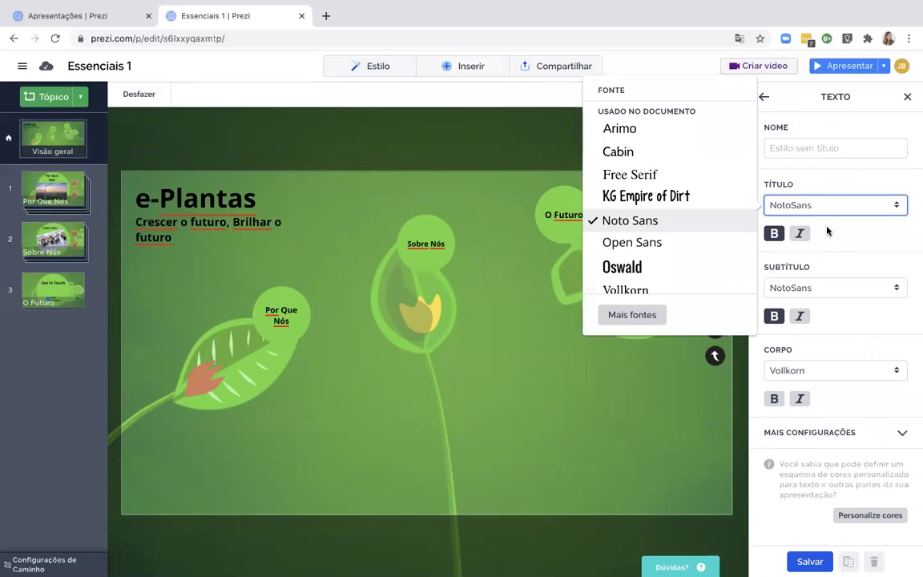
{"action": "left_click", "coordinate": [828, 228]}
{"action": "left_click", "coordinate": [762, 96]}
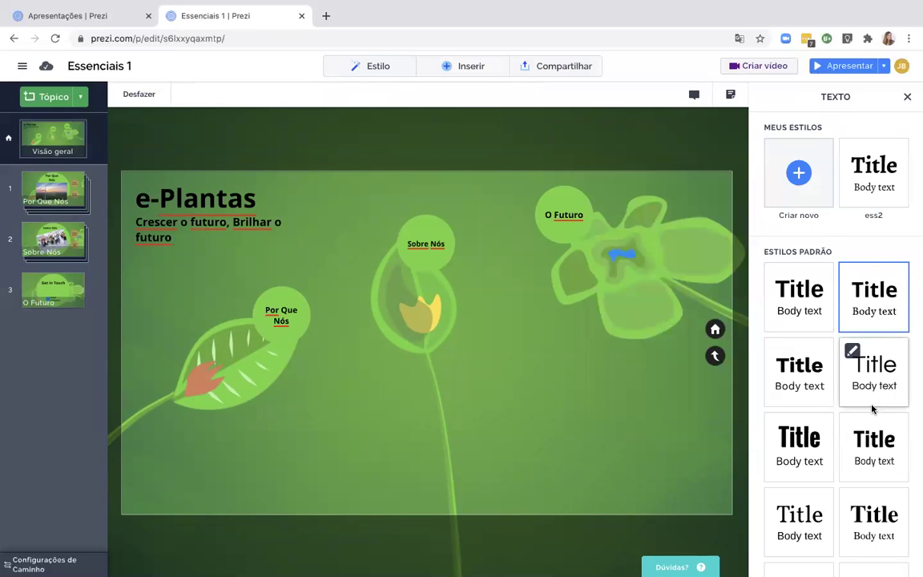
Compare more standard text styles, apply the bold serif one with the FreeSerif font and close the text settings
{"action": "left_click", "coordinate": [796, 369]}
{"action": "left_click", "coordinate": [857, 378]}
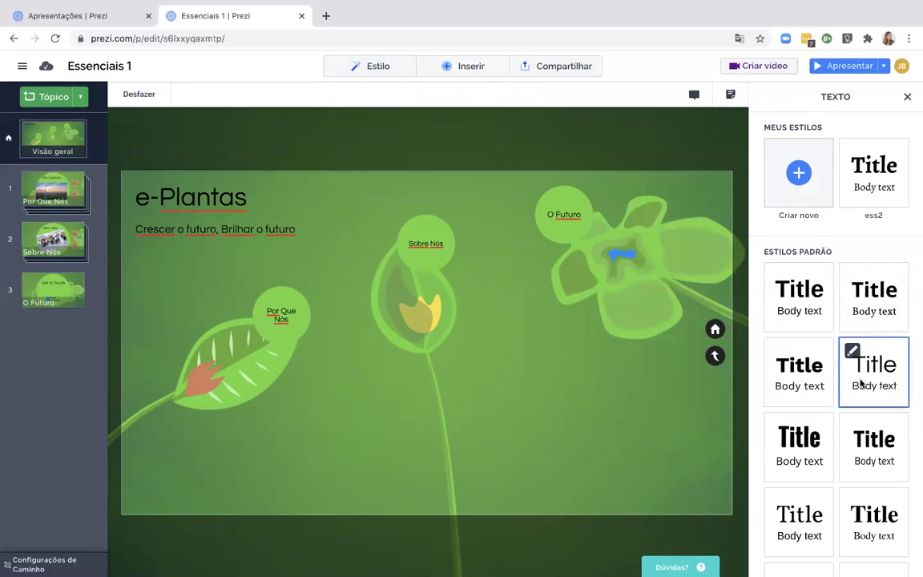
{"action": "left_click", "coordinate": [891, 463]}
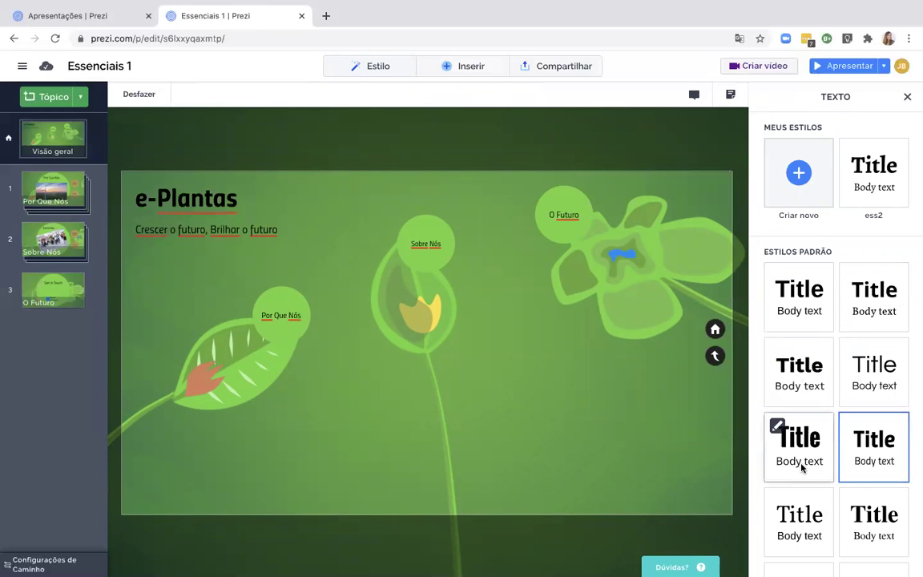
{"action": "left_click", "coordinate": [879, 516]}
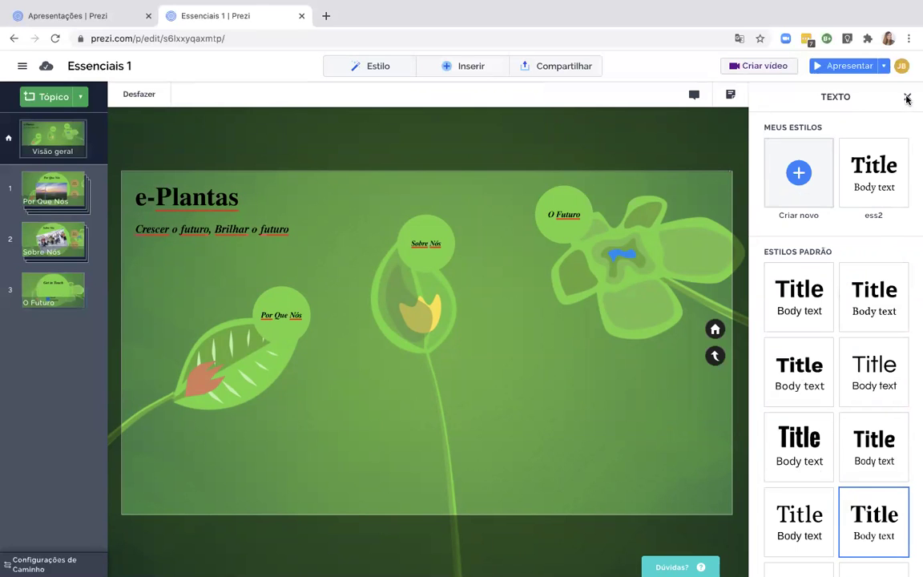
{"action": "left_click", "coordinate": [907, 98]}
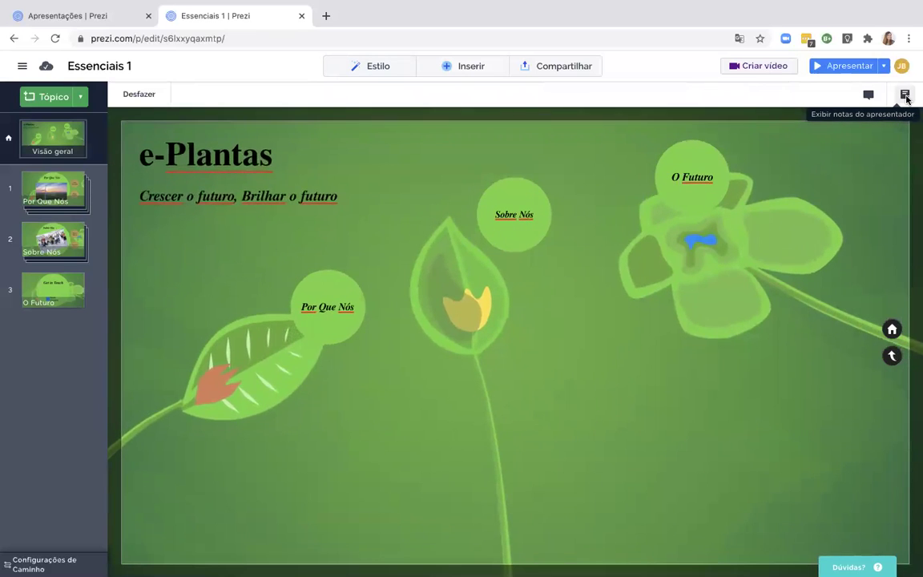
Zoom into the "Por Que Nós" topic and on into its "Nossas Soluções" subtopic
{"action": "left_click", "coordinate": [331, 307]}
{"action": "left_click", "coordinate": [328, 295]}
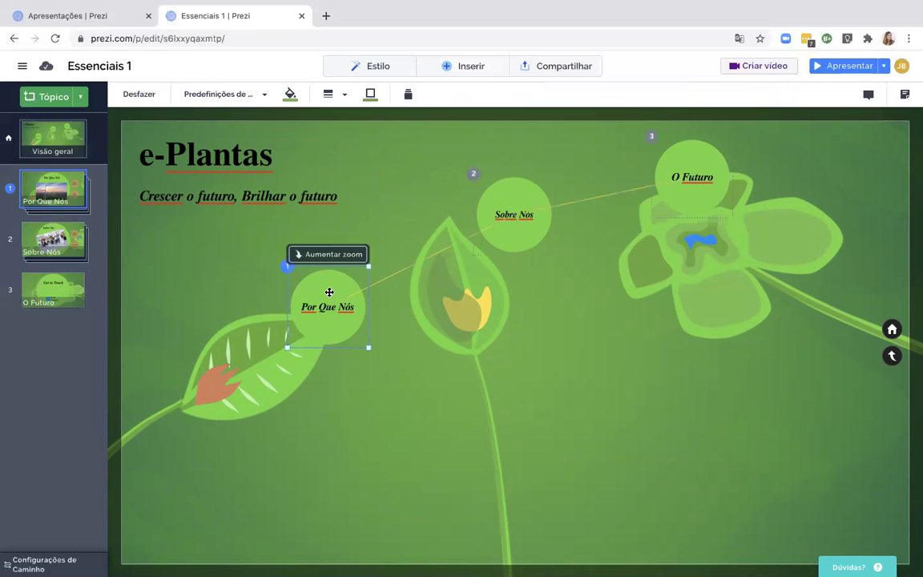
{"action": "left_click", "coordinate": [326, 253]}
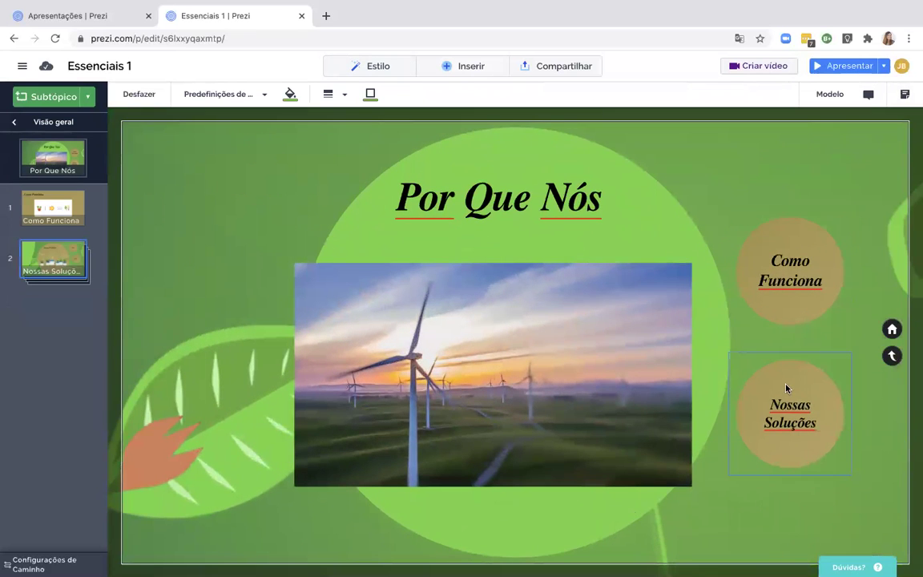
{"action": "left_click", "coordinate": [787, 385]}
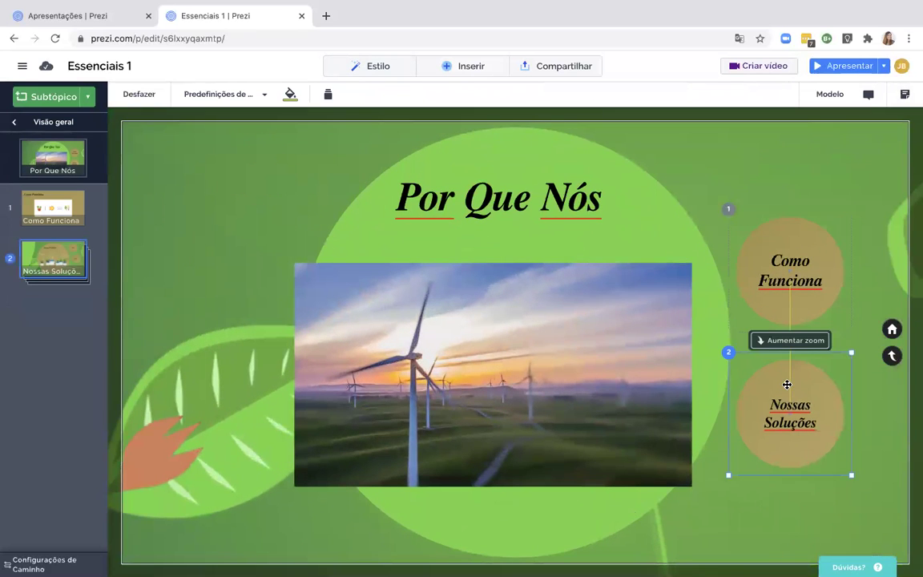
{"action": "left_click", "coordinate": [776, 342]}
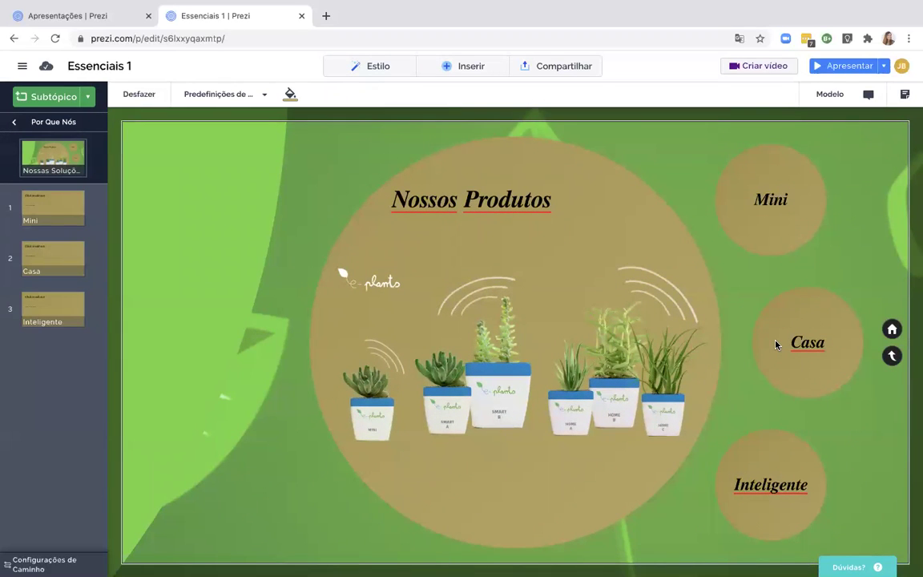
Enter advanced topic editing for the "Mini" subtopic and move its title just below the topic zoom area
{"action": "left_click", "coordinate": [790, 166]}
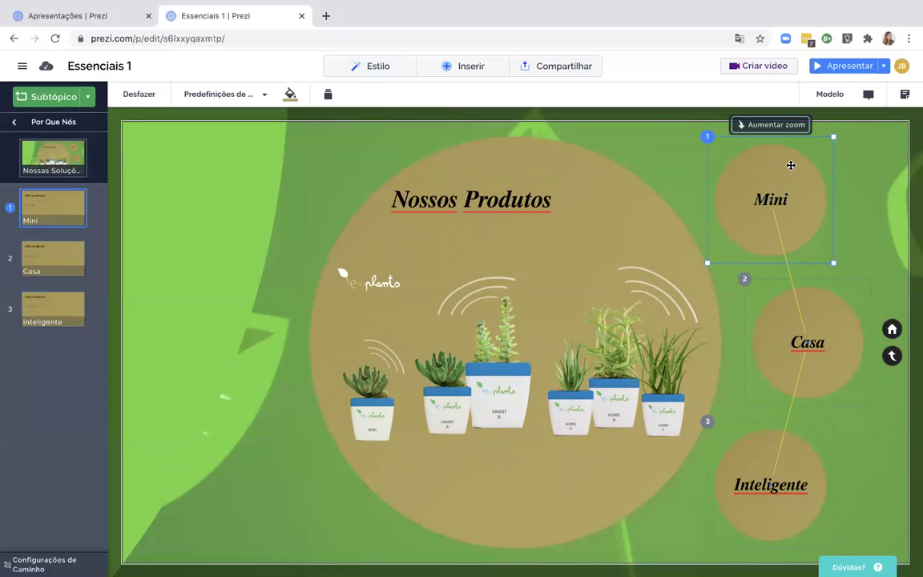
{"action": "right_click", "coordinate": [790, 165]}
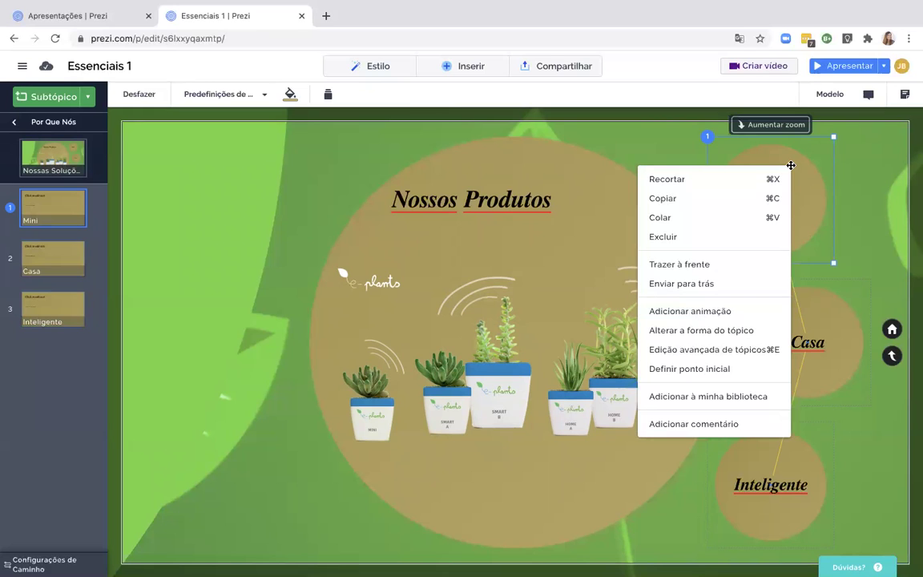
{"action": "left_click", "coordinate": [666, 350]}
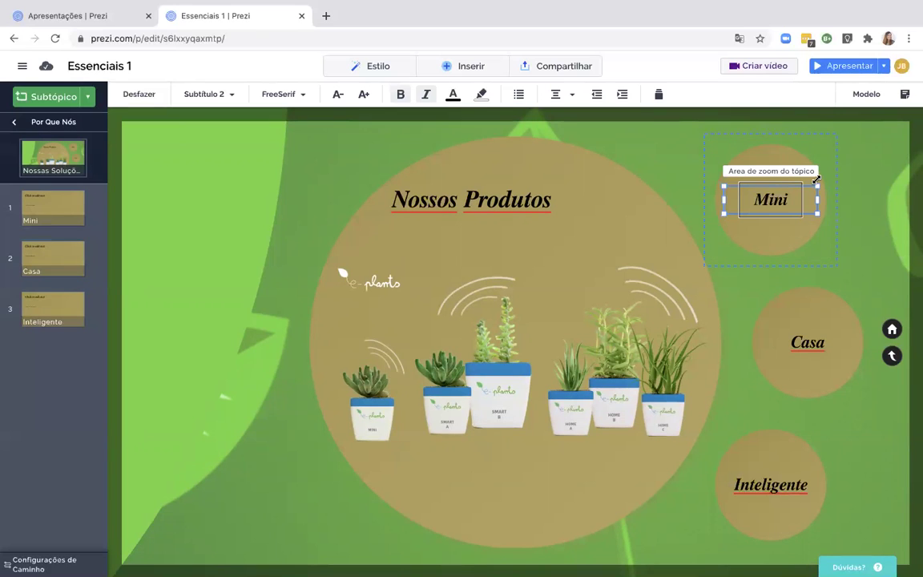
{"action": "left_click_drag", "start_coordinate": [770, 185], "coordinate": [772, 229]}
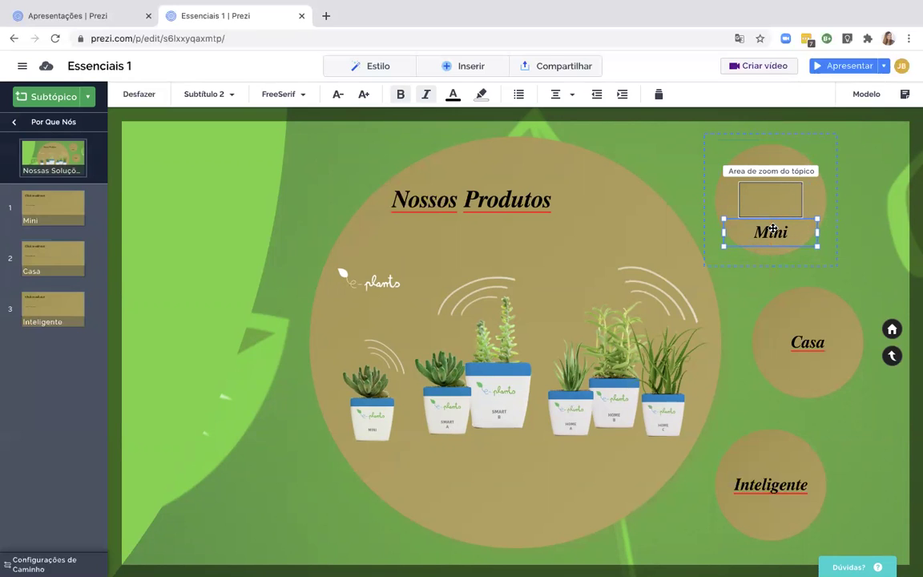
Slightly enlarge the "Mini" subtopic's zoom area and its background circle, and leave advanced topic editing
{"action": "left_click", "coordinate": [742, 189]}
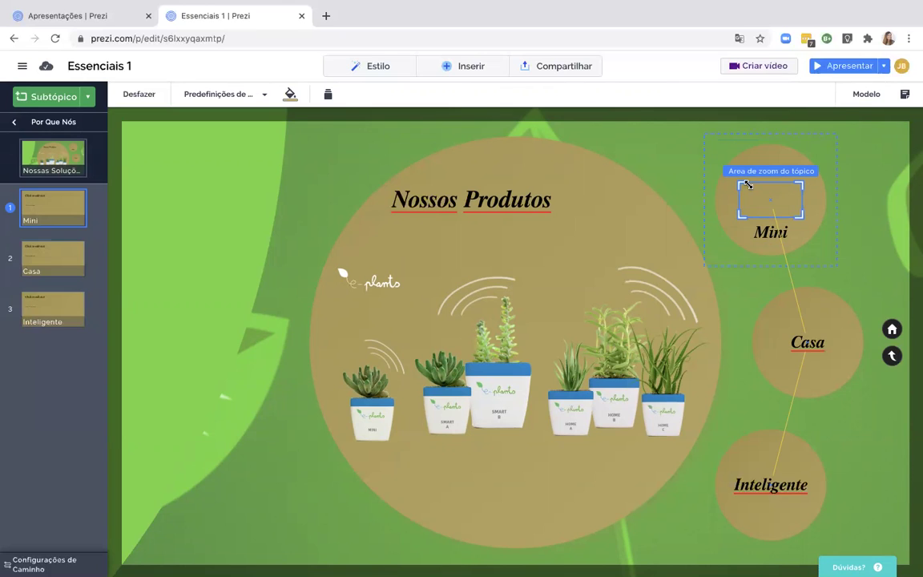
{"action": "mouse_move", "coordinate": [739, 183]}
{"action": "left_mouse_down"}
{"action": "mouse_move", "coordinate": [717, 160]}
{"action": "mouse_move", "coordinate": [655, 148]}
{"action": "mouse_move", "coordinate": [766, 195]}
{"action": "mouse_move", "coordinate": [731, 160]}
{"action": "mouse_move", "coordinate": [725, 165]}
{"action": "mouse_move", "coordinate": [744, 168]}
{"action": "left_mouse_up"}
{"action": "left_click", "coordinate": [746, 145]}
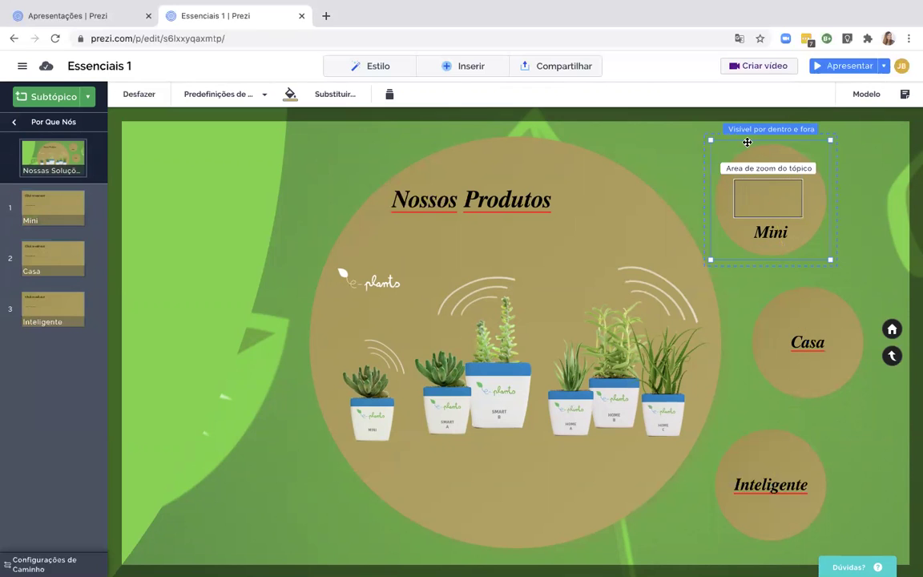
{"action": "mouse_move", "coordinate": [713, 259]}
{"action": "left_mouse_down"}
{"action": "mouse_move", "coordinate": [731, 237]}
{"action": "mouse_move", "coordinate": [708, 263]}
{"action": "left_mouse_up"}
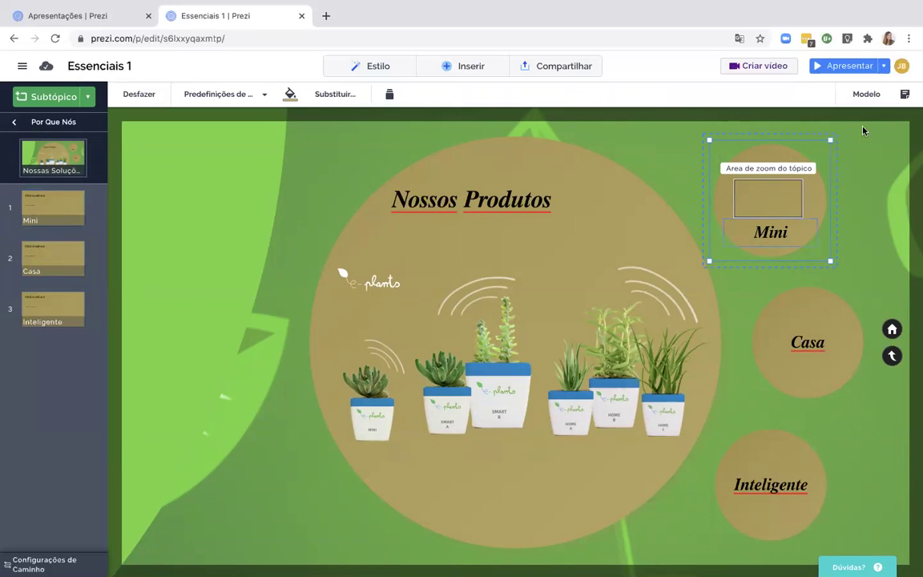
{"action": "left_click_drag", "start_coordinate": [830, 259], "coordinate": [843, 267]}
{"action": "left_click", "coordinate": [861, 263]}
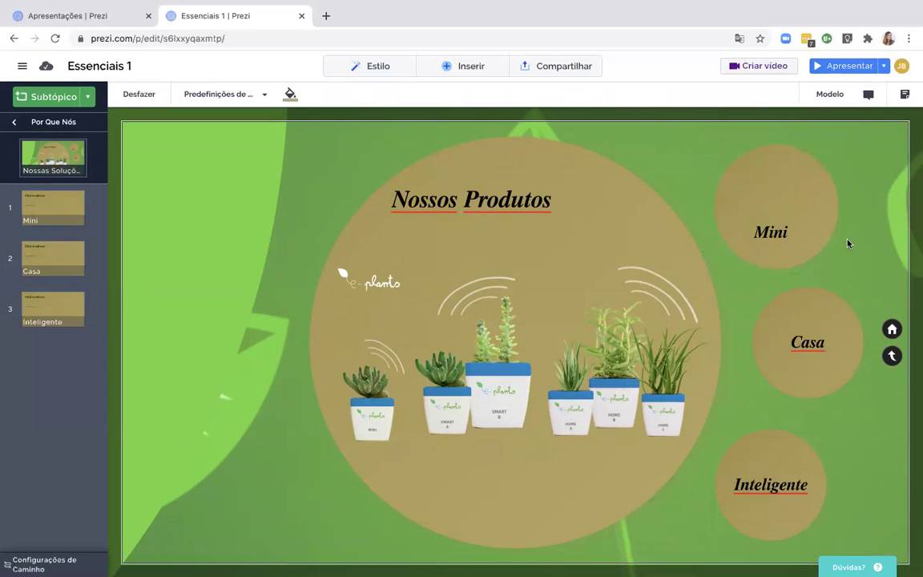
Present the prezi full screen, navigate through "Por Que Nós" to the "Nossos Produtos" view, and exit the presentation
{"action": "left_click", "coordinate": [841, 74]}
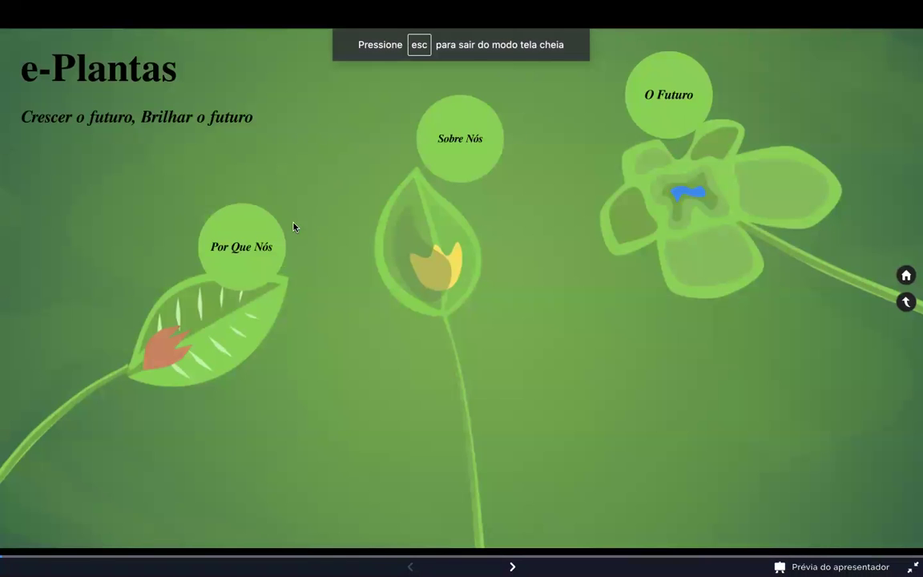
{"action": "left_click", "coordinate": [255, 274]}
{"action": "left_click", "coordinate": [675, 366]}
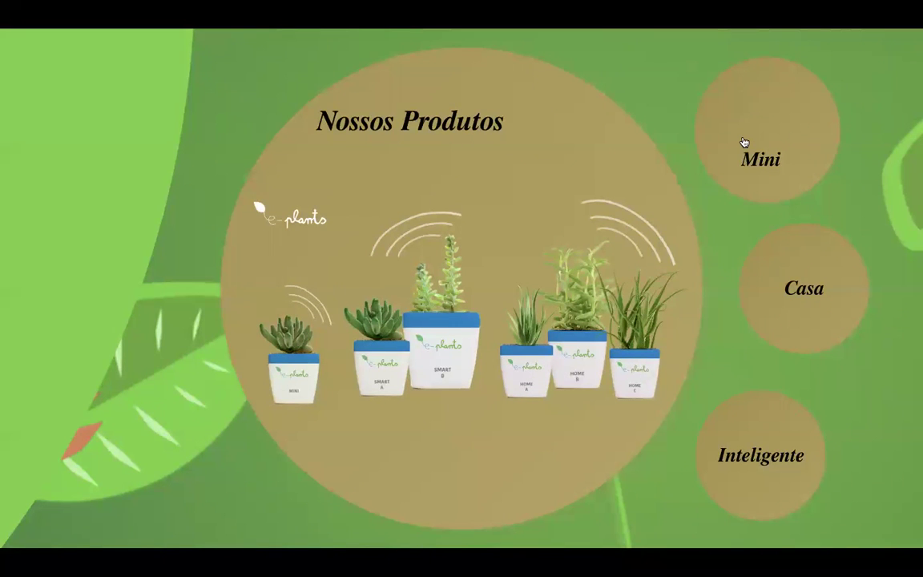
{"action": "key", "text": "Escape"}
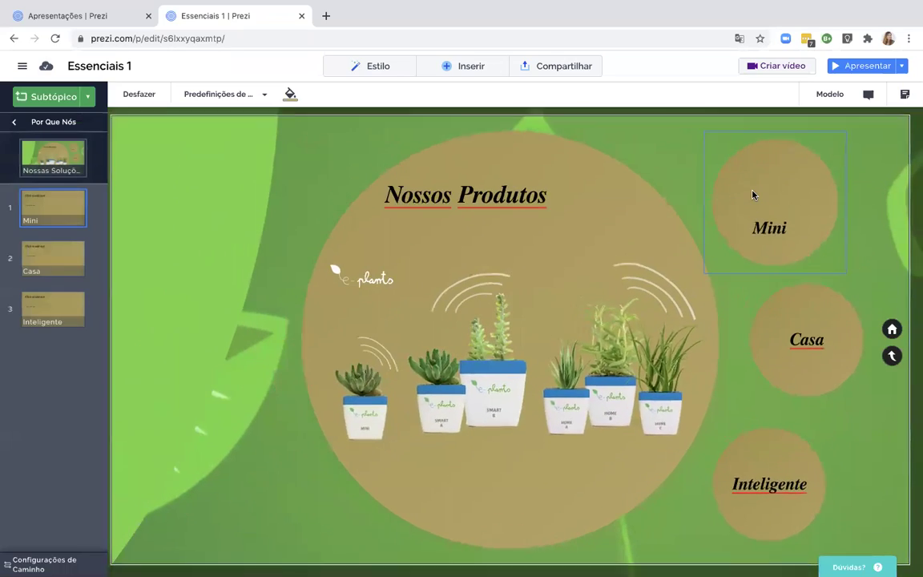
In advanced topic editing for the "Mini" subtopic, slightly shrink its background circle and recentre its title near the circle's lower edge
{"action": "left_click", "coordinate": [758, 197]}
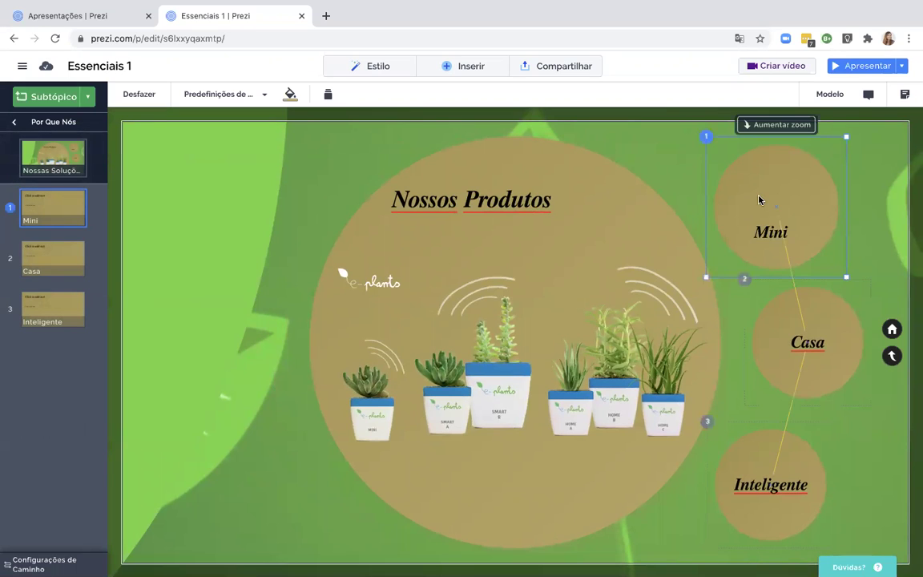
{"action": "right_click", "coordinate": [759, 199]}
{"action": "left_click", "coordinate": [779, 381]}
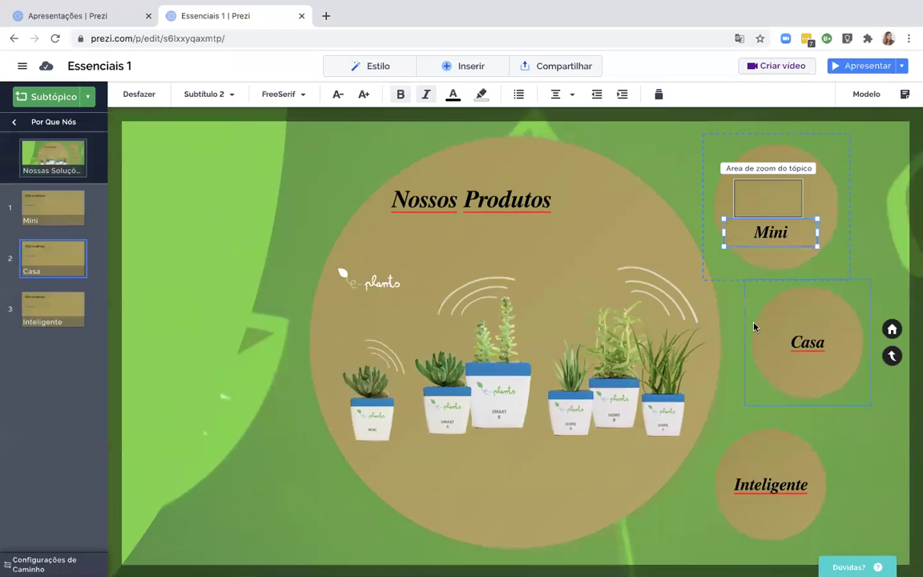
{"action": "left_click", "coordinate": [838, 267]}
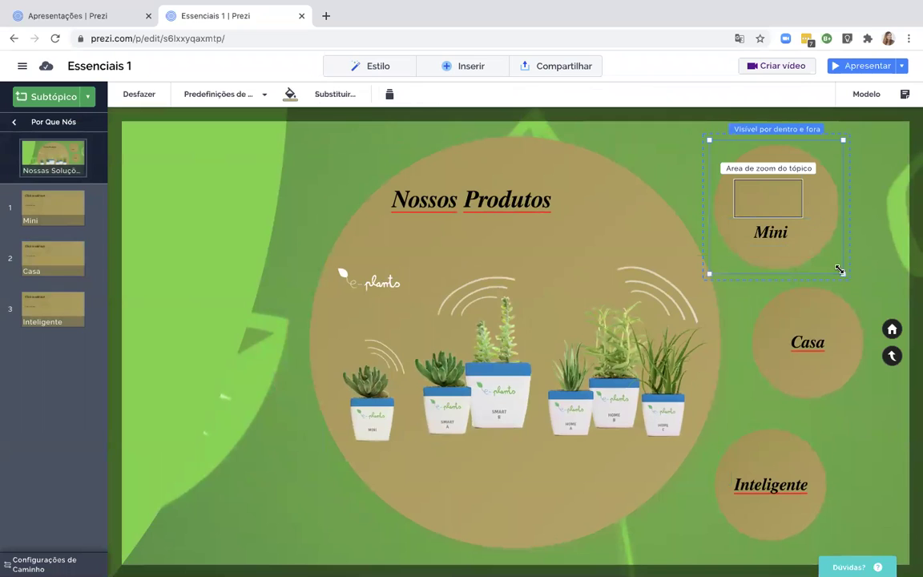
{"action": "left_click_drag", "start_coordinate": [715, 267], "coordinate": [724, 258]}
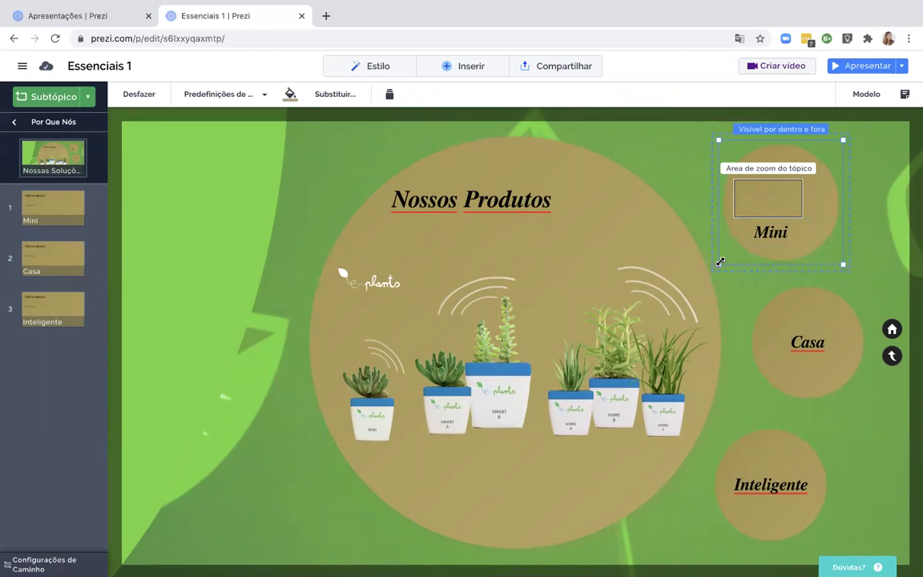
{"action": "left_click", "coordinate": [797, 220]}
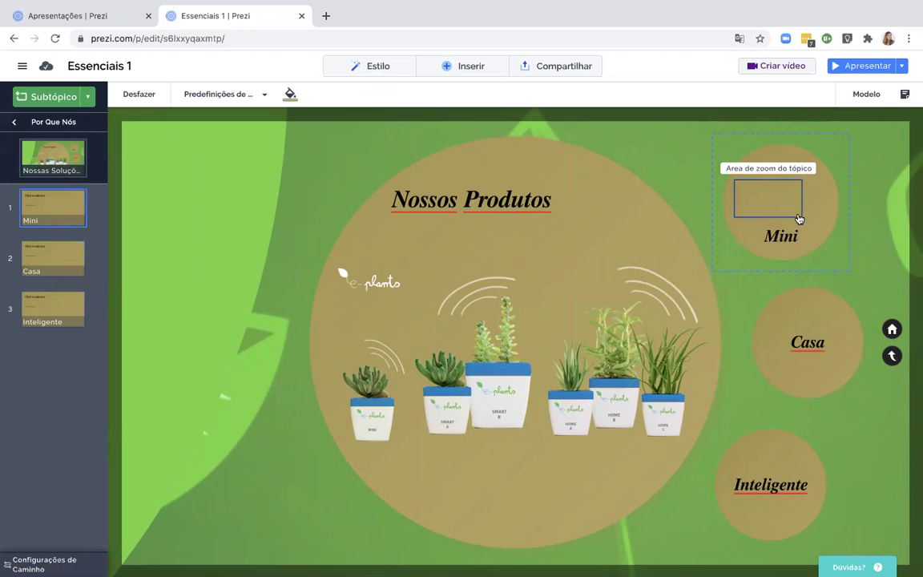
Insert an uploaded image of the single potted "MINI" plant above the title of the "Mini" subtopic
{"action": "left_click", "coordinate": [456, 71]}
{"action": "left_click", "coordinate": [493, 111]}
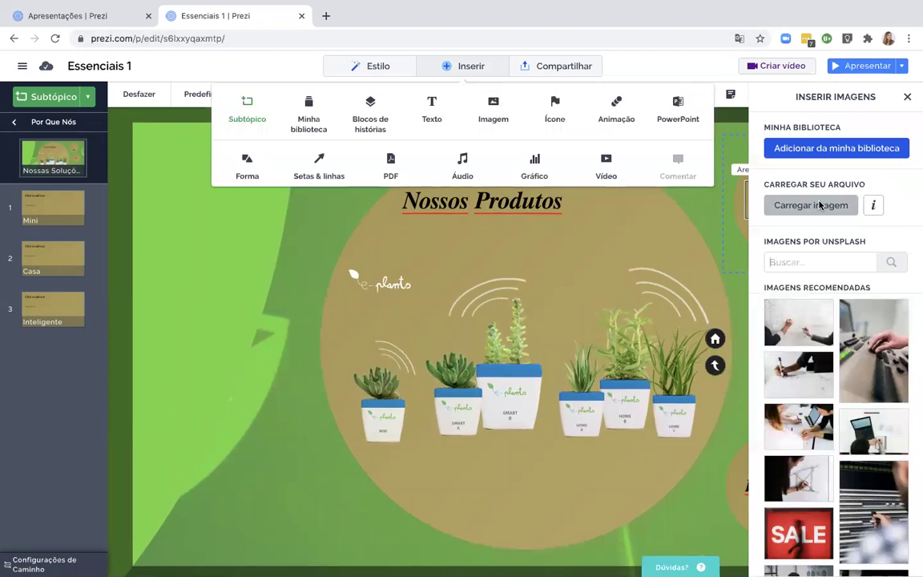
{"action": "left_click", "coordinate": [818, 205]}
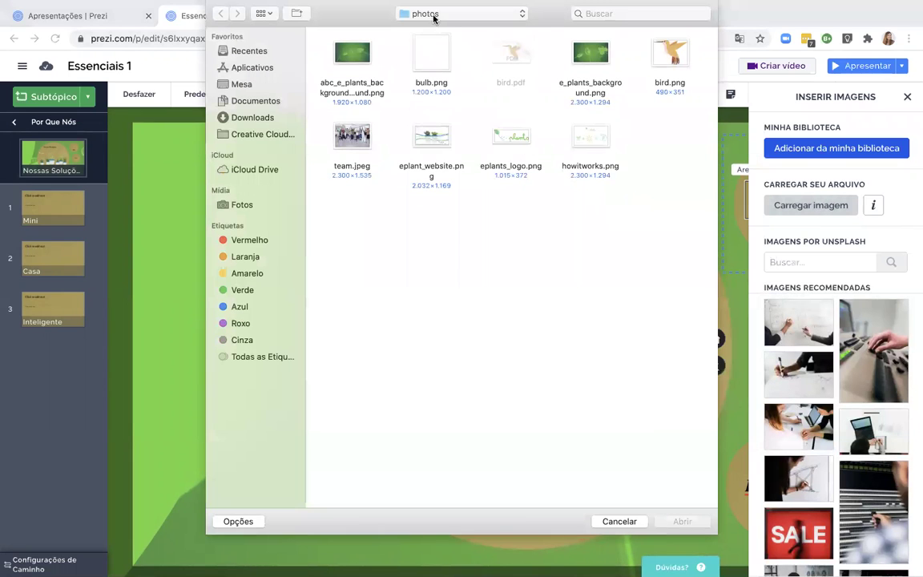
{"action": "left_click", "coordinate": [433, 15]}
{"action": "left_click", "coordinate": [433, 29]}
{"action": "double_click", "coordinate": [344, 57]}
{"action": "left_click", "coordinate": [419, 18]}
{"action": "left_click", "coordinate": [422, 27]}
{"action": "double_click", "coordinate": [417, 55]}
{"action": "double_click", "coordinate": [333, 53]}
{"action": "left_click", "coordinate": [412, 46]}
{"action": "double_click", "coordinate": [412, 46]}
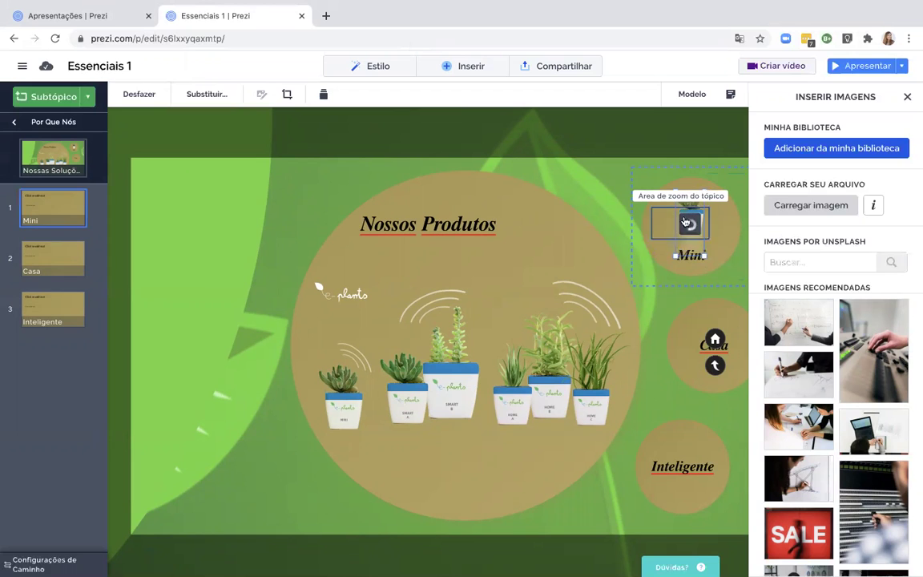
Shift the "Mini" topic zoom area over the plant pot and enlarge it beyond the circle's upper-left edge
{"action": "left_click", "coordinate": [662, 240]}
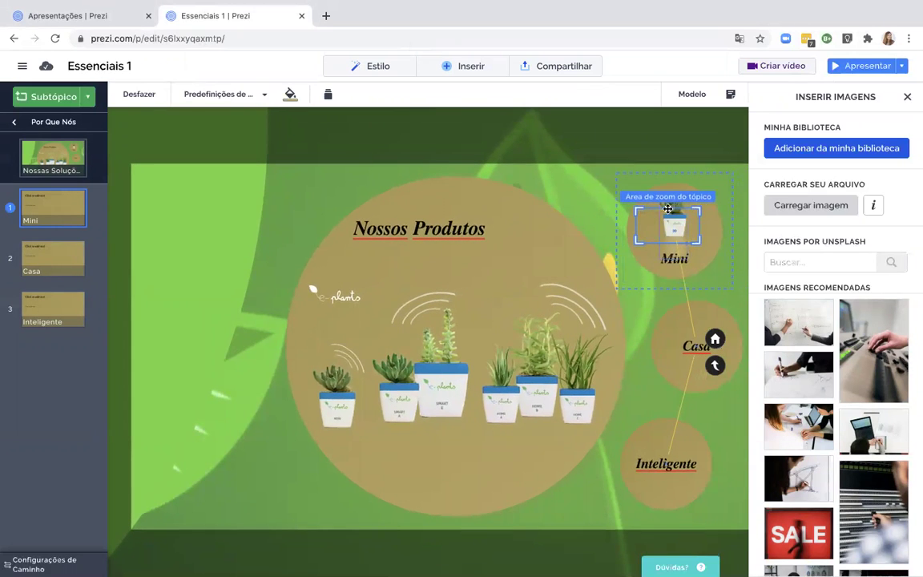
{"action": "left_click_drag", "start_coordinate": [662, 207], "coordinate": [669, 206]}
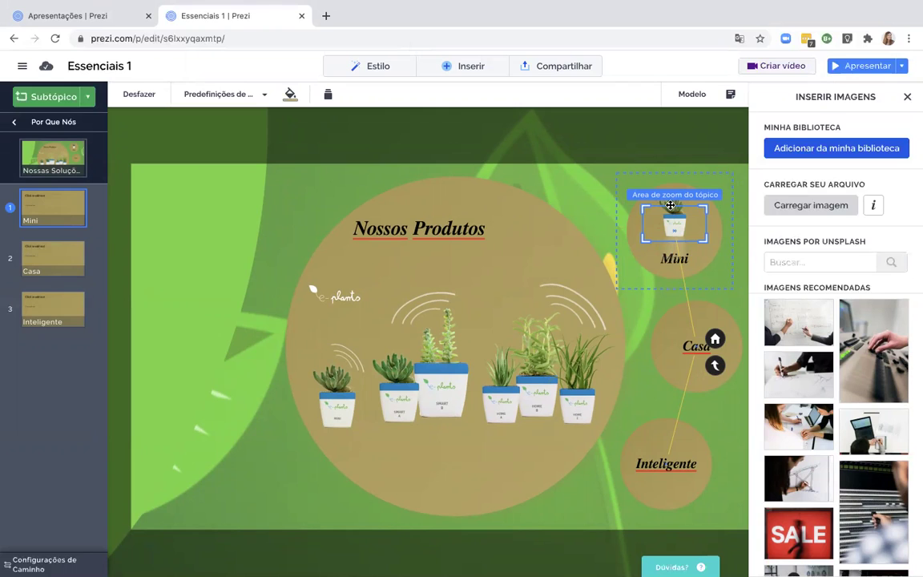
{"action": "left_click_drag", "start_coordinate": [643, 209], "coordinate": [606, 197]}
{"action": "left_click", "coordinate": [690, 257]}
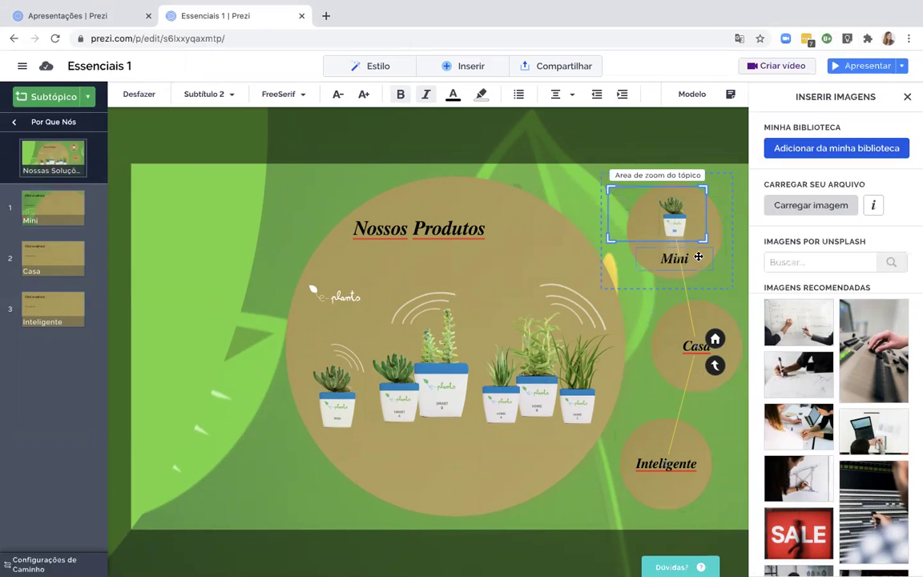
Make the plant image visible both inside and outside the "Mini" subtopic, and check it by zooming in and back out
{"action": "left_click", "coordinate": [672, 222]}
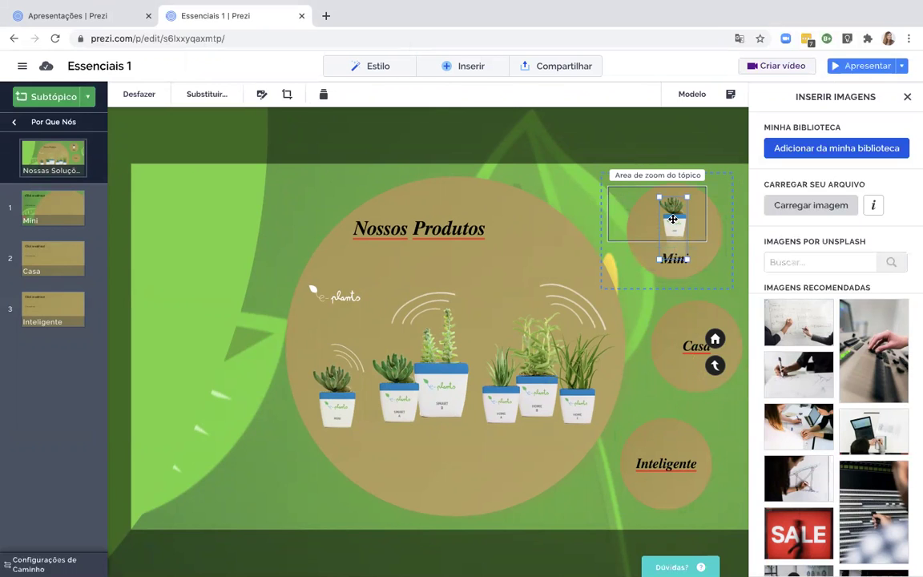
{"action": "right_click", "coordinate": [672, 220]}
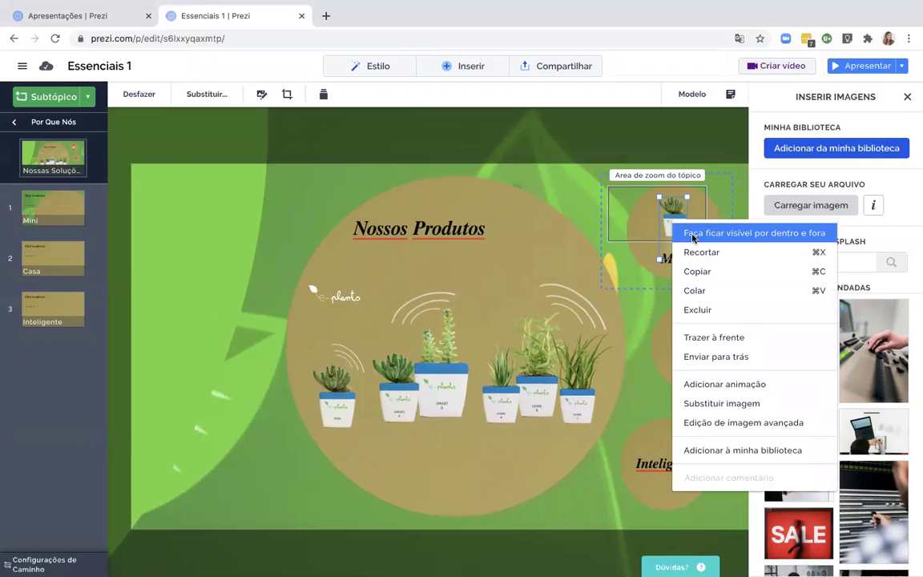
{"action": "left_click", "coordinate": [746, 233]}
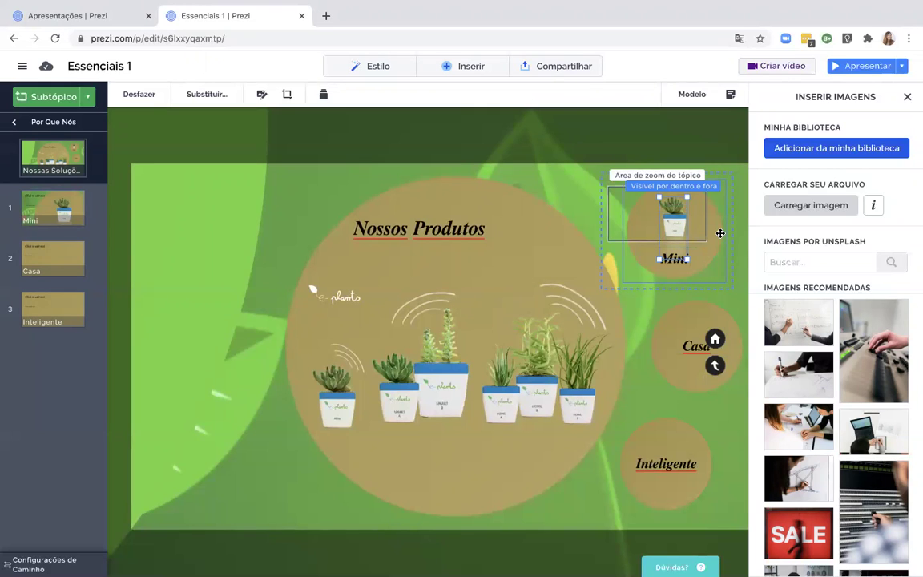
{"action": "left_click", "coordinate": [718, 232]}
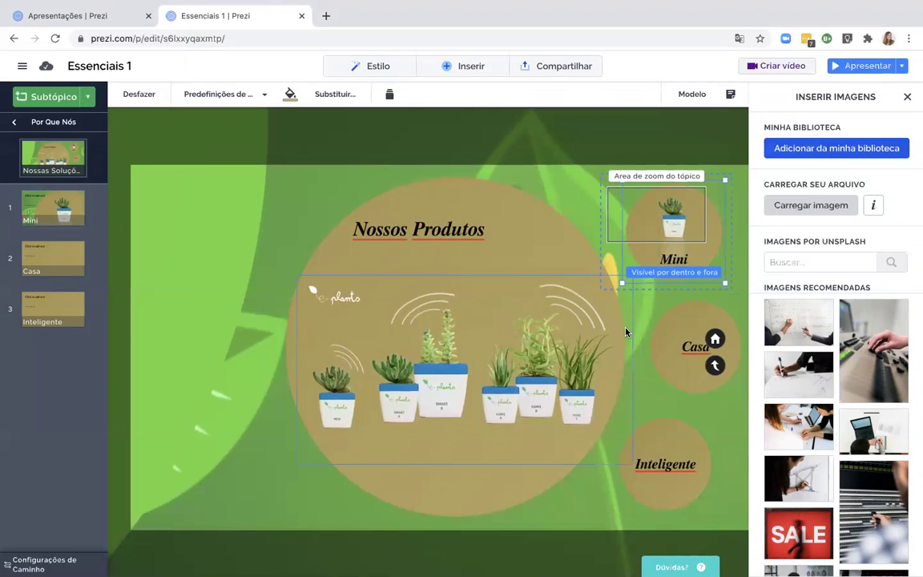
{"action": "left_click", "coordinate": [564, 292]}
{"action": "left_click", "coordinate": [586, 186]}
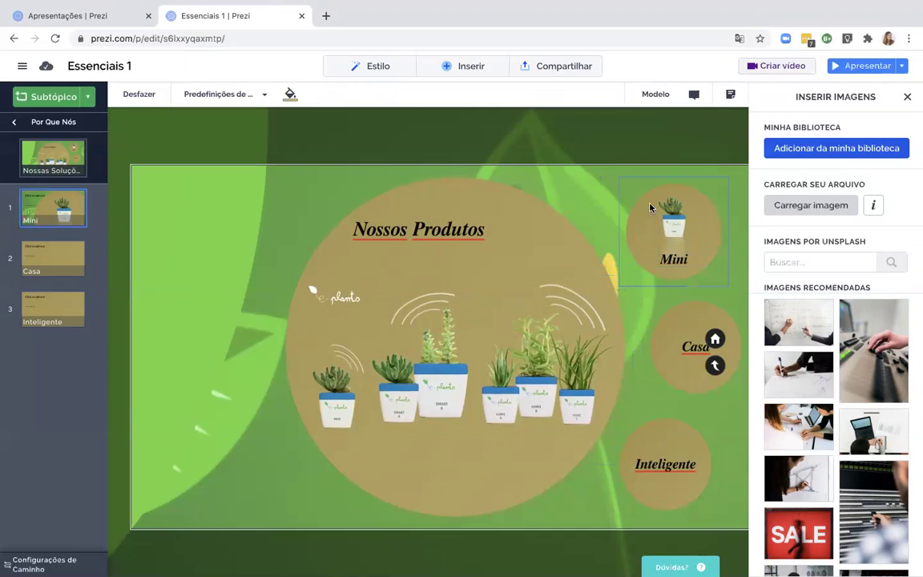
{"action": "left_click", "coordinate": [680, 168]}
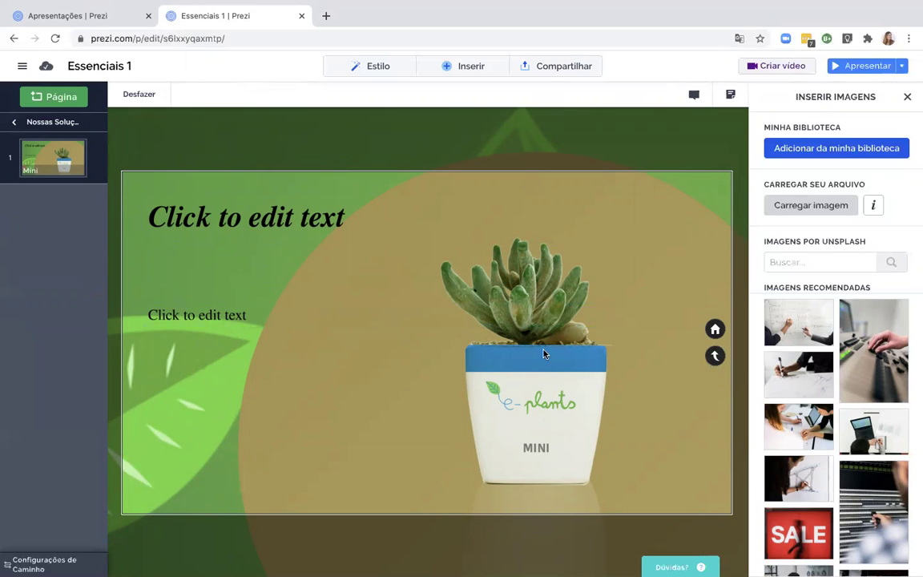
{"action": "left_click", "coordinate": [715, 356]}
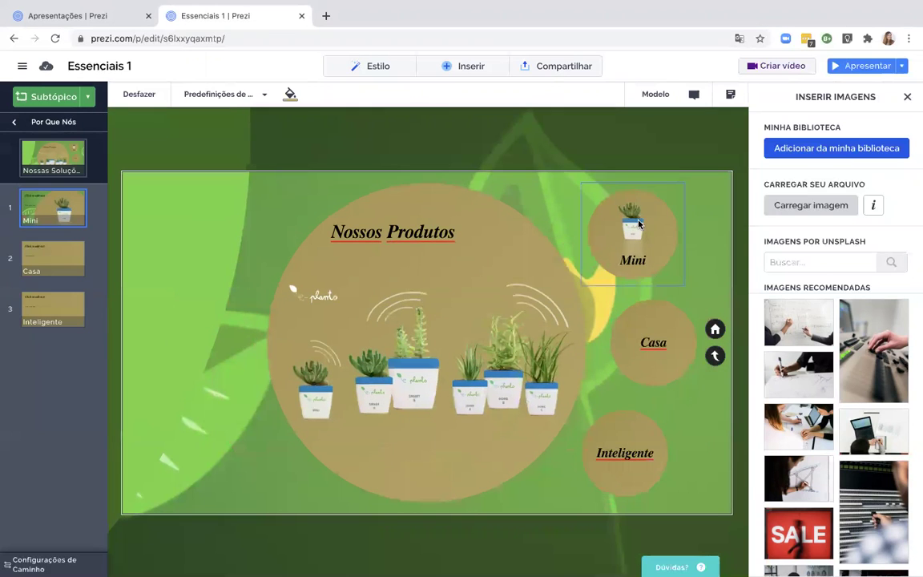
In advanced topic editing for "Mini", make the plant image visible only from outside and shrink the zoom area to fit within the circle
{"action": "right_click", "coordinate": [638, 224]}
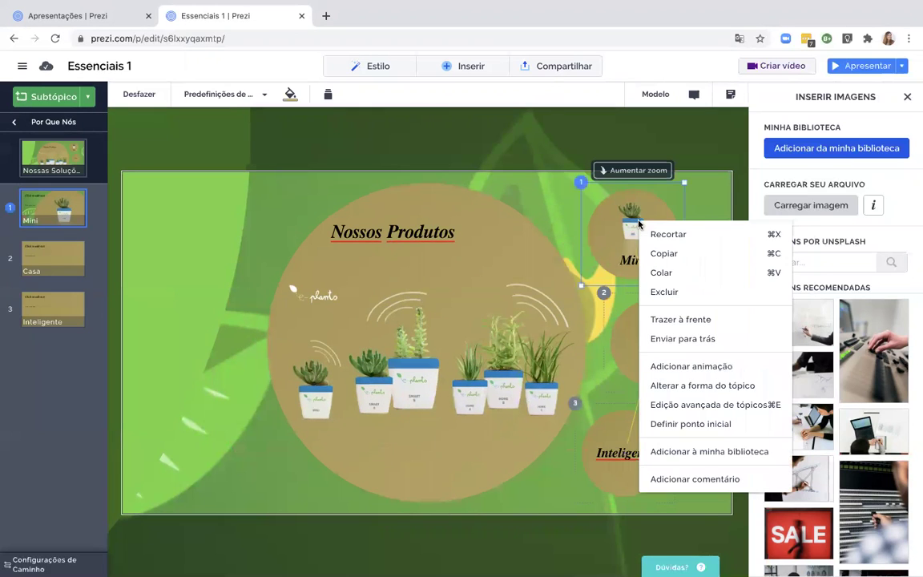
{"action": "left_click", "coordinate": [650, 405]}
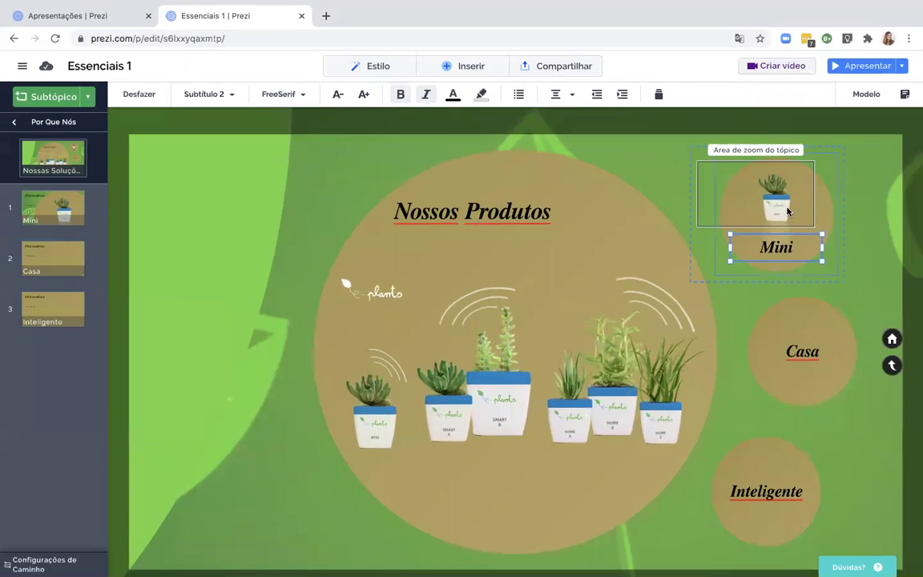
{"action": "left_click", "coordinate": [779, 201]}
{"action": "right_click", "coordinate": [779, 201]}
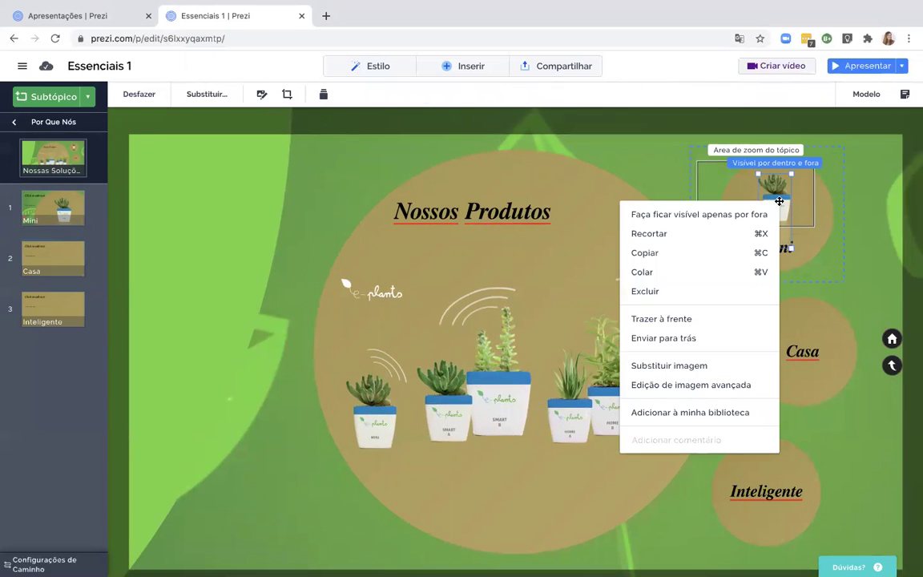
{"action": "left_click", "coordinate": [661, 215]}
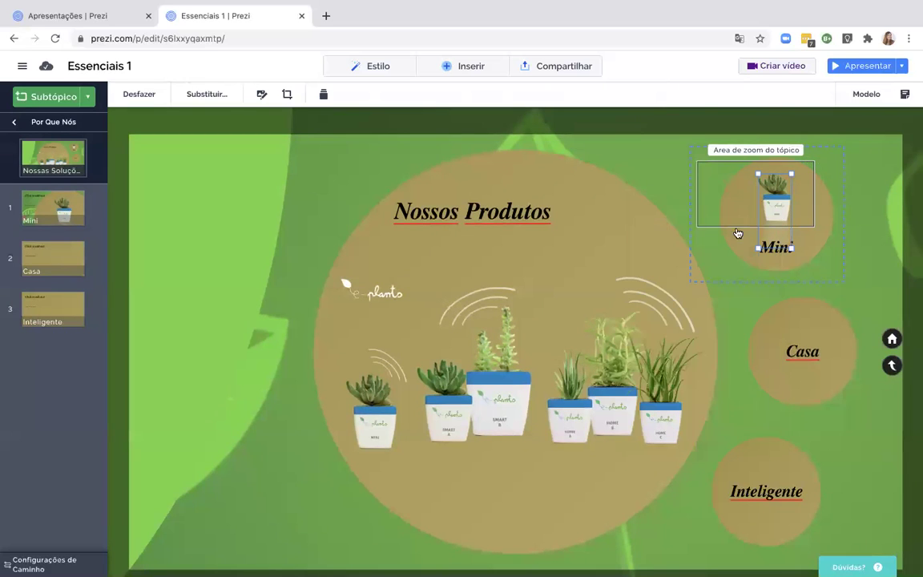
{"action": "left_click", "coordinate": [699, 165]}
{"action": "left_click_drag", "start_coordinate": [704, 161], "coordinate": [741, 183]}
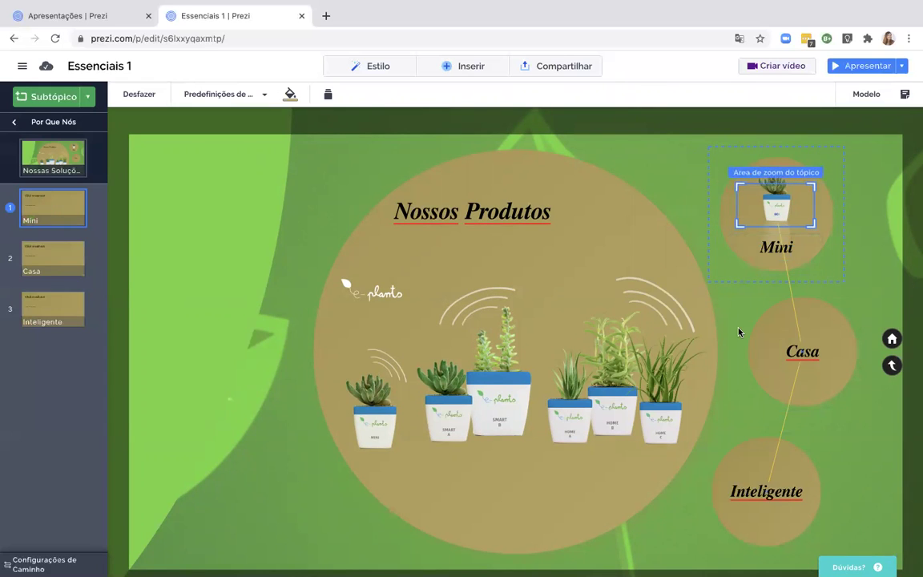
{"action": "left_click", "coordinate": [738, 330]}
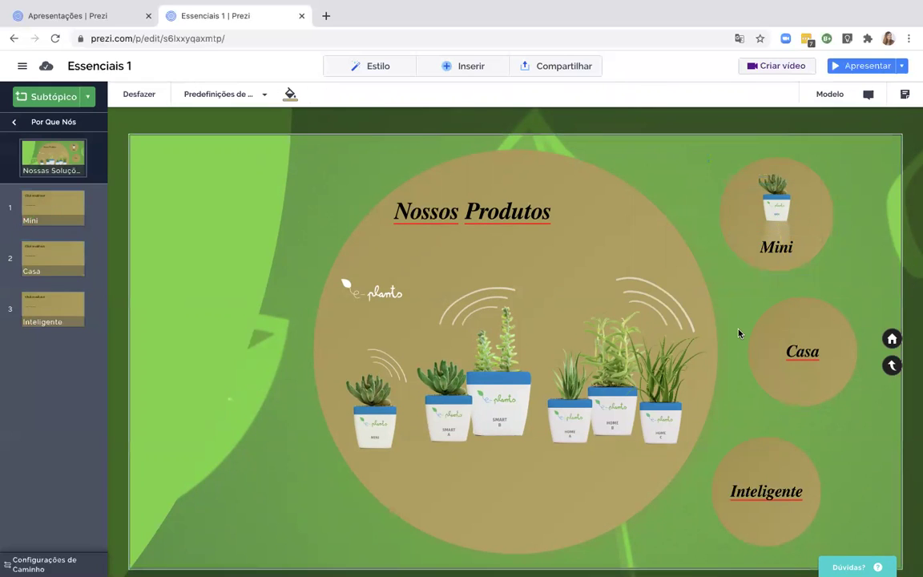
Enter advanced topic editing for the "Casa" subtopic and move its title just below the topic zoom area
{"action": "right_click", "coordinate": [802, 318]}
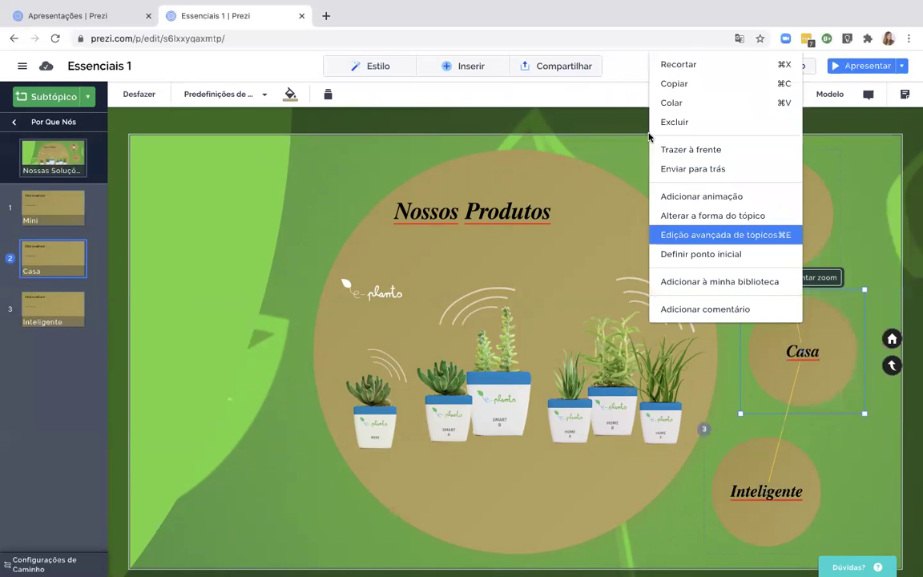
{"action": "left_click", "coordinate": [699, 235]}
{"action": "left_click_drag", "start_coordinate": [804, 348], "coordinate": [804, 375]}
Insert an uploaded image of three potted plants above the "Casa" title and leave advanced topic editing
{"action": "left_click", "coordinate": [471, 68]}
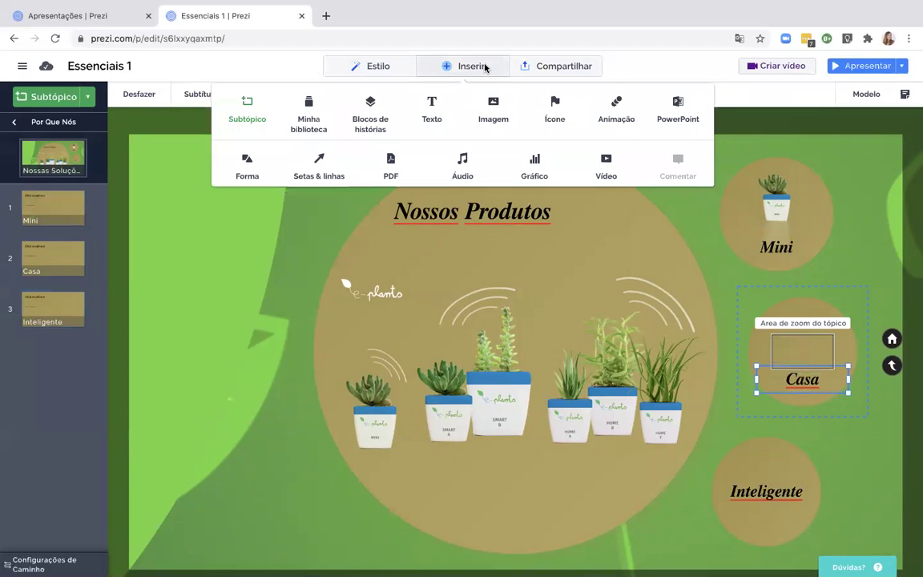
{"action": "left_click", "coordinate": [493, 102]}
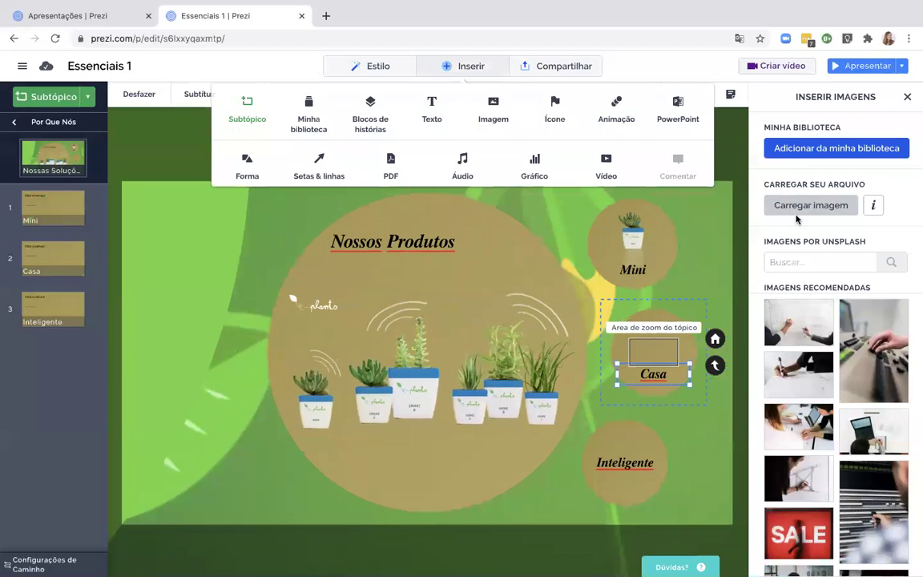
{"action": "left_click", "coordinate": [805, 207]}
{"action": "double_click", "coordinate": [343, 52]}
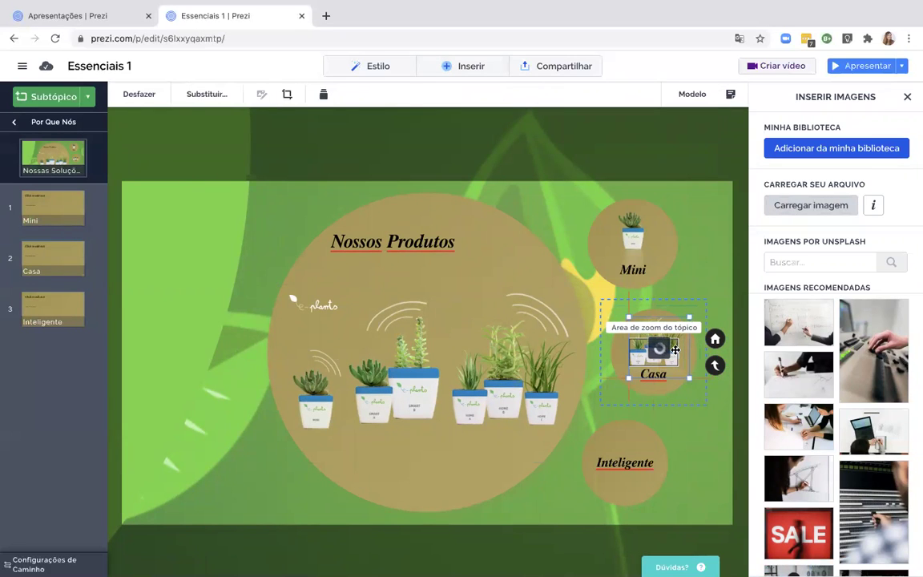
{"action": "left_click", "coordinate": [718, 278]}
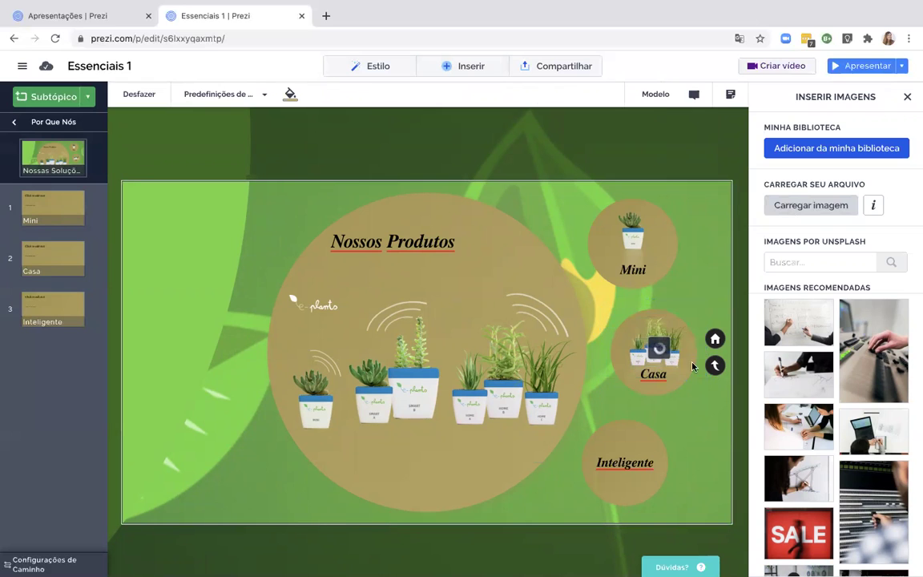
Zoom into the "Casa" subtopic to check its inside view, and return to the "Nossos Produtos" overview
{"action": "left_click", "coordinate": [657, 342]}
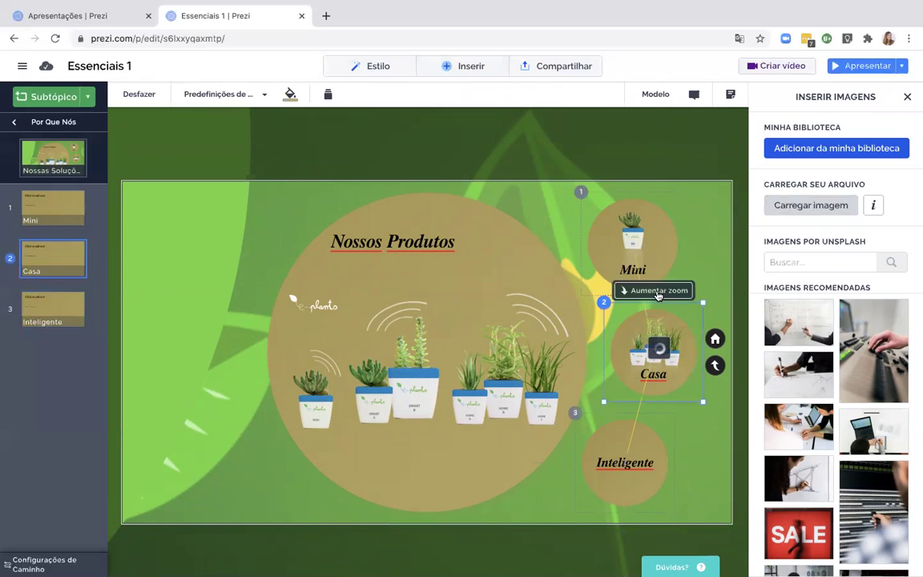
{"action": "left_click", "coordinate": [654, 344]}
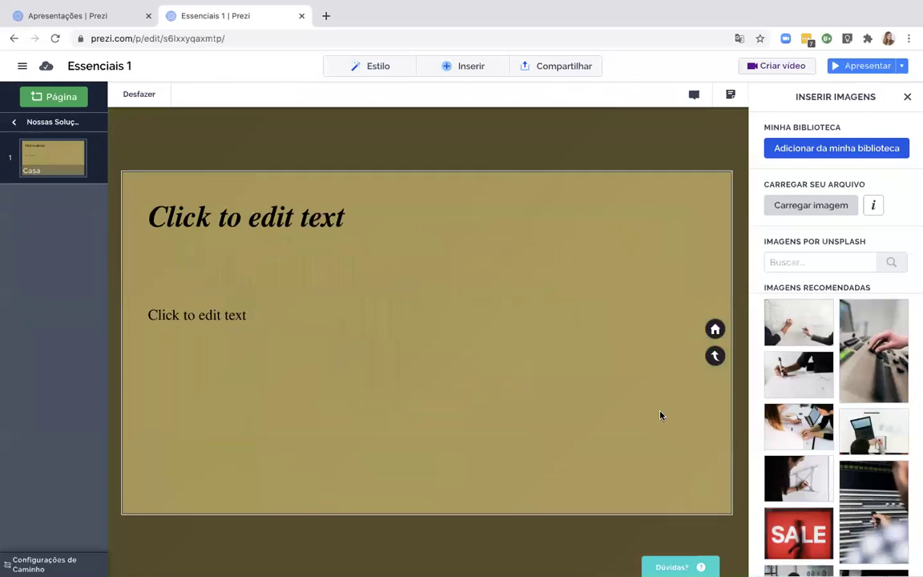
{"action": "left_click", "coordinate": [715, 356]}
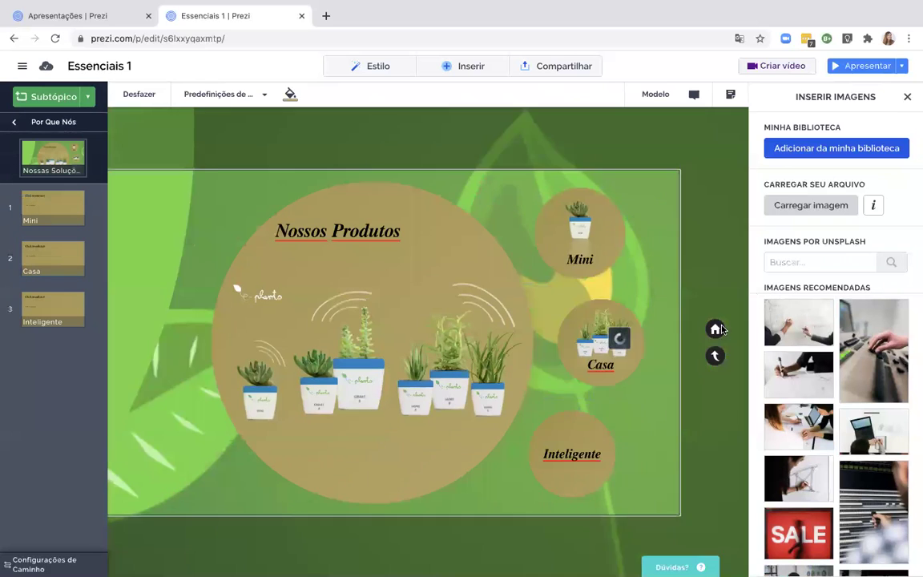
Enter advanced topic editing for the "Inteligente" subtopic and move its title just below the topic zoom area
{"action": "right_click", "coordinate": [645, 441]}
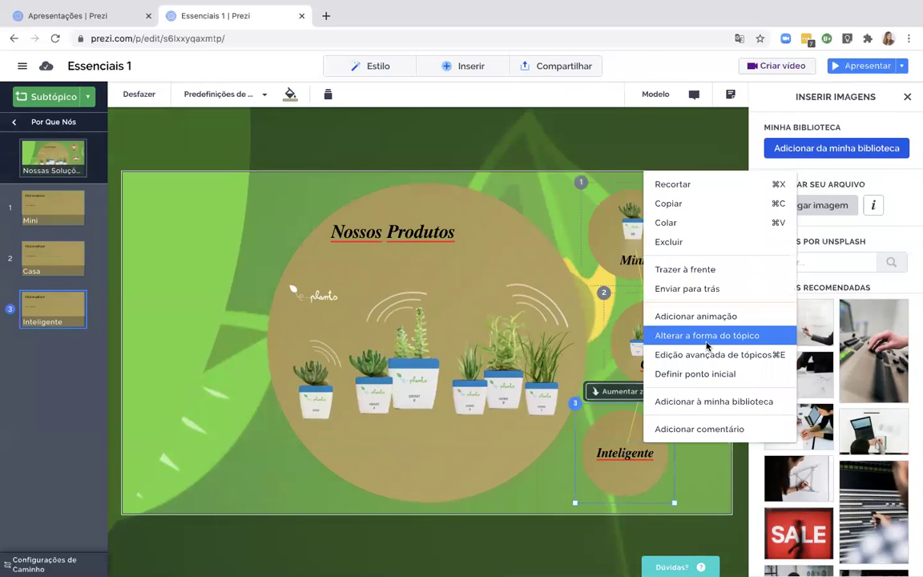
{"action": "left_click", "coordinate": [687, 356]}
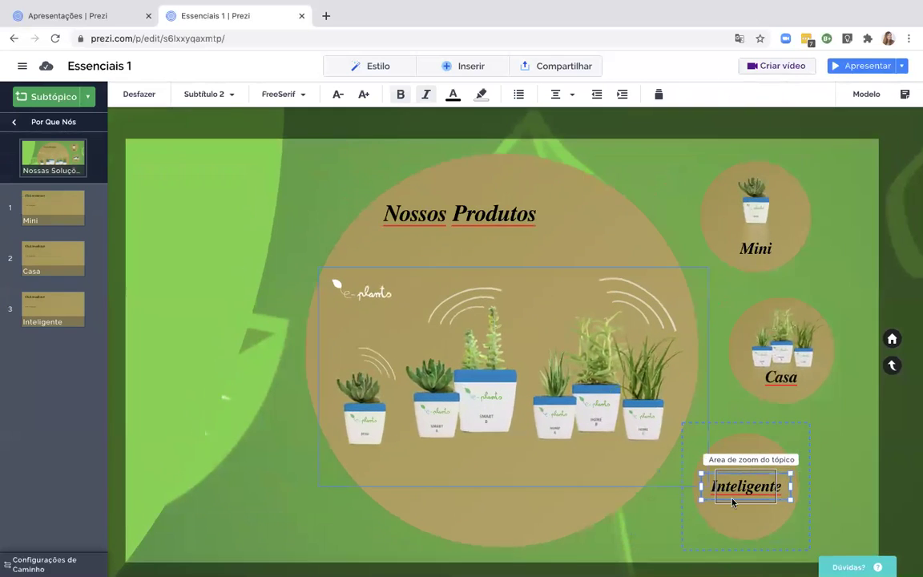
{"action": "left_click_drag", "start_coordinate": [766, 493], "coordinate": [767, 519]}
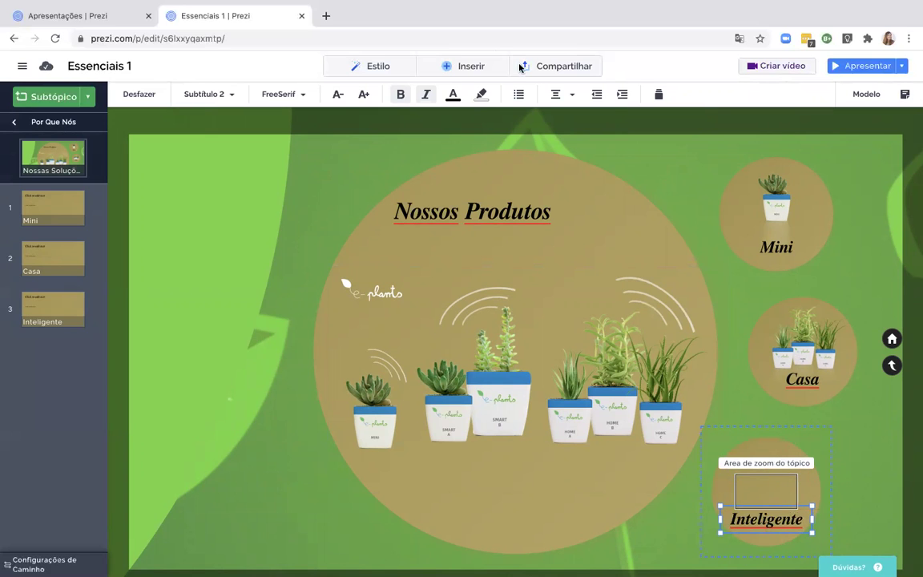
Insert the uploaded image product_smart_cover.png above the "Inteligente" title and leave advanced topic editing
{"action": "left_click", "coordinate": [469, 66]}
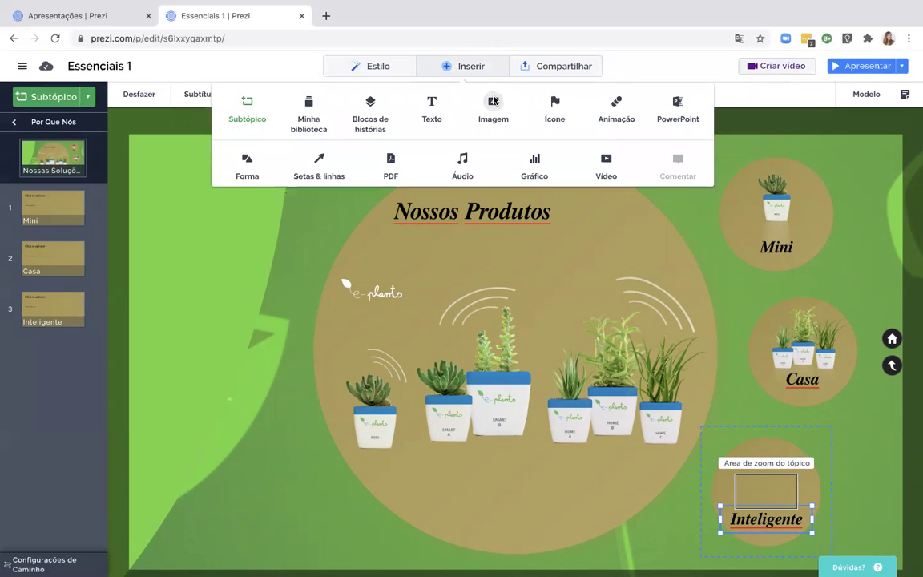
{"action": "left_click", "coordinate": [492, 103]}
{"action": "left_click", "coordinate": [810, 205]}
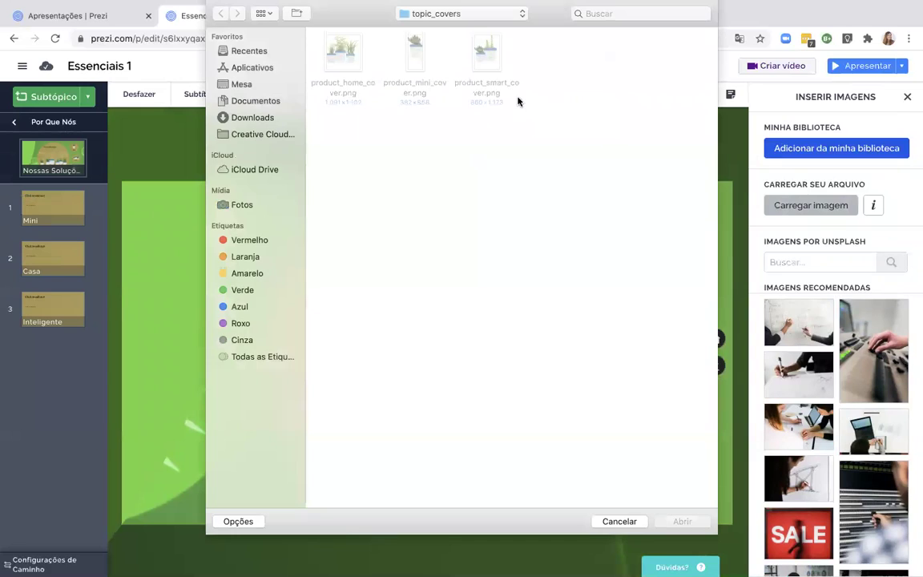
{"action": "double_click", "coordinate": [490, 74]}
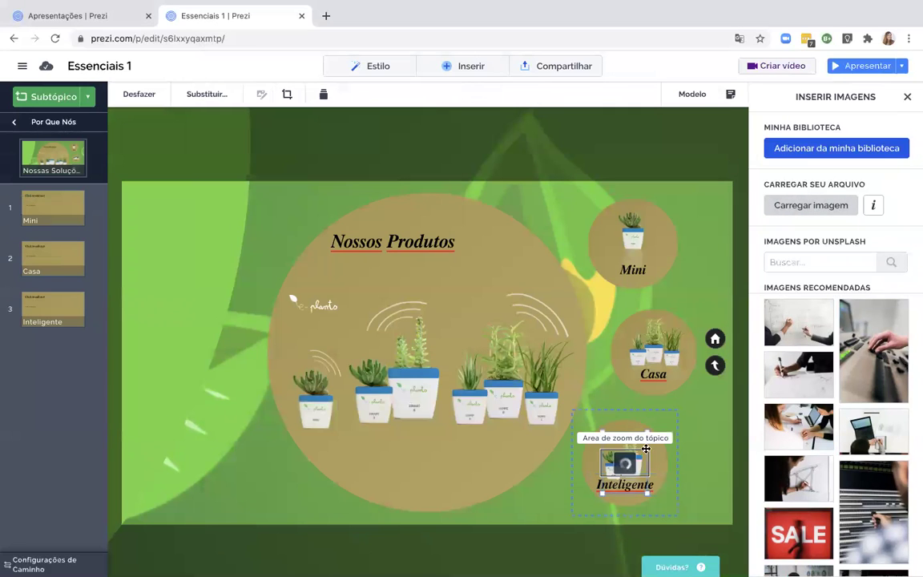
{"action": "left_click", "coordinate": [708, 481]}
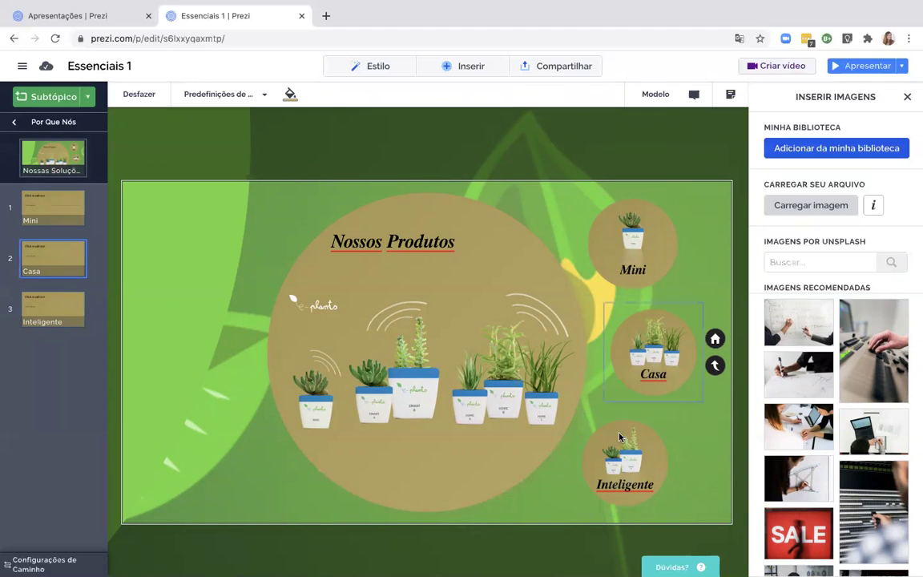
Zoom into the "Mini" subtopic and replace its title placeholder with "Mini"
{"action": "left_click", "coordinate": [643, 251]}
{"action": "left_click", "coordinate": [616, 180]}
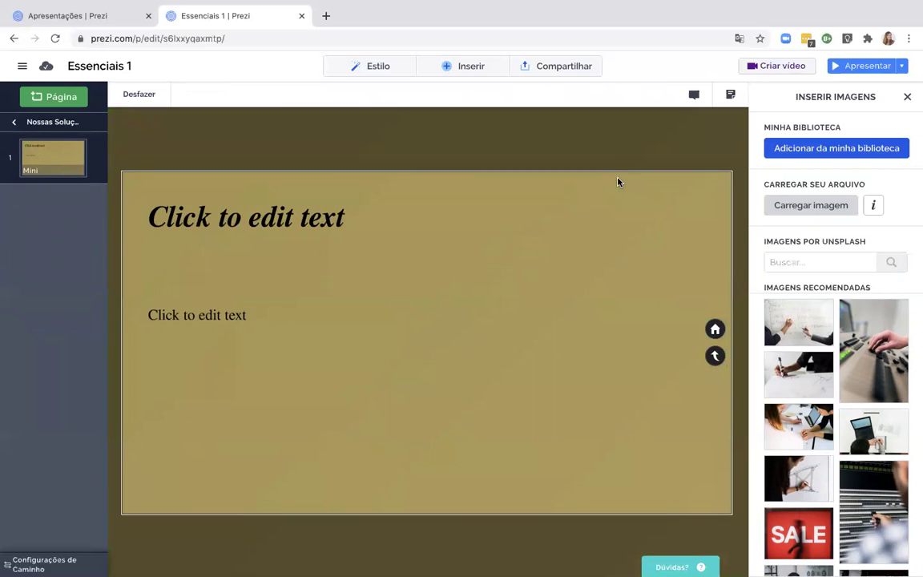
{"action": "left_click", "coordinate": [254, 221]}
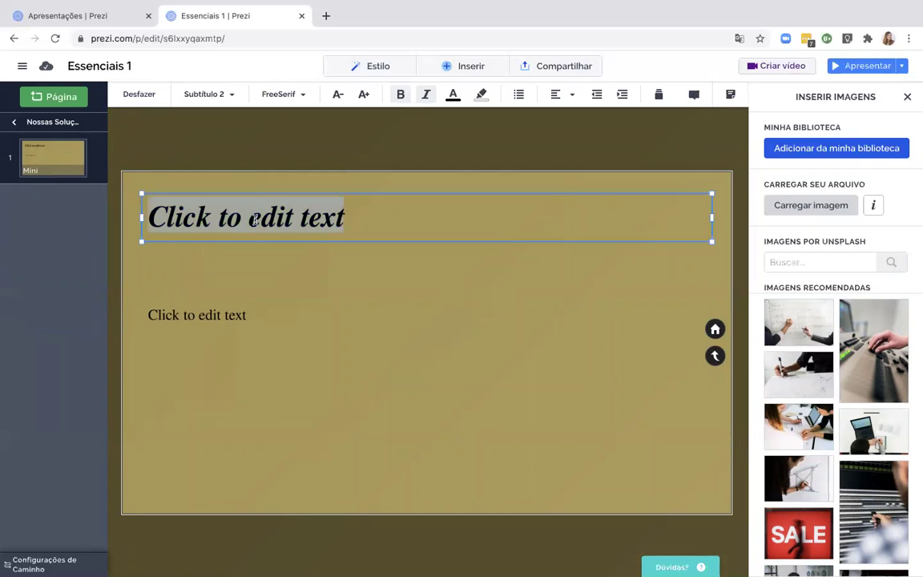
{"action": "type", "text": "Mini"}
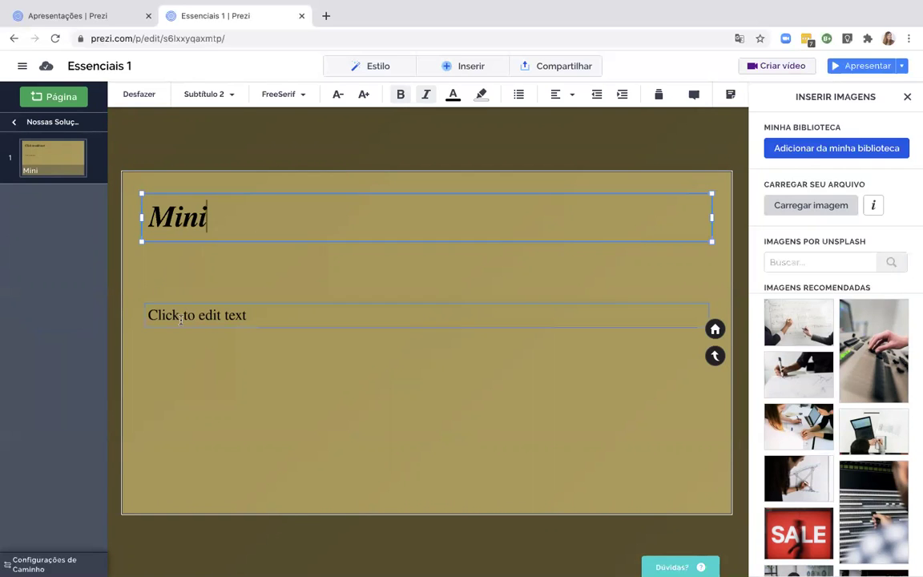
Delete the body text placeholder below the "Mini" title
{"action": "left_click", "coordinate": [180, 318]}
{"action": "right_click", "coordinate": [180, 318]}
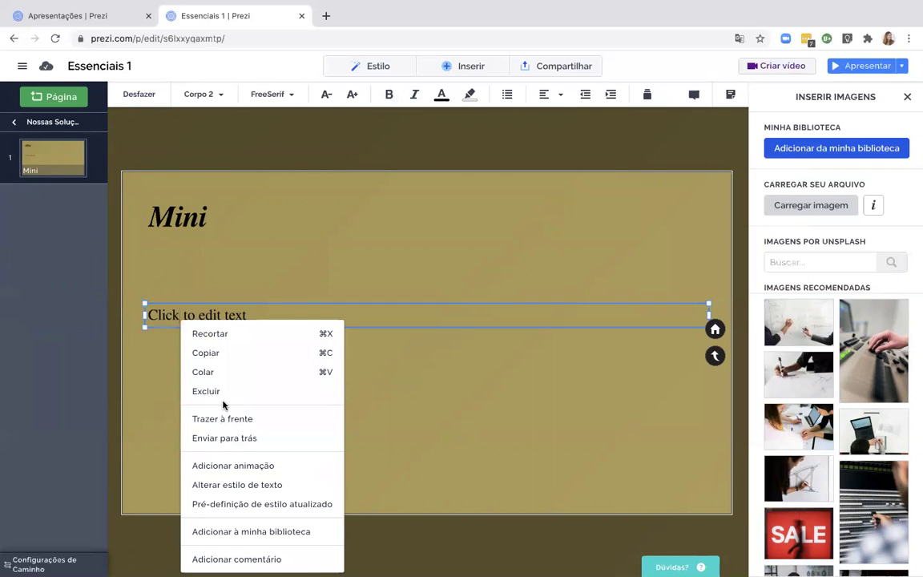
{"action": "left_click", "coordinate": [220, 398]}
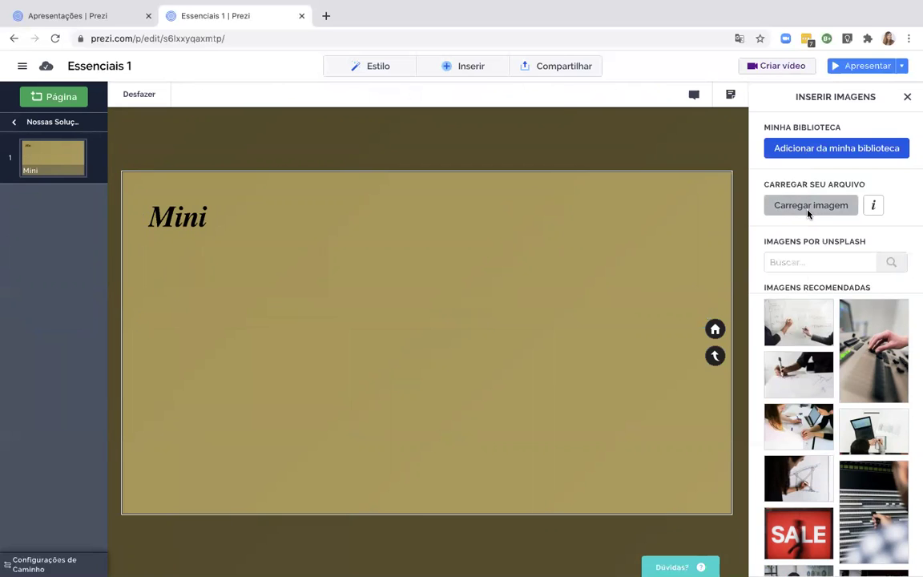
Upload product_mini.png from the Products folder and place it below the title inside the "Mini" subtopic
{"action": "left_click", "coordinate": [449, 65]}
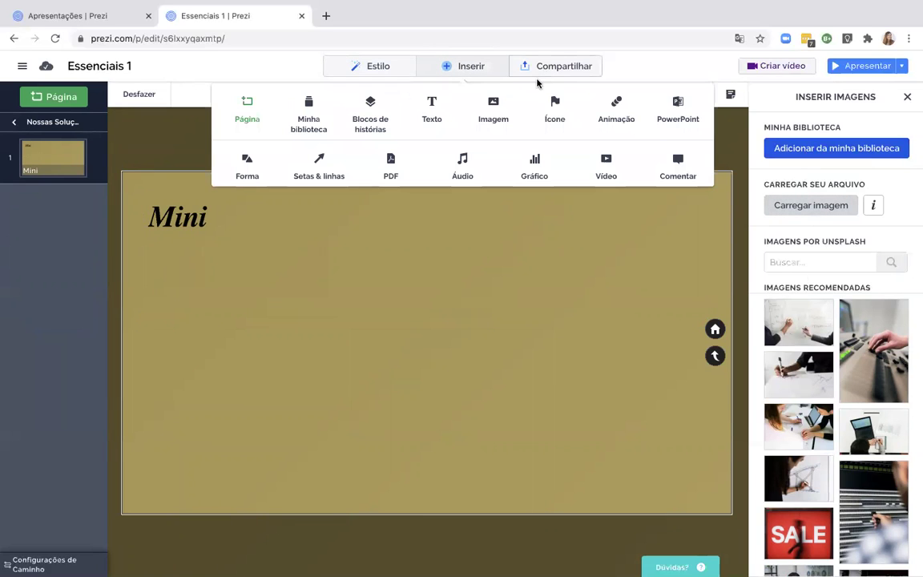
{"action": "left_click", "coordinate": [492, 102]}
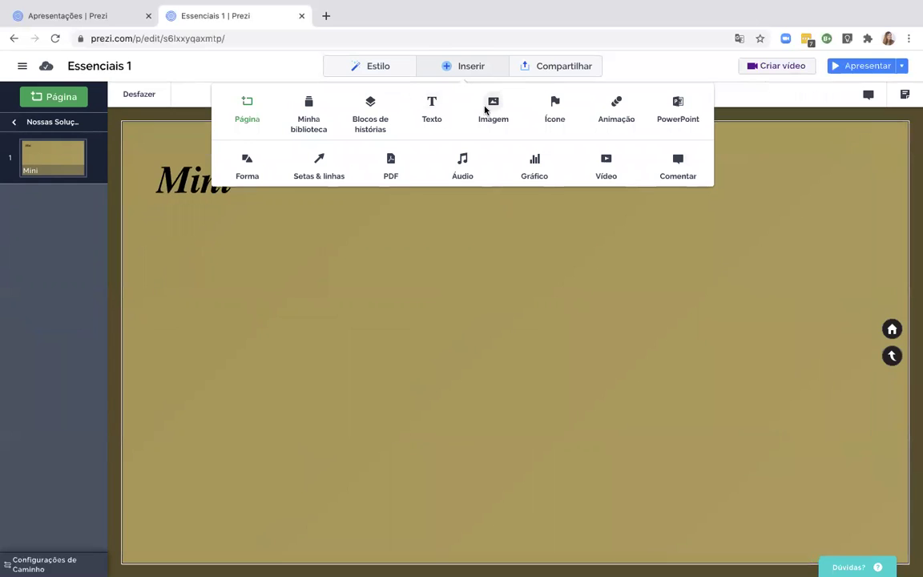
{"action": "left_click", "coordinate": [485, 110]}
{"action": "left_click", "coordinate": [807, 206]}
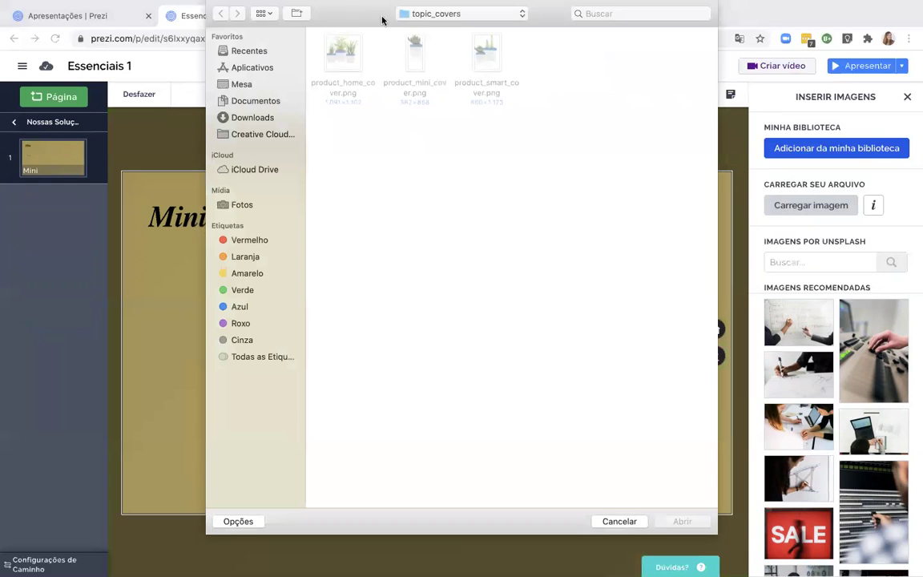
{"action": "left_click", "coordinate": [422, 14]}
{"action": "left_click", "coordinate": [422, 27]}
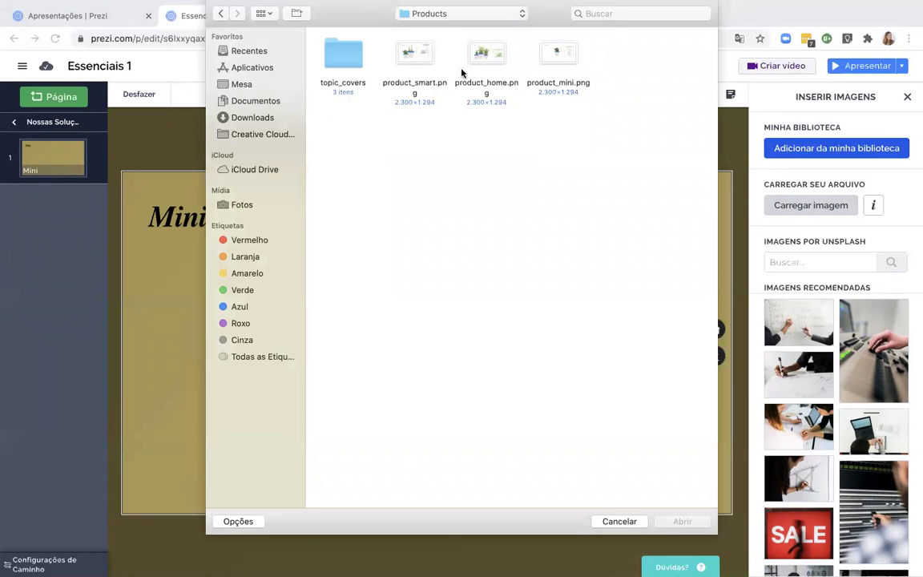
{"action": "double_click", "coordinate": [565, 54]}
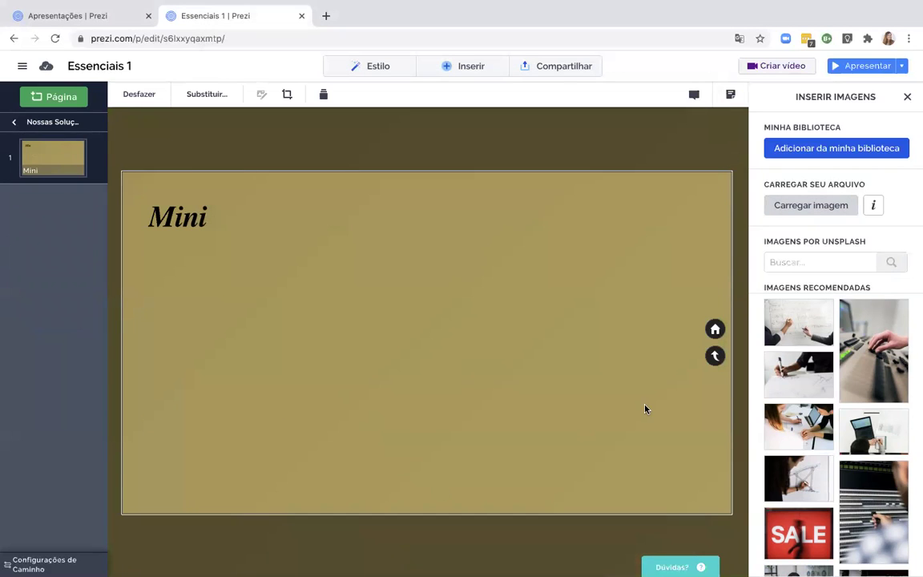
{"action": "left_click_drag", "start_coordinate": [485, 323], "coordinate": [556, 323]}
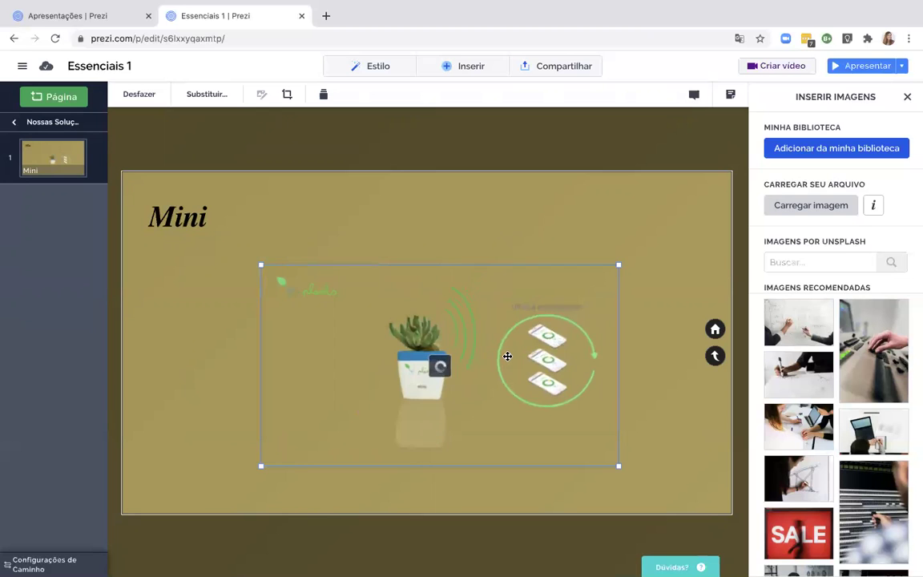
{"action": "mouse_move", "coordinate": [507, 349]}
{"action": "left_mouse_down"}
{"action": "mouse_move", "coordinate": [505, 338]}
{"action": "mouse_move", "coordinate": [519, 338]}
{"action": "mouse_move", "coordinate": [515, 360]}
{"action": "mouse_move", "coordinate": [495, 373]}
{"action": "mouse_move", "coordinate": [465, 361]}
{"action": "mouse_move", "coordinate": [511, 351]}
{"action": "mouse_move", "coordinate": [499, 351]}
{"action": "mouse_move", "coordinate": [498, 334]}
{"action": "mouse_move", "coordinate": [502, 385]}
{"action": "mouse_move", "coordinate": [489, 355]}
{"action": "mouse_move", "coordinate": [499, 348]}
{"action": "left_mouse_up"}
{"action": "left_click", "coordinate": [224, 332]}
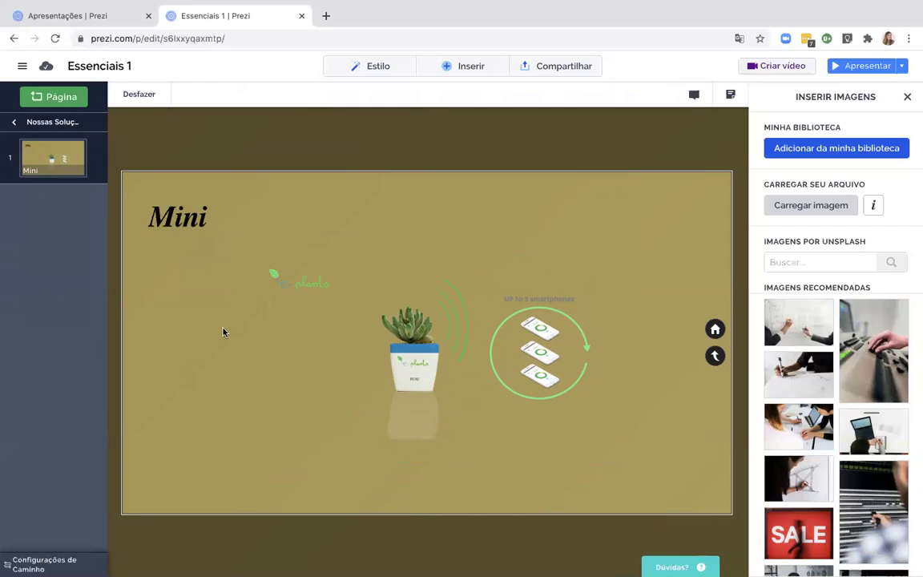
Enlarge the plant and smartphones image inside "Mini" and centre it horizontally on the page
{"action": "left_click", "coordinate": [287, 297]}
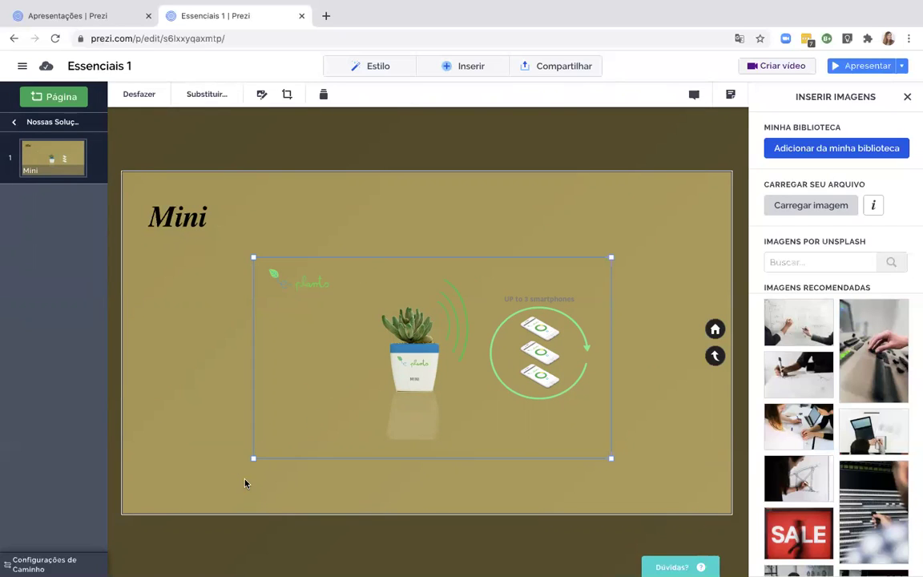
{"action": "left_click_drag", "start_coordinate": [242, 467], "coordinate": [202, 490]}
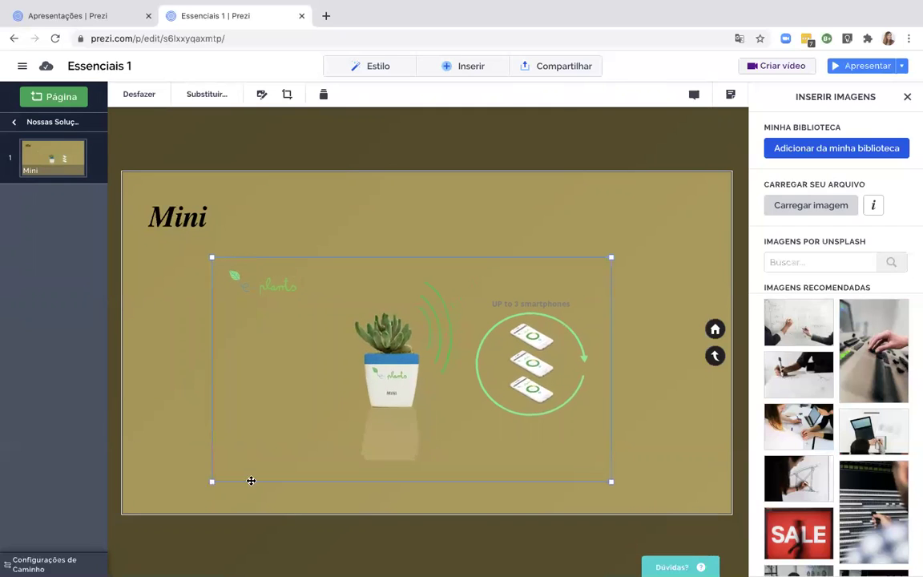
{"action": "left_click_drag", "start_coordinate": [440, 394], "coordinate": [460, 395]}
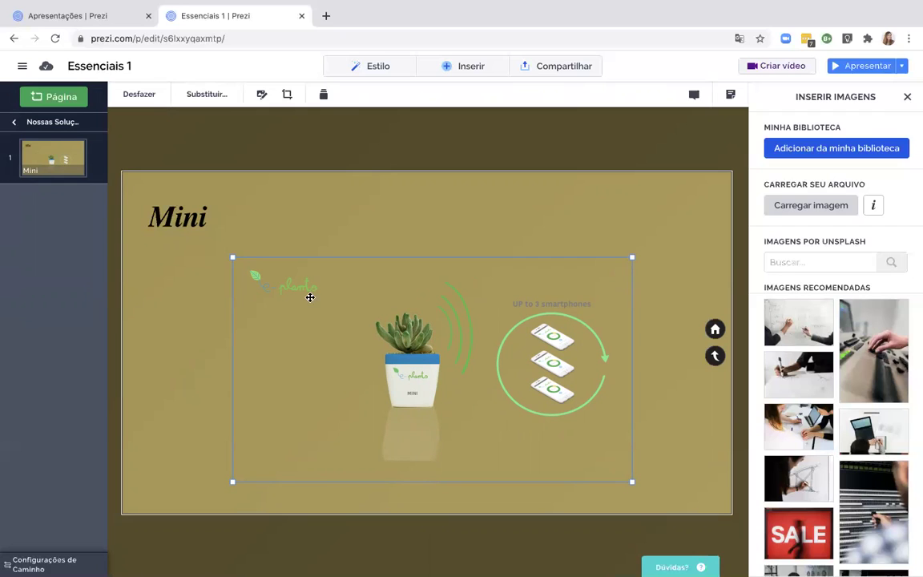
Select the "Mini" title together with the product image and copy both
{"action": "left_click", "coordinate": [197, 218]}
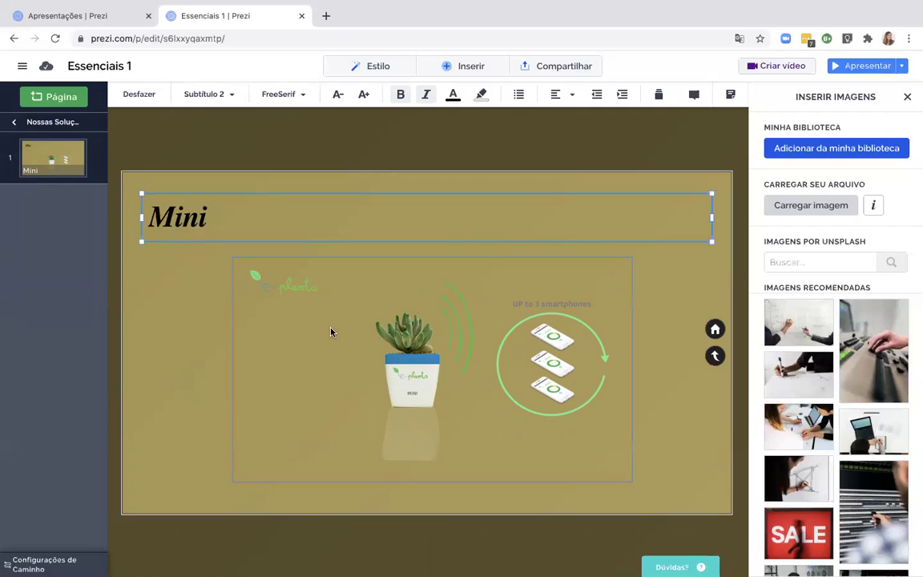
{"action": "left_click", "coordinate": [340, 361]}
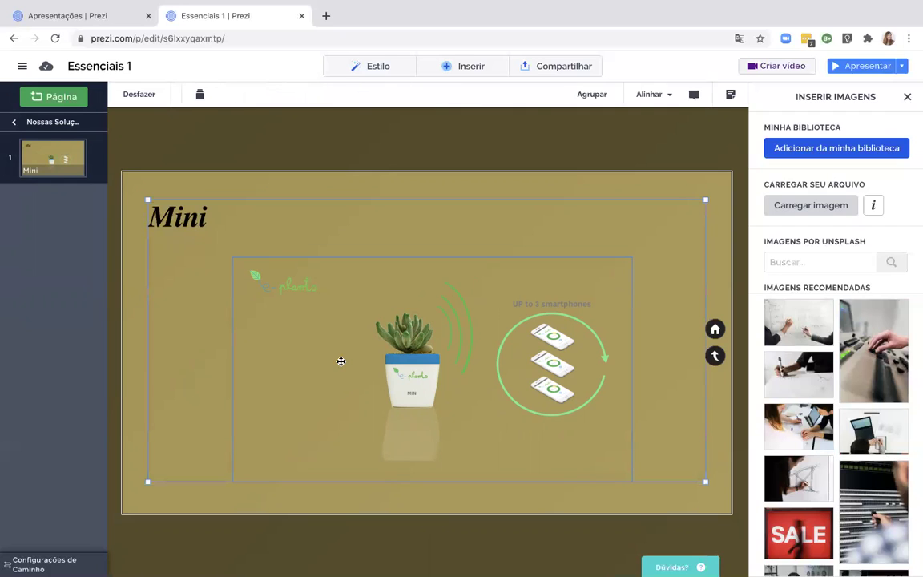
{"action": "right_click", "coordinate": [340, 361]}
{"action": "left_click", "coordinate": [361, 394]}
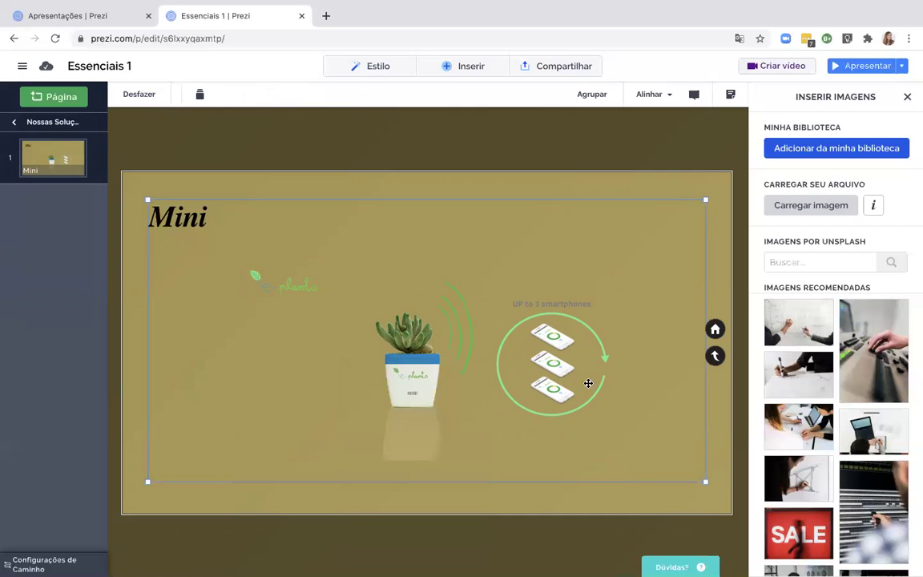
Go back to the overview, zoom into the "Casa" subtopic and delete its title and body text placeholders
{"action": "left_click", "coordinate": [715, 355]}
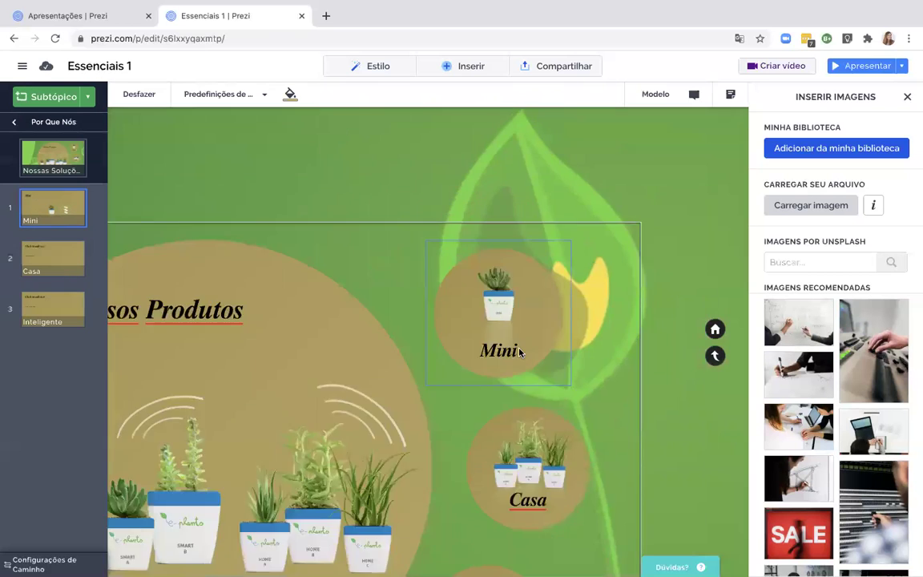
{"action": "double_click", "coordinate": [664, 352]}
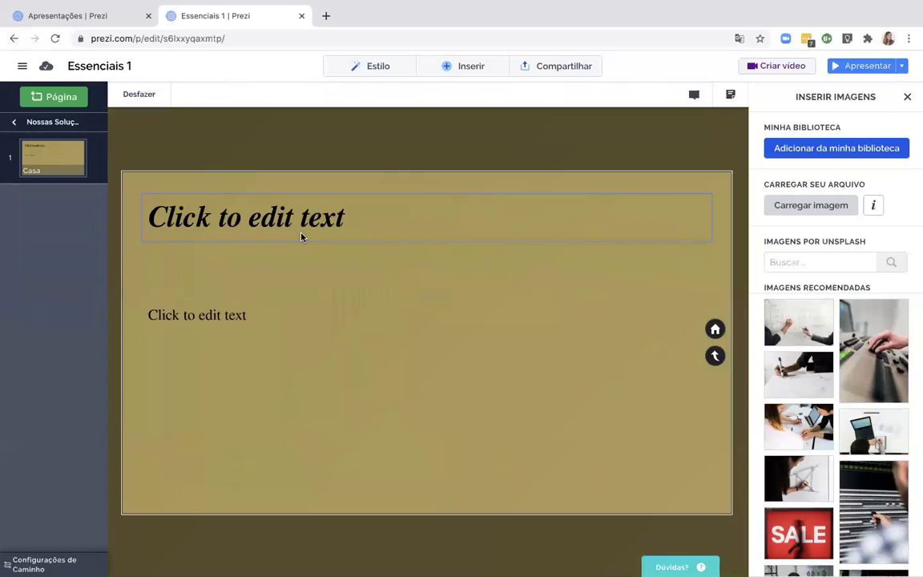
{"action": "right_click", "coordinate": [302, 238]}
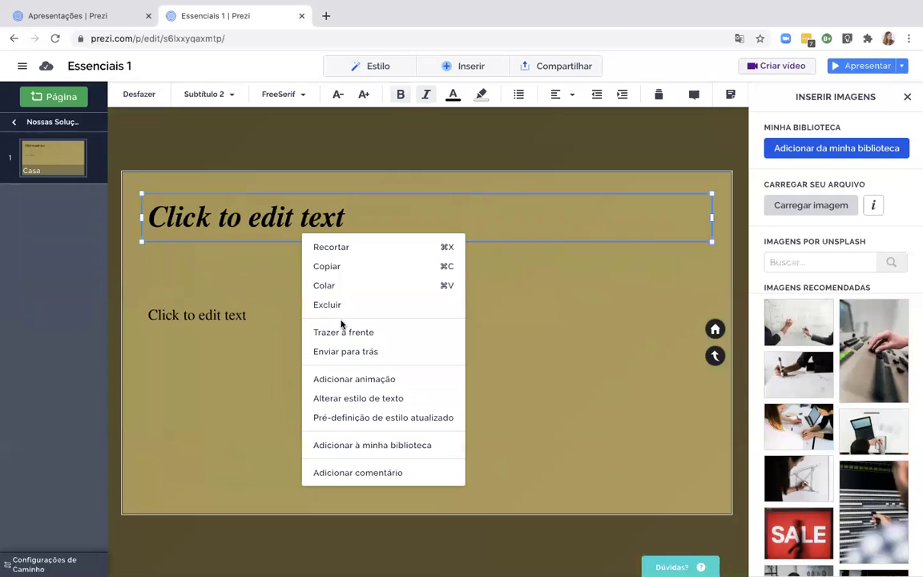
{"action": "left_click", "coordinate": [325, 306]}
{"action": "right_click", "coordinate": [235, 315]}
{"action": "left_click", "coordinate": [299, 386]}
Paste the copied title and image into the "Casa" subtopic and change the title to "Casa"
{"action": "key", "text": "ctrl+v"}
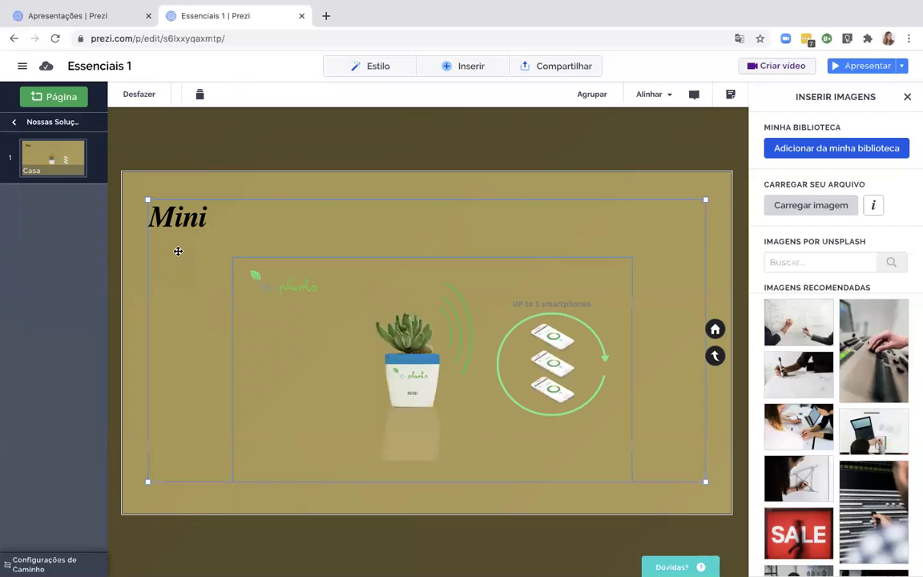
{"action": "left_click", "coordinate": [197, 219]}
{"action": "double_click", "coordinate": [196, 218]}
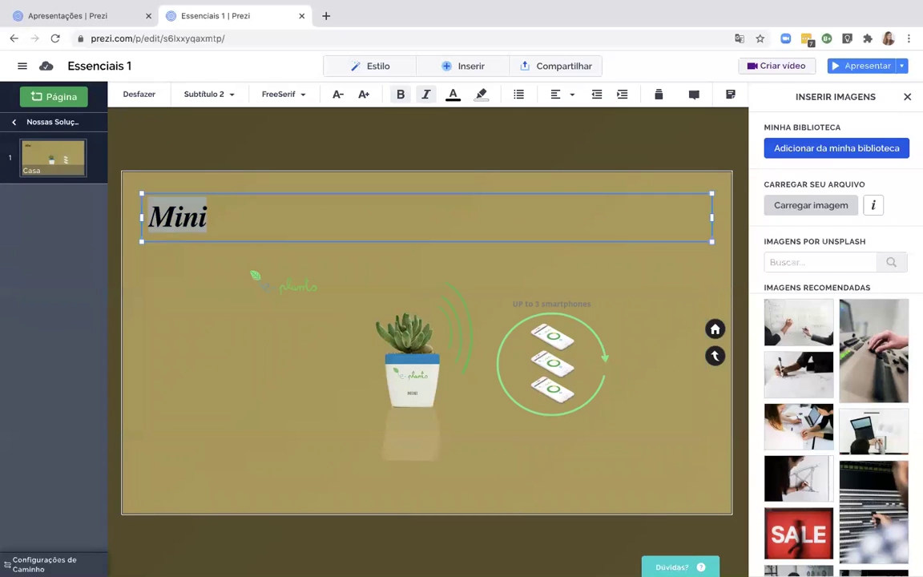
{"action": "type", "text": "Casa"}
Replace the pasted product image inside "Casa" with the uploaded file product_home.png
{"action": "left_click", "coordinate": [393, 331]}
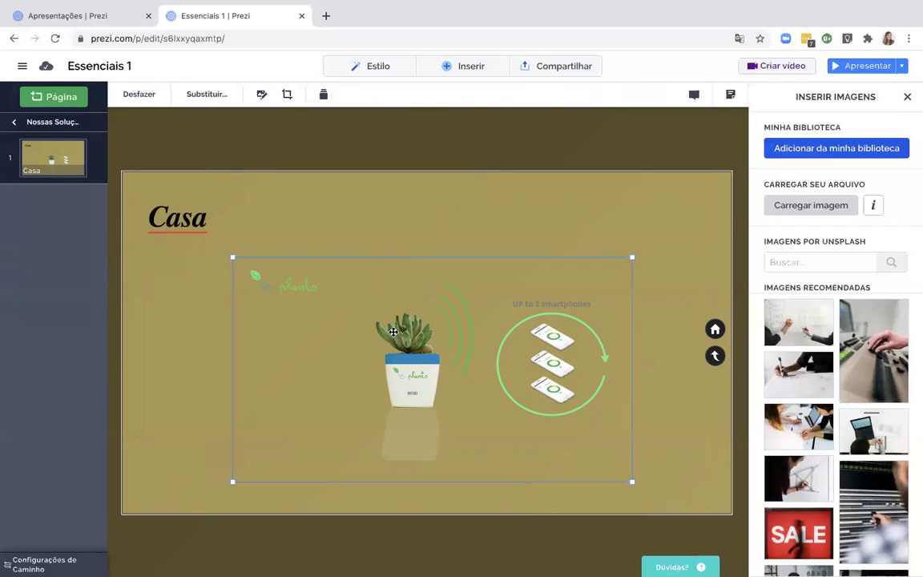
{"action": "left_click", "coordinate": [201, 94]}
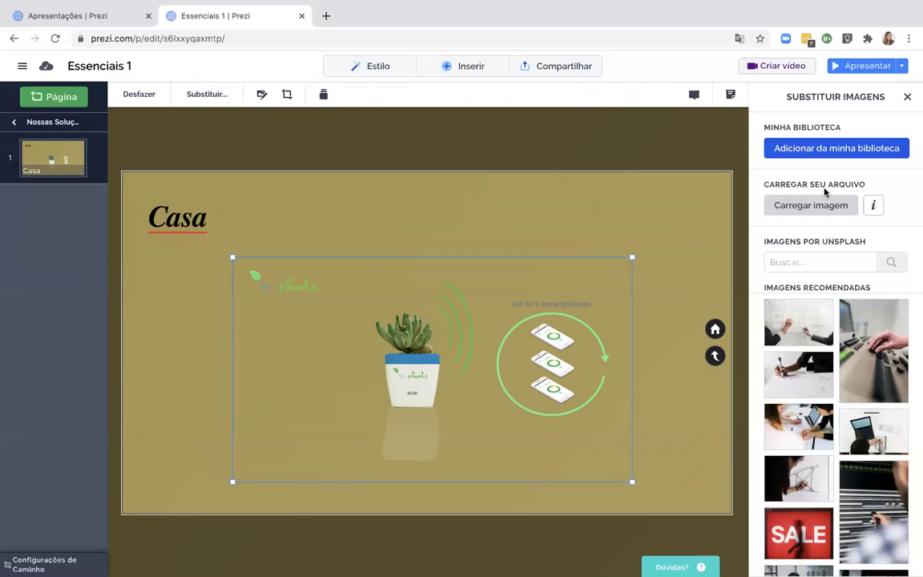
{"action": "left_click", "coordinate": [811, 205]}
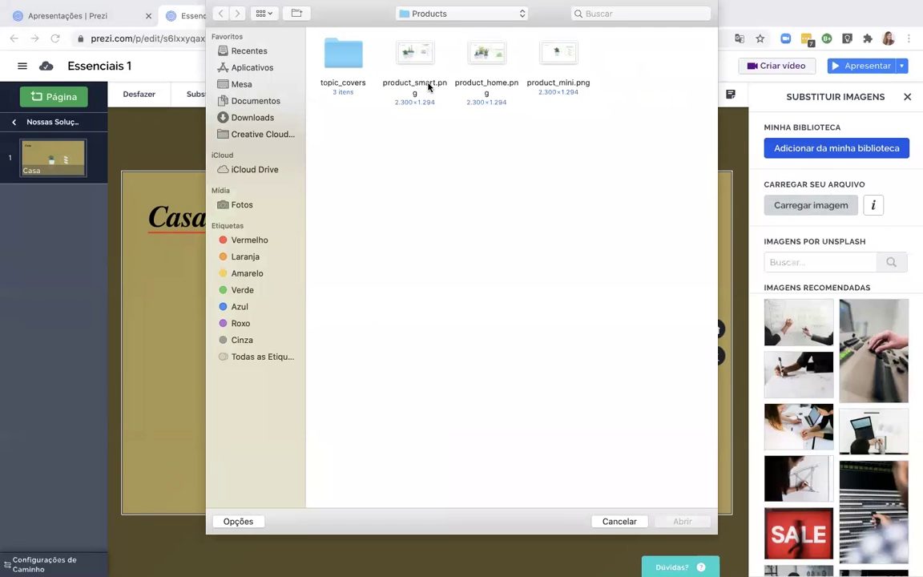
{"action": "double_click", "coordinate": [484, 54]}
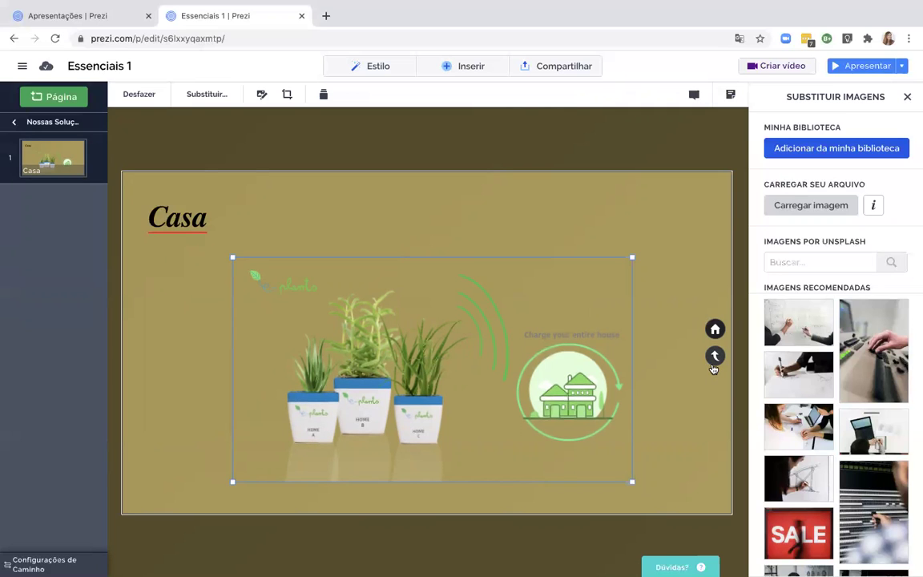
Go back to the overview, zoom into the "Inteligente" subtopic and delete its title and body text placeholders
{"action": "left_click", "coordinate": [717, 357]}
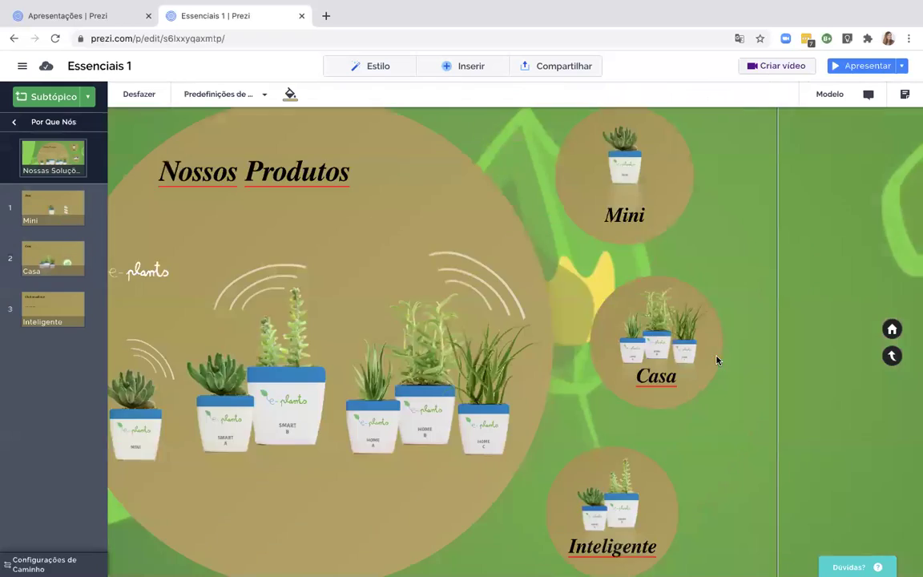
{"action": "left_click", "coordinate": [780, 458]}
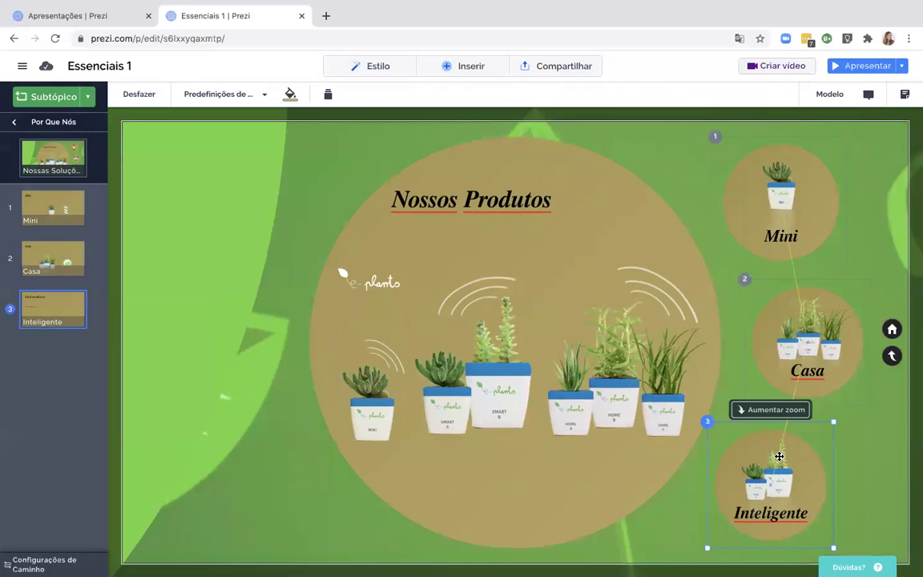
{"action": "left_click", "coordinate": [771, 409]}
{"action": "left_click", "coordinate": [273, 308]}
{"action": "right_click", "coordinate": [274, 308]}
{"action": "key", "text": "Escape"}
{"action": "right_click", "coordinate": [317, 184]}
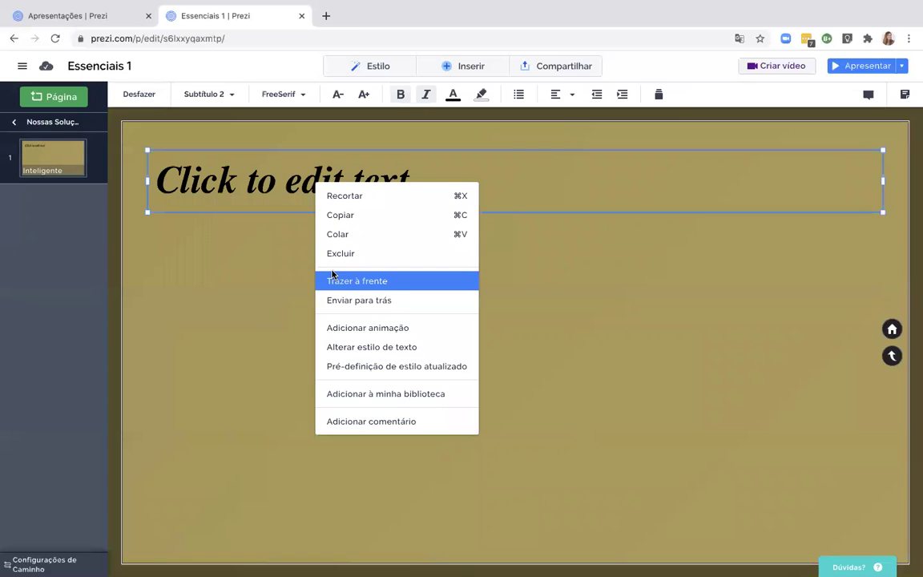
{"action": "left_click", "coordinate": [332, 259]}
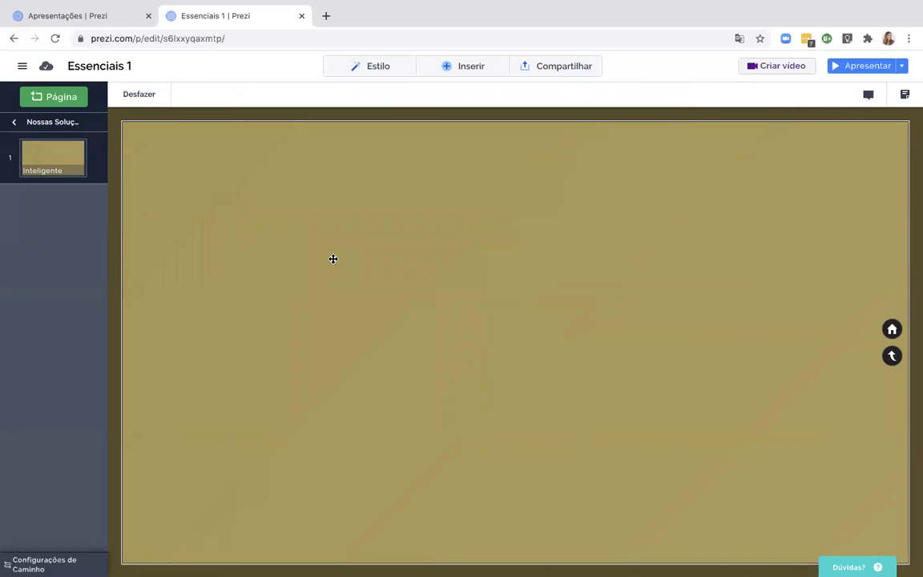
Paste the copied title and image into the "Inteligente" subtopic and change the title to "Inteligente"
{"action": "key", "text": "ctrl+z"}
{"action": "left_click", "coordinate": [204, 183]}
{"action": "double_click", "coordinate": [204, 184]}
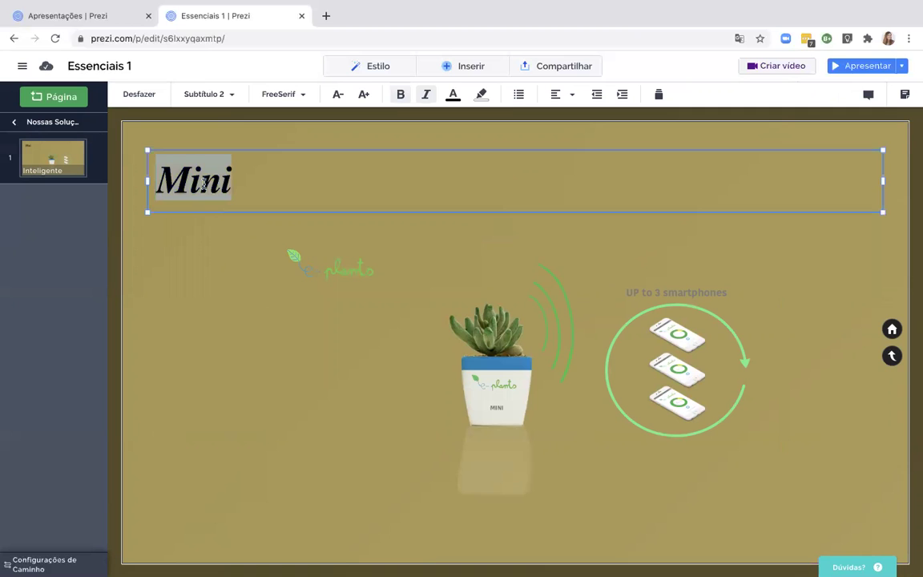
{"action": "type", "text": "Inteligente"}
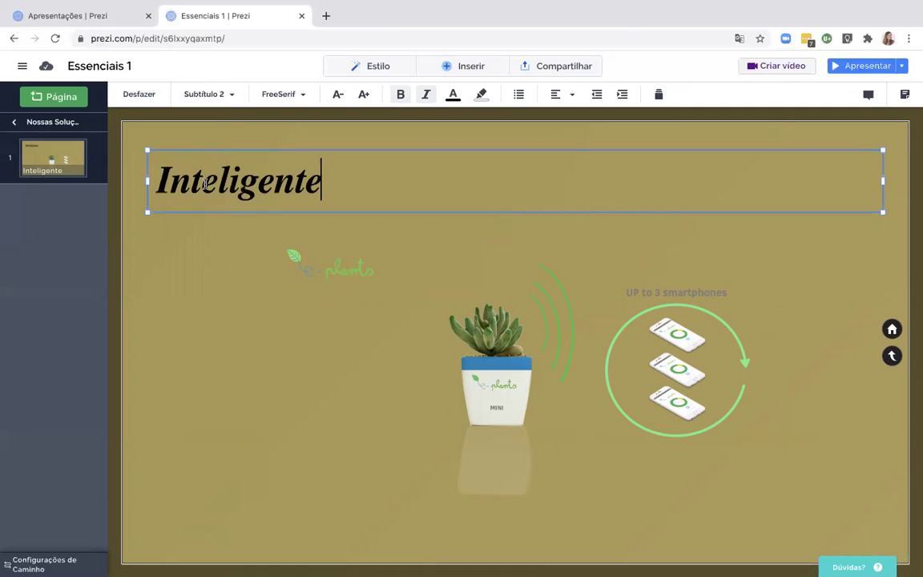
Replace the pasted product image inside "Inteligente" with the uploaded file product_smart.png
{"action": "left_click", "coordinate": [325, 267]}
{"action": "left_click", "coordinate": [216, 93]}
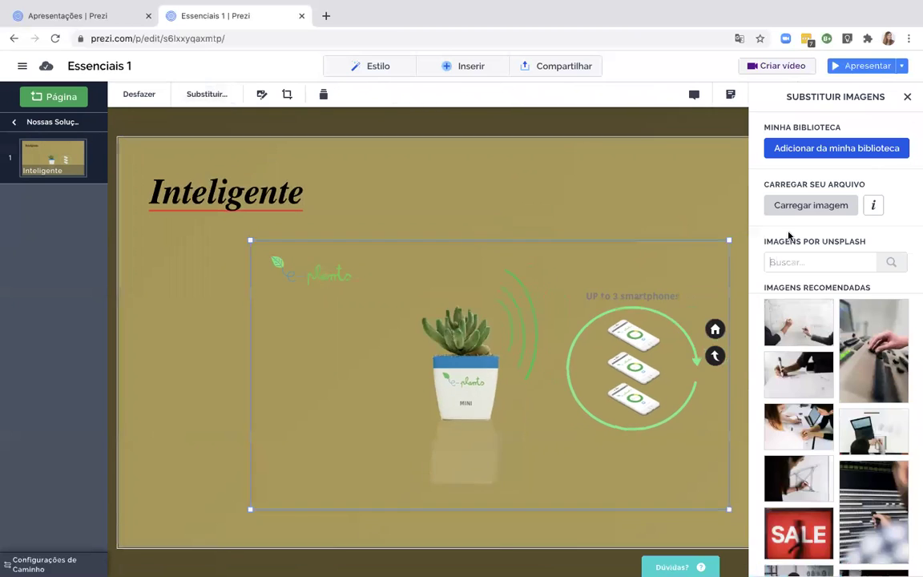
{"action": "left_click", "coordinate": [808, 207]}
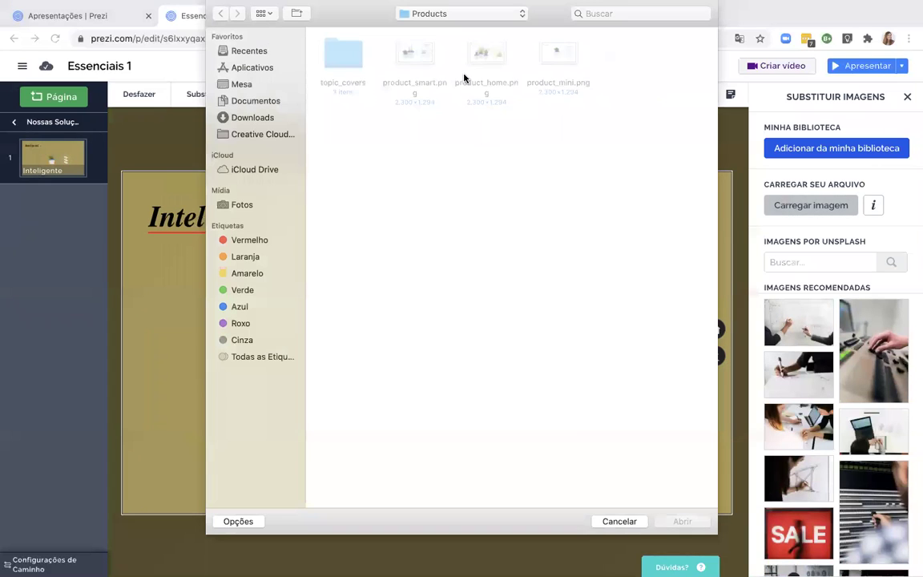
{"action": "double_click", "coordinate": [426, 64]}
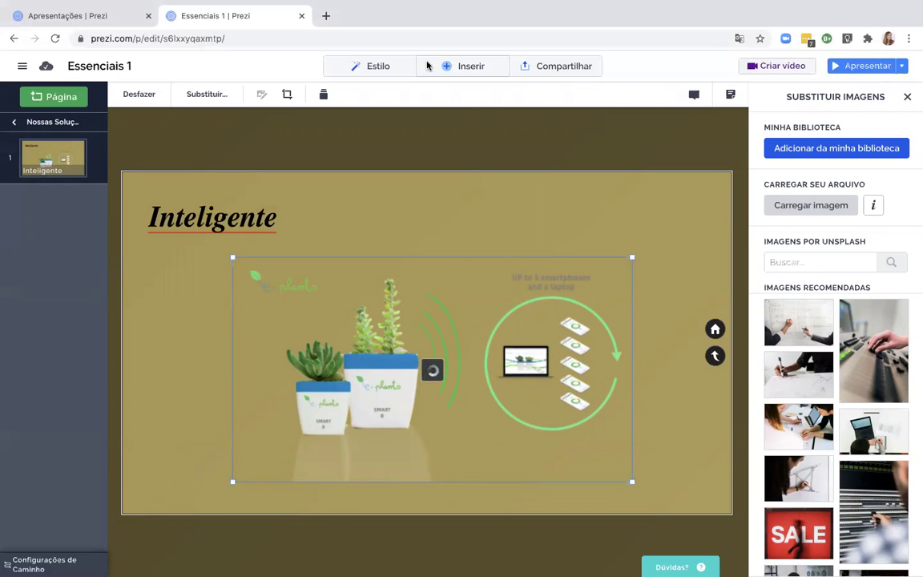
{"action": "left_click", "coordinate": [684, 406]}
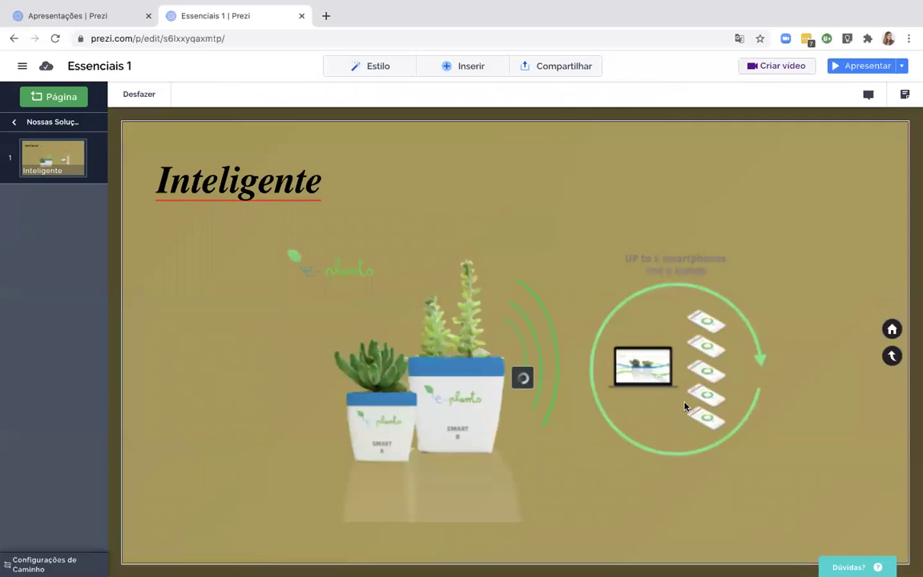
Go back to the "Nossas Soluções" topic and open the layout options for its subtopics
{"action": "left_click", "coordinate": [892, 357]}
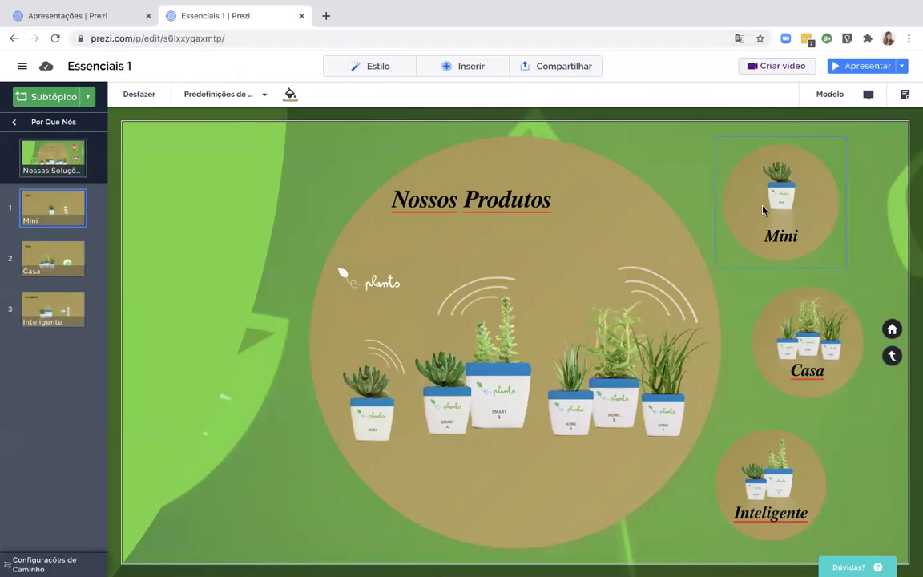
{"action": "left_click", "coordinate": [359, 67]}
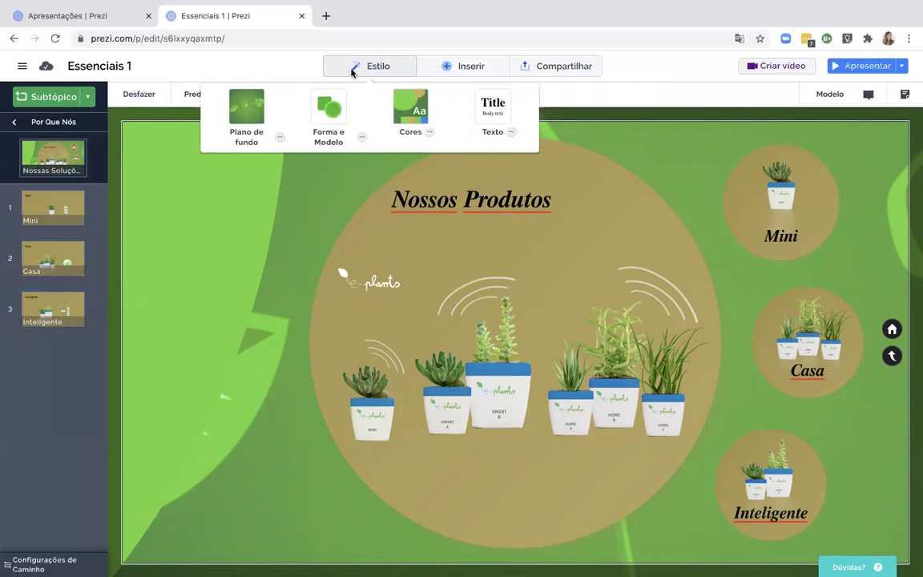
{"action": "left_click", "coordinate": [362, 138]}
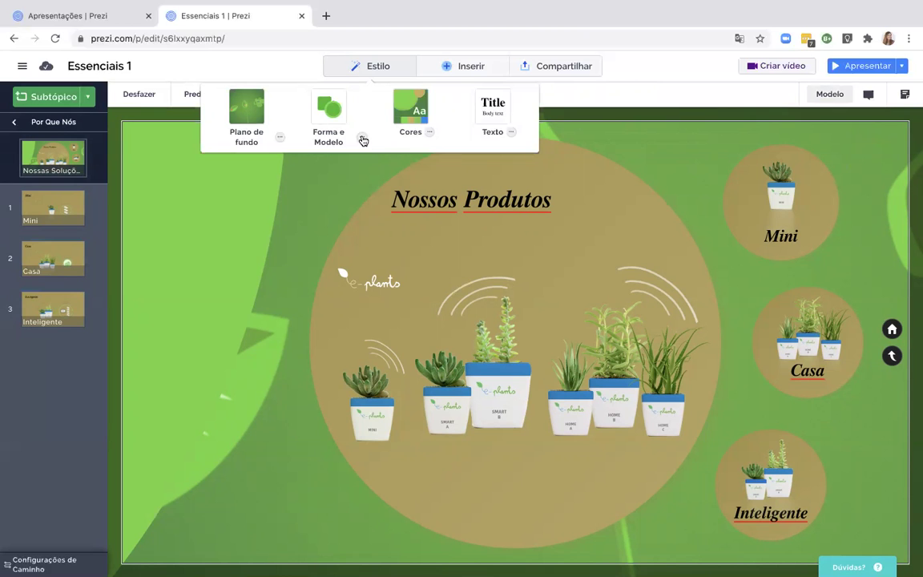
{"action": "left_click", "coordinate": [865, 124]}
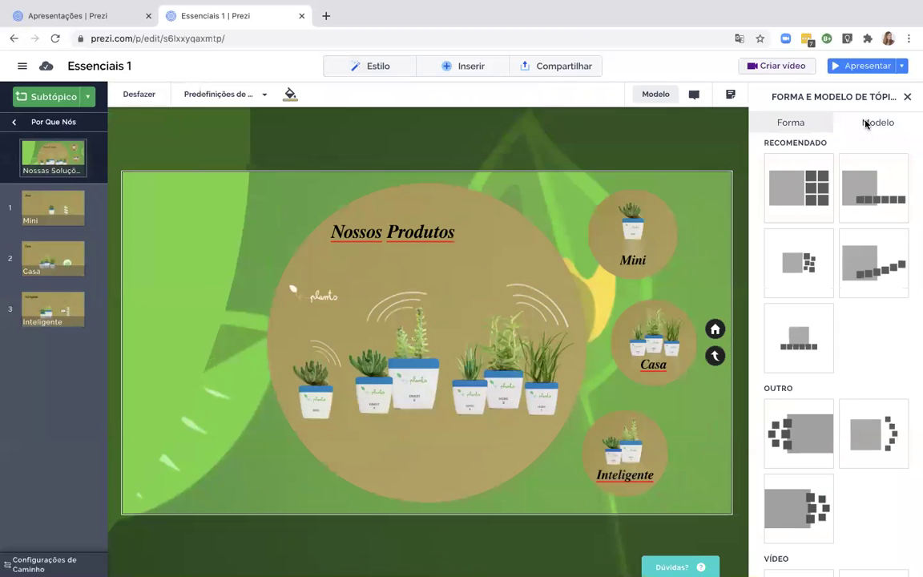
Try the horizontal row, grid, small cluster, ascending and centred row layouts on the "Nossas Soluções" topic
{"action": "left_click", "coordinate": [876, 186]}
{"action": "left_click", "coordinate": [793, 209]}
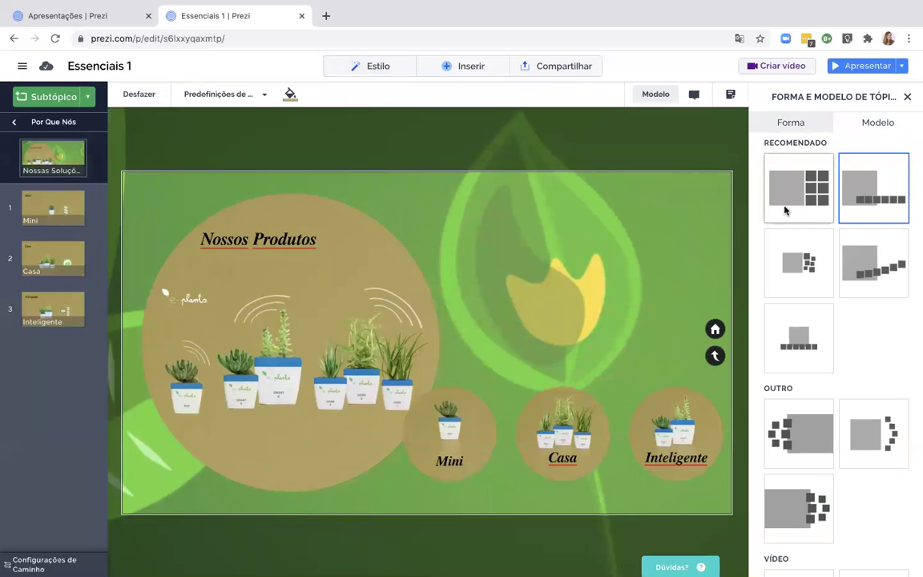
{"action": "left_click", "coordinate": [809, 268]}
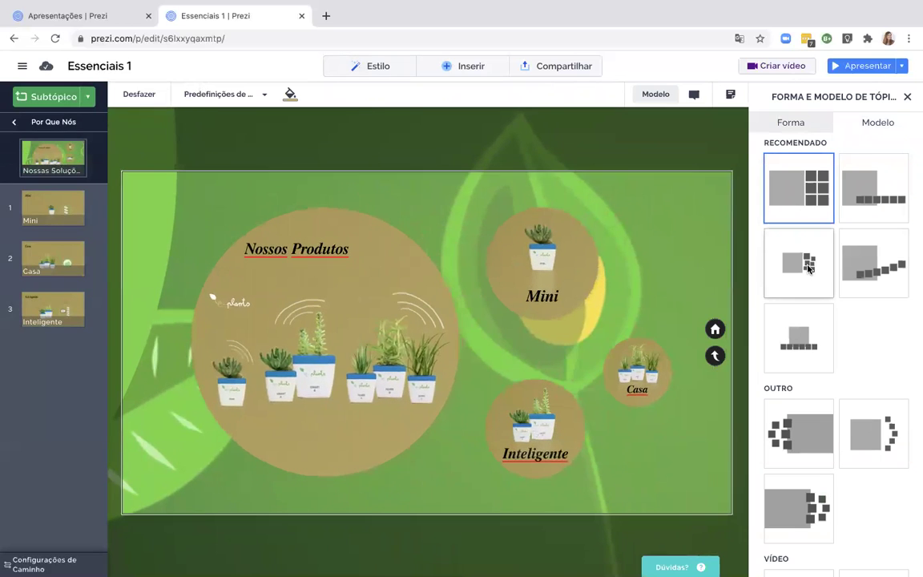
{"action": "left_click", "coordinate": [872, 265]}
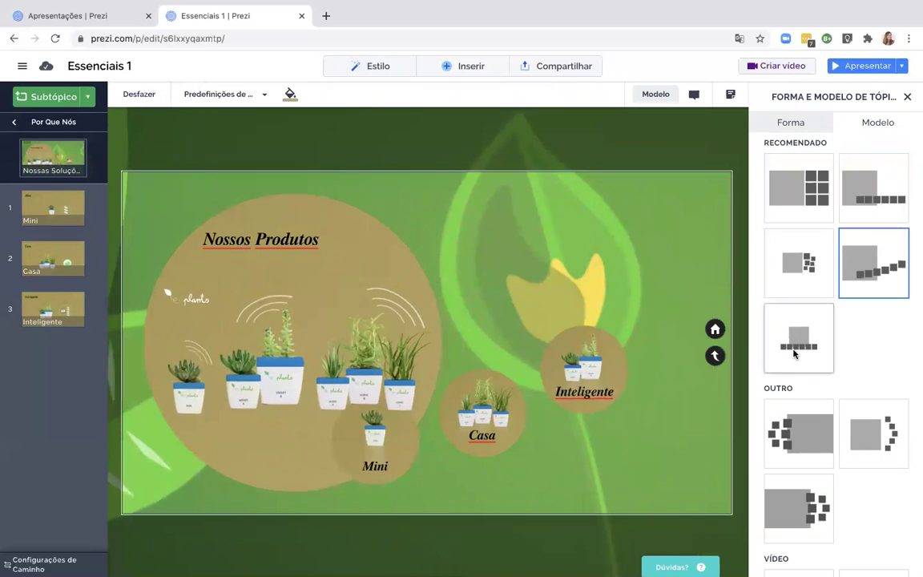
{"action": "left_click", "coordinate": [795, 357]}
Apply the "Outro" layout that arranges the subtopics in an arc beside the main circle, and look through the video layouts
{"action": "left_click", "coordinate": [871, 452]}
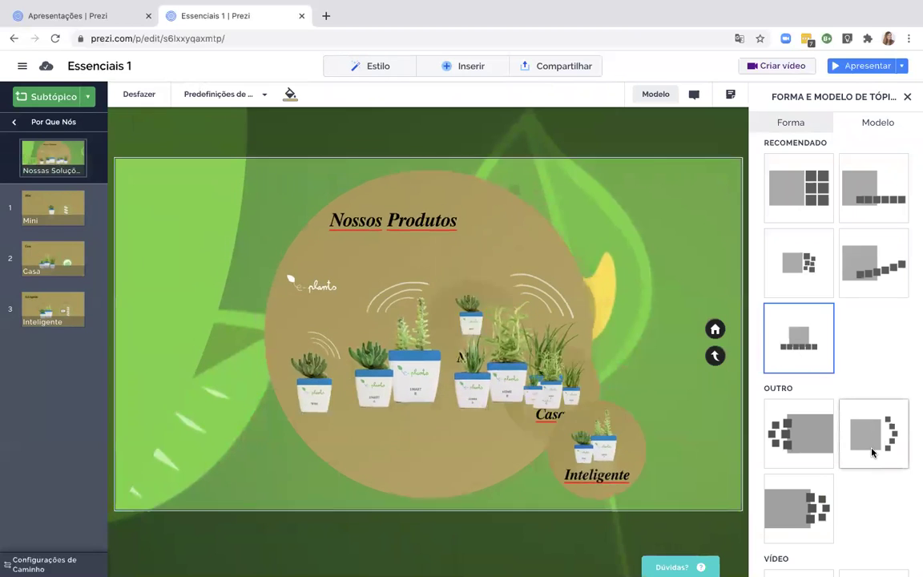
{"action": "scroll", "coordinate": [871, 452], "scroll_direction": "down", "scroll_amount": 1}
{"action": "scroll", "coordinate": [871, 416], "scroll_direction": "up", "scroll_amount": 1}
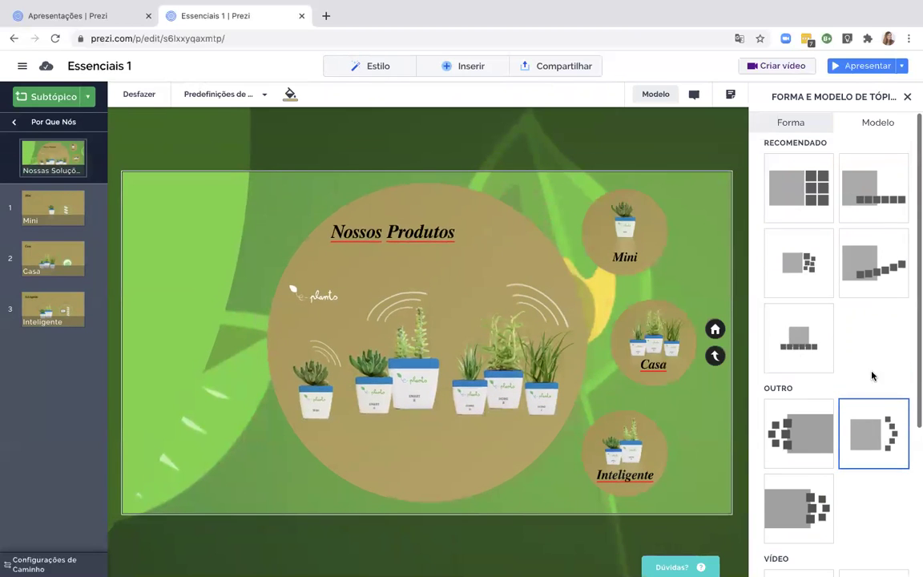
{"action": "scroll", "coordinate": [871, 326], "scroll_direction": "down", "scroll_amount": 3}
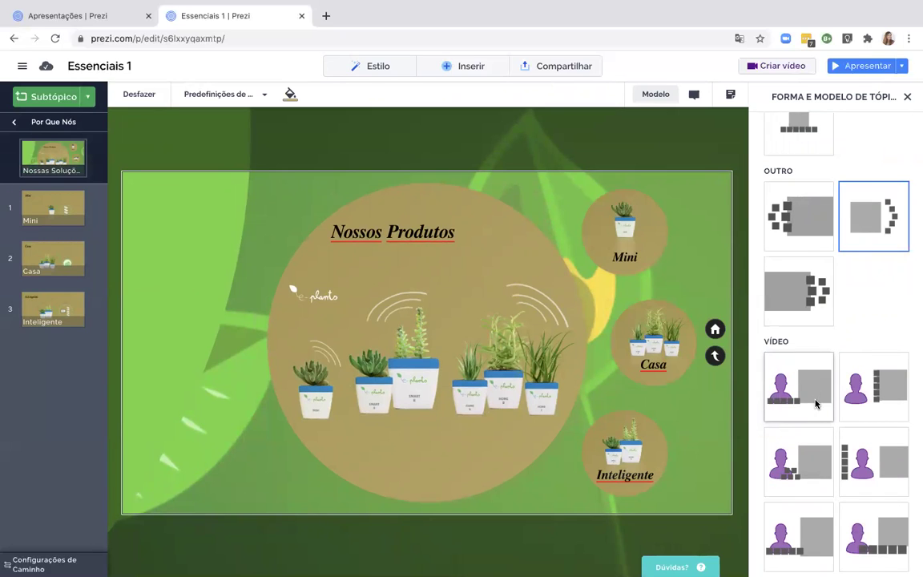
{"action": "scroll", "coordinate": [816, 403], "scroll_direction": "up", "scroll_amount": 3}
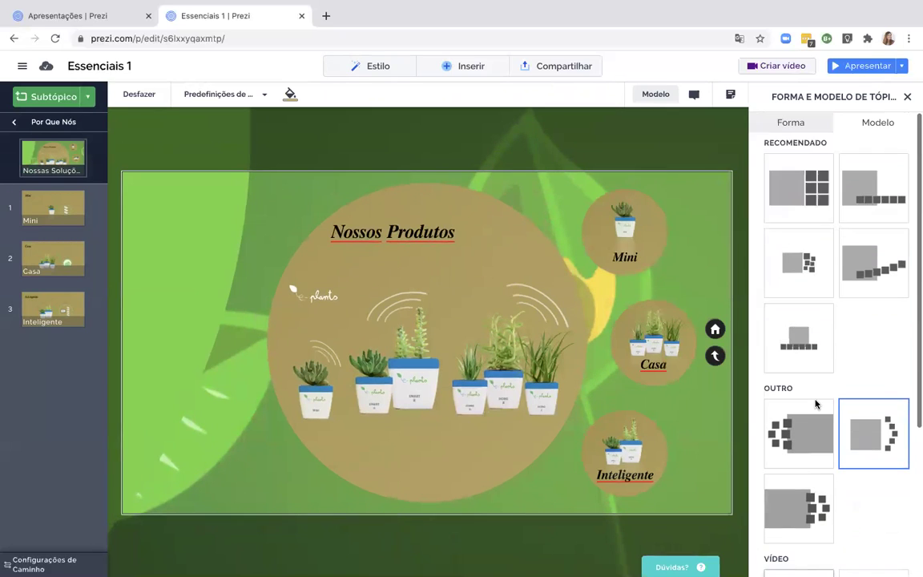
Try other recommended layouts, including the grid, on the "Nossas Soluções" topic, and return it to the arc layout
{"action": "left_click", "coordinate": [826, 217]}
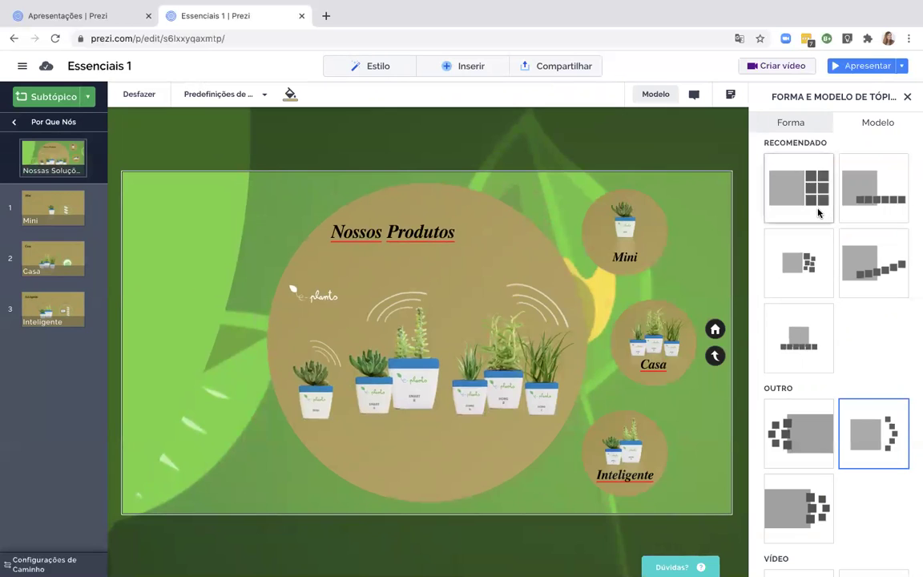
{"action": "left_click", "coordinate": [805, 246]}
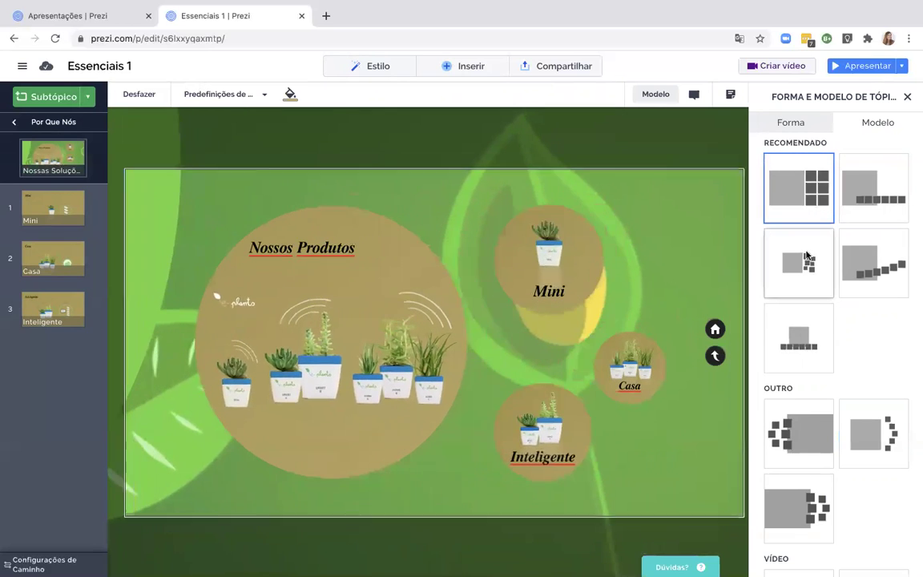
{"action": "left_click", "coordinate": [865, 181]}
{"action": "left_click", "coordinate": [882, 456]}
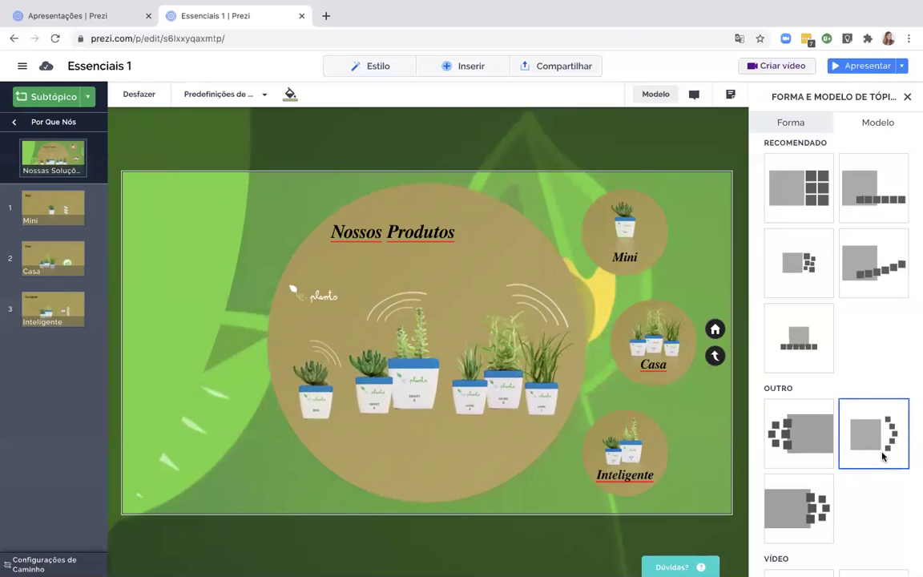
{"action": "left_click", "coordinate": [634, 366]}
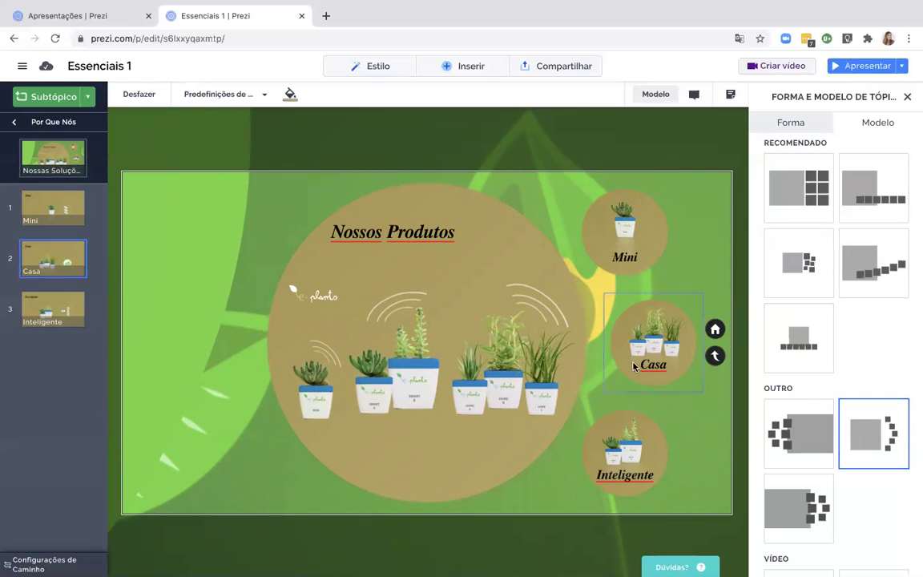
{"action": "left_click", "coordinate": [618, 218]}
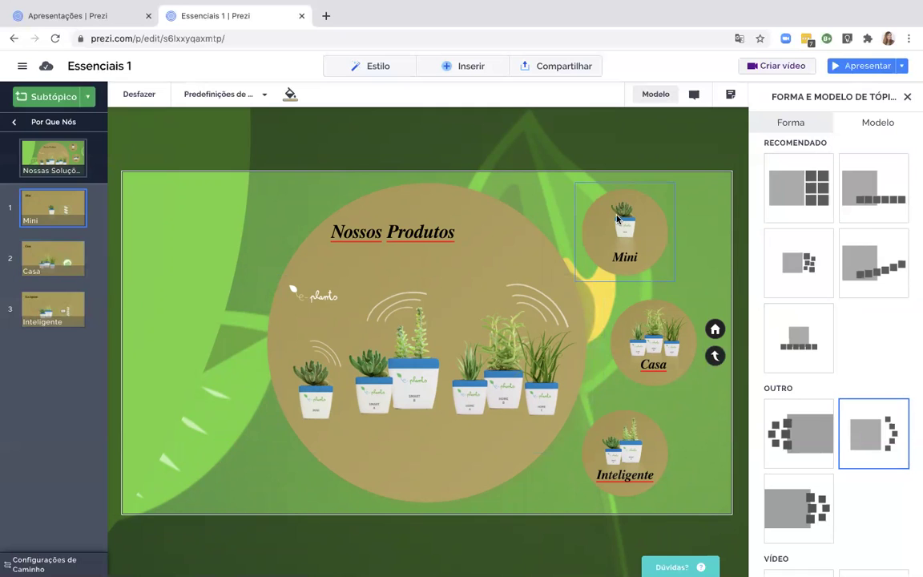
{"action": "left_click", "coordinate": [519, 214]}
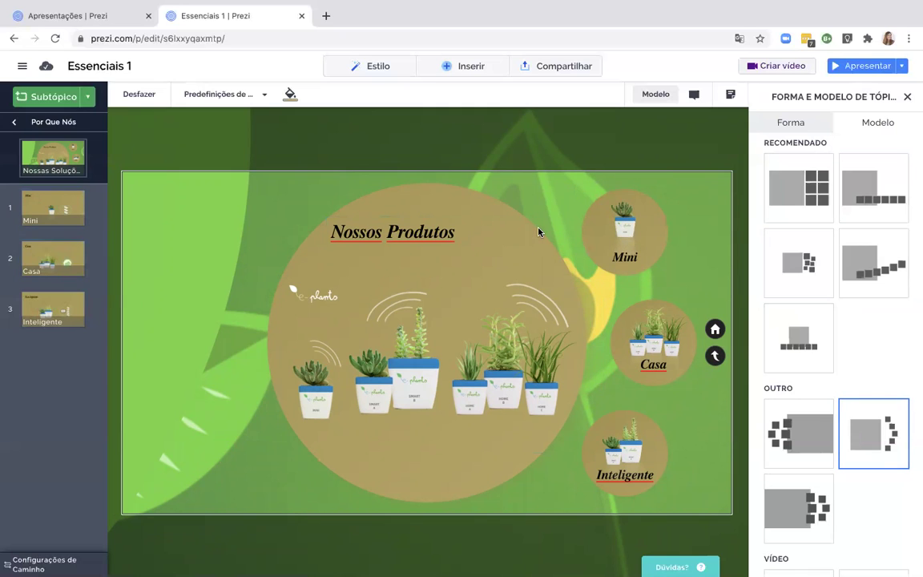
Return to the presentation's main overview and open the shape options for its topics
{"action": "left_click", "coordinate": [714, 355]}
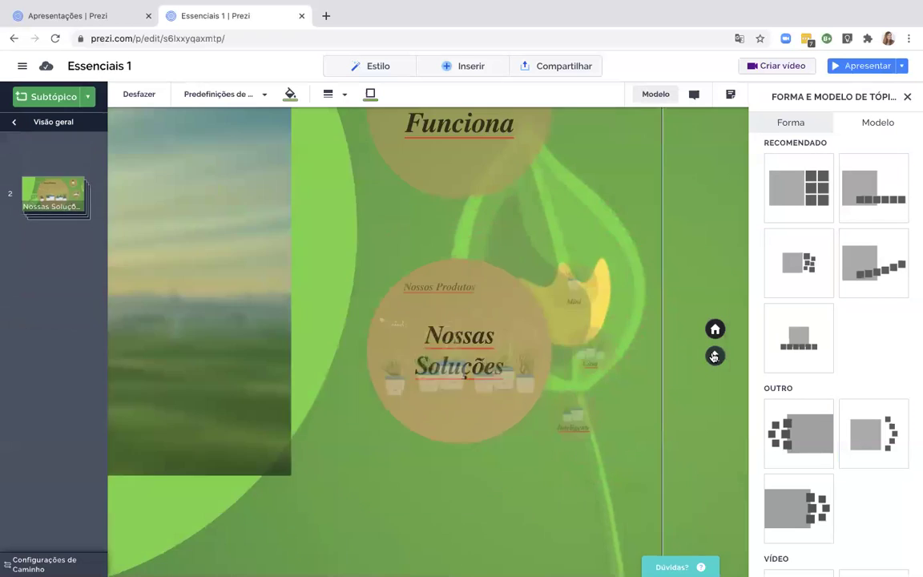
{"action": "left_click", "coordinate": [714, 355]}
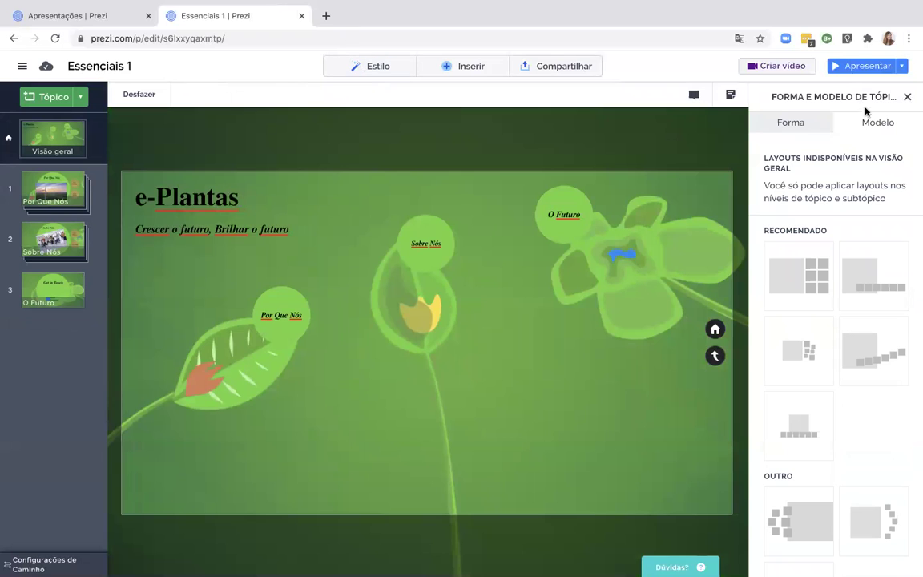
{"action": "left_click", "coordinate": [791, 124]}
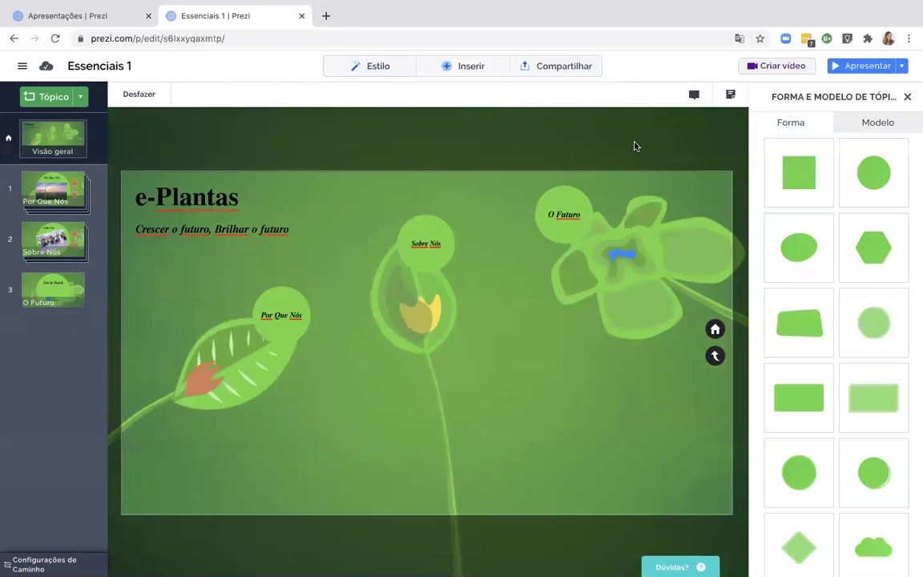
Try the soft circle, hexagon, outlined circle, cloud and square frame shapes on the overview topics
{"action": "left_click", "coordinate": [865, 319]}
{"action": "left_click", "coordinate": [863, 249]}
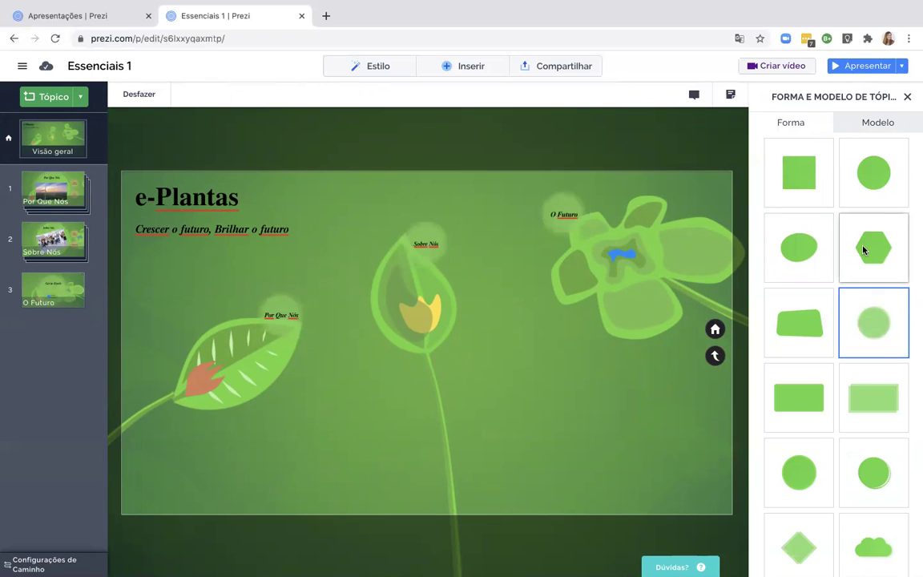
{"action": "left_click", "coordinate": [809, 489]}
{"action": "scroll", "coordinate": [841, 472], "scroll_direction": "down", "scroll_amount": 2}
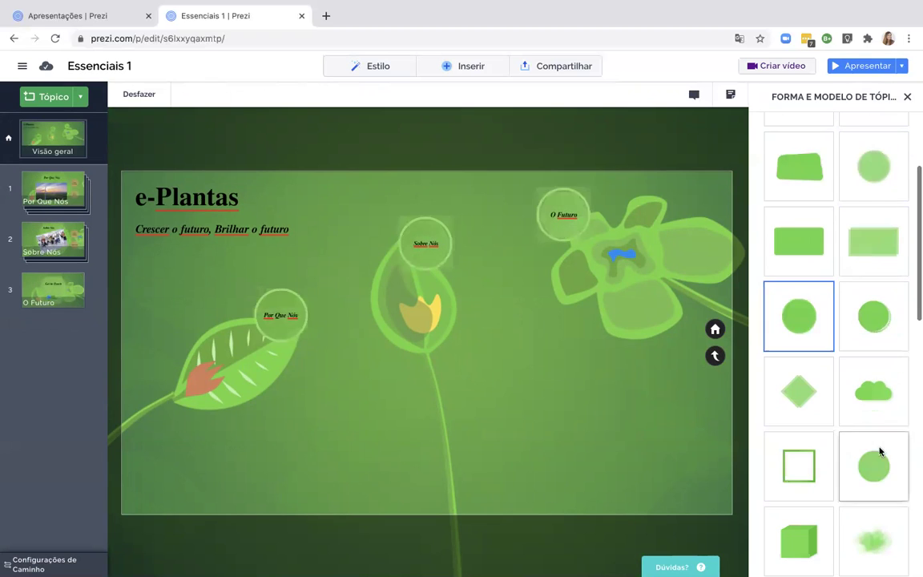
{"action": "left_click", "coordinate": [864, 398]}
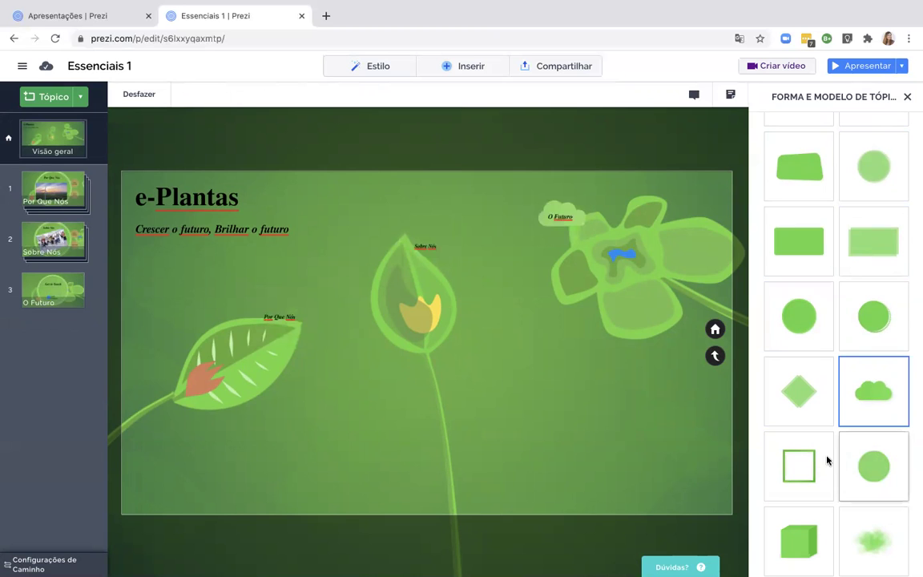
{"action": "left_click", "coordinate": [789, 486]}
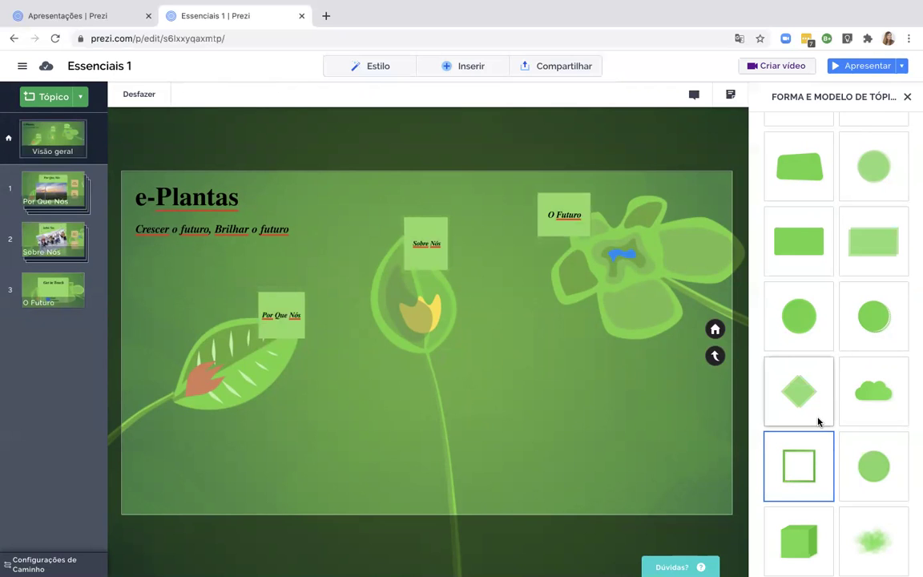
Try the pin and speech bubble shapes on the overview topics and browse the remaining shapes
{"action": "scroll", "coordinate": [851, 384], "scroll_direction": "down", "scroll_amount": 3}
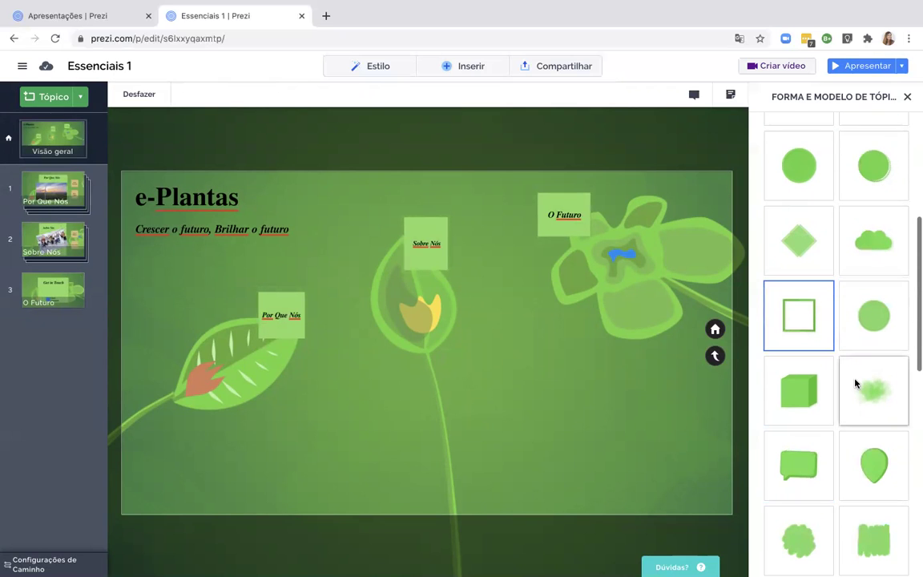
{"action": "left_click", "coordinate": [866, 473]}
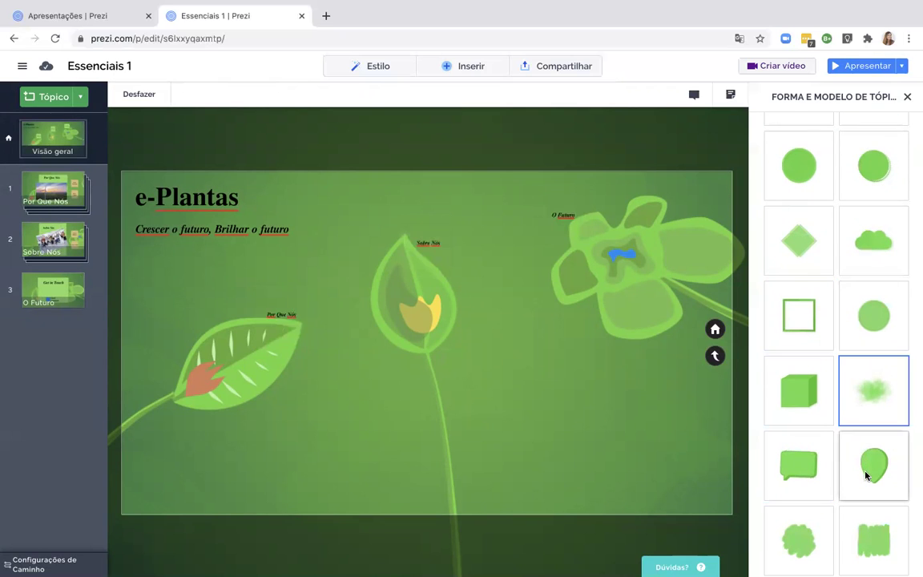
{"action": "left_click", "coordinate": [783, 464]}
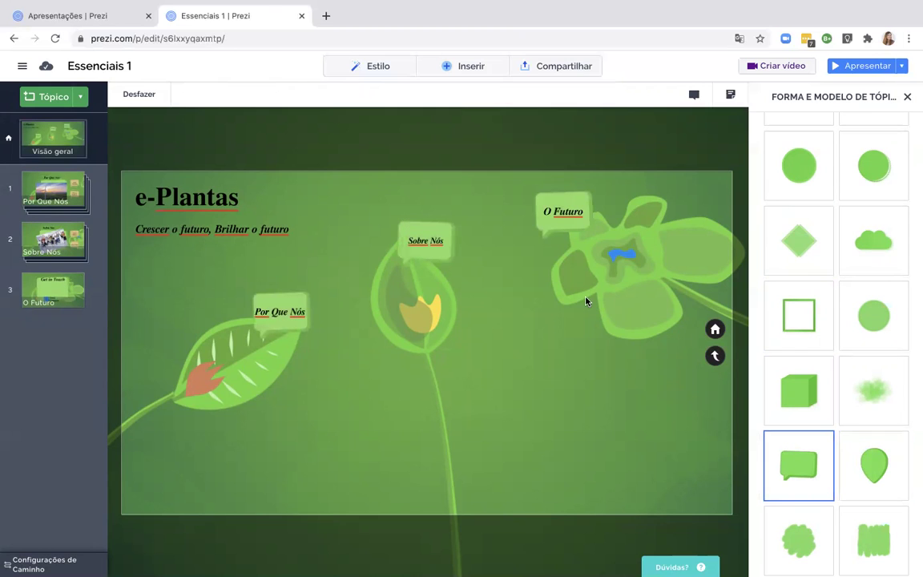
{"action": "scroll", "coordinate": [832, 303], "scroll_direction": "down", "scroll_amount": 3}
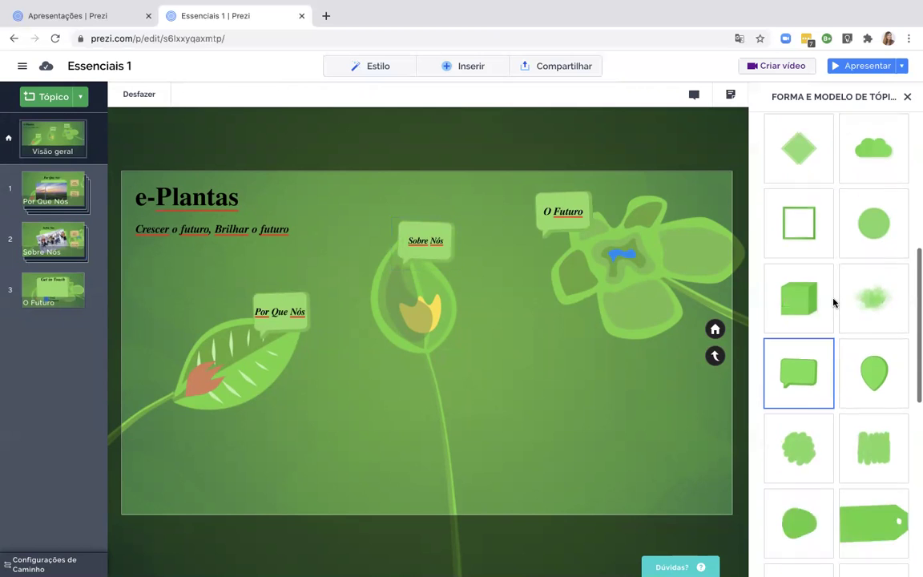
{"action": "scroll", "coordinate": [833, 302], "scroll_direction": "down", "scroll_amount": 5}
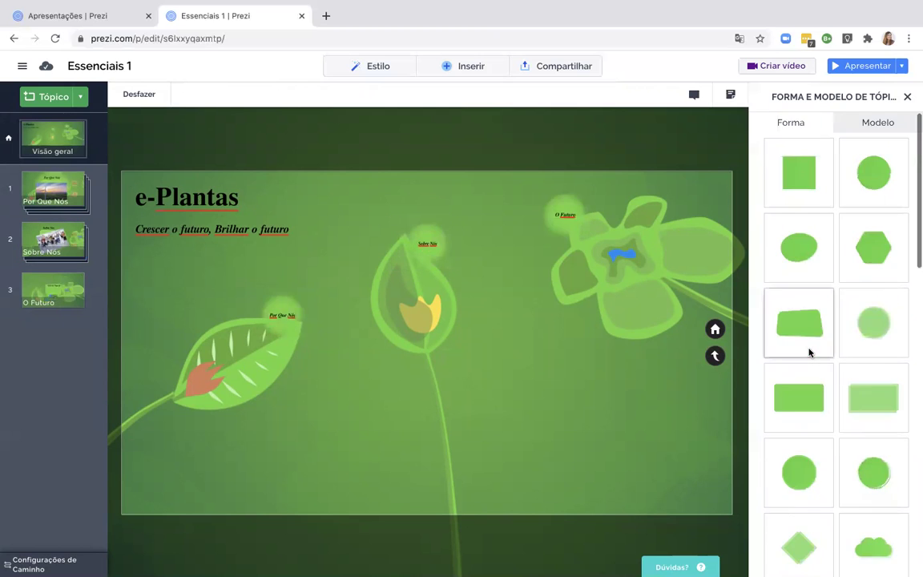
Set the overview topics to the circle shape with a dotted outline and select the "Sobre Nós" topic
{"action": "left_click", "coordinate": [879, 483]}
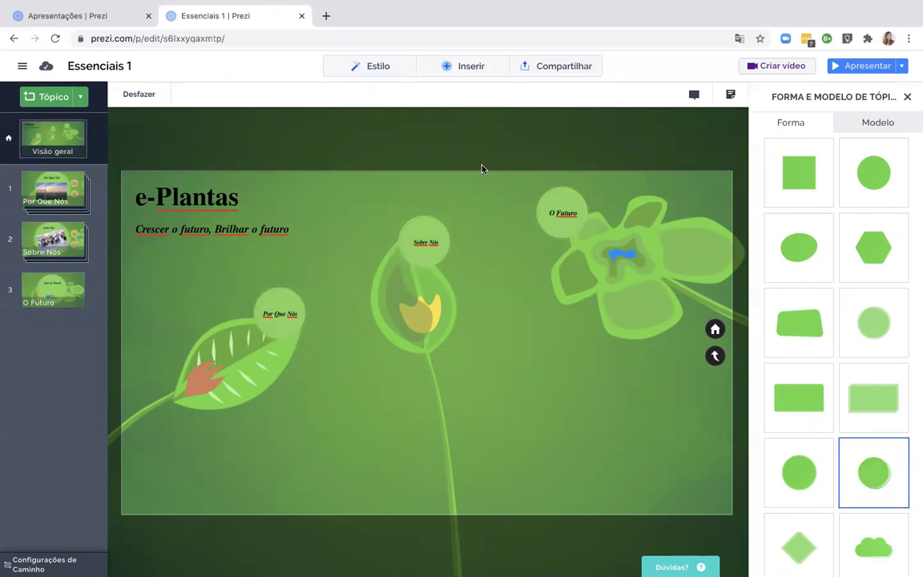
{"action": "left_click", "coordinate": [430, 238]}
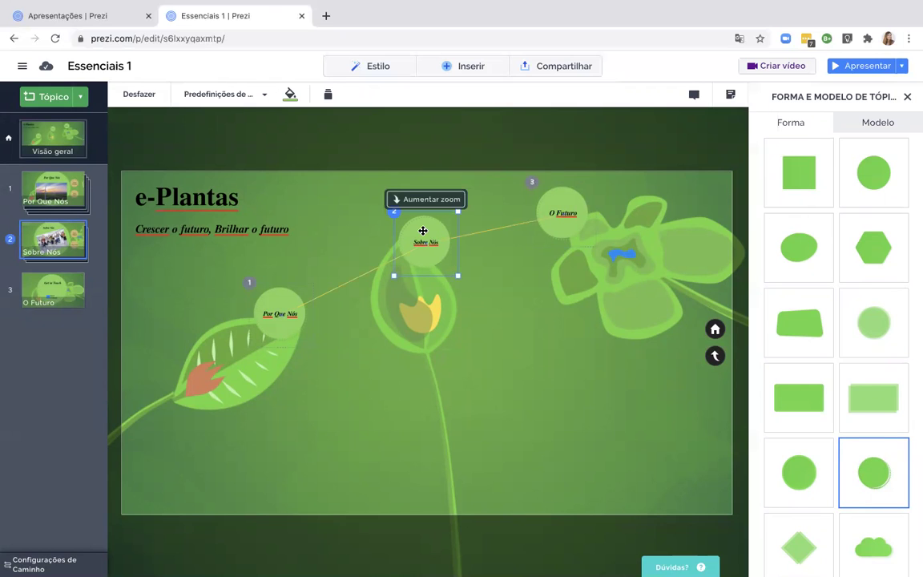
{"action": "right_click", "coordinate": [423, 233]}
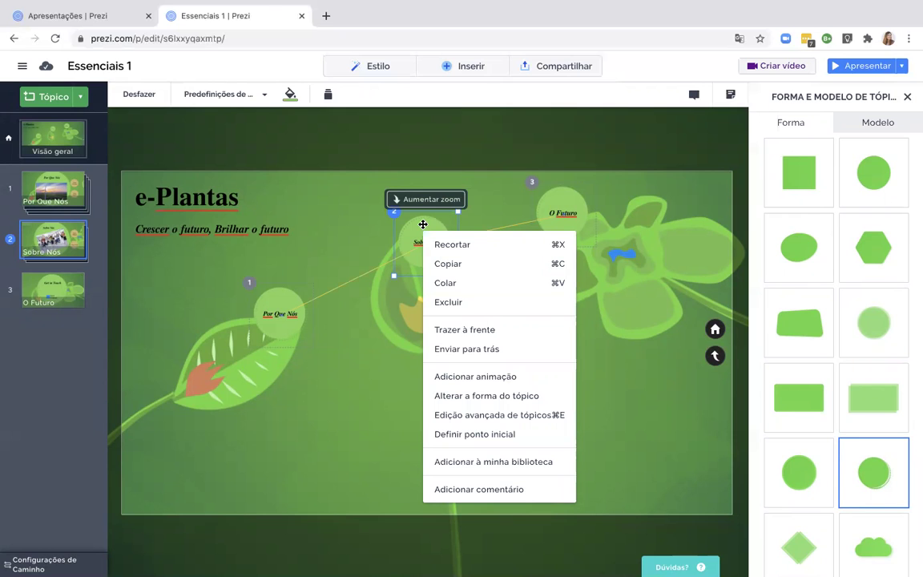
{"action": "left_click", "coordinate": [423, 224]}
{"action": "right_click", "coordinate": [422, 225]}
{"action": "left_click", "coordinate": [413, 224]}
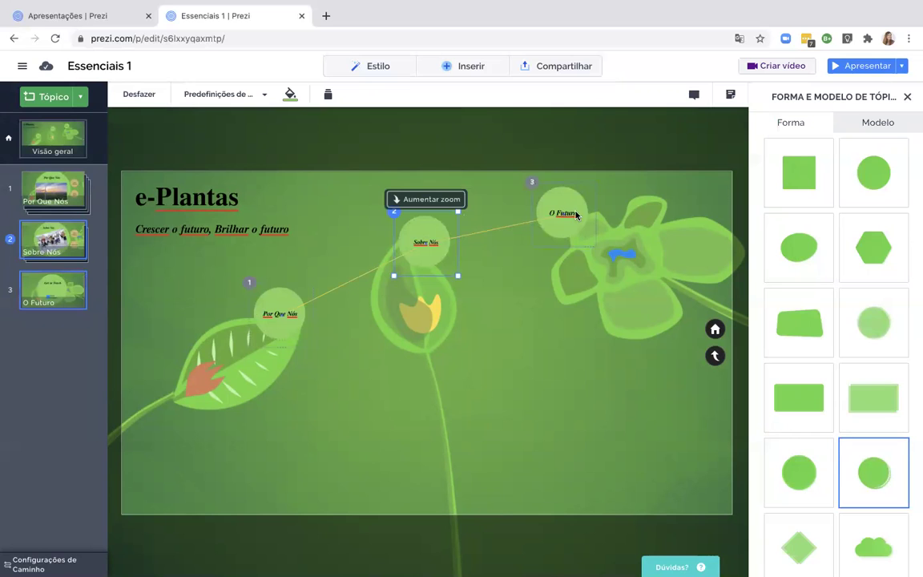
In advanced topic editing, delete the circle cover and the title label of the "Sobre Nós" topic
{"action": "right_click", "coordinate": [427, 230]}
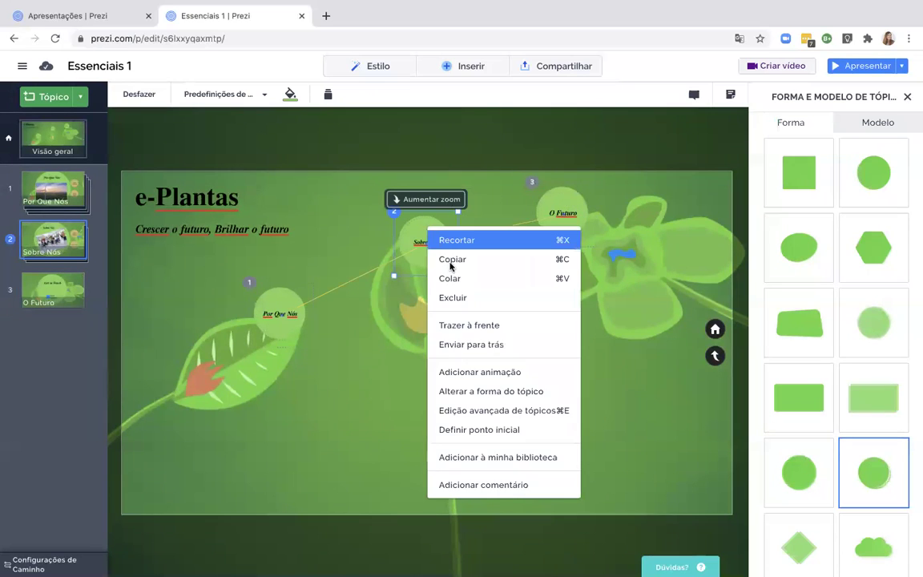
{"action": "left_click", "coordinate": [445, 411]}
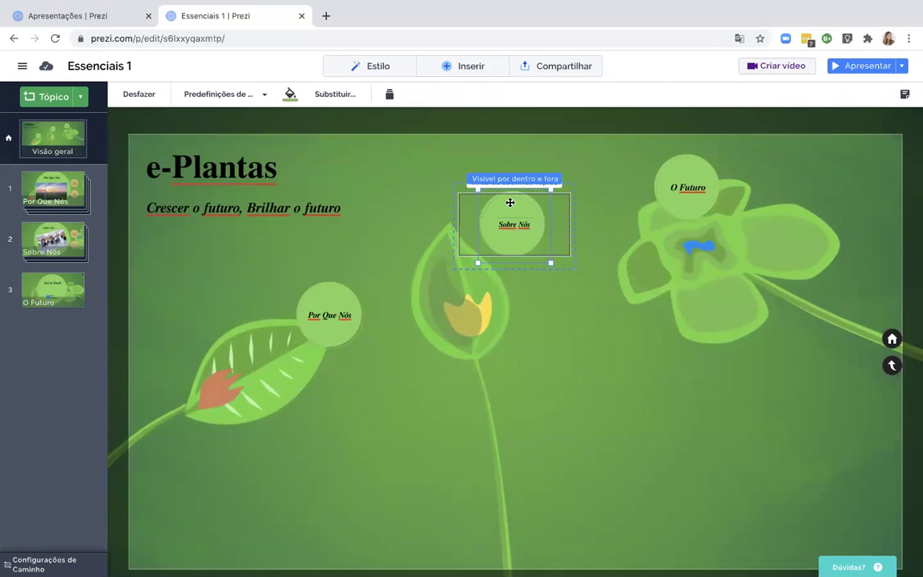
{"action": "left_click_drag", "start_coordinate": [515, 208], "coordinate": [501, 212]}
{"action": "right_click", "coordinate": [501, 213]}
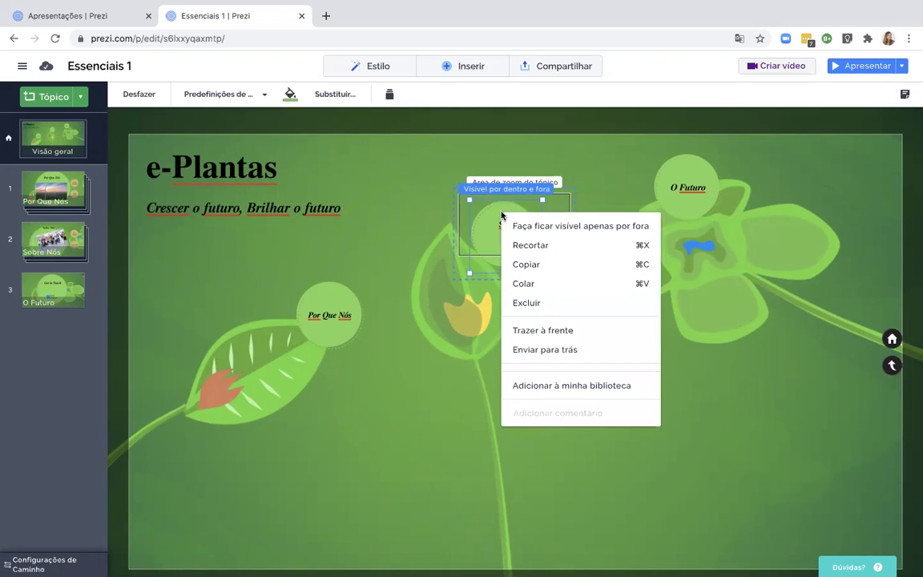
{"action": "left_click", "coordinate": [537, 305]}
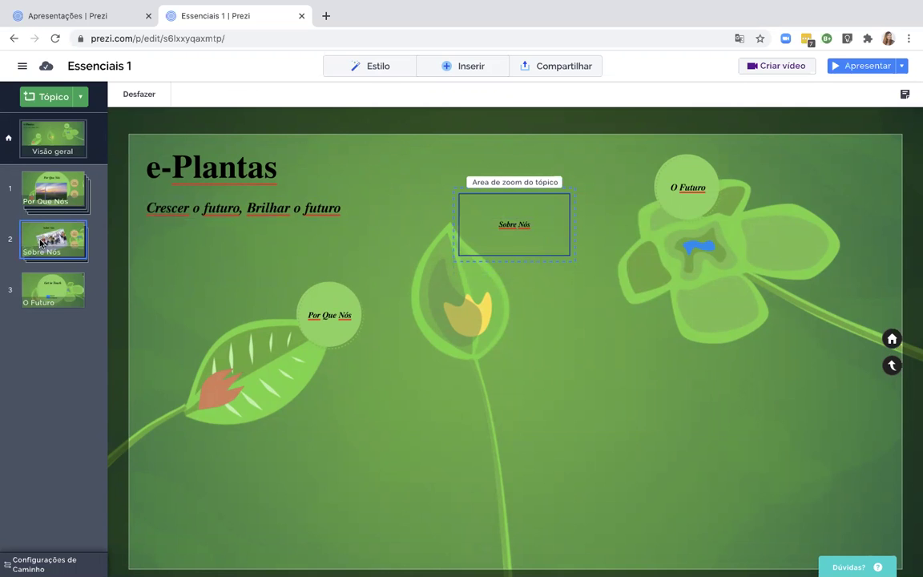
{"action": "left_click", "coordinate": [514, 224]}
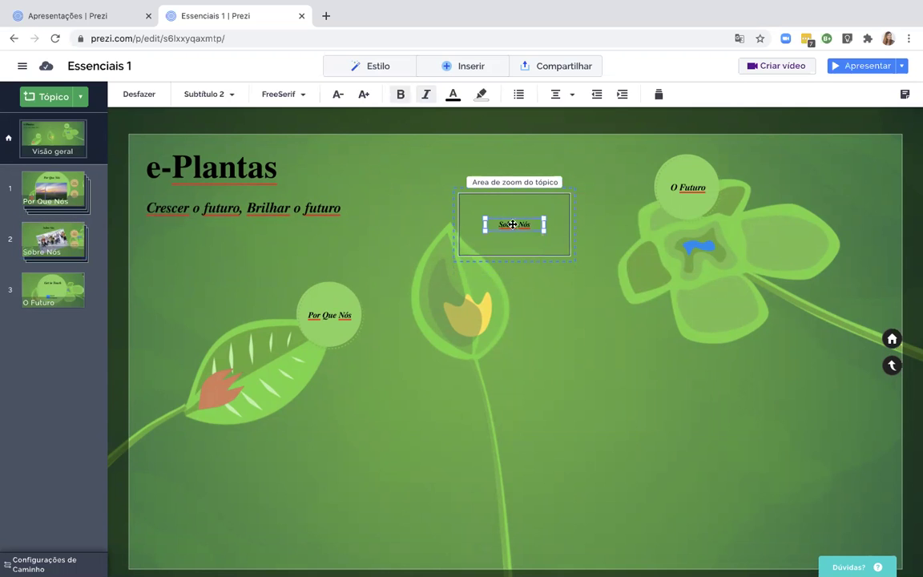
{"action": "right_click", "coordinate": [517, 223]}
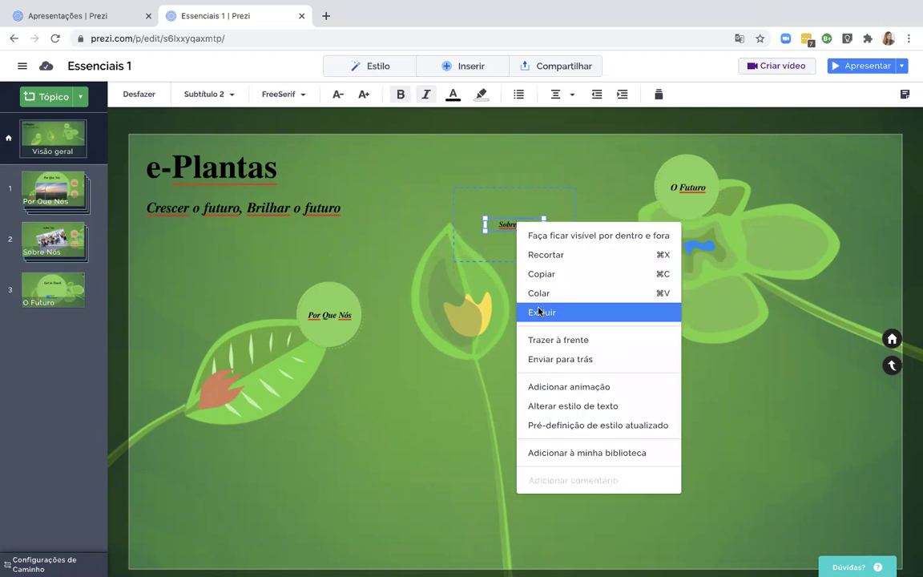
{"action": "left_click", "coordinate": [539, 312]}
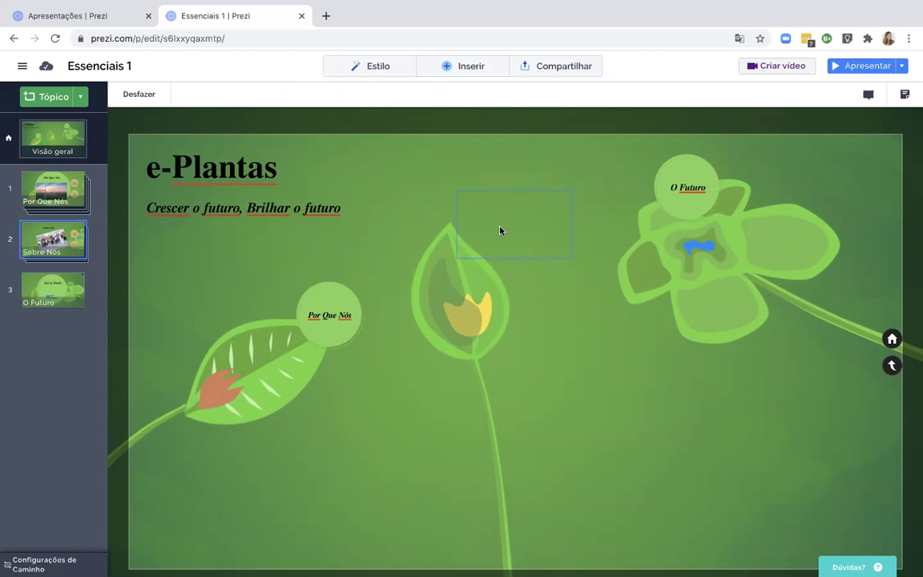
Select the coverless "Sobre Nós" topic on the overview, zoom into it and return to the overview
{"action": "left_click", "coordinate": [496, 205]}
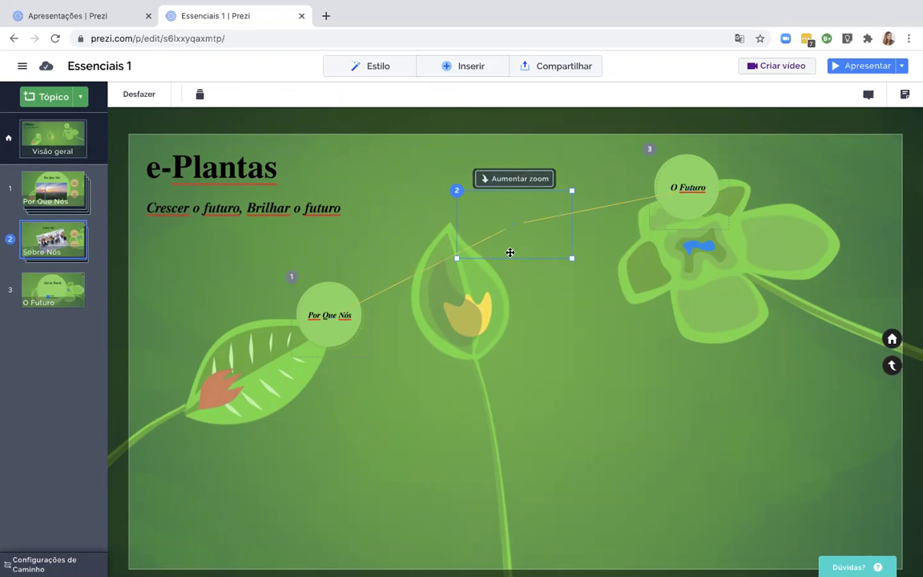
{"action": "left_click", "coordinate": [515, 286]}
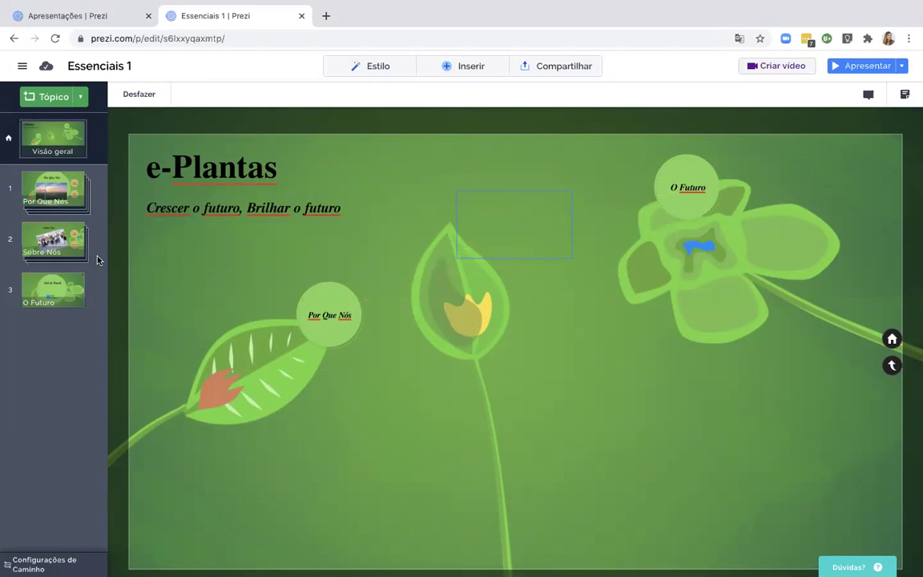
{"action": "left_click", "coordinate": [505, 192]}
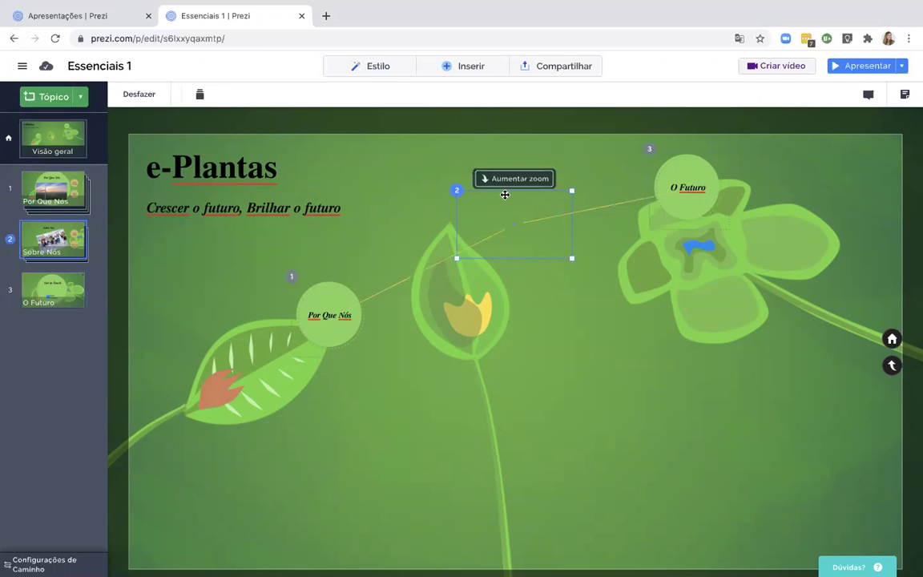
{"action": "left_click", "coordinate": [511, 183]}
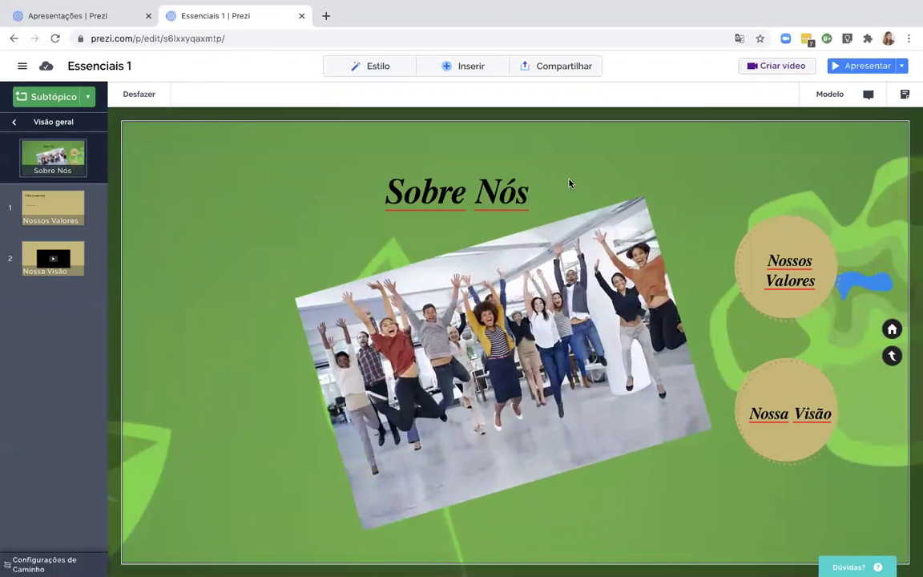
{"action": "left_click", "coordinate": [892, 356]}
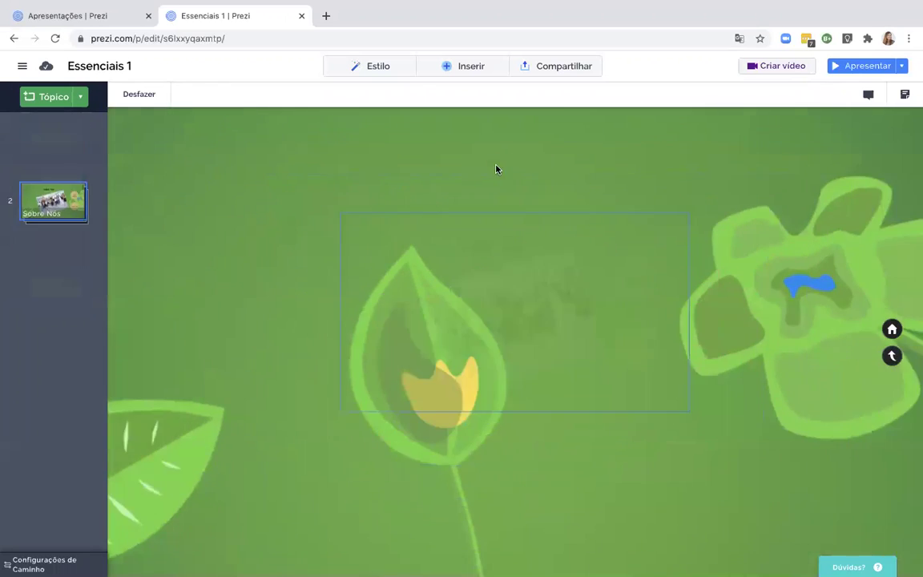
In advanced editing of the "Sobre Nós" topic, insert bird.pdf from the photos folder as its cover
{"action": "left_click", "coordinate": [515, 228]}
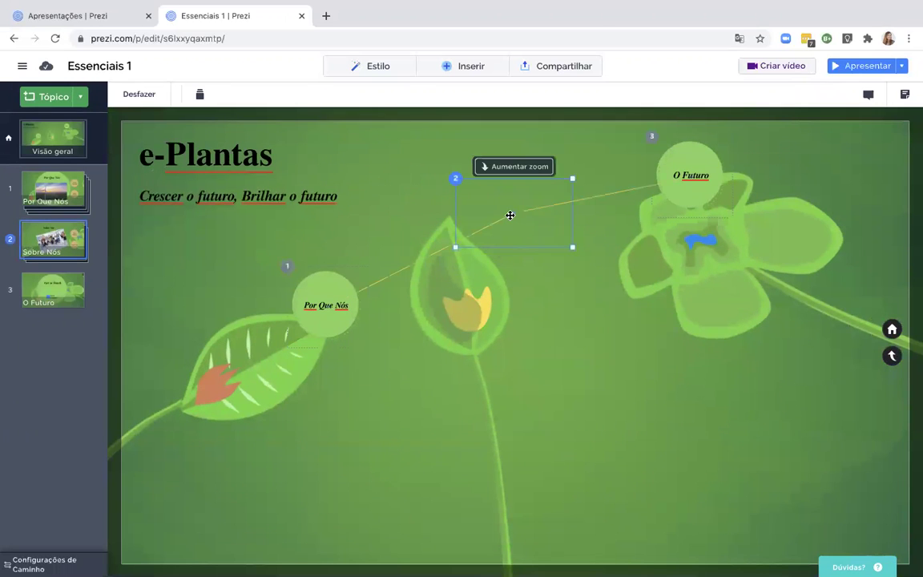
{"action": "right_click", "coordinate": [511, 218]}
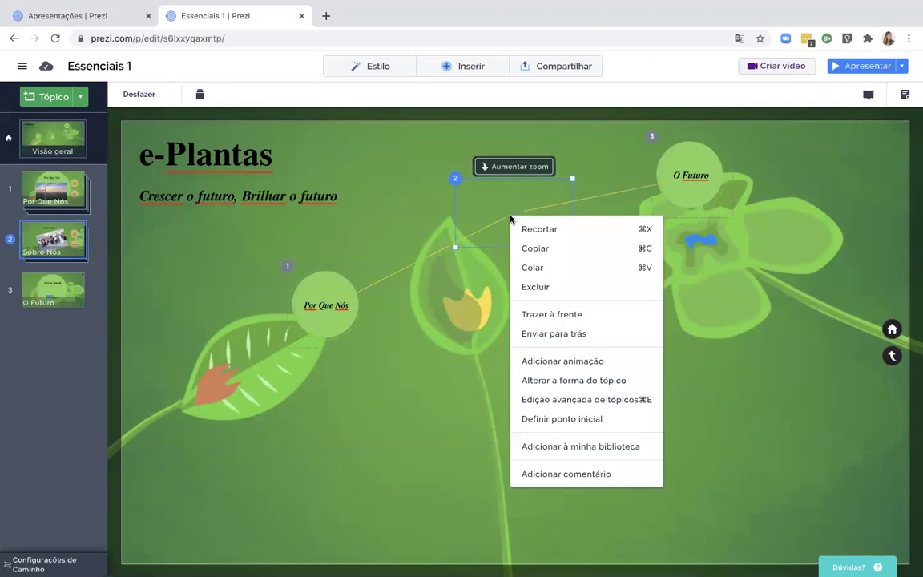
{"action": "left_click", "coordinate": [588, 399]}
{"action": "left_click", "coordinate": [465, 68]}
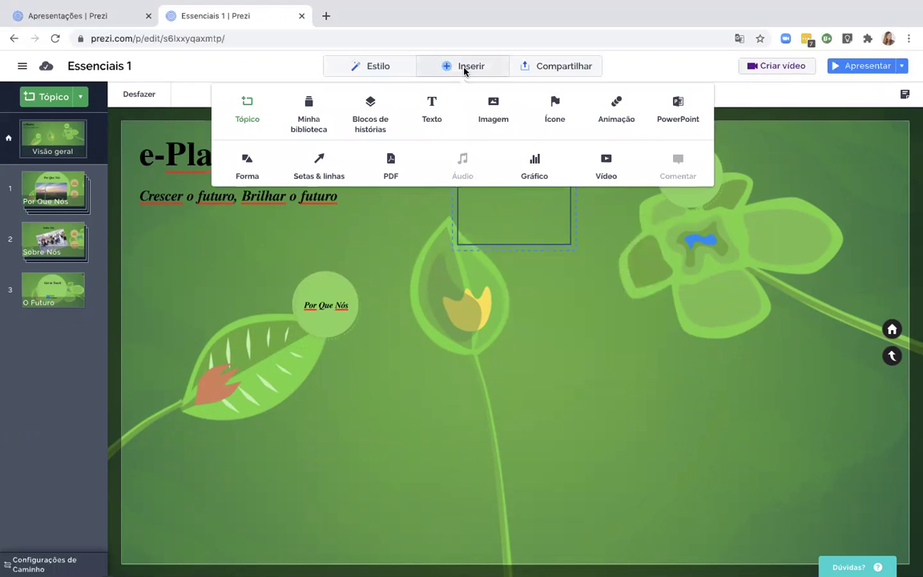
{"action": "left_click", "coordinate": [391, 158]}
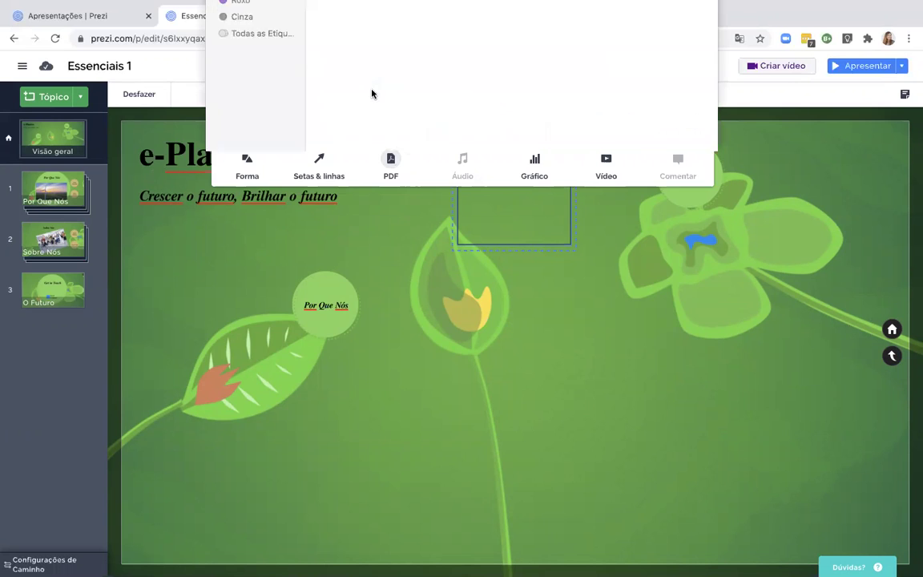
{"action": "left_click", "coordinate": [428, 16]}
{"action": "left_click", "coordinate": [427, 27]}
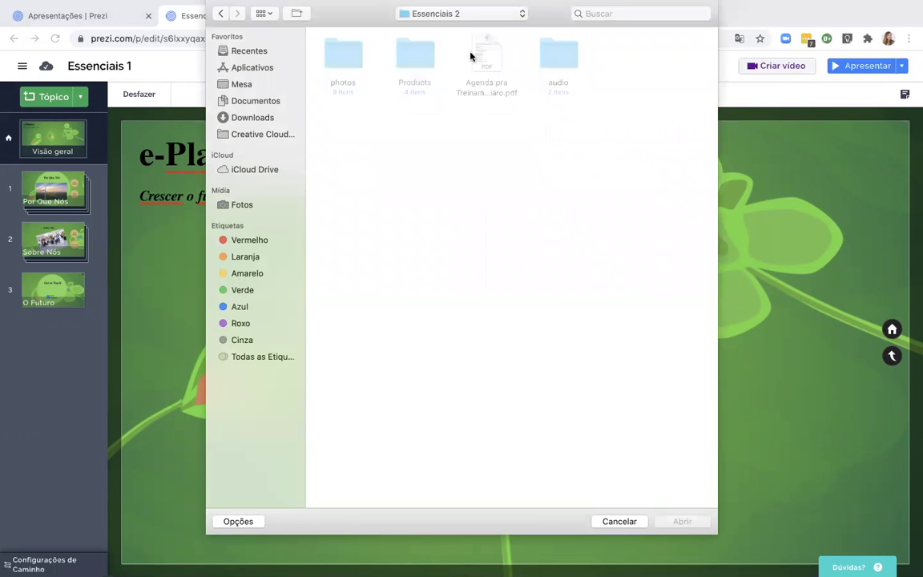
{"action": "double_click", "coordinate": [349, 62]}
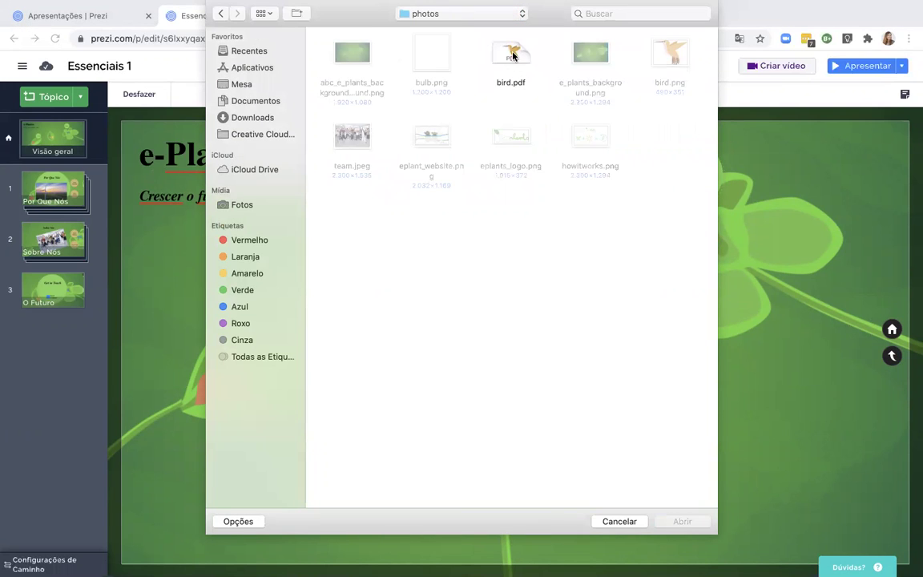
{"action": "double_click", "coordinate": [513, 55]}
Resize the bird to fit the topic's zoom area, tilt it towards the middle plant and finish advanced editing
{"action": "left_click_drag", "start_coordinate": [537, 206], "coordinate": [587, 173]}
{"action": "left_click_drag", "start_coordinate": [491, 229], "coordinate": [459, 245]}
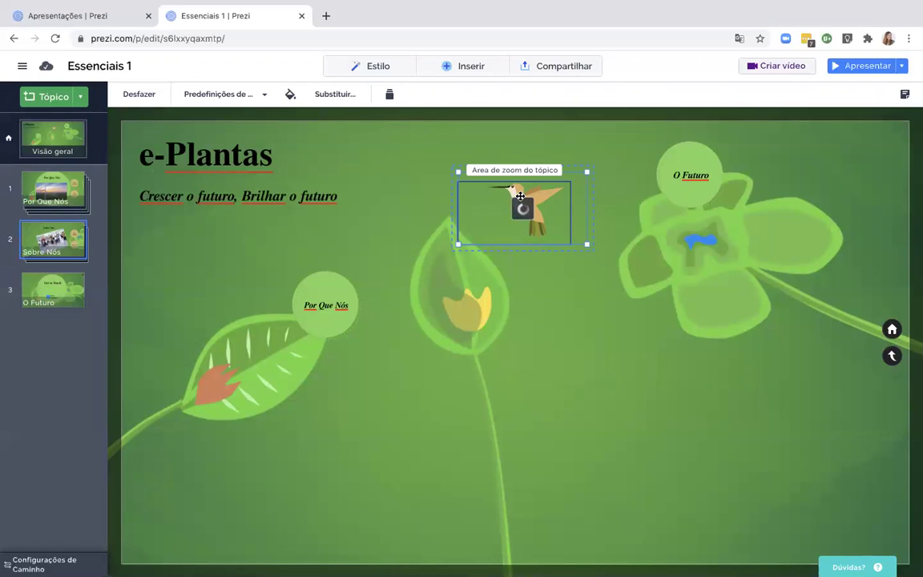
{"action": "left_click_drag", "start_coordinate": [455, 242], "coordinate": [483, 270]}
{"action": "left_click_drag", "start_coordinate": [521, 204], "coordinate": [508, 210]}
{"action": "left_click", "coordinate": [560, 402]}
Zoom into "Sobre Nós" through its bird cover to check the topic's contents, and return to the overview
{"action": "left_click", "coordinate": [455, 190]}
{"action": "left_click", "coordinate": [505, 172]}
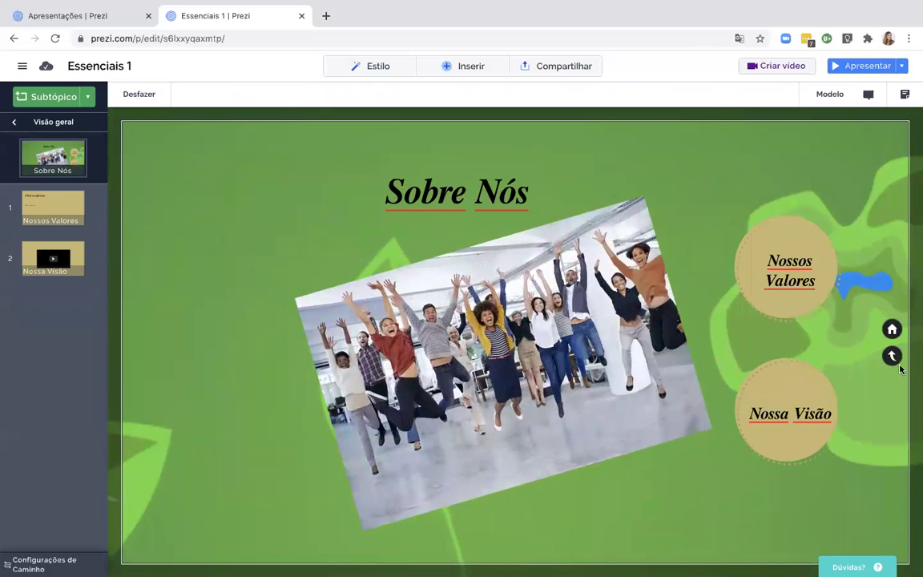
{"action": "left_click", "coordinate": [891, 356]}
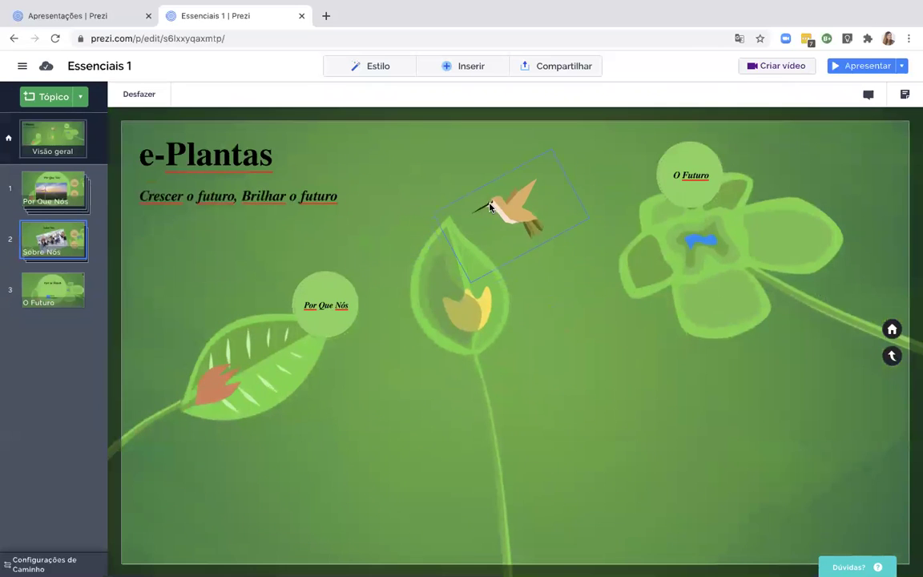
In advanced editing of the "Sobre Nós" topic, make the bird visible both inside and outside the topic
{"action": "right_click", "coordinate": [490, 205]}
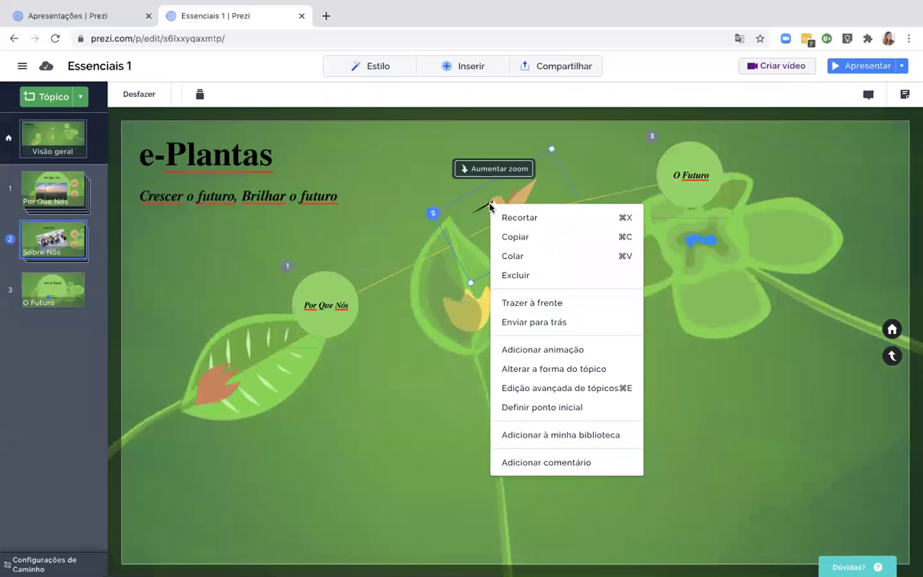
{"action": "left_click", "coordinate": [521, 388]}
{"action": "right_click", "coordinate": [498, 206]}
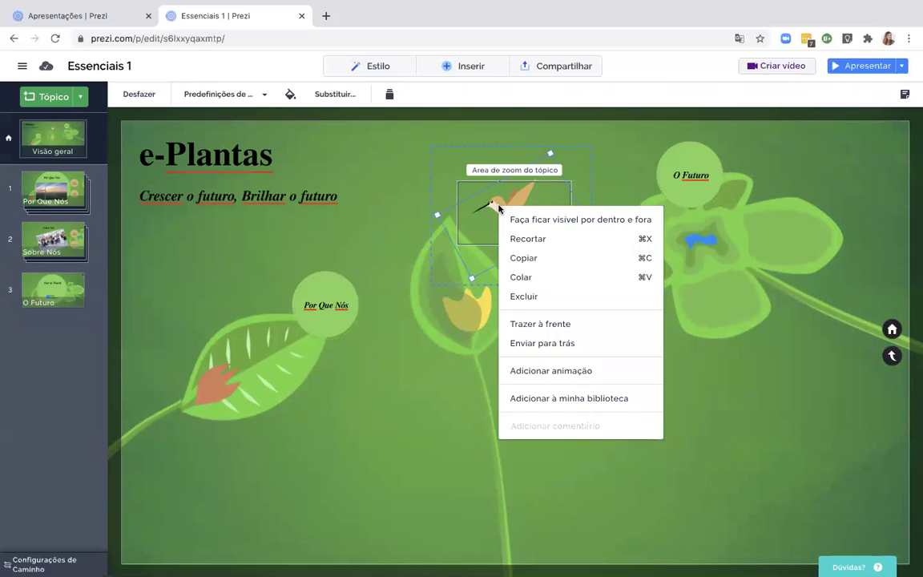
{"action": "left_click", "coordinate": [532, 220]}
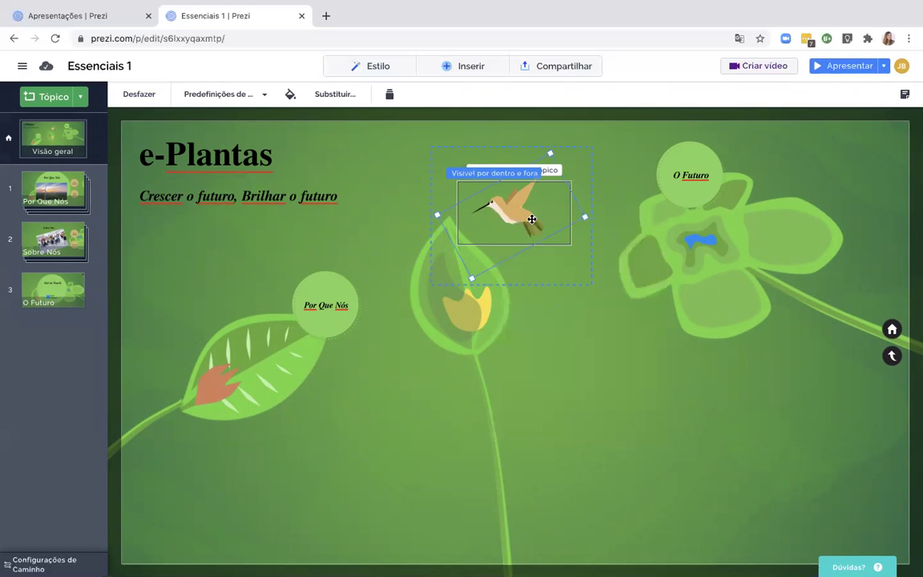
Enlarge and reposition the "Sobre Nós" zoom area around the bird and the plant, and finish advanced editing
{"action": "left_click", "coordinate": [459, 244]}
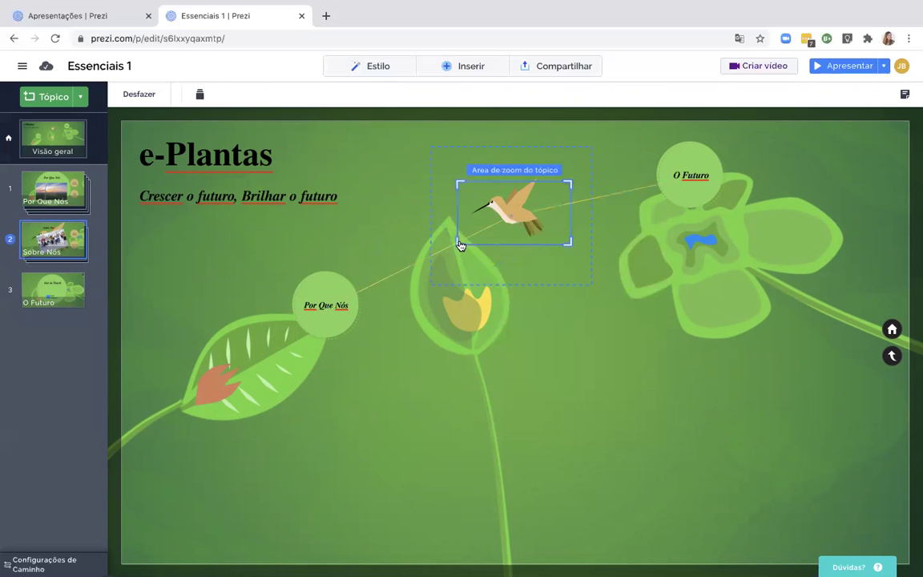
{"action": "left_click_drag", "start_coordinate": [459, 244], "coordinate": [387, 281]}
{"action": "left_click_drag", "start_coordinate": [537, 285], "coordinate": [542, 307]}
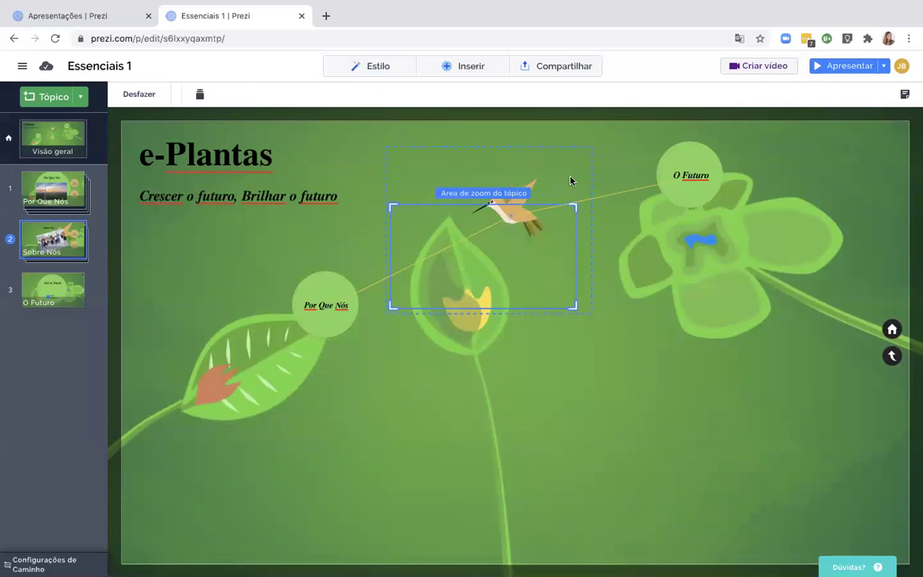
{"action": "left_click_drag", "start_coordinate": [586, 188], "coordinate": [612, 154]}
{"action": "left_click", "coordinate": [572, 396]}
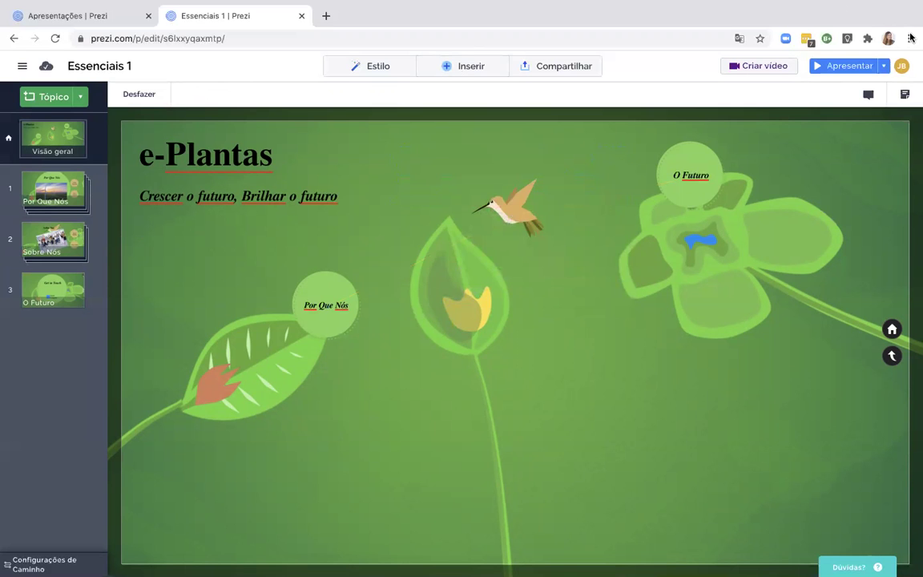
Inside the "Sobre Nós" topic, shrink the team photo and move the title aside to make room for the bird, and return to the overview
{"action": "left_click", "coordinate": [519, 169]}
{"action": "left_click", "coordinate": [519, 170]}
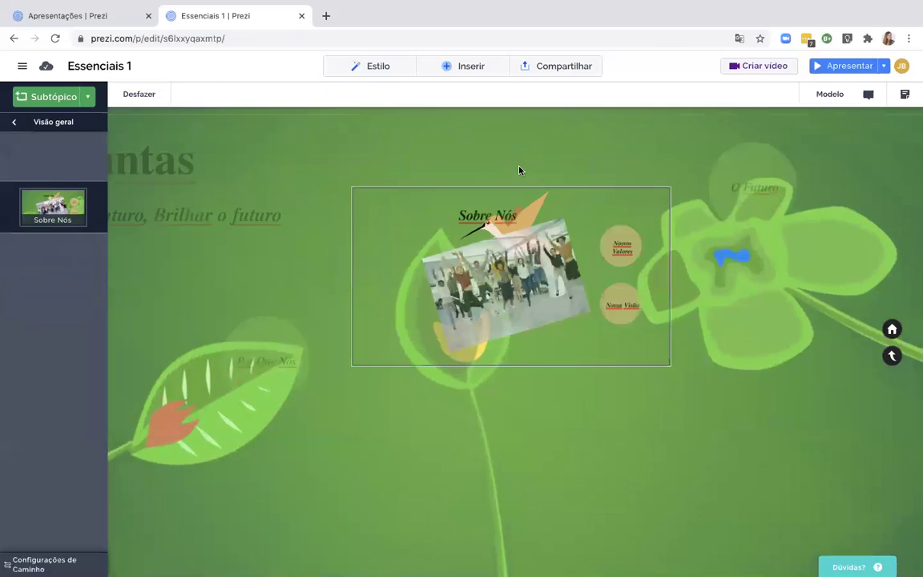
{"action": "left_click", "coordinate": [533, 263]}
{"action": "left_click_drag", "start_coordinate": [643, 195], "coordinate": [613, 321]}
{"action": "left_click", "coordinate": [602, 240]}
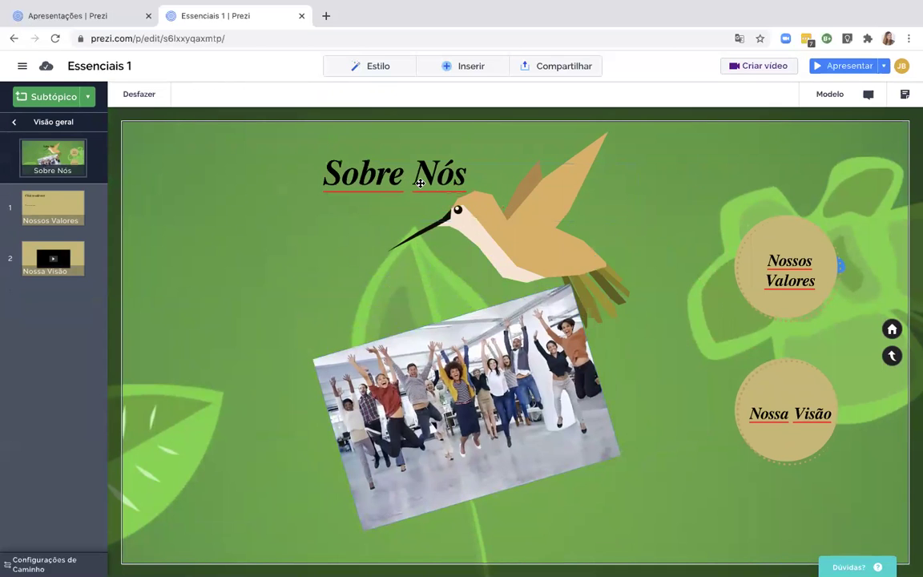
{"action": "left_click", "coordinate": [891, 355]}
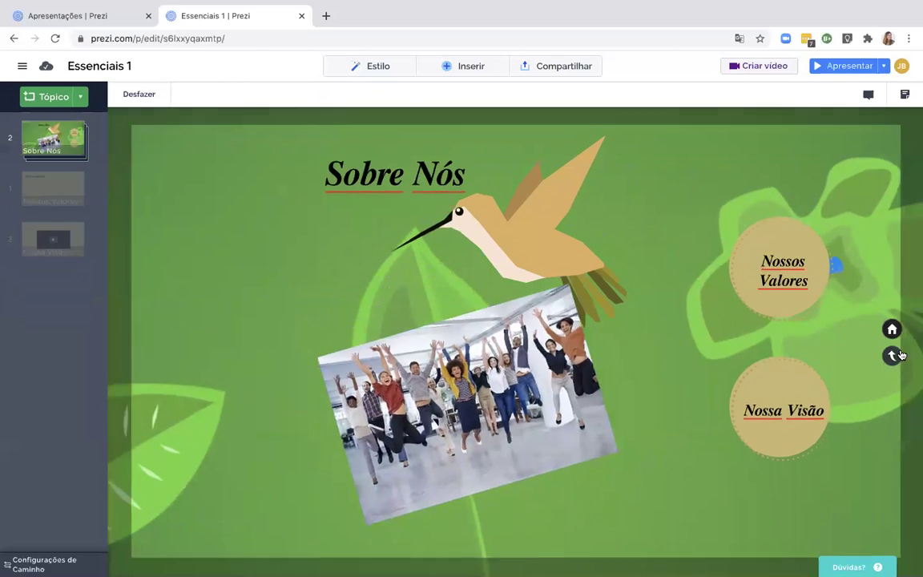
{"action": "left_click", "coordinate": [524, 206]}
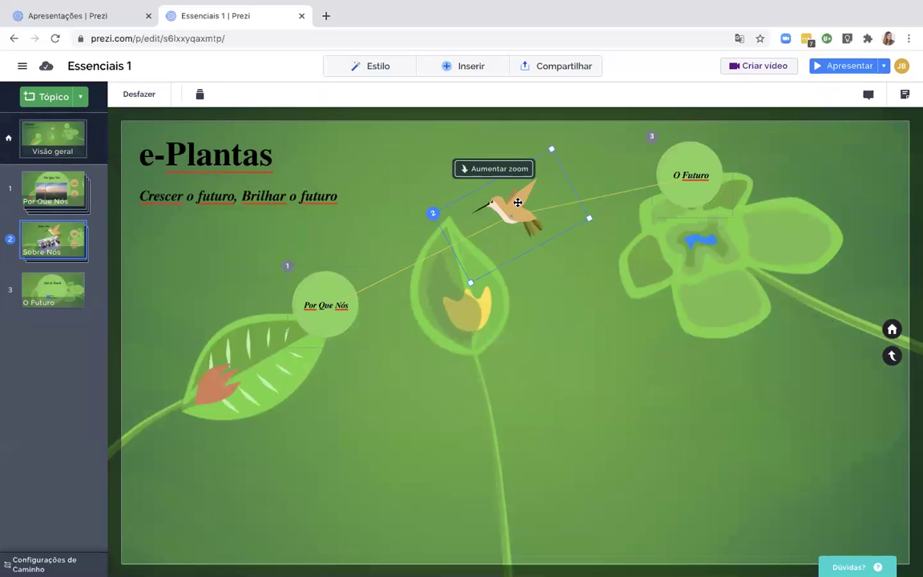
In the overview, nudge the "Sobre Nós" bird cover slightly to the right and deselect it
{"action": "left_click_drag", "start_coordinate": [517, 202], "coordinate": [528, 202]}
{"action": "left_click", "coordinate": [534, 367]}
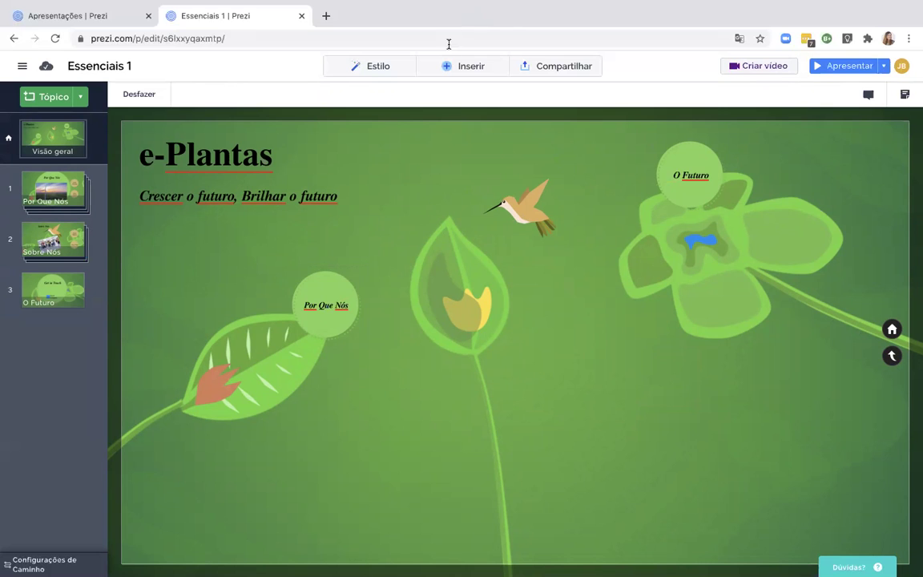
Look through the icons, shapes, and arrows and lines available for insertion, and return to the full overview
{"action": "left_click", "coordinate": [463, 66]}
{"action": "left_click", "coordinate": [554, 106]}
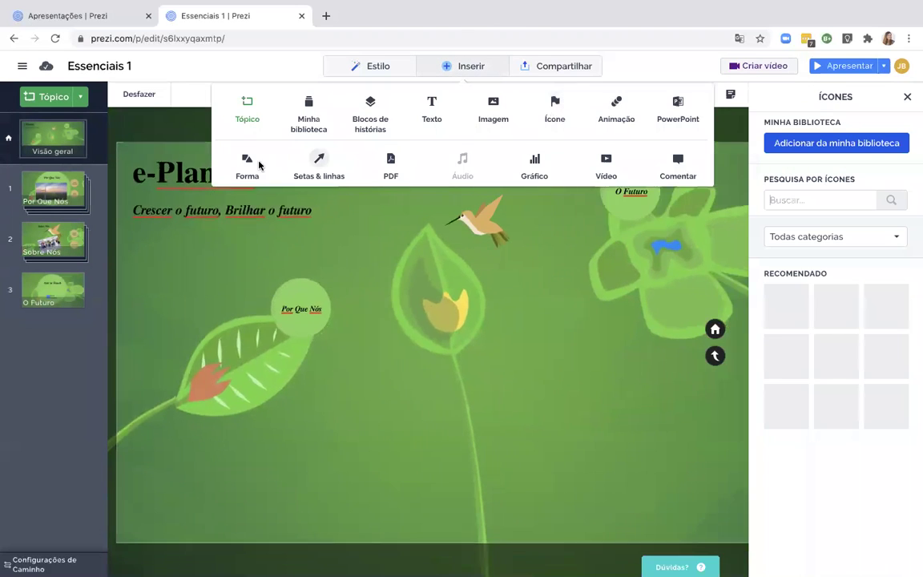
{"action": "left_click", "coordinate": [248, 160]}
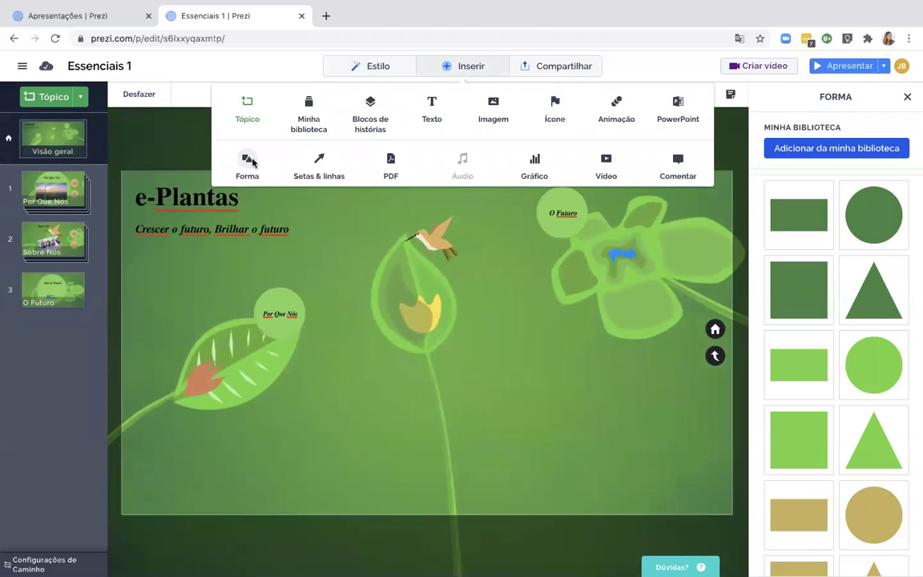
{"action": "left_click", "coordinate": [318, 164]}
{"action": "left_click", "coordinate": [425, 225]}
{"action": "left_click", "coordinate": [531, 293]}
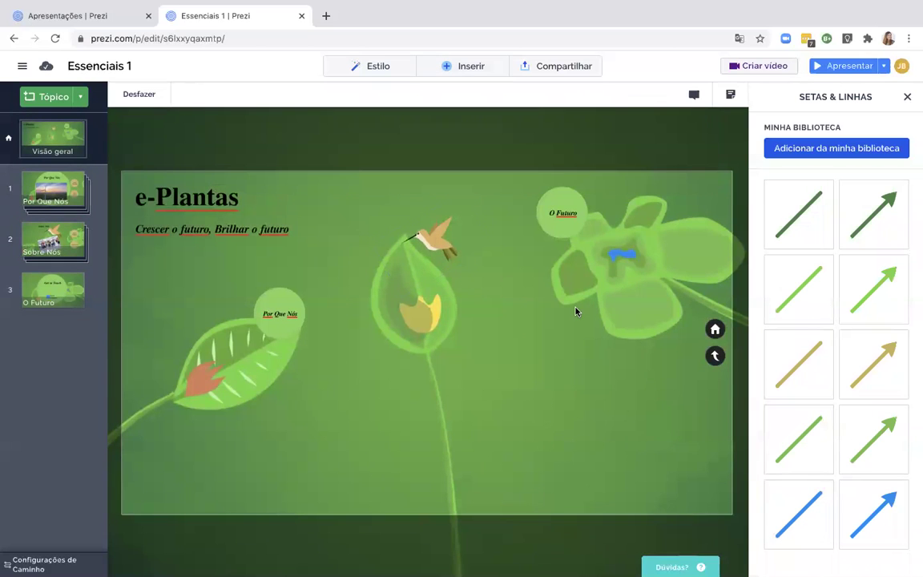
{"action": "left_click", "coordinate": [909, 95]}
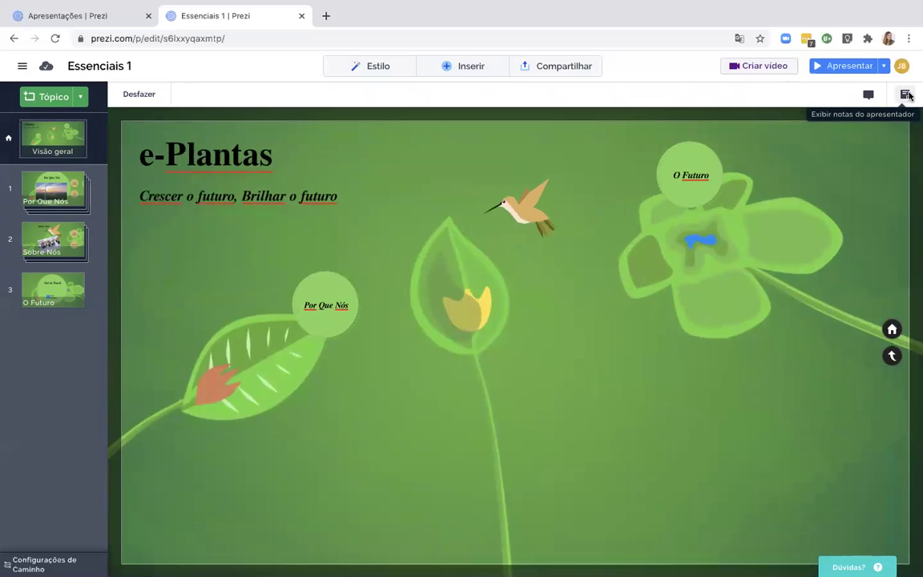
Inside the "Sobre Nós" topic, rename the "Nossos Valores" subtopic as "Nossa História"
{"action": "left_click", "coordinate": [496, 196]}
{"action": "left_click", "coordinate": [503, 168]}
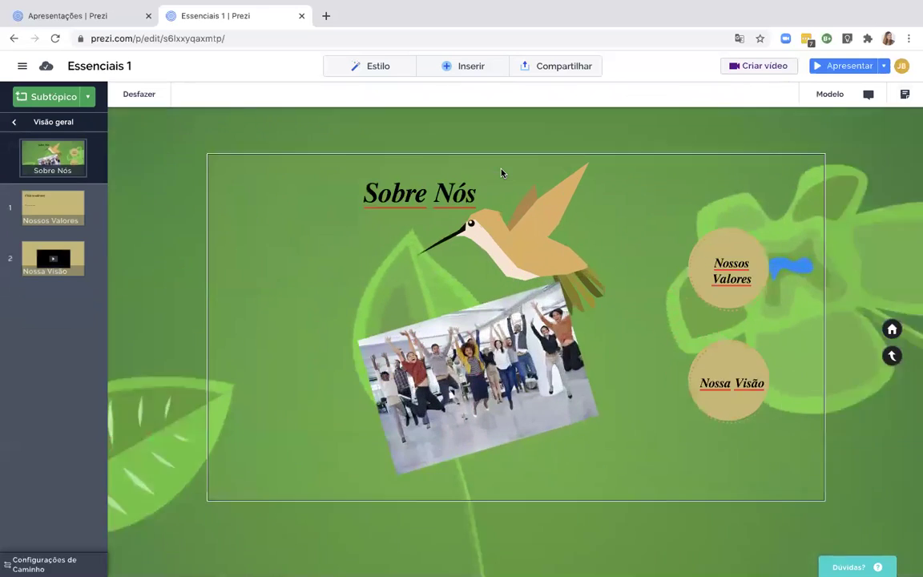
{"action": "left_click", "coordinate": [805, 280]}
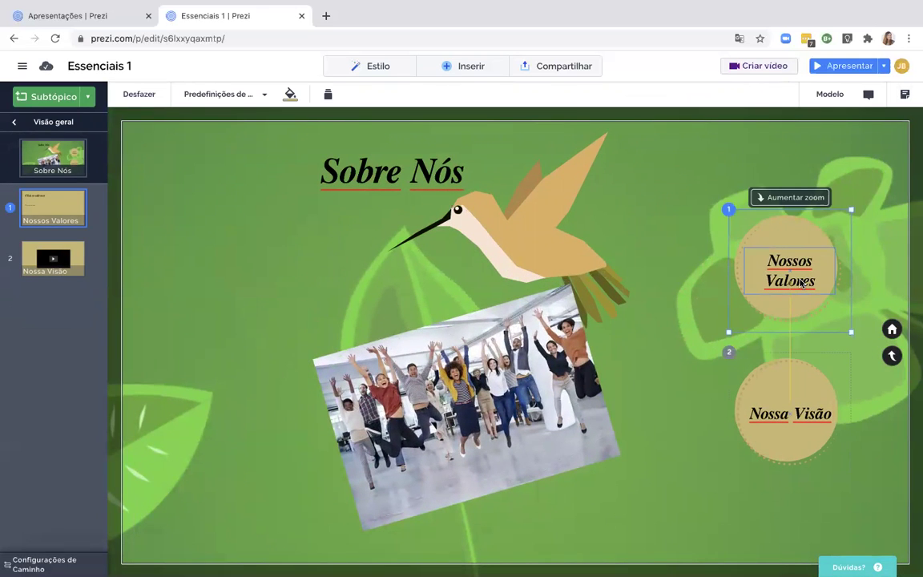
{"action": "left_click", "coordinate": [800, 281]}
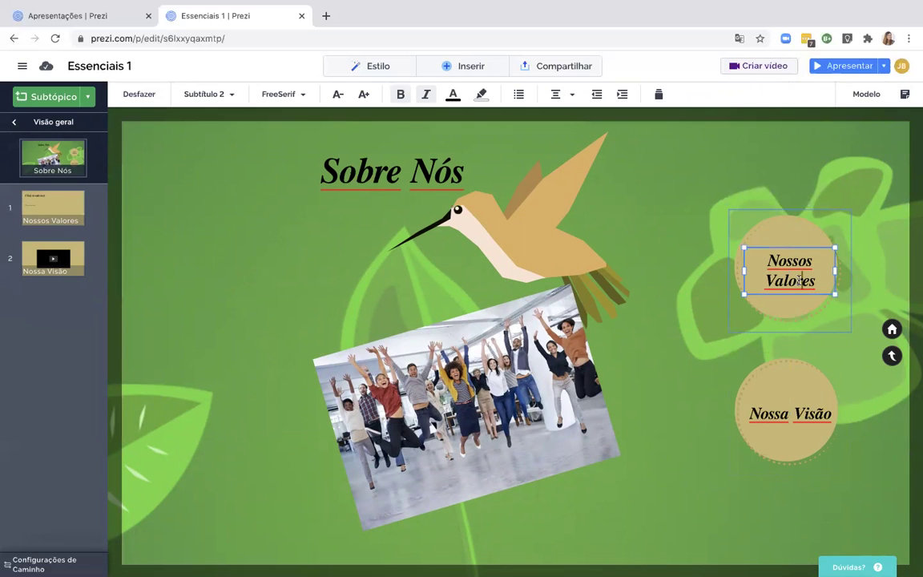
{"action": "type", "text": "Nossas"}
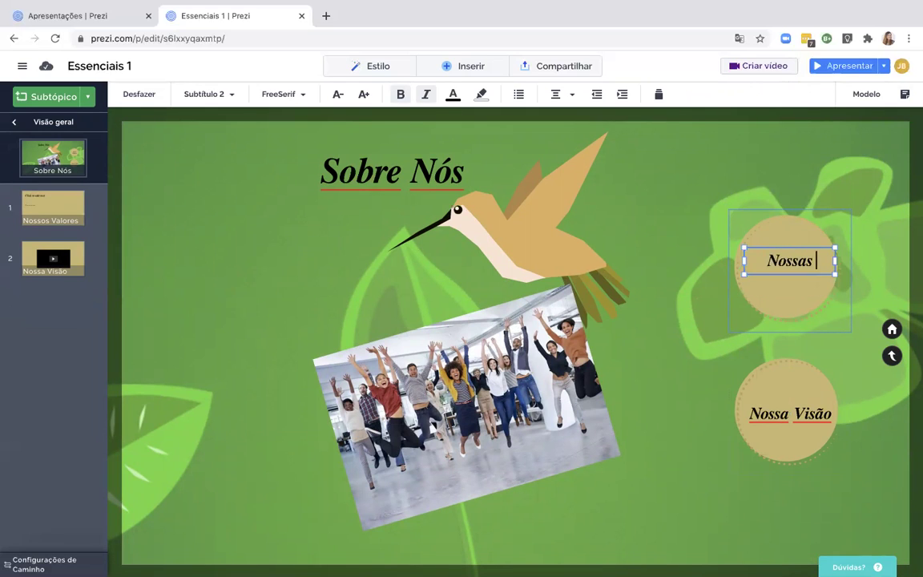
{"action": "key", "text": "BackSpace"}
{"action": "type", "text": "História"}
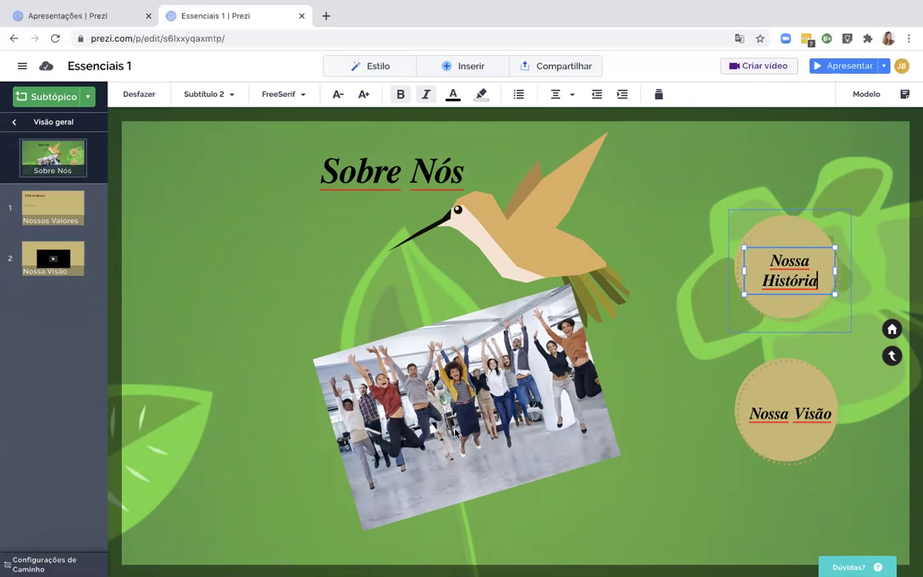
Zoom into the "Nossa História" subtopic and open the story blocks library
{"action": "left_click", "coordinate": [799, 223]}
{"action": "left_click", "coordinate": [783, 200]}
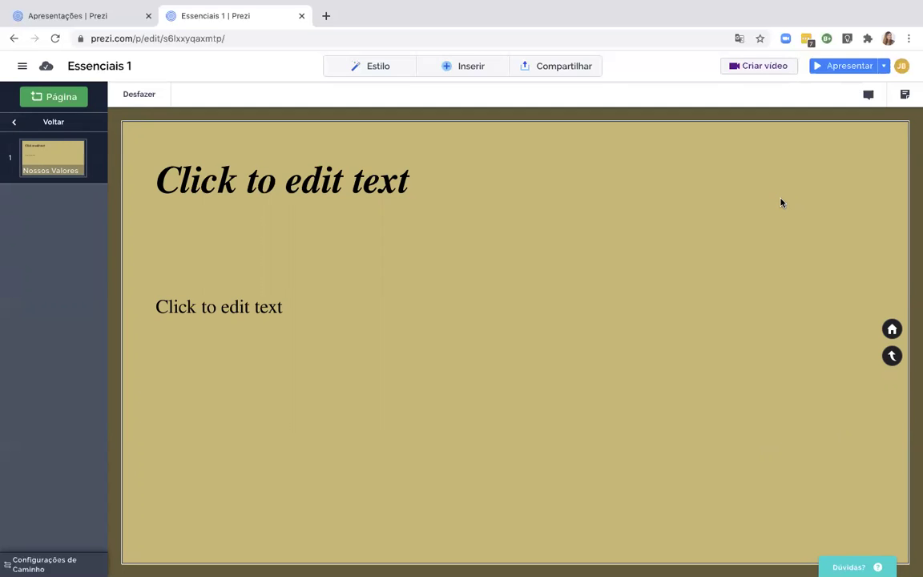
{"action": "left_click", "coordinate": [446, 68]}
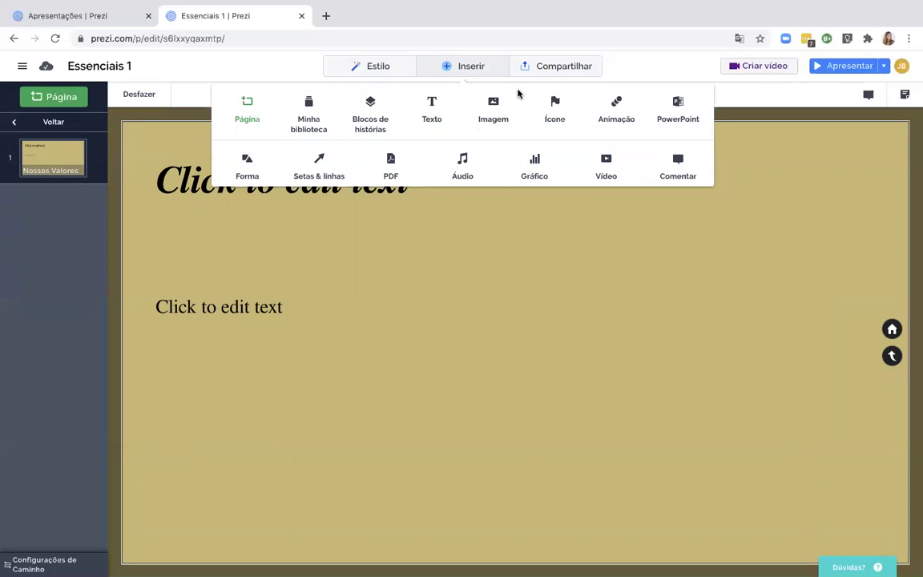
{"action": "left_click", "coordinate": [373, 111]}
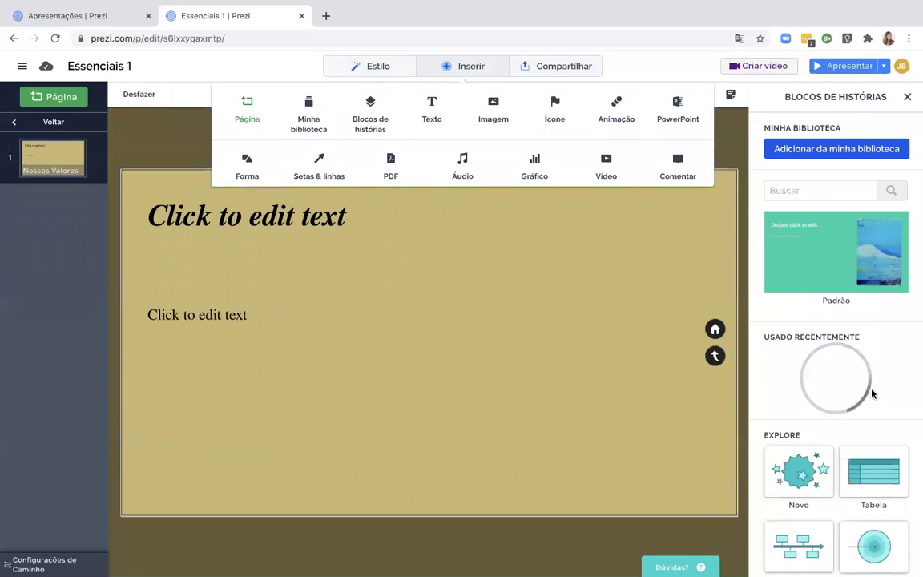
Examine the story block designs in the Tabela and Cronograma categories
{"action": "scroll", "coordinate": [913, 324], "scroll_direction": "down", "scroll_amount": 5}
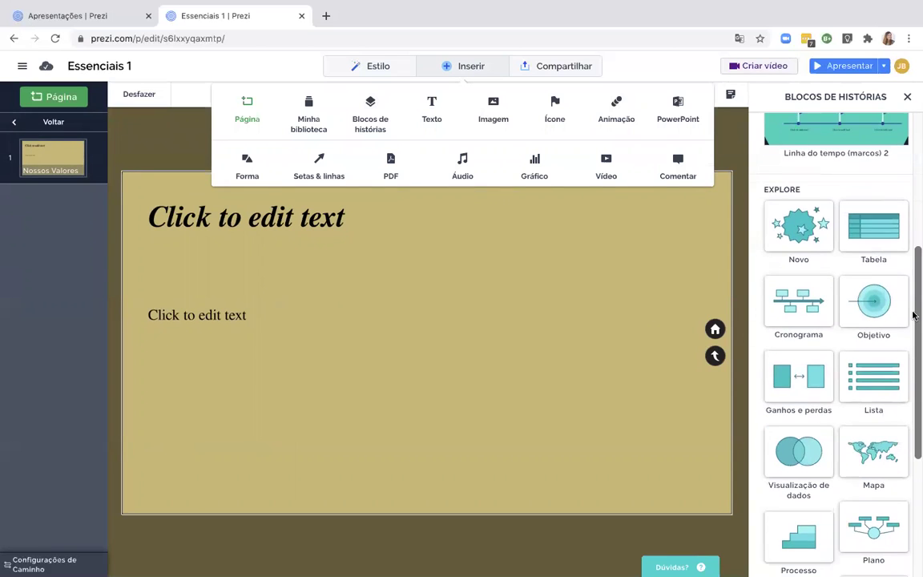
{"action": "left_click", "coordinate": [873, 227]}
{"action": "scroll", "coordinate": [881, 195], "scroll_direction": "down", "scroll_amount": 3}
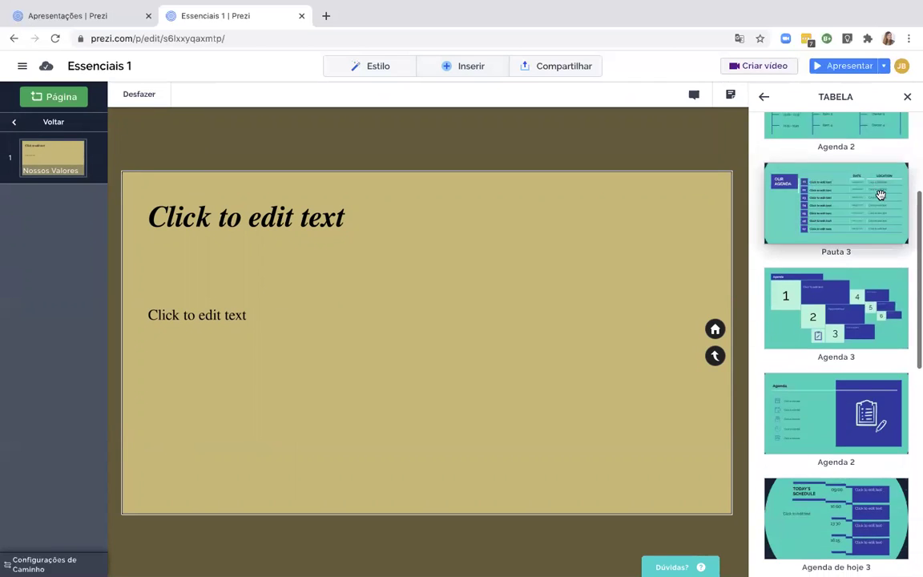
{"action": "scroll", "coordinate": [881, 194], "scroll_direction": "down", "scroll_amount": 10}
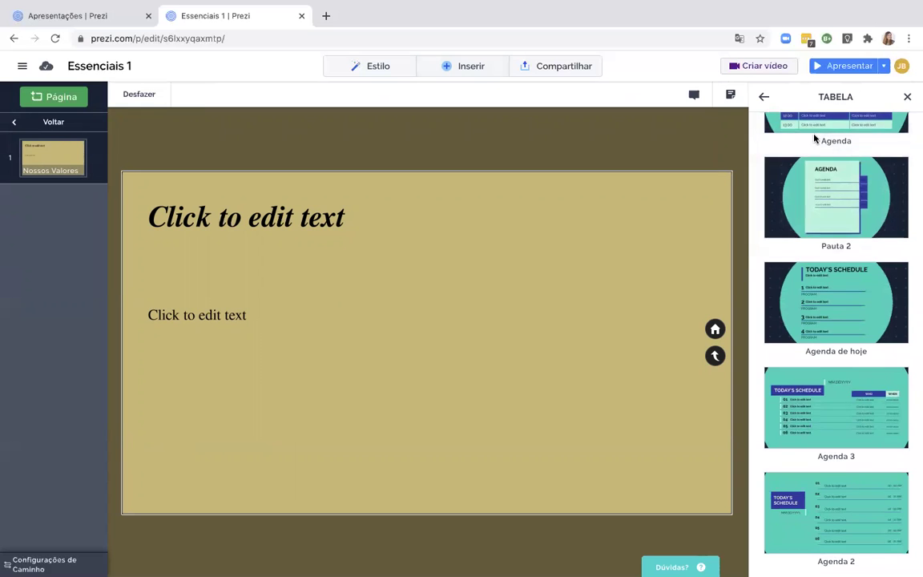
{"action": "left_click", "coordinate": [764, 97]}
{"action": "scroll", "coordinate": [833, 353], "scroll_direction": "down", "scroll_amount": 3}
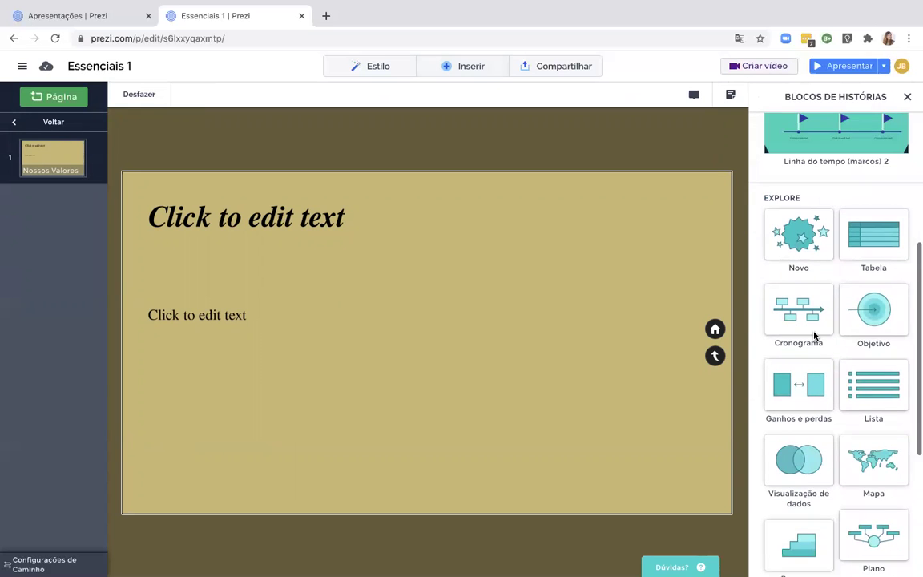
{"action": "left_click", "coordinate": [814, 335]}
{"action": "scroll", "coordinate": [860, 267], "scroll_direction": "down", "scroll_amount": 5}
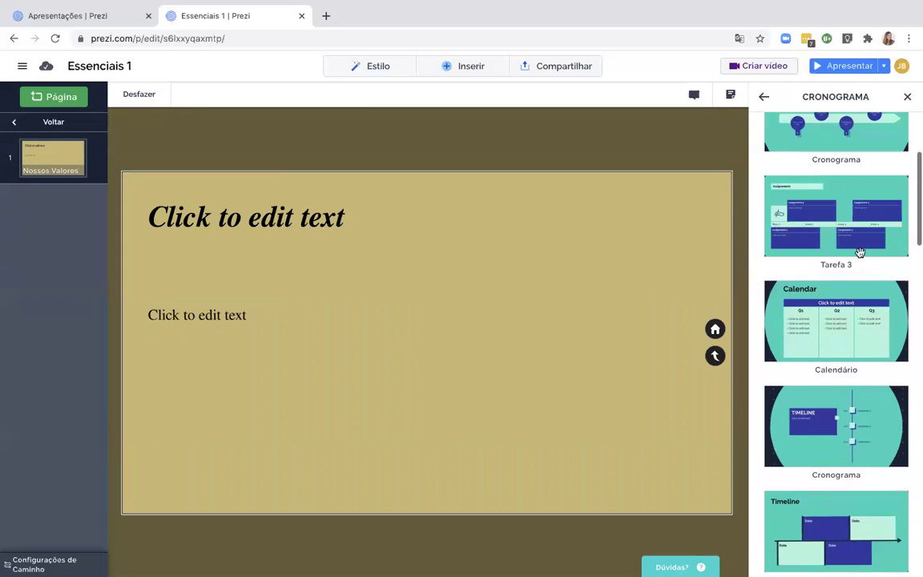
{"action": "scroll", "coordinate": [860, 252], "scroll_direction": "down", "scroll_amount": 5}
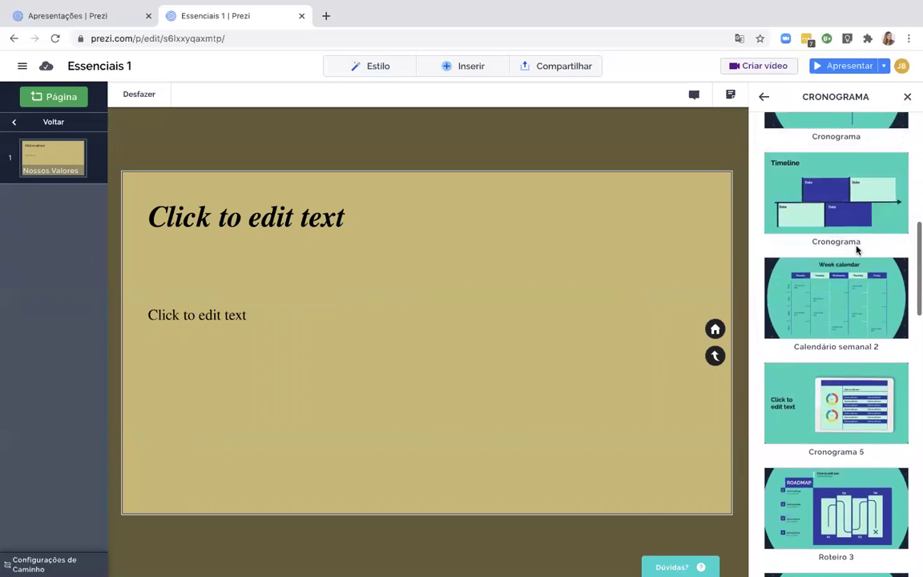
{"action": "scroll", "coordinate": [856, 250], "scroll_direction": "down", "scroll_amount": 3}
{"action": "left_click", "coordinate": [763, 96]}
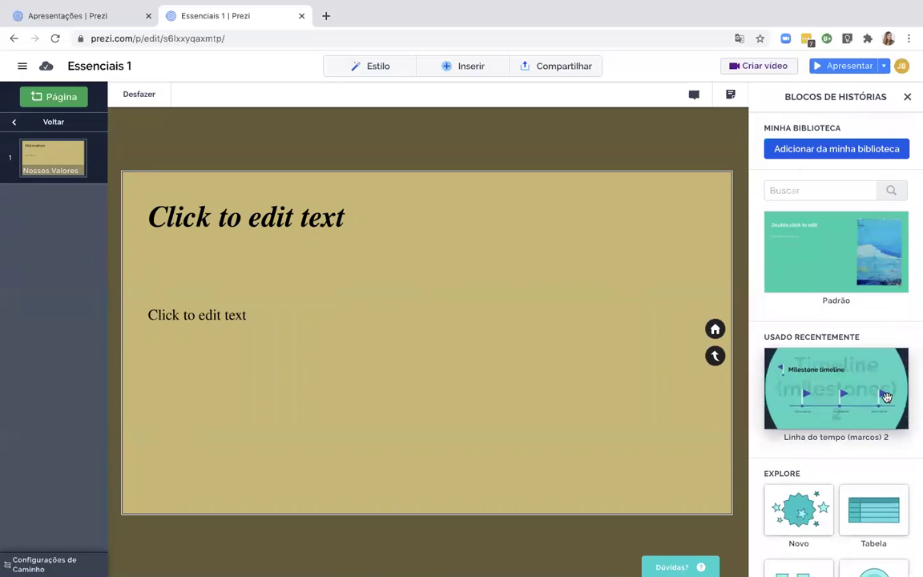
Examine the story block designs in the Lista and Modelo categories
{"action": "scroll", "coordinate": [886, 396], "scroll_direction": "down", "scroll_amount": 5}
{"action": "left_click", "coordinate": [873, 355]}
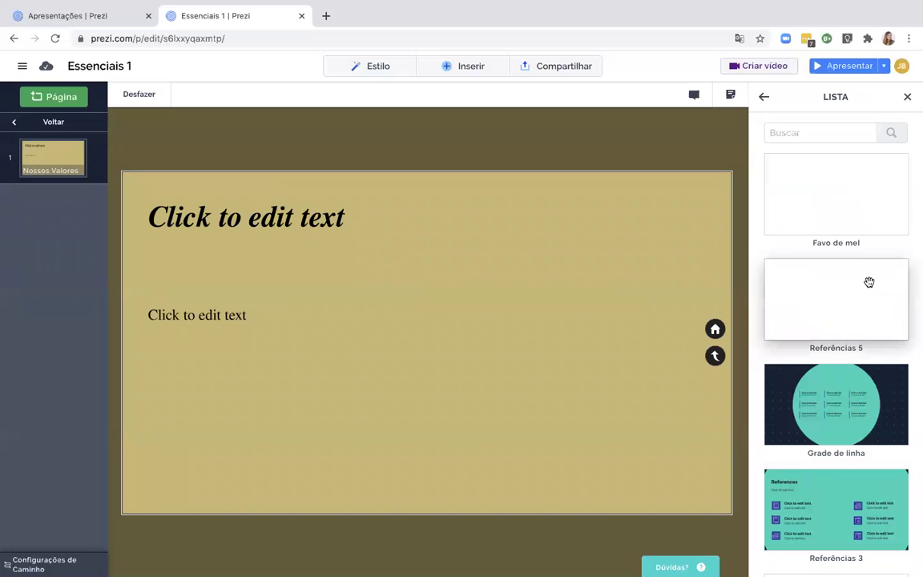
{"action": "scroll", "coordinate": [869, 281], "scroll_direction": "down", "scroll_amount": 6}
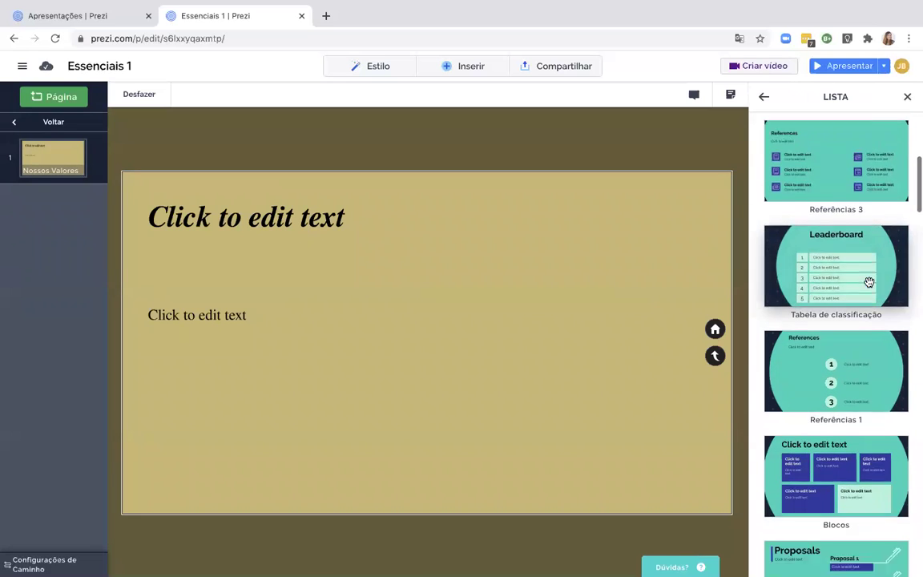
{"action": "left_click", "coordinate": [765, 96]}
{"action": "scroll", "coordinate": [822, 279], "scroll_direction": "down", "scroll_amount": 10}
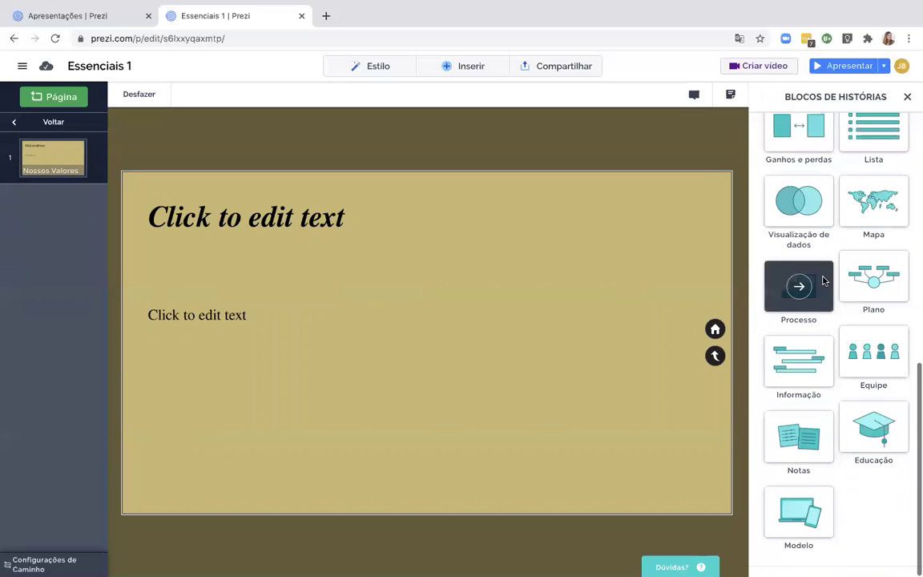
{"action": "left_click", "coordinate": [799, 514]}
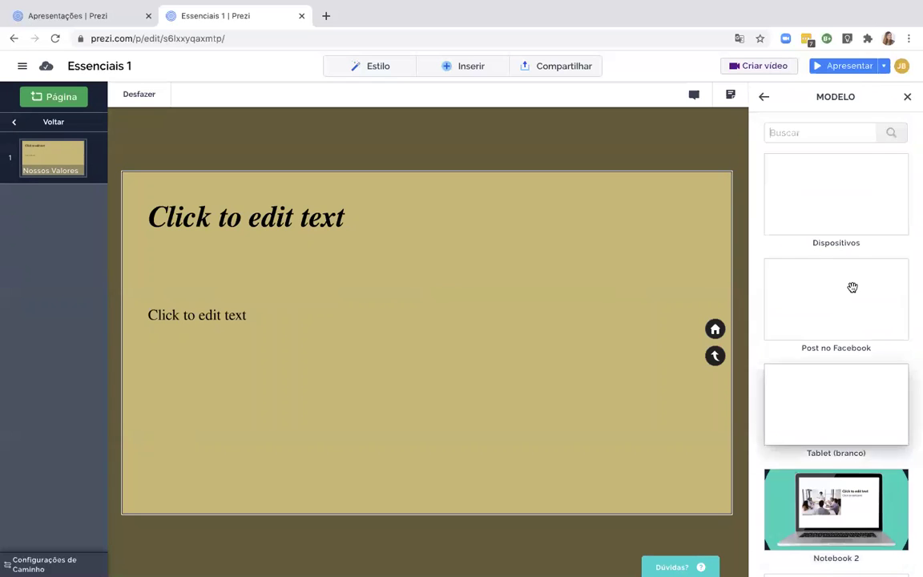
{"action": "scroll", "coordinate": [852, 281], "scroll_direction": "down", "scroll_amount": 7}
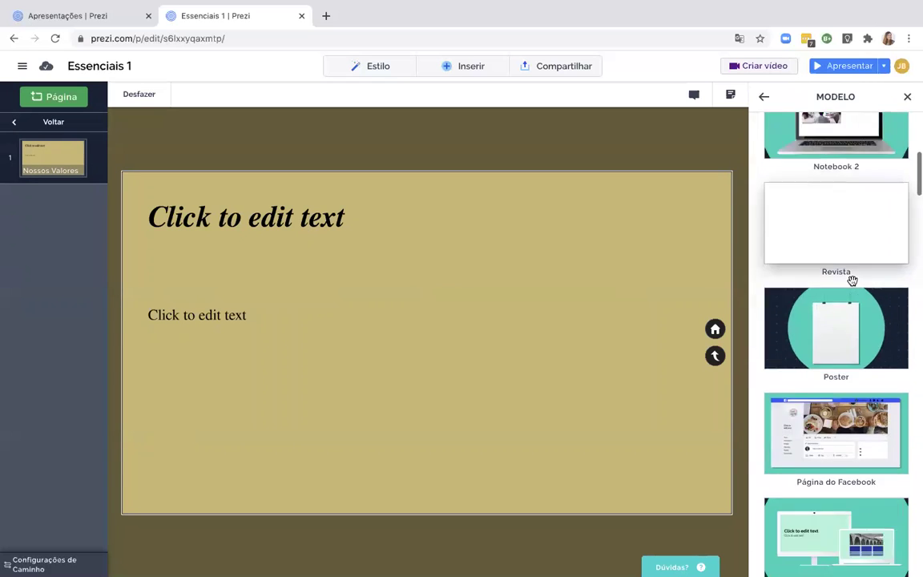
{"action": "scroll", "coordinate": [853, 280], "scroll_direction": "down", "scroll_amount": 5}
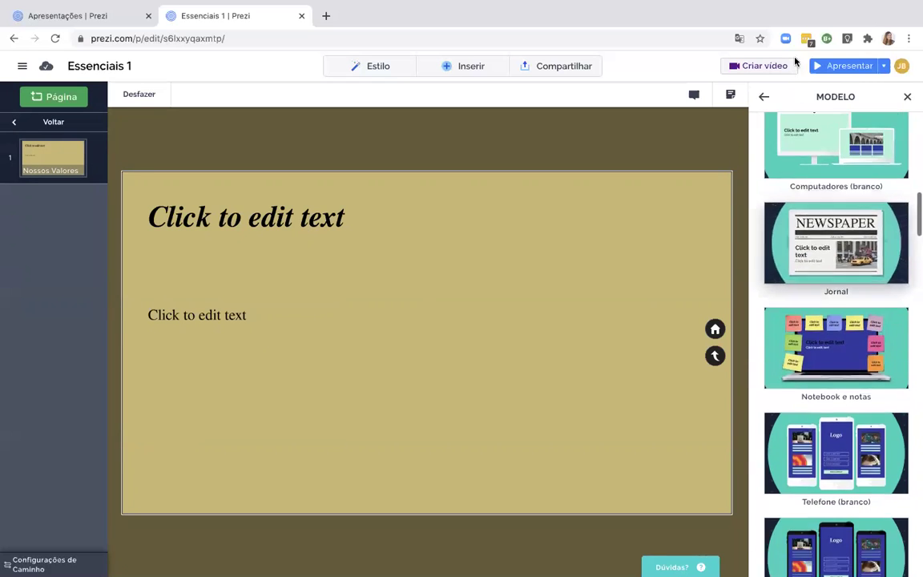
{"action": "left_click", "coordinate": [764, 95]}
Examine the map designs in the Mapa category and return to the main story blocks list
{"action": "scroll", "coordinate": [779, 264], "scroll_direction": "down", "scroll_amount": 4}
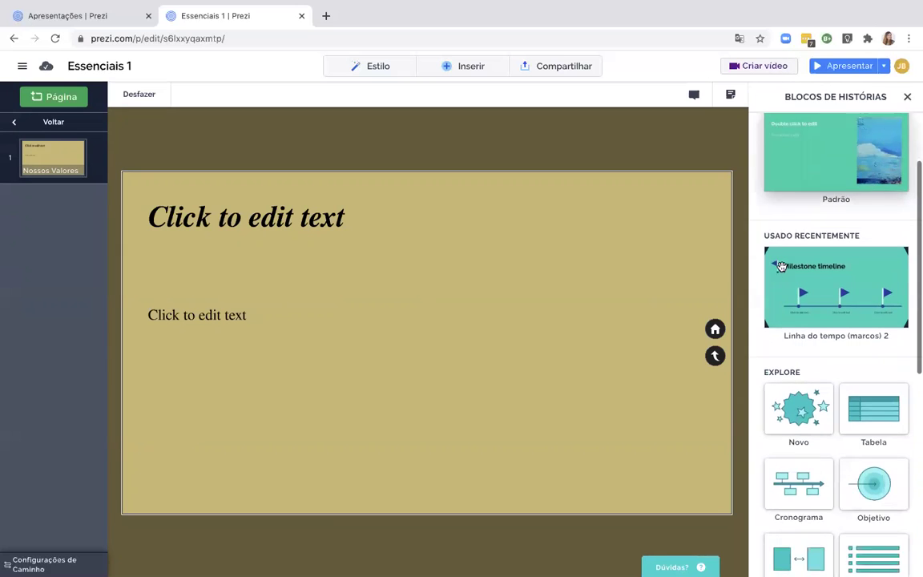
{"action": "scroll", "coordinate": [863, 490], "scroll_direction": "down", "scroll_amount": 4}
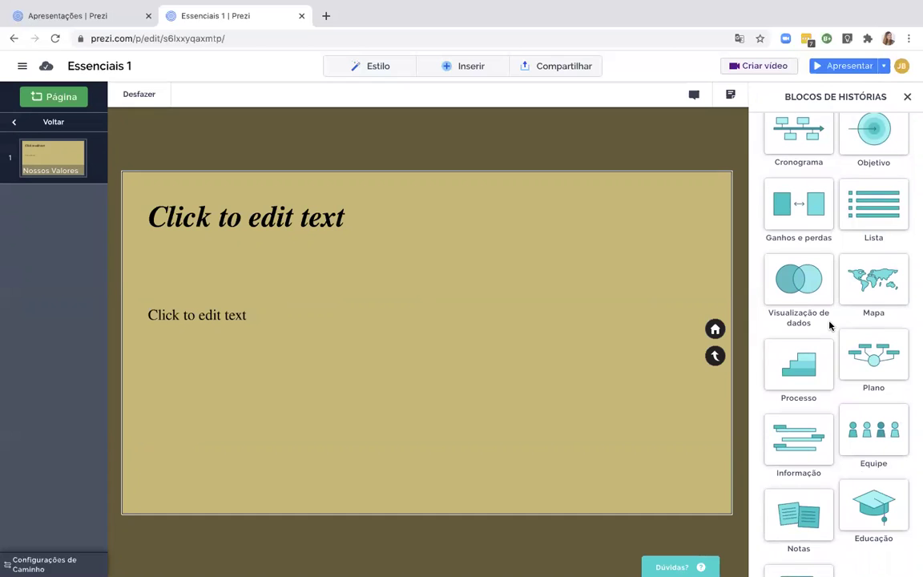
{"action": "left_click", "coordinate": [872, 280]}
{"action": "scroll", "coordinate": [862, 297], "scroll_direction": "down", "scroll_amount": 10}
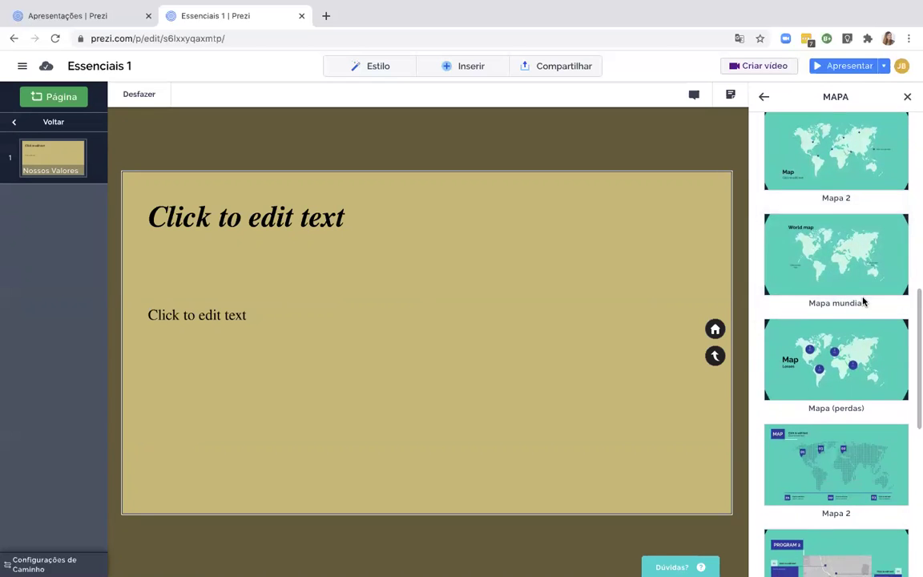
{"action": "scroll", "coordinate": [862, 299], "scroll_direction": "down", "scroll_amount": 5}
{"action": "scroll", "coordinate": [862, 297], "scroll_direction": "down", "scroll_amount": 3}
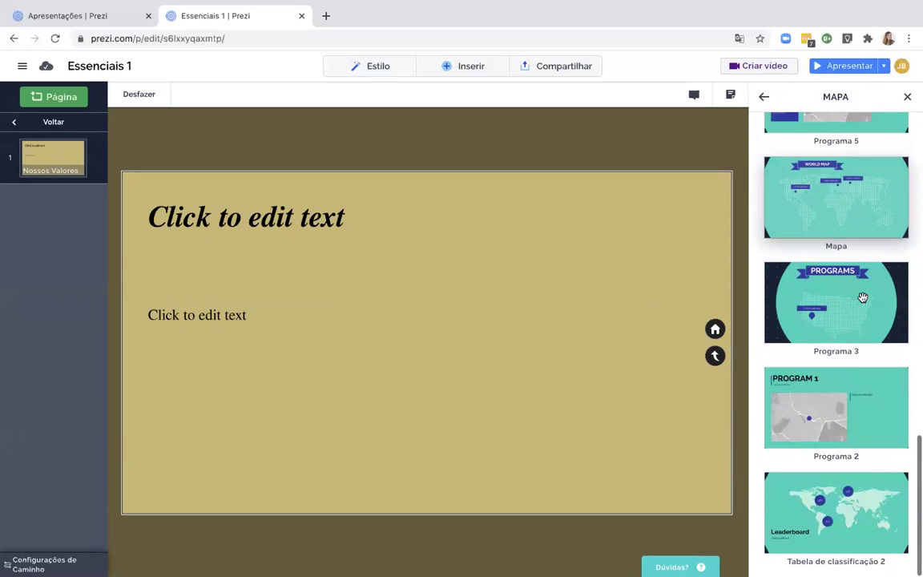
{"action": "left_click", "coordinate": [763, 96]}
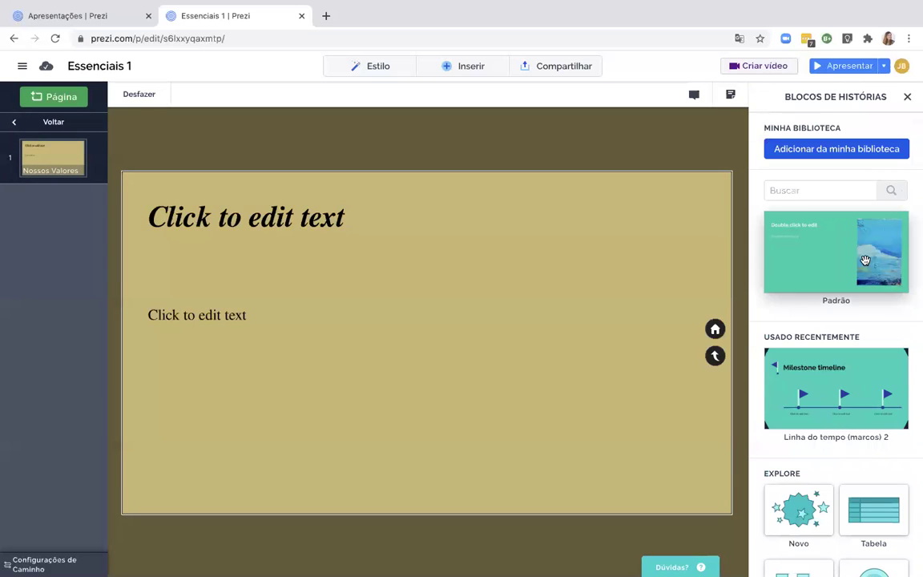
Add the "Linha do tempo (marcos) 2" story block as a page and delete the subtopic's original placeholder page
{"action": "left_click", "coordinate": [878, 372]}
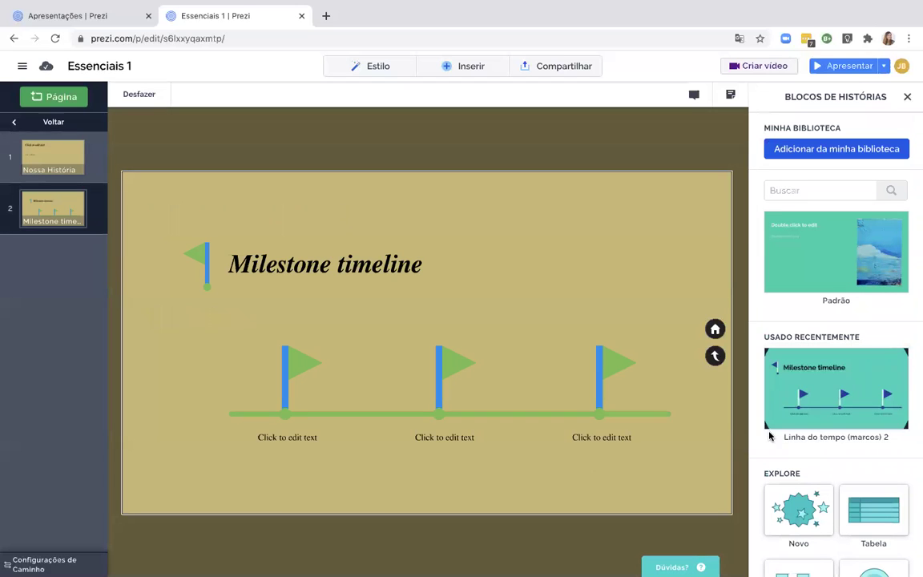
{"action": "left_click", "coordinate": [52, 158]}
{"action": "right_click", "coordinate": [56, 156]}
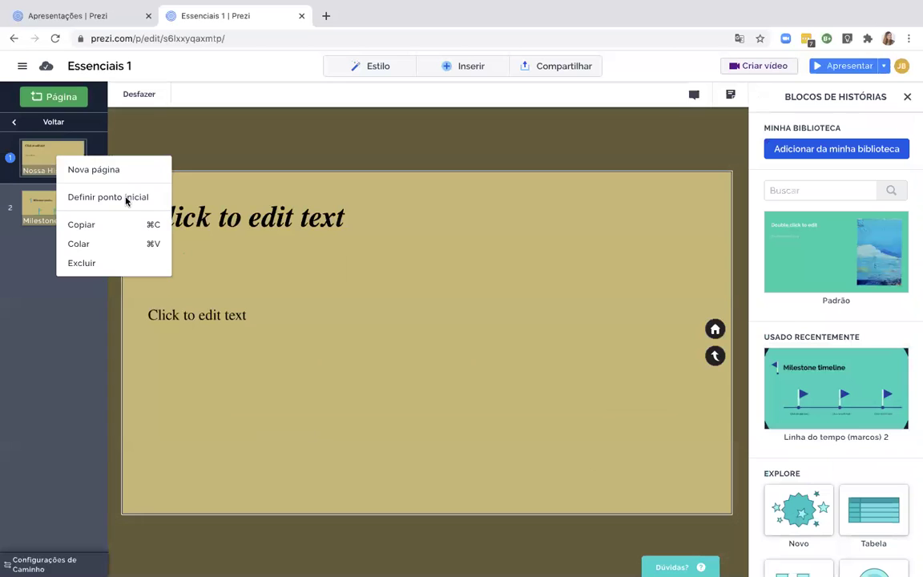
{"action": "left_click", "coordinate": [87, 266]}
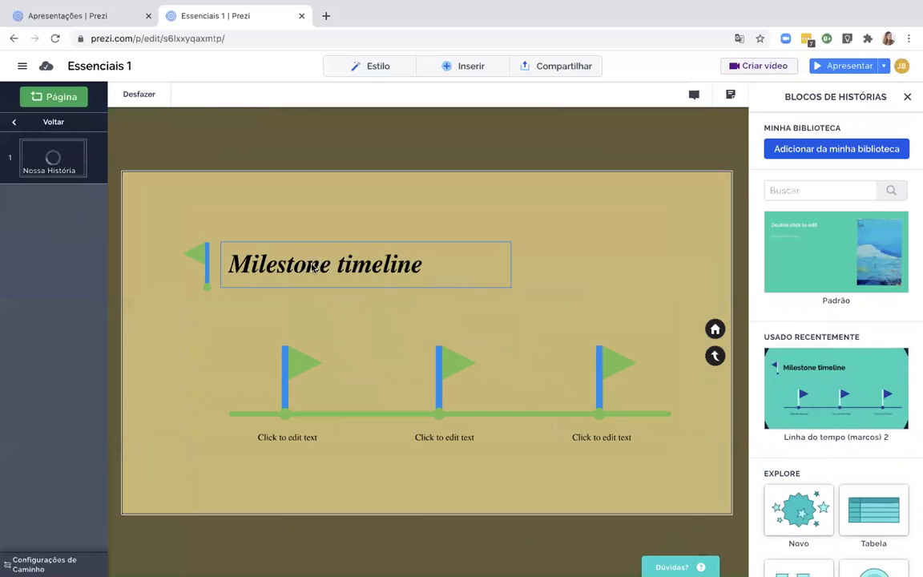
Replace the milestone timeline's heading text with "Nossa História"
{"action": "left_click", "coordinate": [325, 258]}
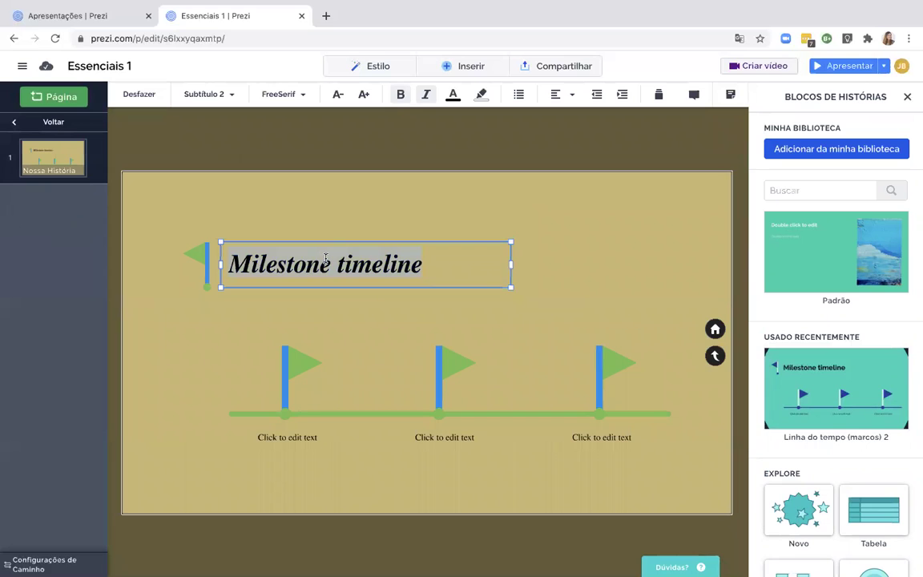
{"action": "type", "text": "Nossa Hist"}
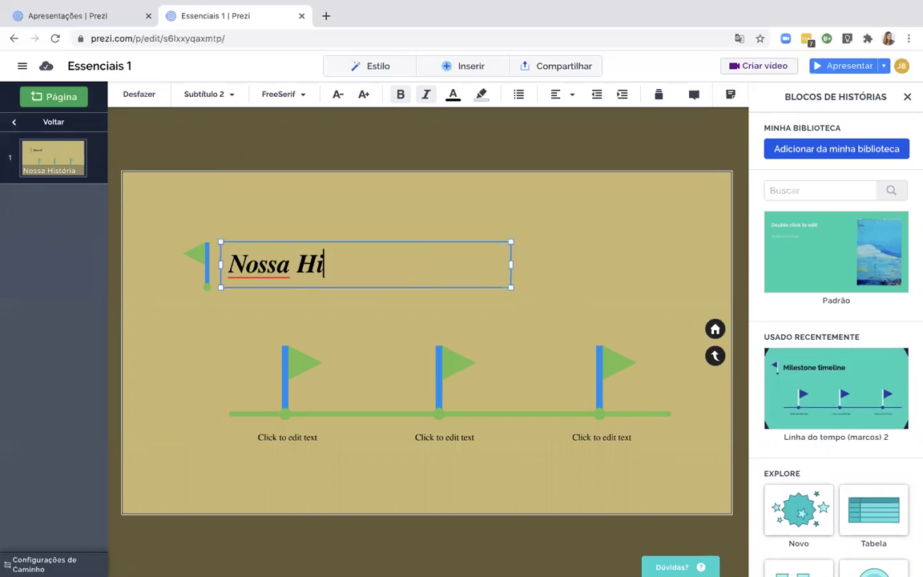
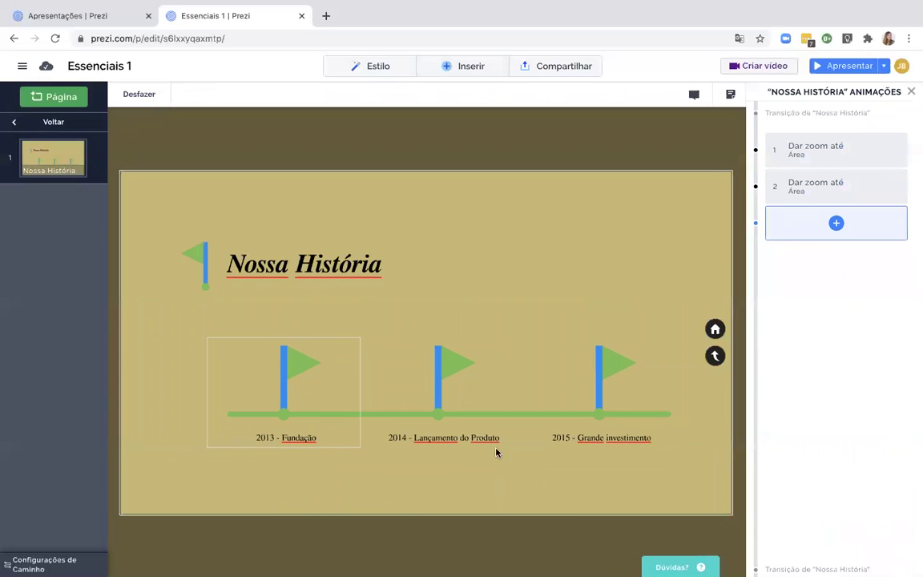
Delete the second zoom animation and add a new zoom area framing the "2014 - Lançamento do Produto" milestone
{"action": "right_click", "coordinate": [793, 189]}
{"action": "left_click", "coordinate": [833, 224]}
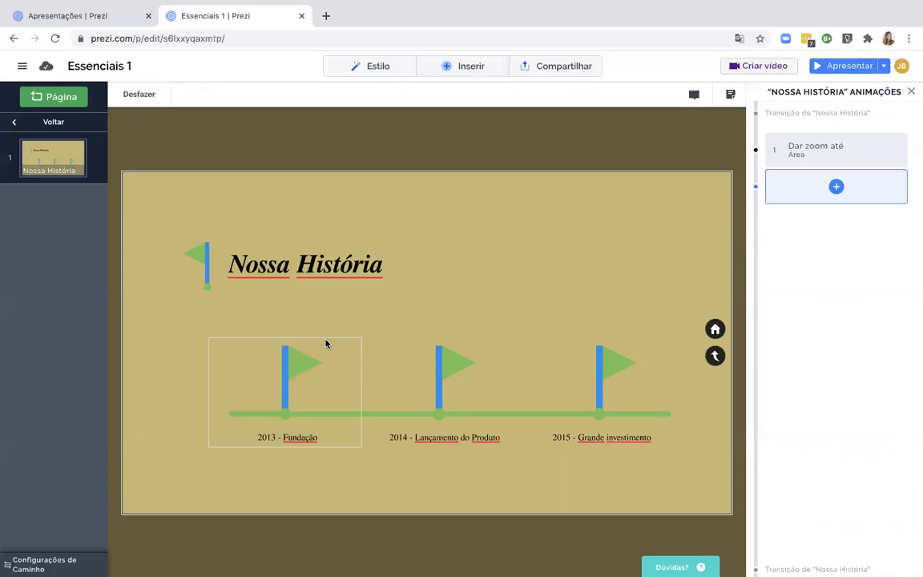
{"action": "left_click", "coordinate": [834, 186]}
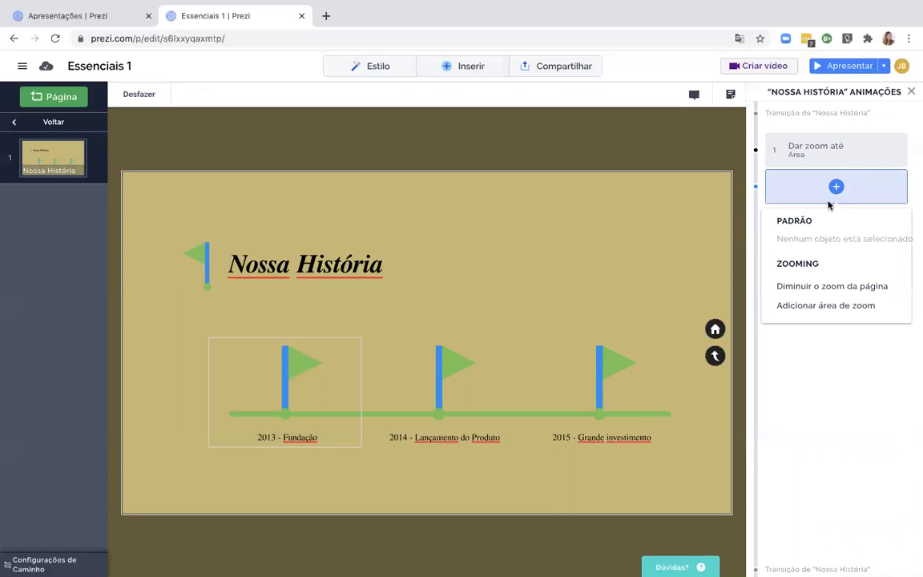
{"action": "key", "text": "Return"}
{"action": "scroll", "coordinate": [422, 314], "scroll_direction": "up", "scroll_amount": 5}
{"action": "scroll", "coordinate": [422, 315], "scroll_direction": "right", "scroll_amount": 5}
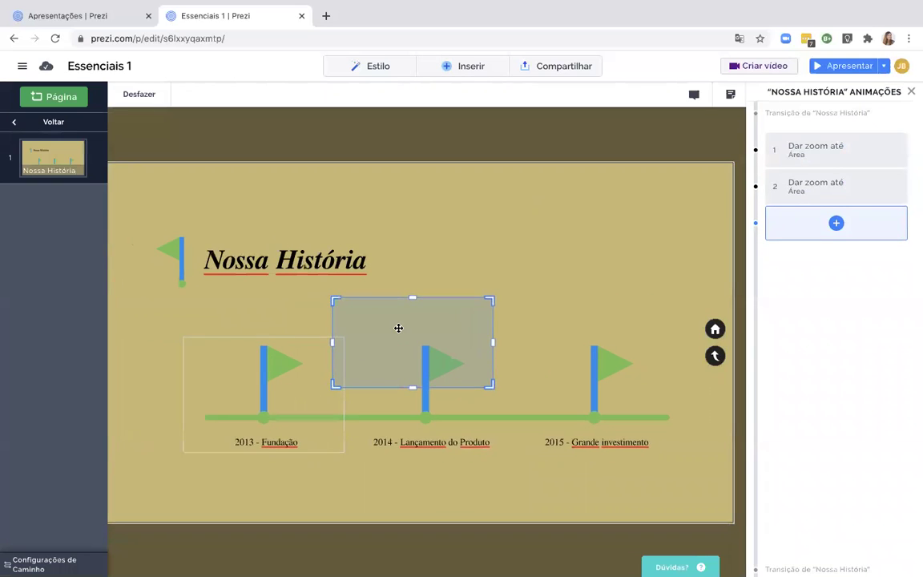
{"action": "mouse_move", "coordinate": [445, 342]}
{"action": "left_mouse_down"}
{"action": "mouse_move", "coordinate": [461, 385]}
{"action": "mouse_move", "coordinate": [442, 339]}
{"action": "left_mouse_up"}
{"action": "left_click", "coordinate": [531, 295]}
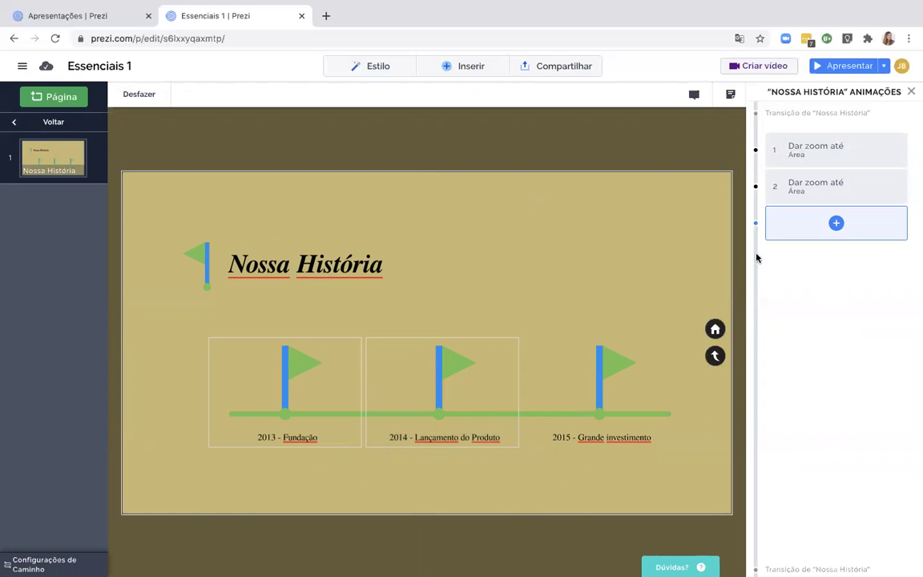
Add a third zoom area framing the "2015 - Grande investimento" milestone, followed by a zoom-out to the whole page
{"action": "left_click", "coordinate": [833, 230]}
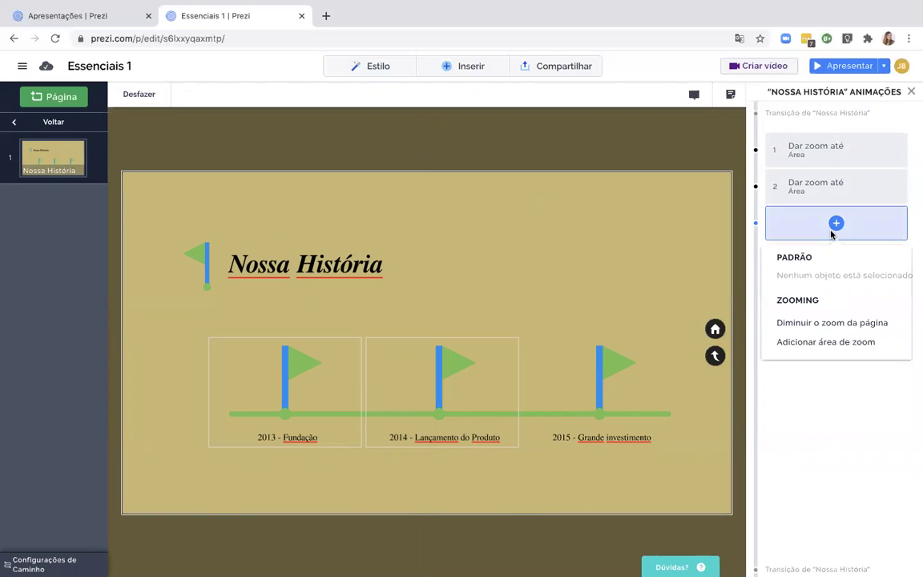
{"action": "left_click", "coordinate": [814, 341]}
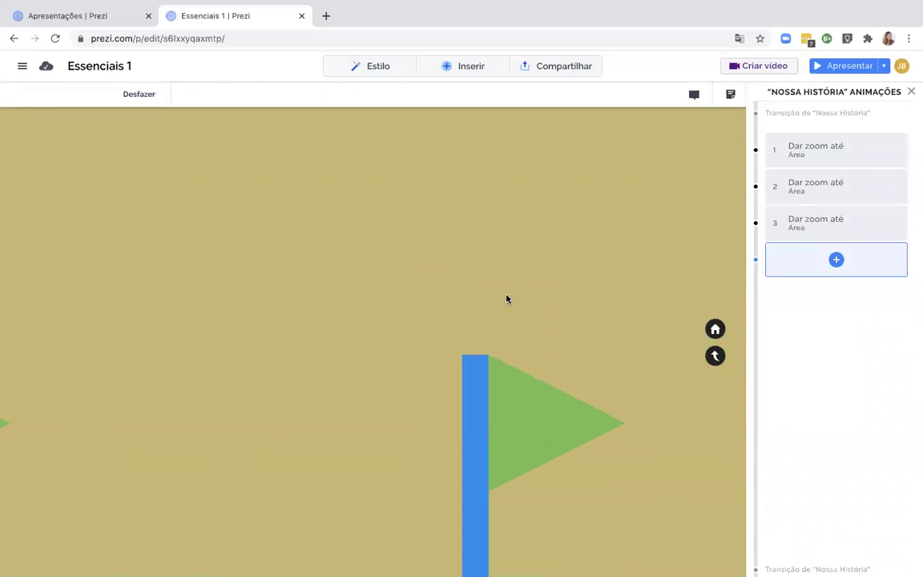
{"action": "left_click_drag", "start_coordinate": [417, 325], "coordinate": [609, 377]}
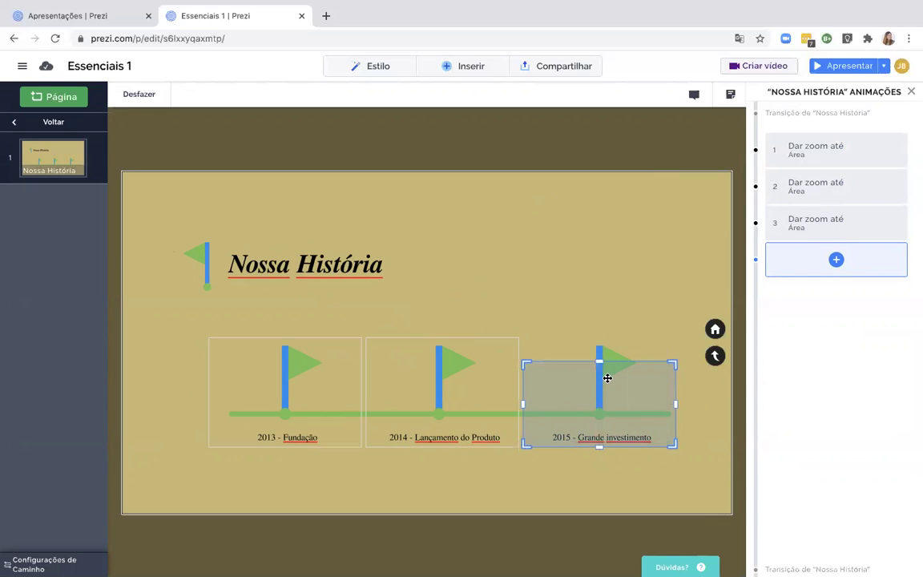
{"action": "left_click", "coordinate": [545, 286]}
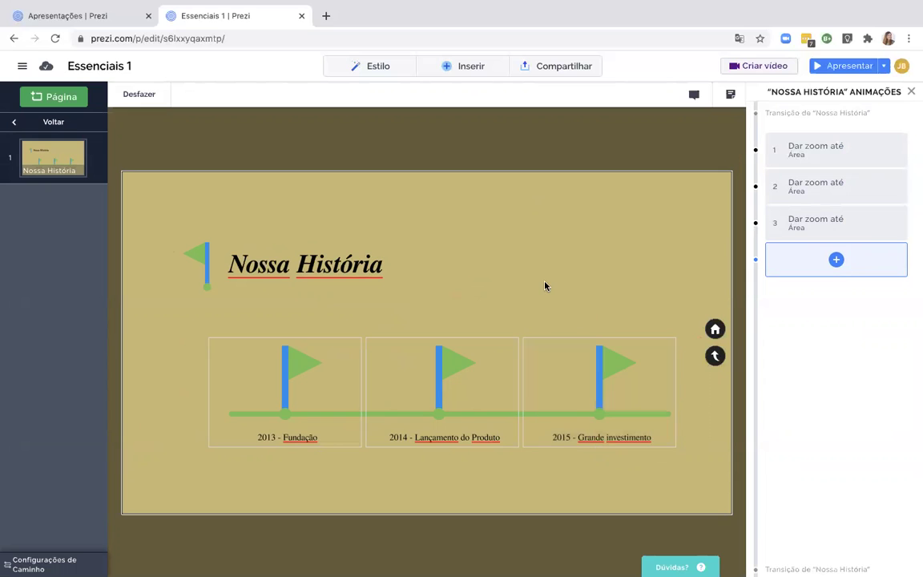
{"action": "left_click", "coordinate": [836, 258]}
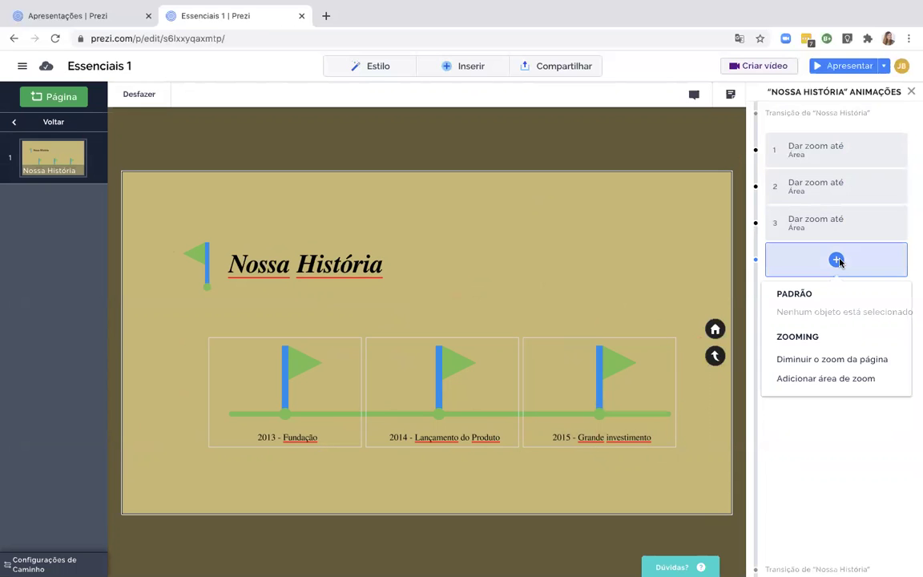
{"action": "left_click", "coordinate": [790, 362]}
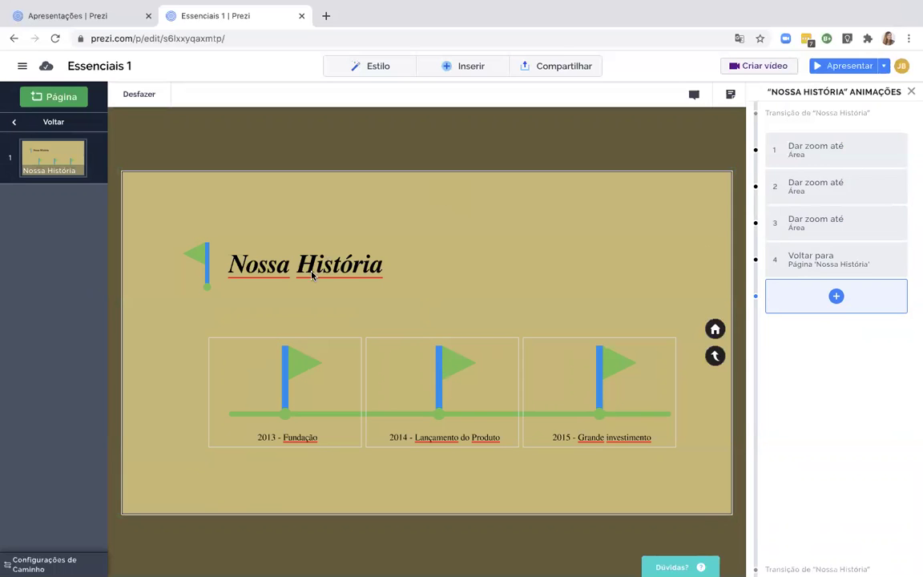
Present the prezi, play the "Nossa História" milestone zooms from "Sobre Nós" through to the return, and exit the presentation
{"action": "left_click", "coordinate": [829, 66]}
{"action": "mouse_move", "coordinate": [690, 554]}
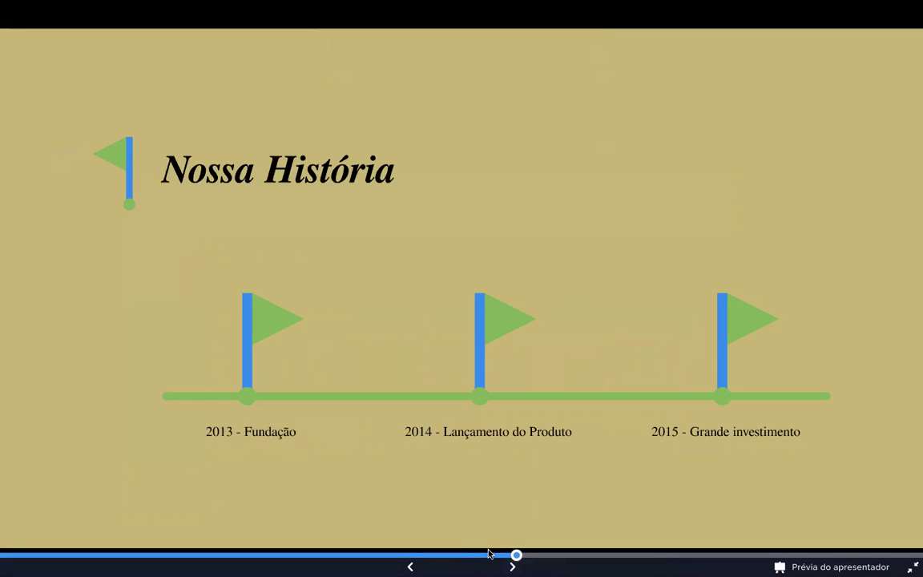
{"action": "left_click", "coordinate": [481, 554]}
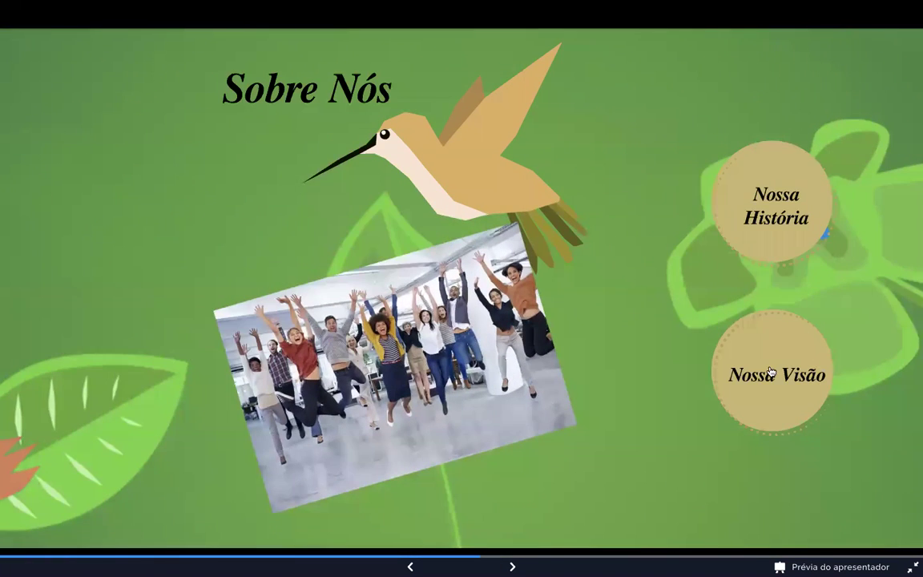
{"action": "left_click", "coordinate": [769, 182]}
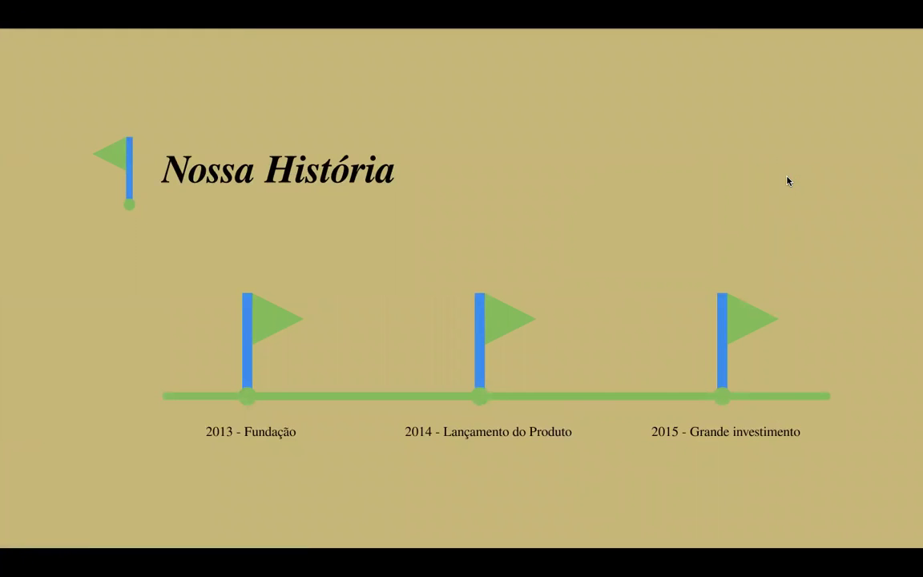
{"action": "left_click", "coordinate": [788, 181]}
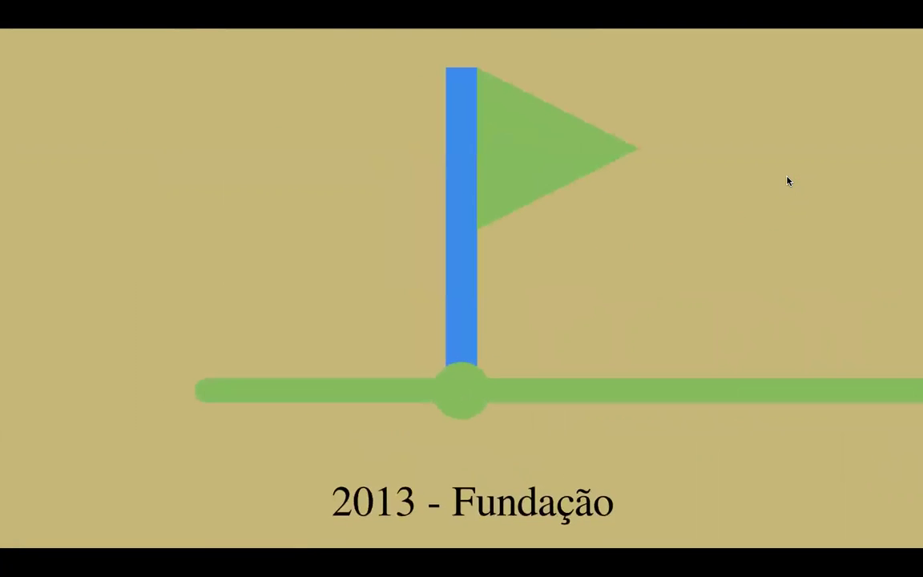
{"action": "left_click", "coordinate": [788, 181]}
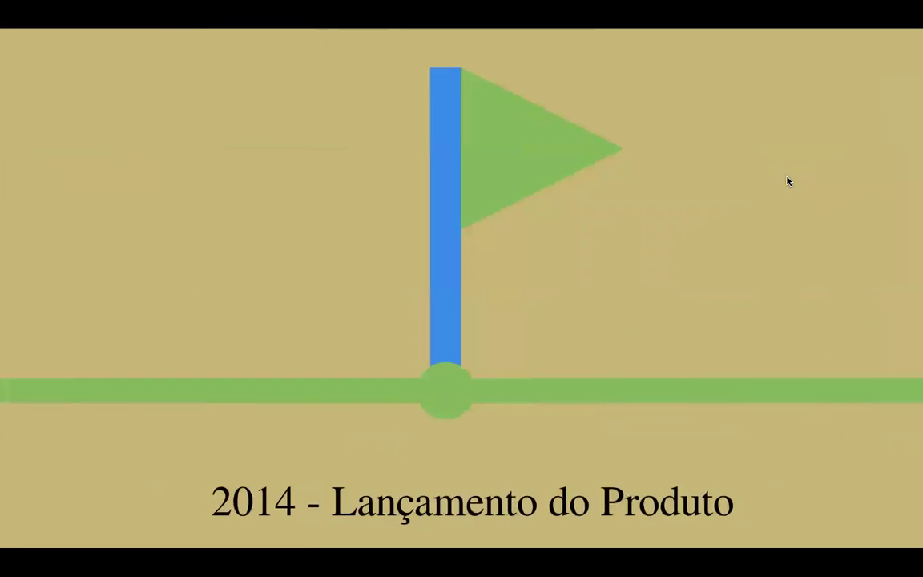
{"action": "left_click", "coordinate": [788, 181]}
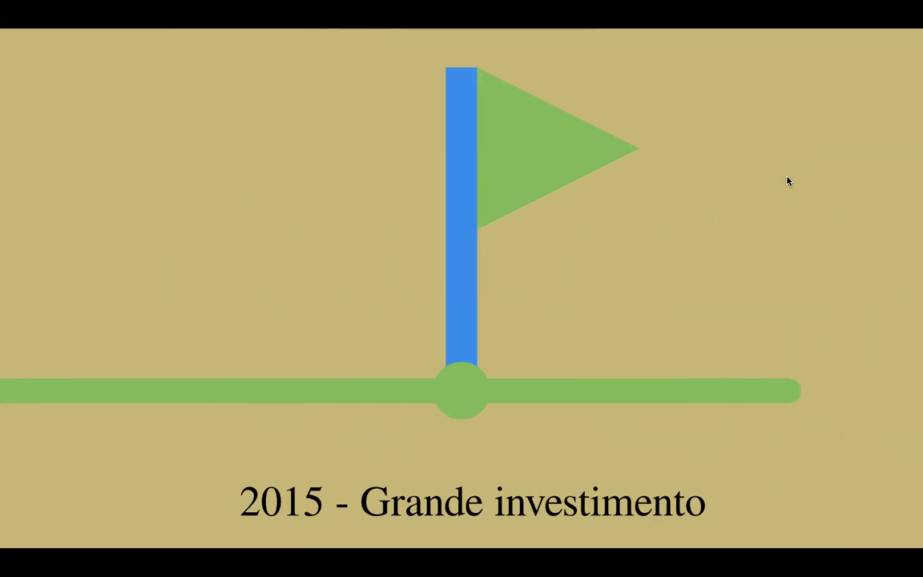
{"action": "left_click", "coordinate": [787, 182]}
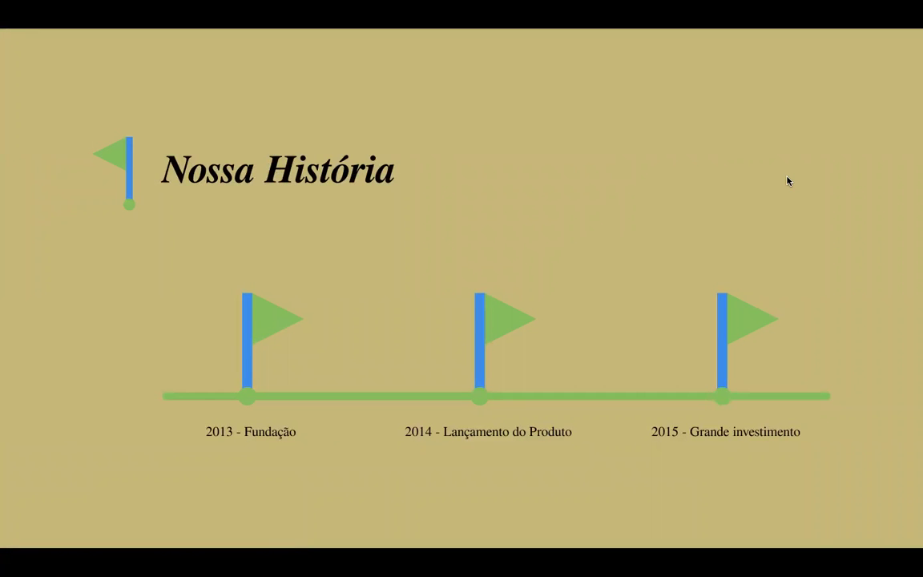
{"action": "left_click", "coordinate": [788, 181]}
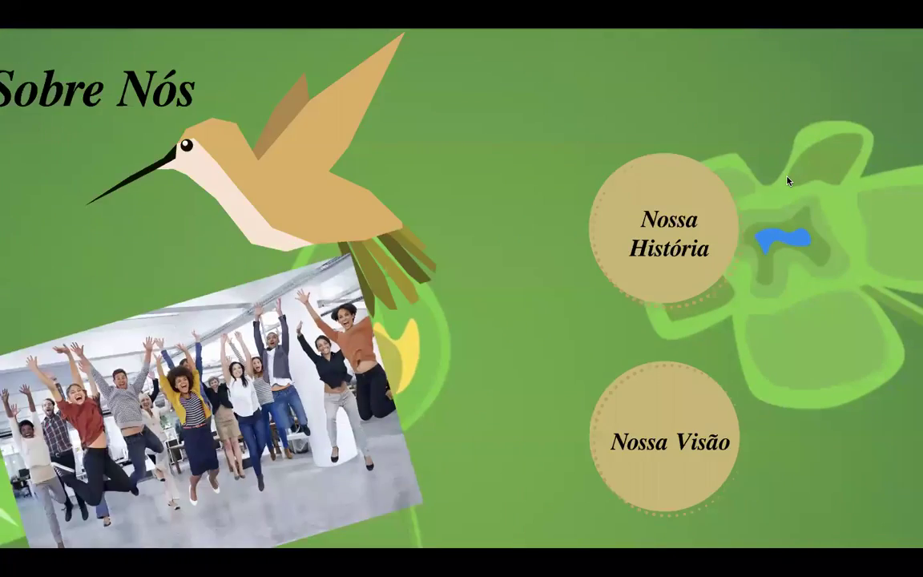
{"action": "key", "text": "Escape"}
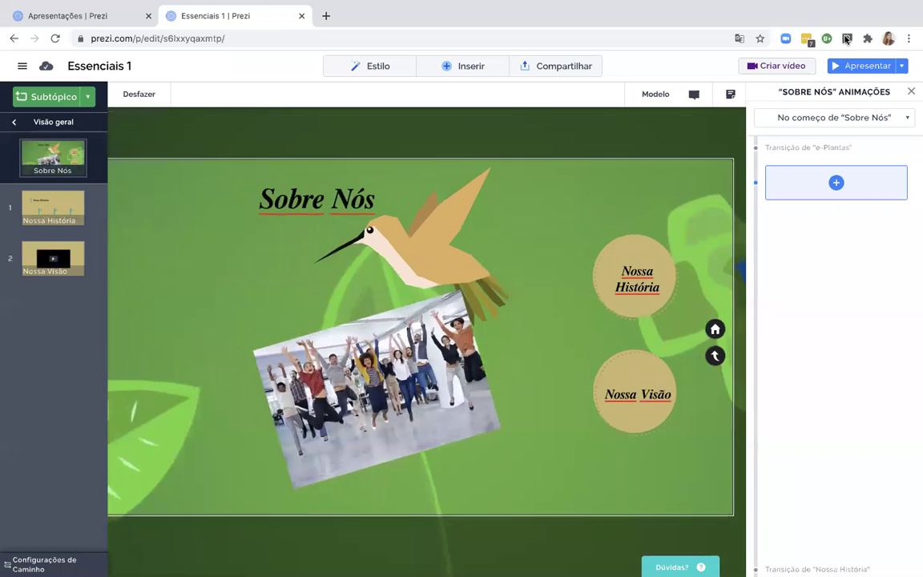
Enter the "O Futuro" topic from the overview and delete its company name, body text, logo square and logo caption placeholders
{"action": "left_click", "coordinate": [715, 357]}
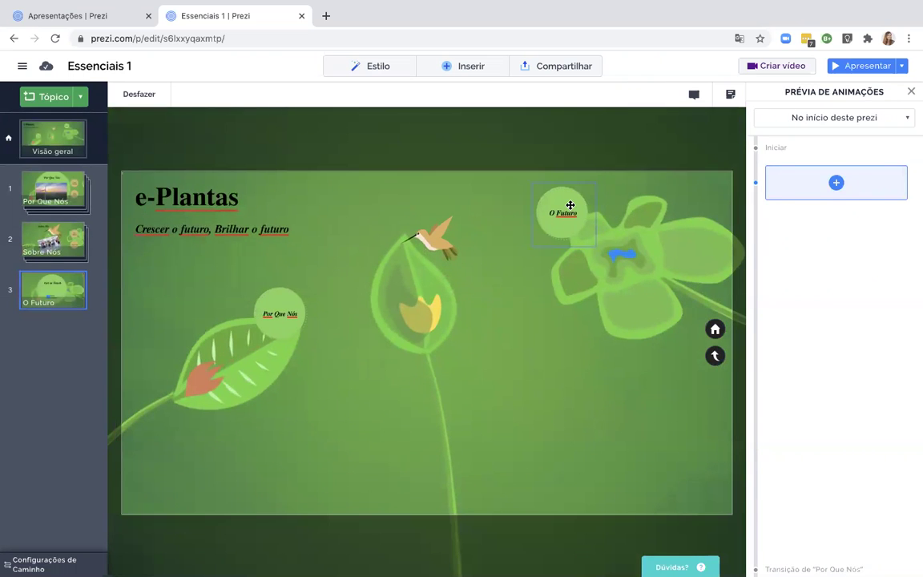
{"action": "left_click", "coordinate": [570, 205]}
{"action": "left_click", "coordinate": [563, 176]}
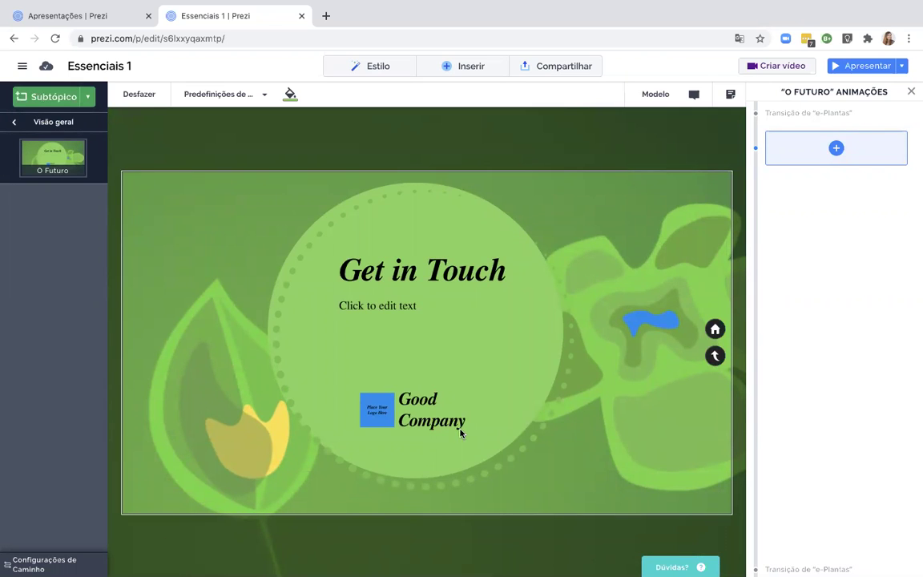
{"action": "left_click", "coordinate": [423, 420]}
{"action": "right_click", "coordinate": [422, 418]}
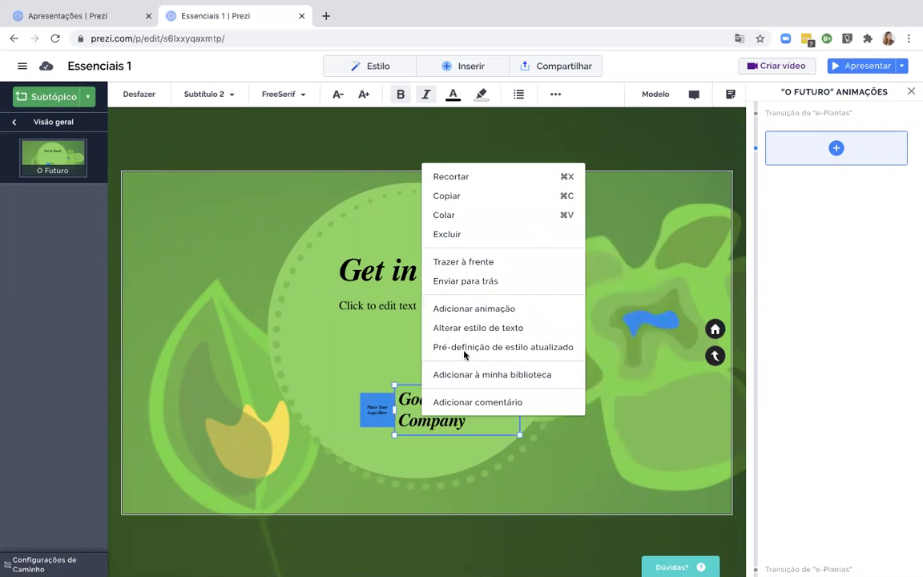
{"action": "left_click", "coordinate": [441, 234]}
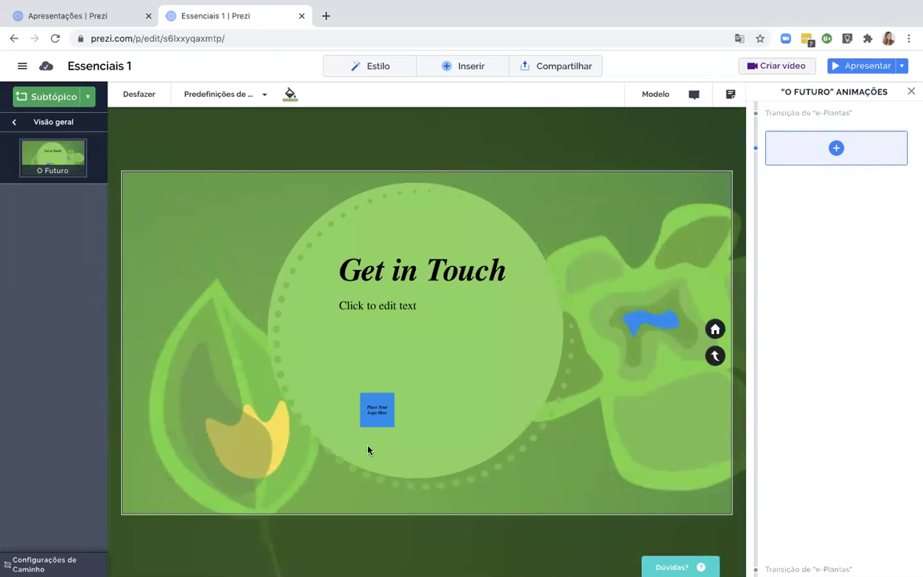
{"action": "right_click", "coordinate": [377, 405]}
{"action": "left_click", "coordinate": [393, 198]}
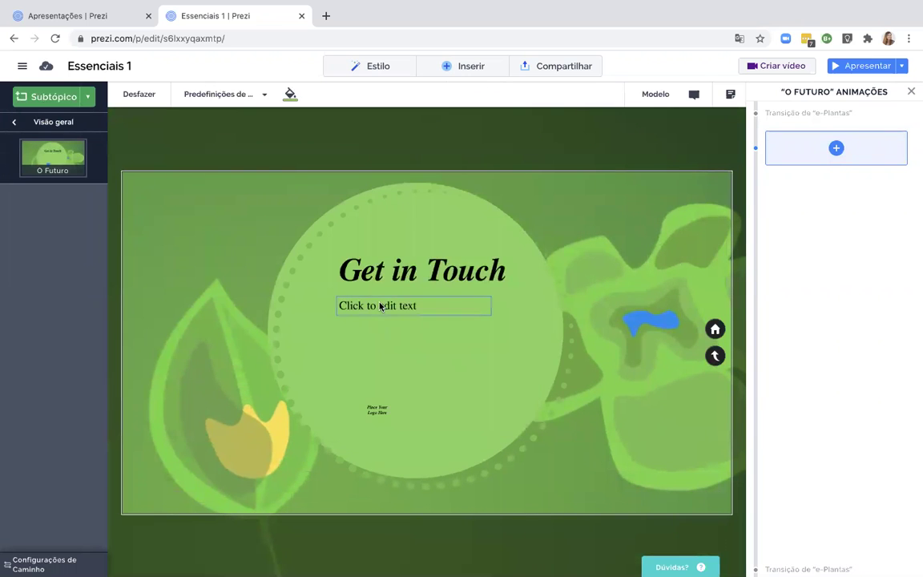
{"action": "right_click", "coordinate": [379, 304]}
{"action": "left_click", "coordinate": [410, 373]}
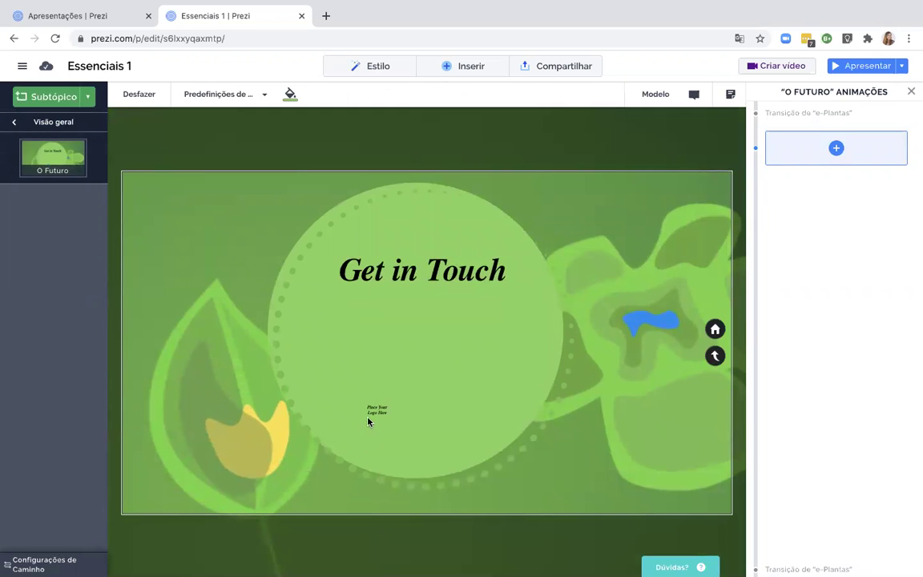
{"action": "right_click", "coordinate": [373, 406]}
{"action": "left_click", "coordinate": [398, 226]}
Move the "Get in Touch" heading up within the circle and replace its text with "Análise"
{"action": "left_click", "coordinate": [432, 270]}
{"action": "left_click_drag", "start_coordinate": [433, 271], "coordinate": [423, 237]}
{"action": "double_click", "coordinate": [425, 238]}
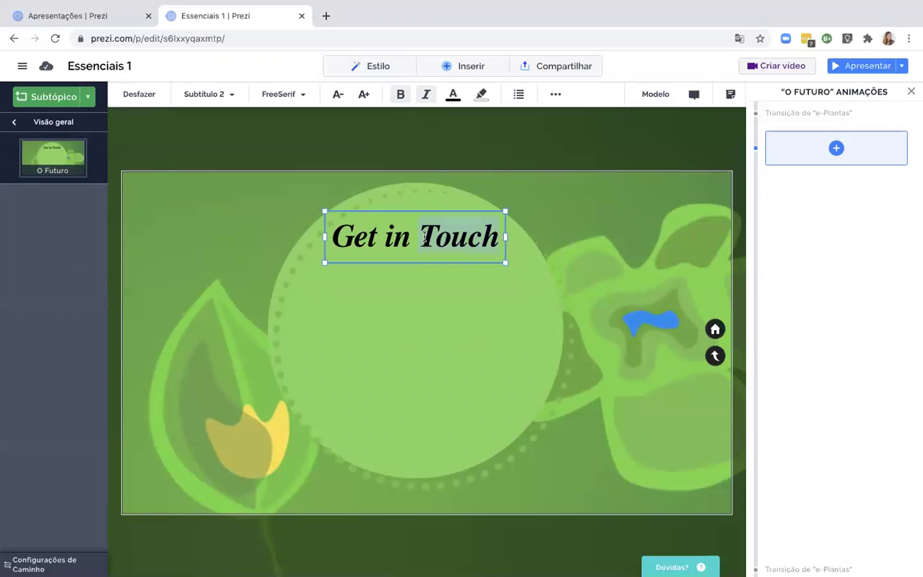
{"action": "type", "text": "Ana"}
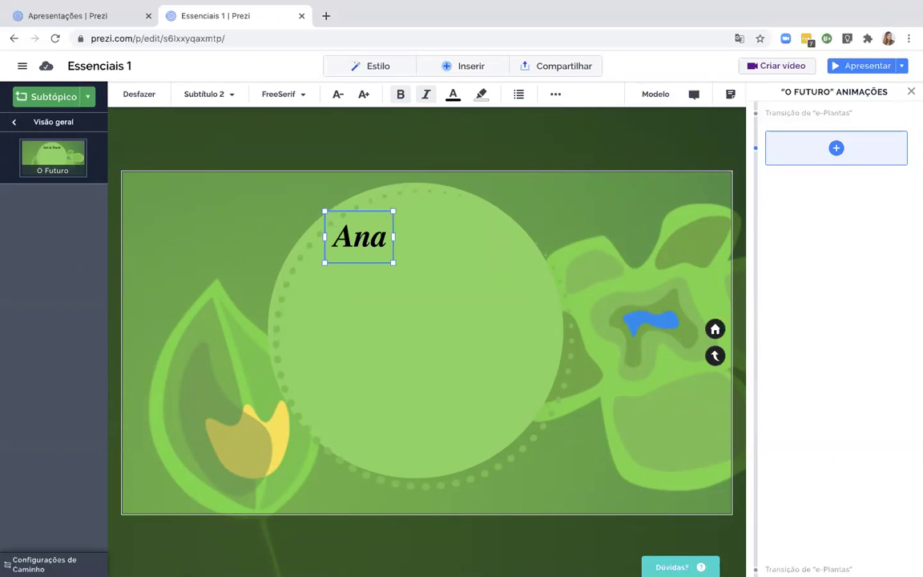
{"action": "key", "text": "BackSpace"}
{"action": "type", "text": "álise"}
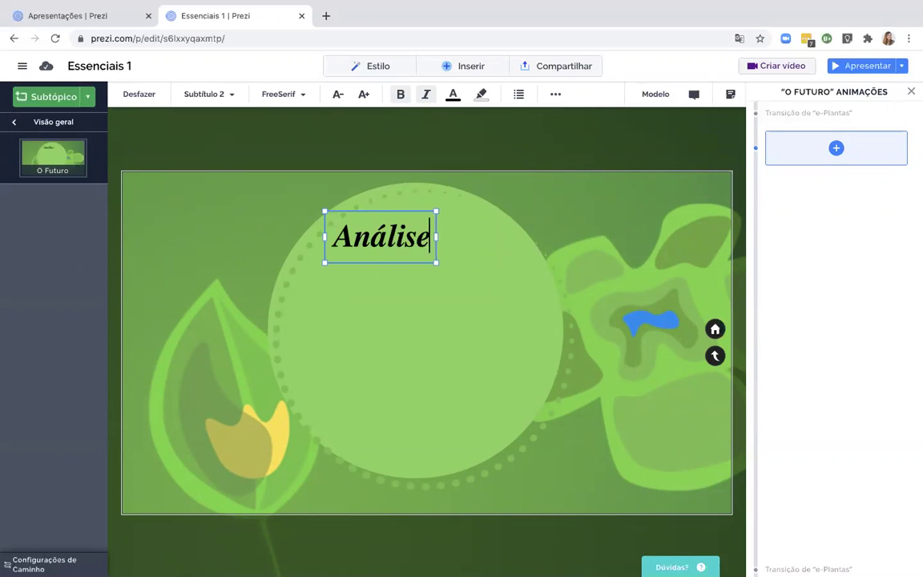
{"action": "left_click", "coordinate": [461, 324]}
Examine the line, column and pie chart designs available for insertion and return to the list of chart types
{"action": "left_click", "coordinate": [437, 65]}
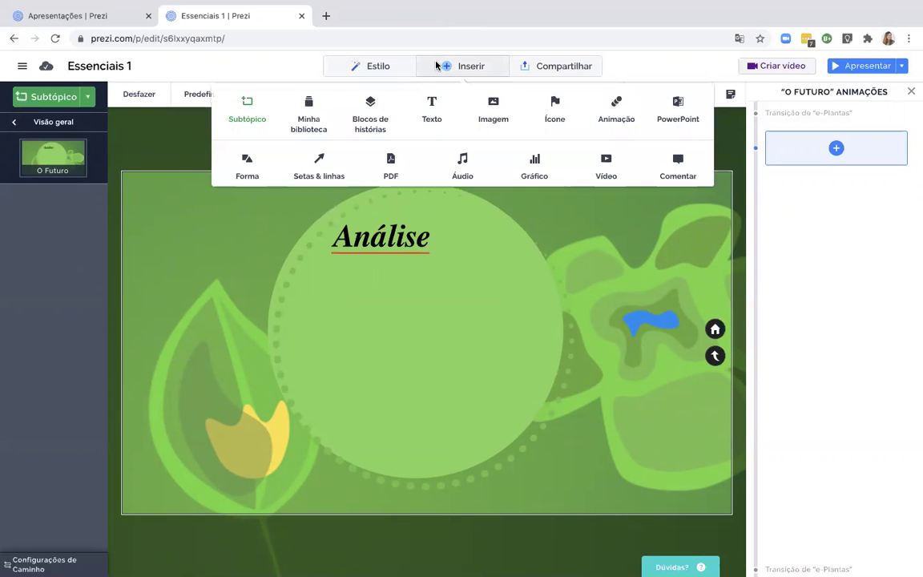
{"action": "left_click", "coordinate": [540, 169]}
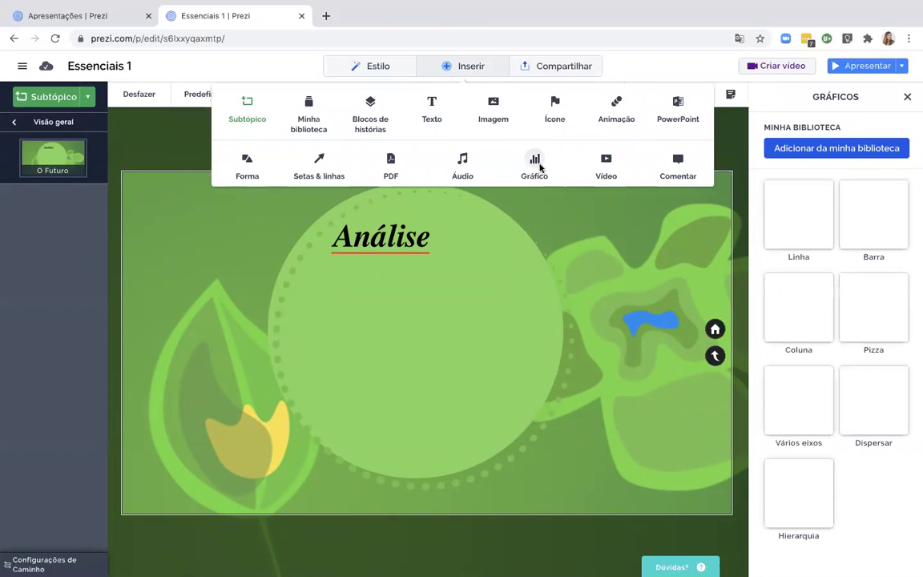
{"action": "left_click", "coordinate": [823, 234]}
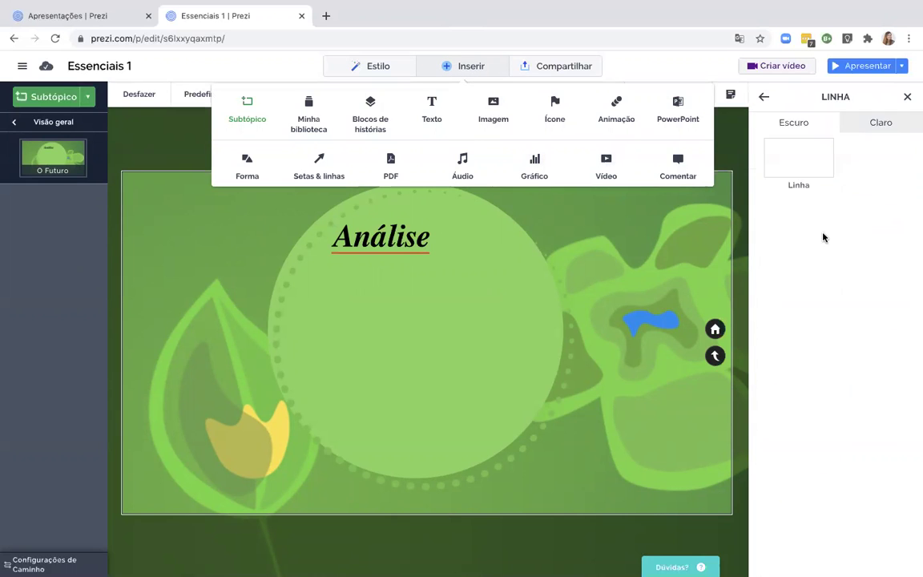
{"action": "left_click", "coordinate": [764, 96]}
{"action": "left_click", "coordinate": [807, 313]}
{"action": "left_click", "coordinate": [763, 96]}
{"action": "left_click", "coordinate": [873, 305]}
{"action": "left_click", "coordinate": [763, 96]}
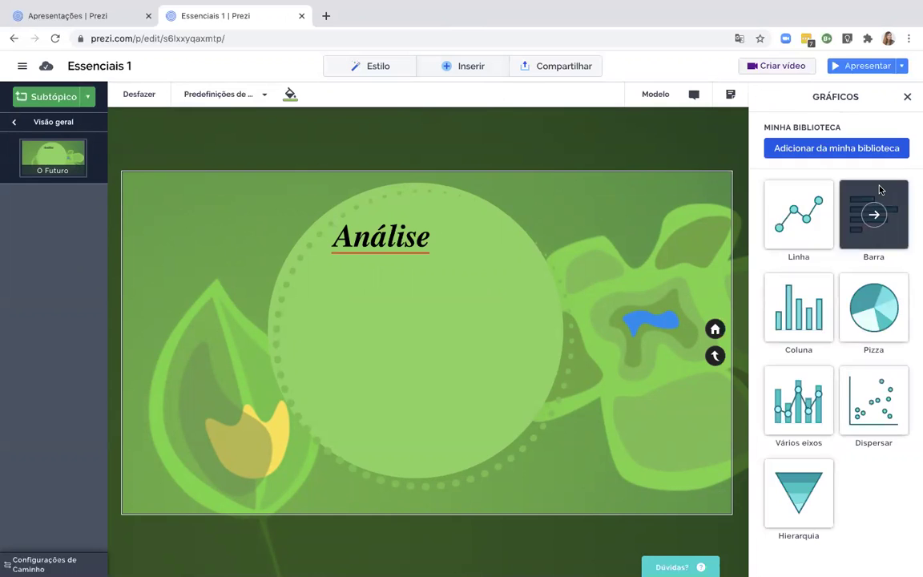
Insert a dark grouped (Agrupado) column chart and move it below the "Análise" heading inside the circle
{"action": "left_click", "coordinate": [875, 213]}
{"action": "left_click", "coordinate": [764, 96]}
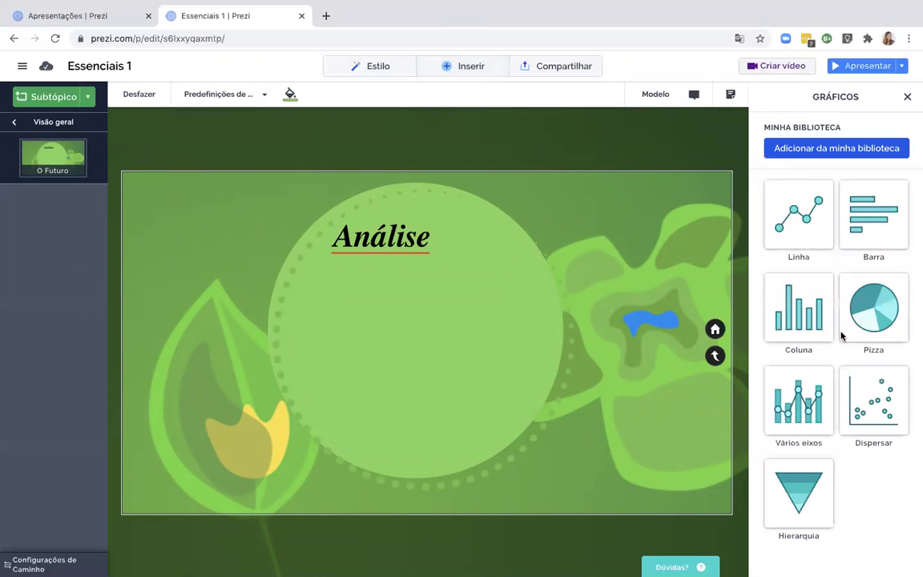
{"action": "left_click", "coordinate": [884, 413]}
{"action": "left_click", "coordinate": [764, 96]}
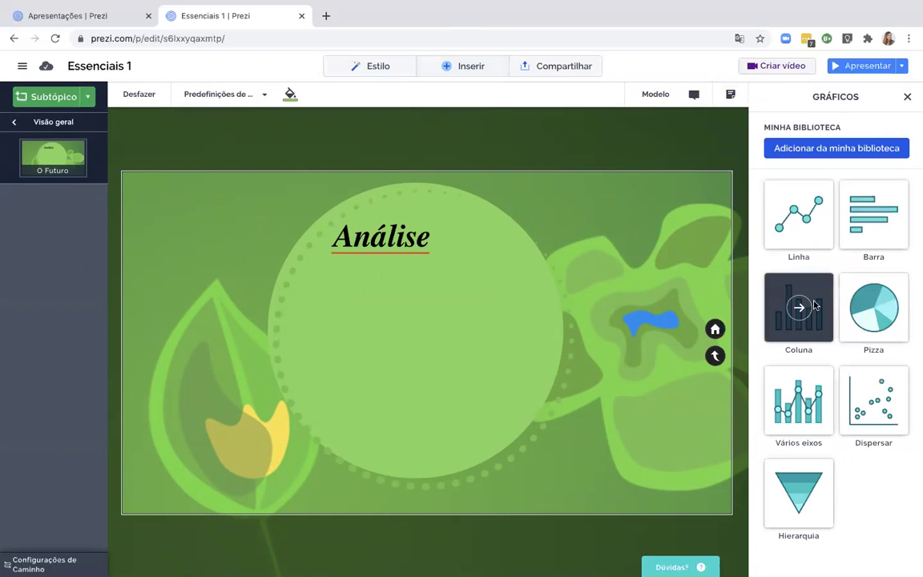
{"action": "left_click", "coordinate": [809, 303]}
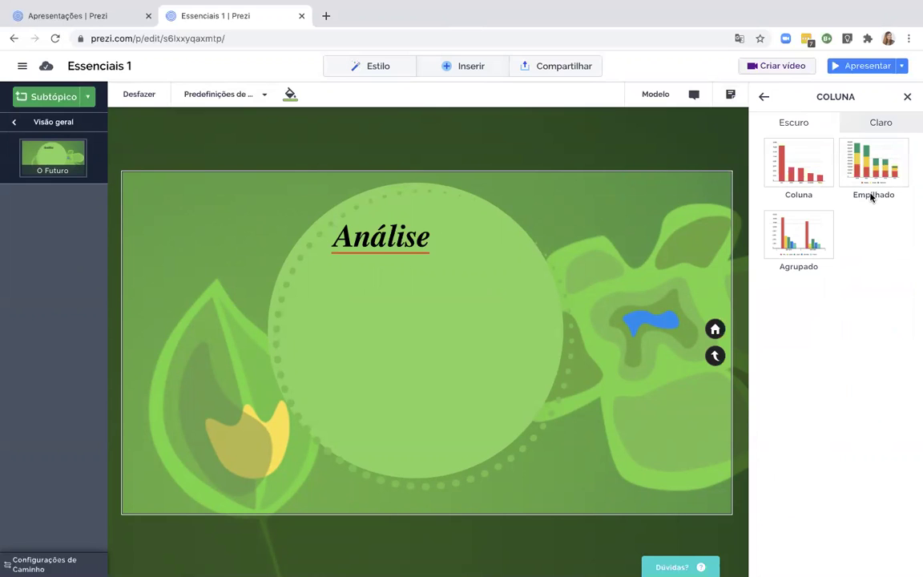
{"action": "left_click", "coordinate": [797, 215]}
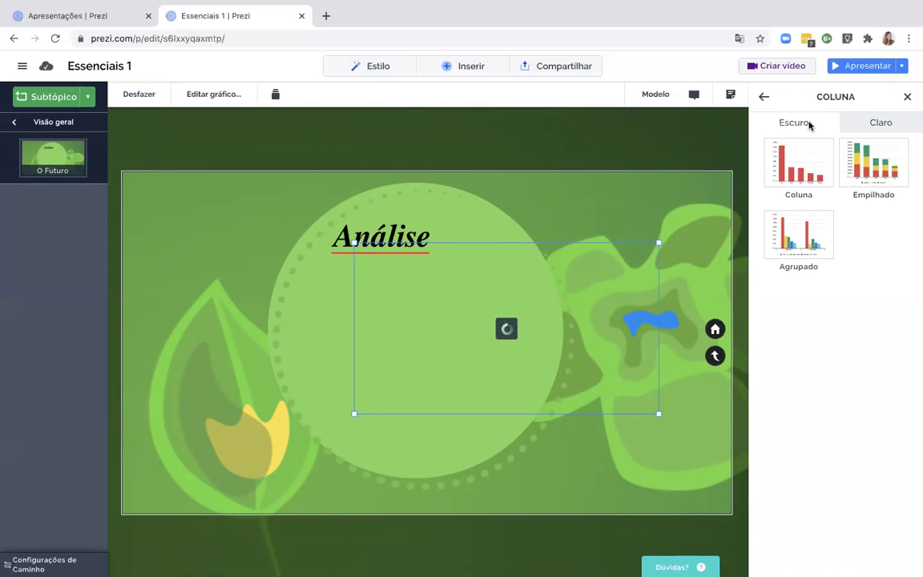
{"action": "left_click", "coordinate": [866, 129]}
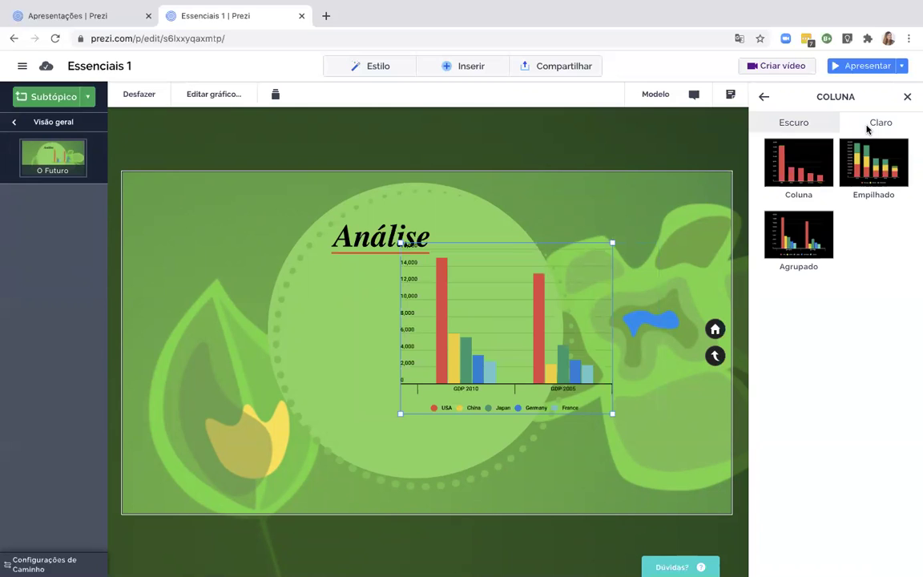
{"action": "left_click_drag", "start_coordinate": [582, 278], "coordinate": [497, 307]}
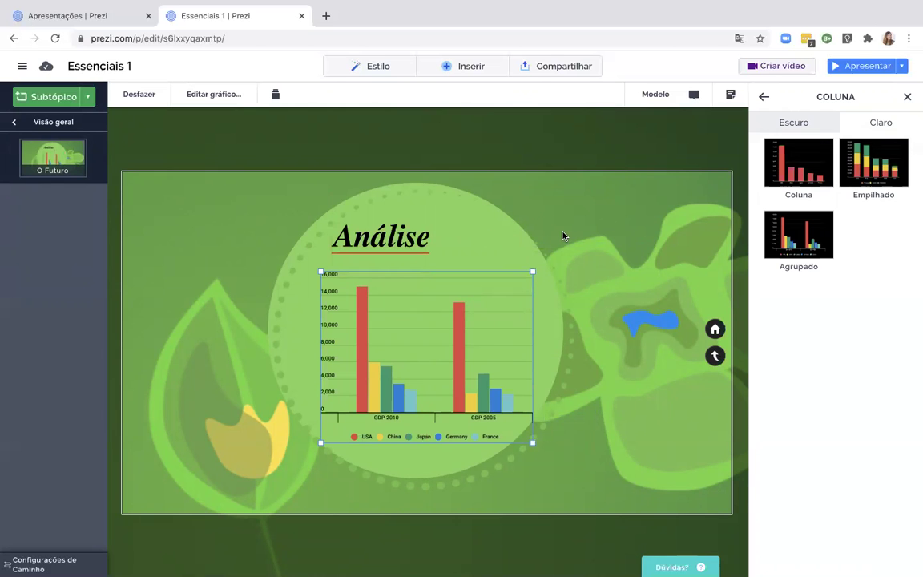
{"action": "left_click", "coordinate": [907, 97]}
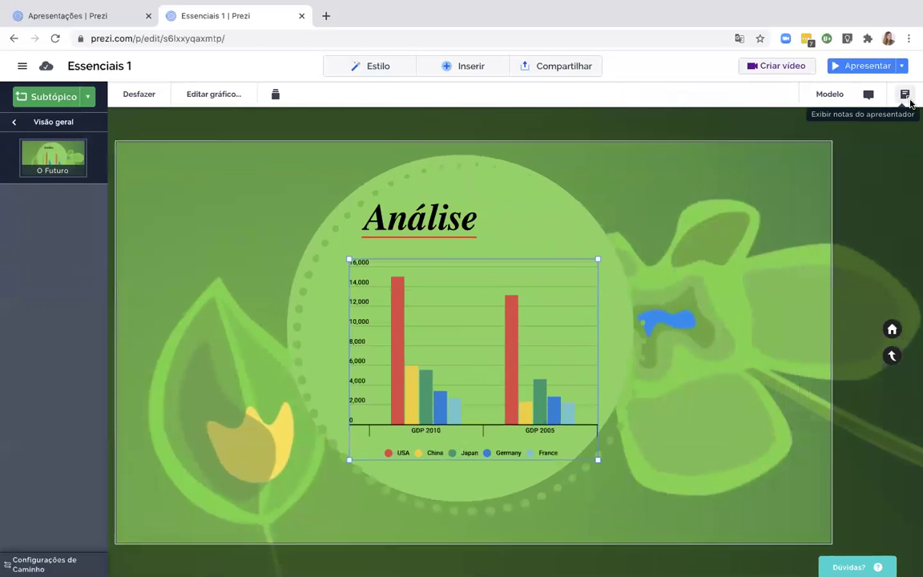
Open the chart's data for editing and rename the two row labels as "Vendas 2020" and "Vendas 2017"
{"action": "left_click", "coordinate": [195, 97]}
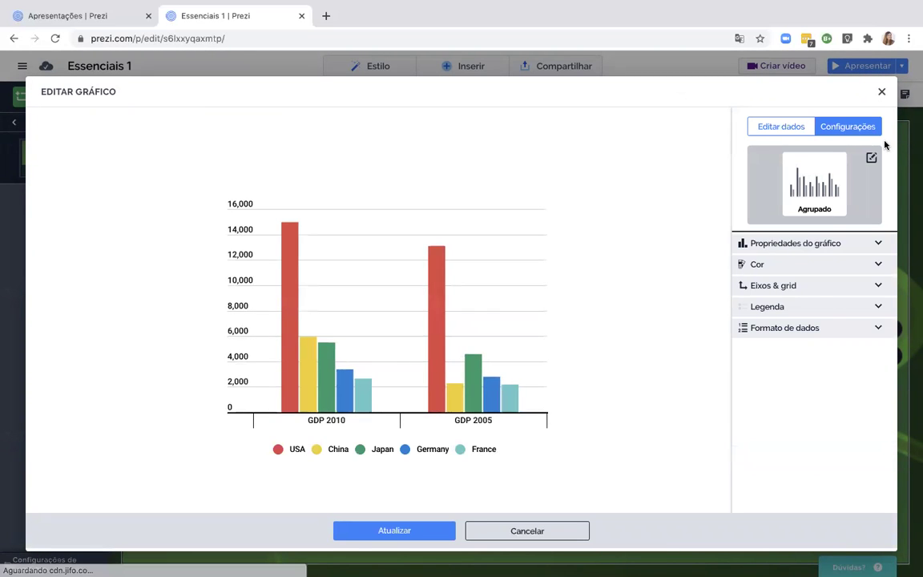
{"action": "left_click", "coordinate": [775, 131]}
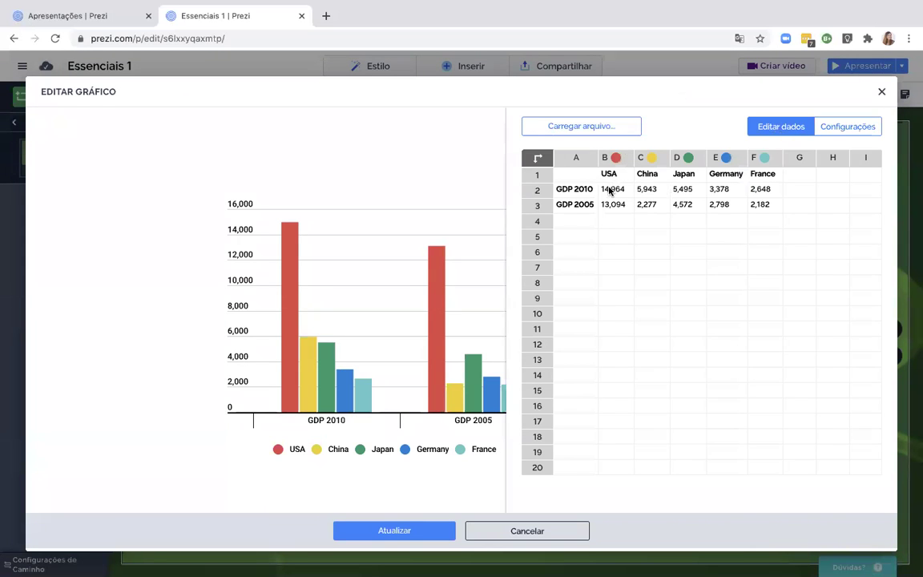
{"action": "left_click", "coordinate": [573, 192]}
{"action": "type", "text": "Vendas"}
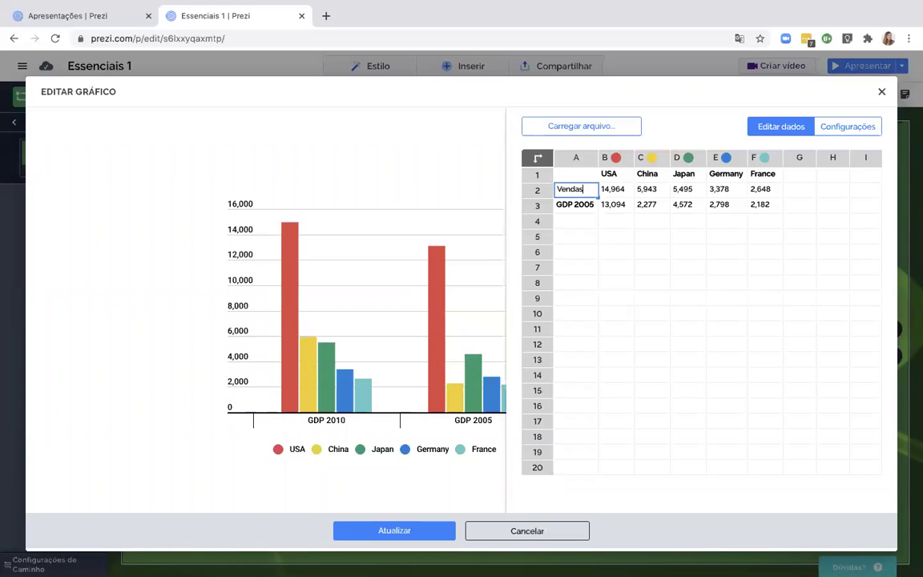
{"action": "type", "text": " 2010"}
{"action": "key", "text": "Return"}
{"action": "type", "text": "Vendas 2017"}
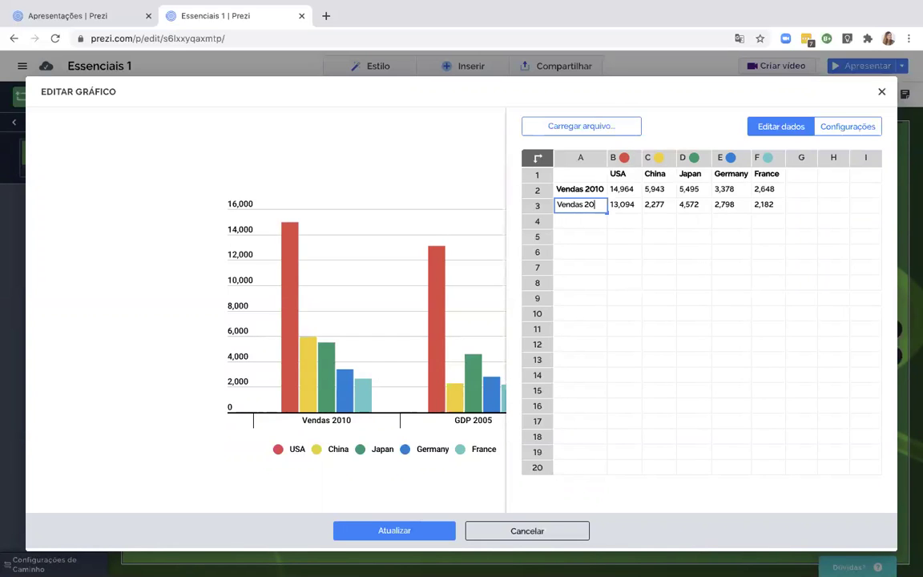
{"action": "double_click", "coordinate": [594, 190]}
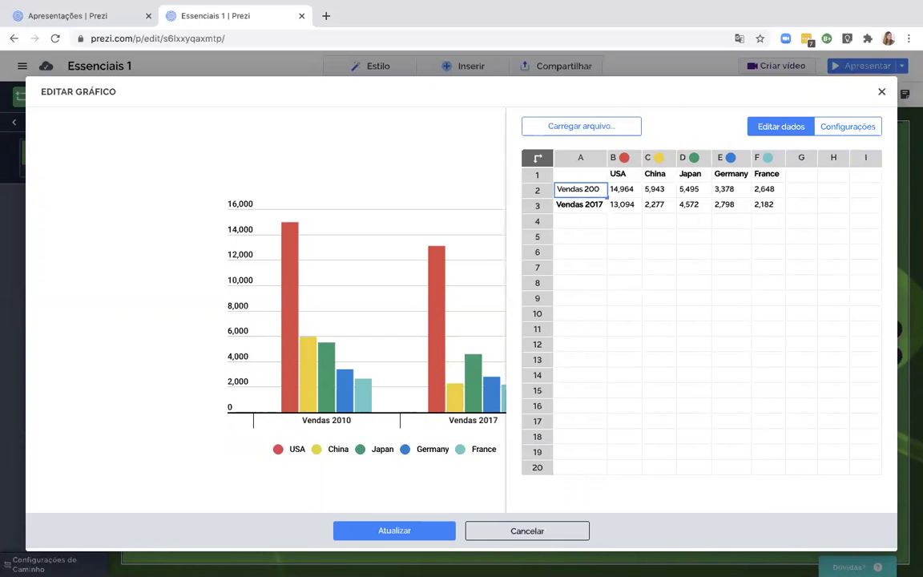
{"action": "left_click", "coordinate": [620, 194]}
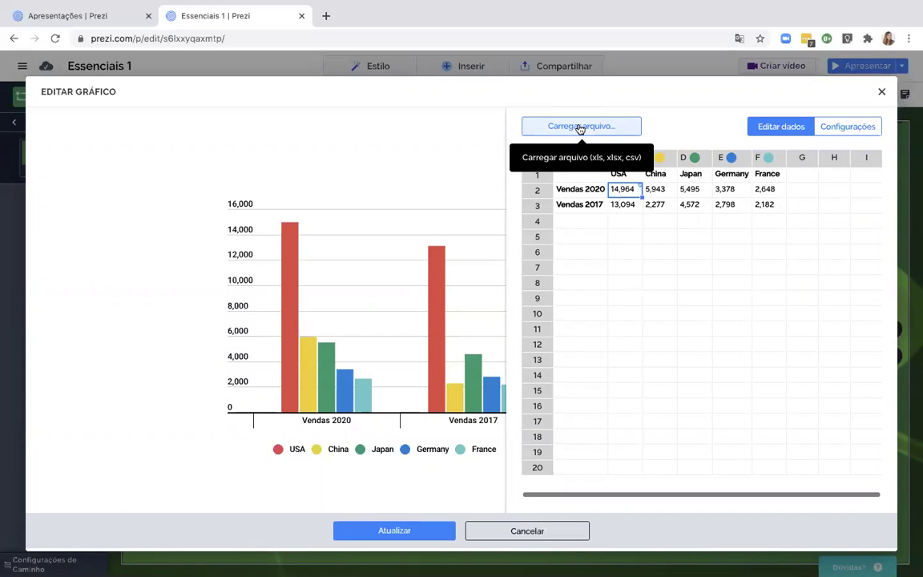
{"action": "left_click", "coordinate": [583, 225]}
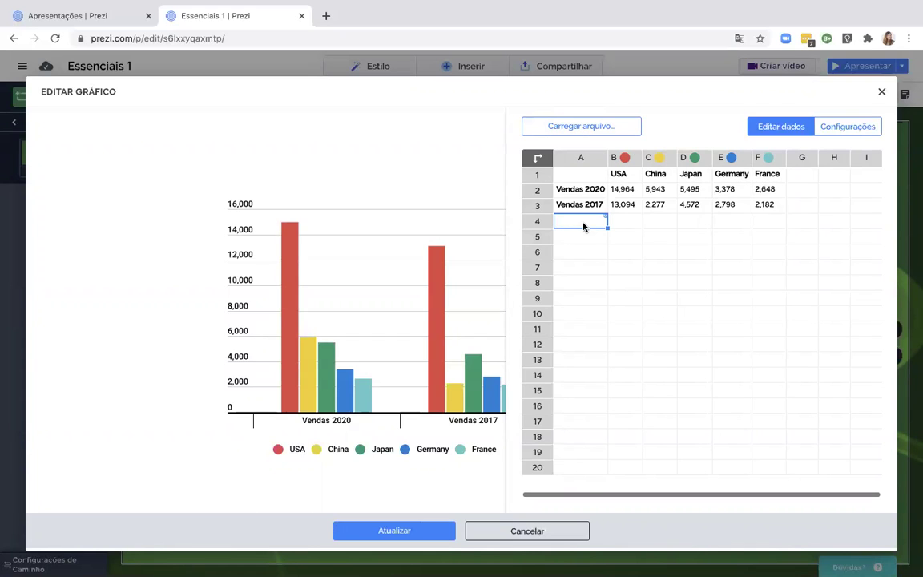
{"action": "left_click", "coordinate": [566, 175]}
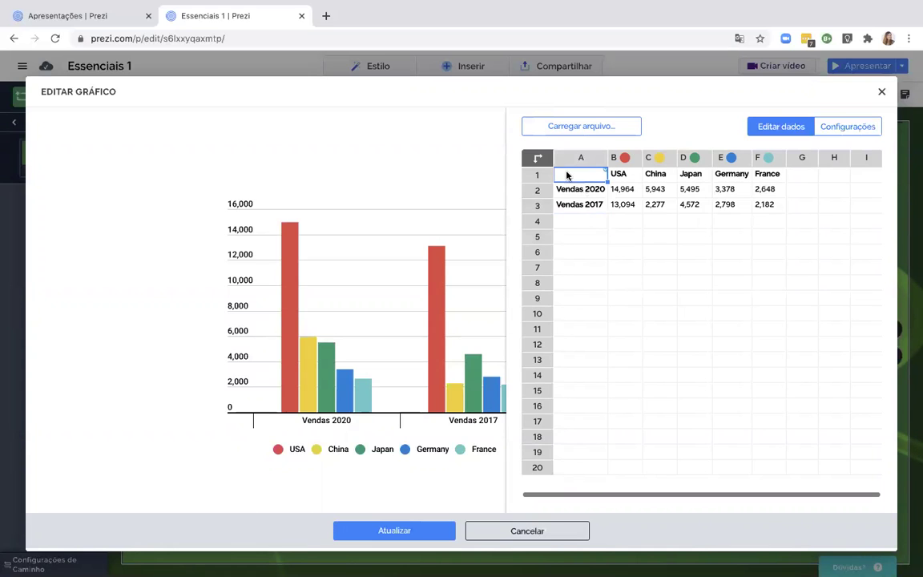
{"action": "right_click", "coordinate": [566, 176]}
{"action": "left_click", "coordinate": [789, 270]}
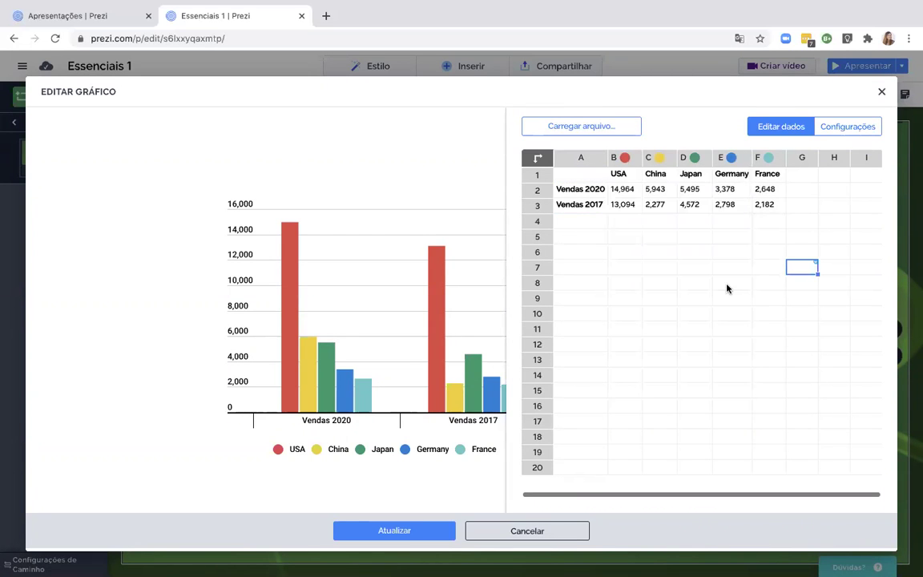
Turn on the display of values on the chart's columns in its chart properties
{"action": "left_click", "coordinate": [829, 127]}
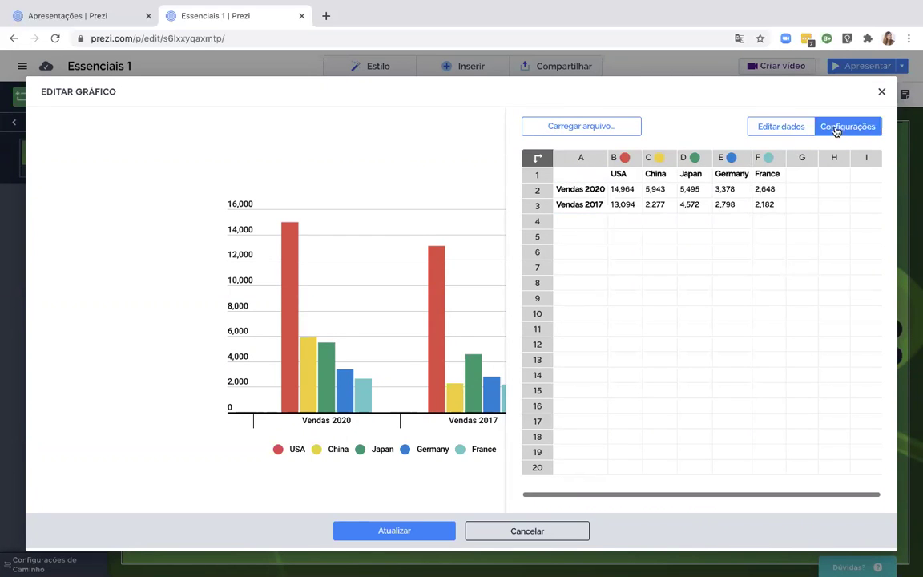
{"action": "left_click", "coordinate": [801, 245]}
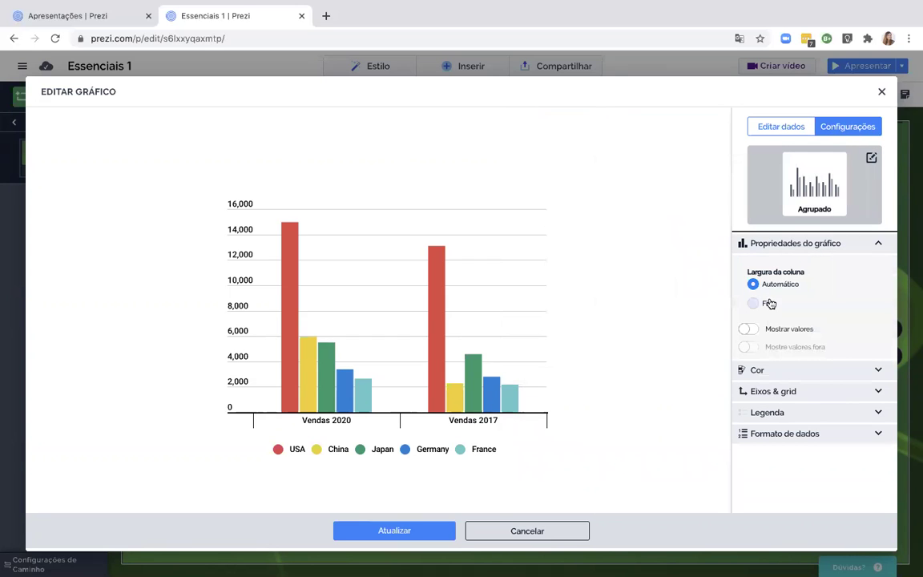
{"action": "left_click", "coordinate": [749, 329]}
Change the colour of the USA series to turquoise
{"action": "left_click", "coordinate": [801, 371]}
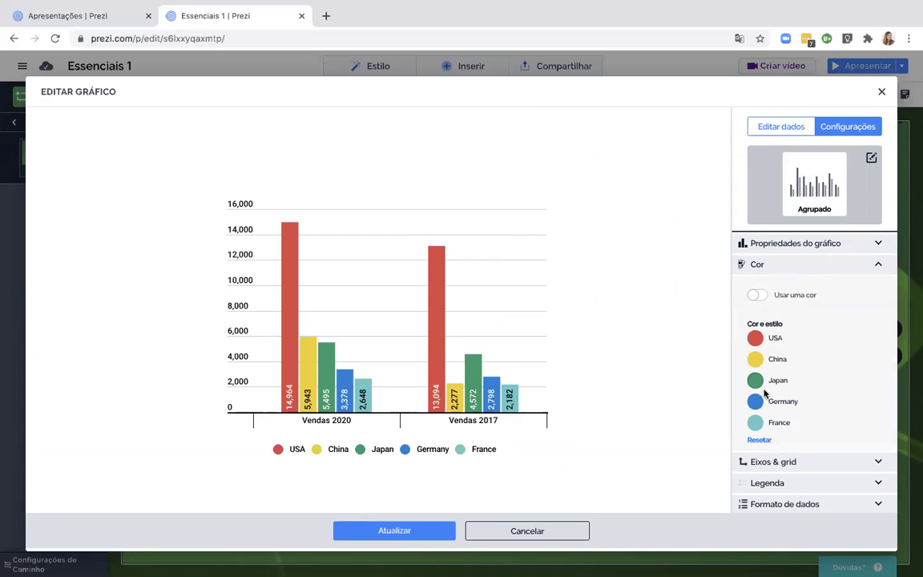
{"action": "left_click", "coordinate": [755, 337]}
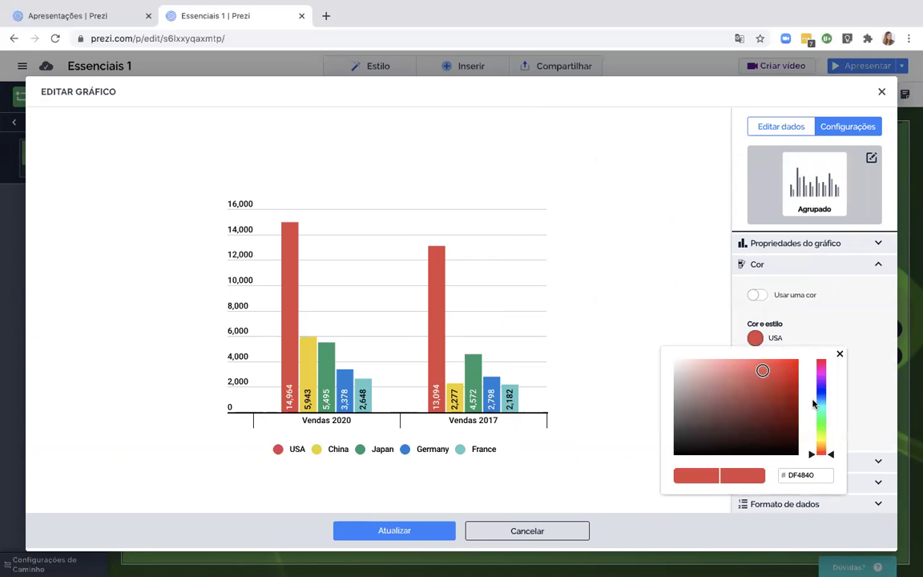
{"action": "left_click", "coordinate": [820, 404]}
{"action": "left_click", "coordinate": [839, 324]}
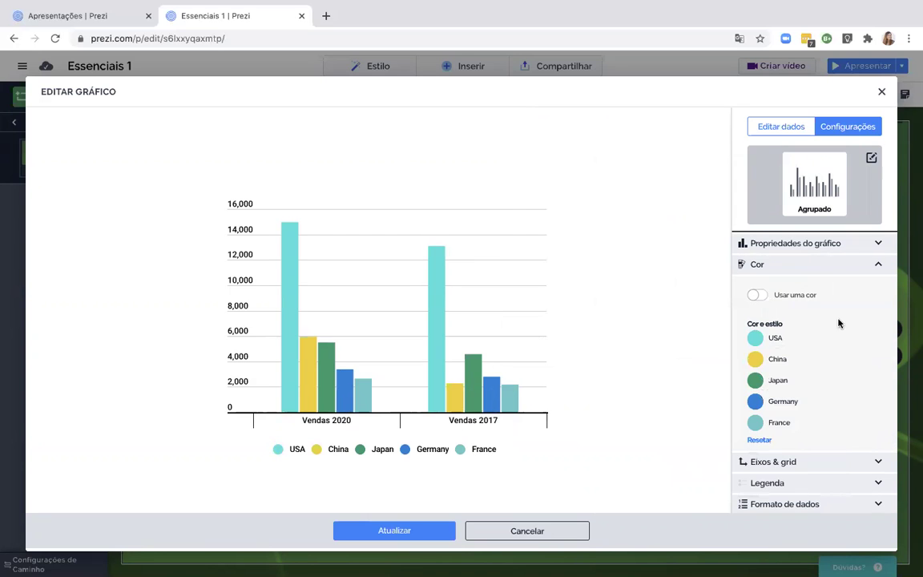
Name the chart's X axis "País" and its Y axis "Vendas"
{"action": "left_click", "coordinate": [787, 461]}
{"action": "left_click", "coordinate": [777, 443]}
{"action": "type", "text": "País"}
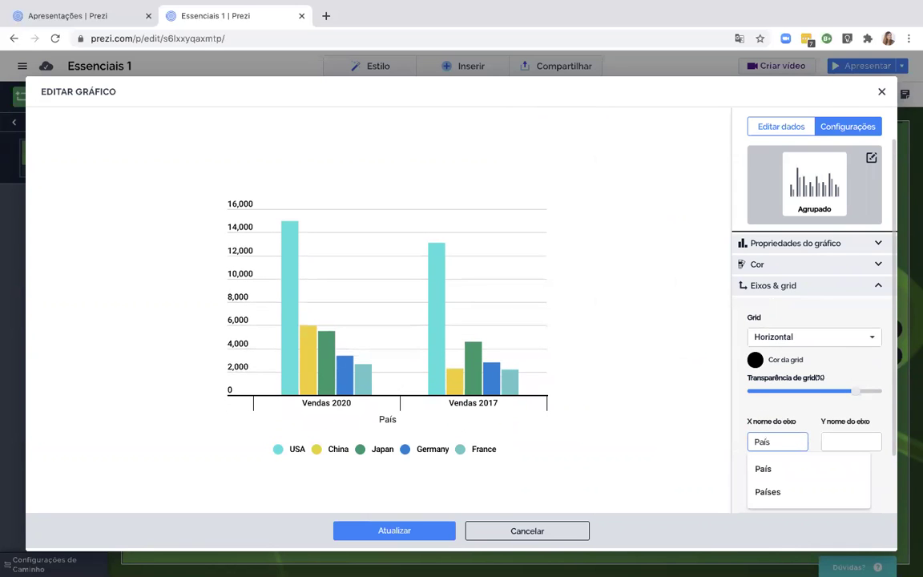
{"action": "left_click", "coordinate": [834, 440]}
{"action": "type", "text": "Vendas"}
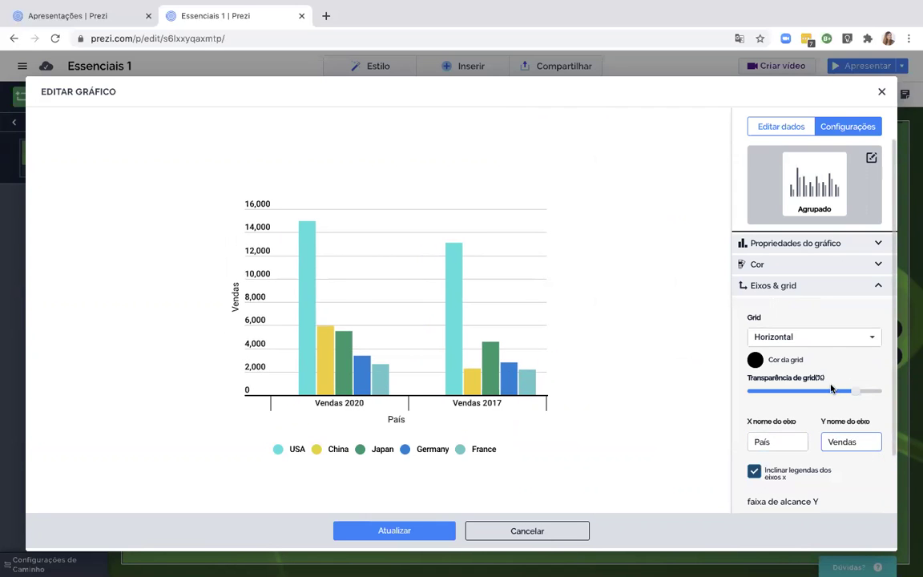
Review the chart's legend and data format settings and apply the chart edits to the presentation
{"action": "scroll", "coordinate": [821, 355], "scroll_direction": "down", "scroll_amount": 2}
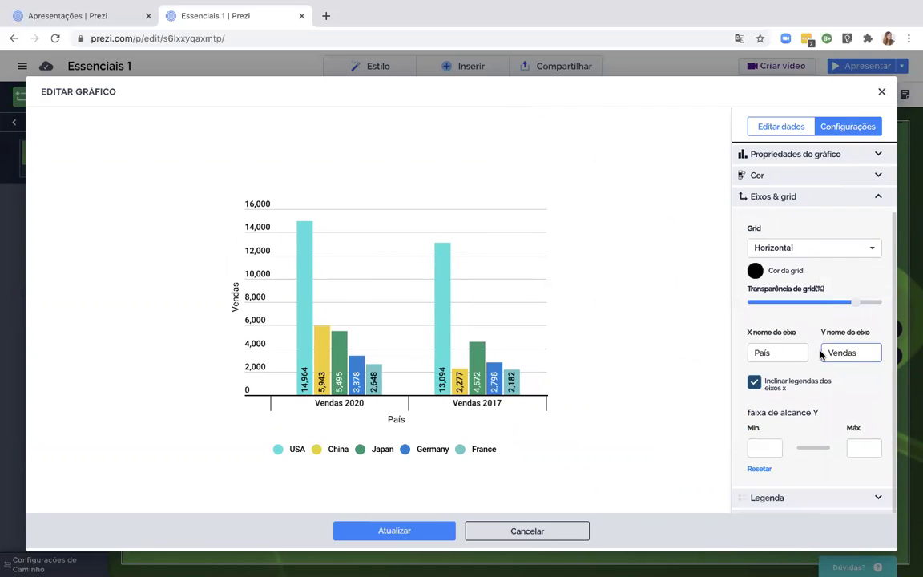
{"action": "left_click", "coordinate": [775, 500]}
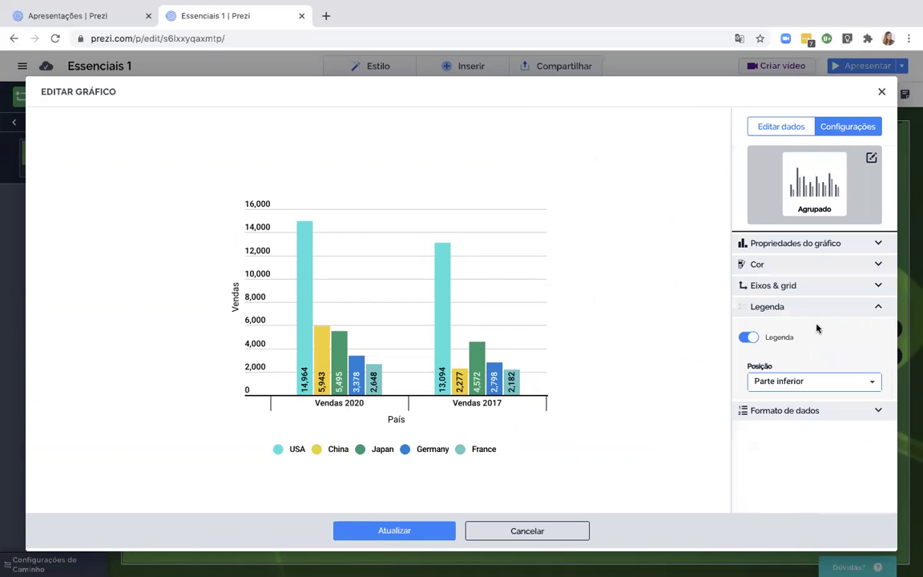
{"action": "left_click", "coordinate": [766, 414]}
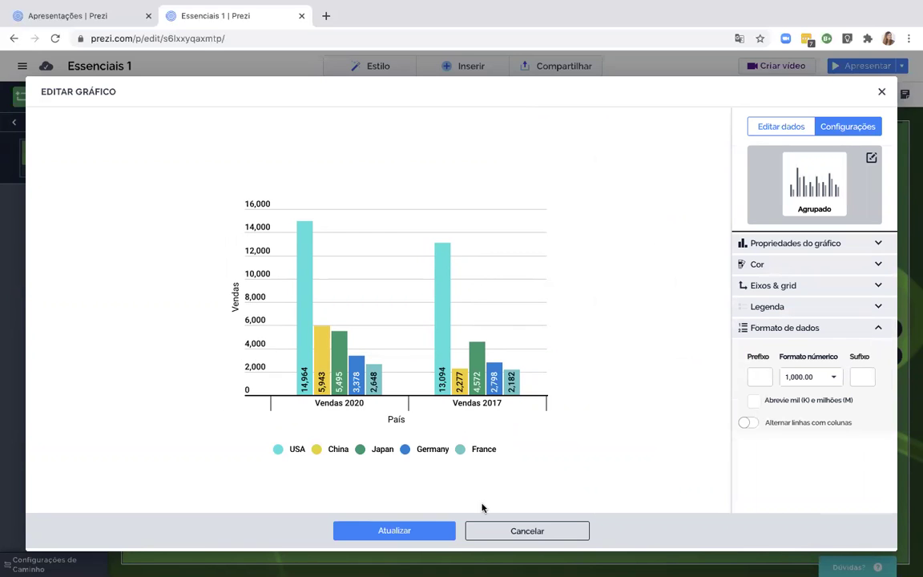
{"action": "left_click", "coordinate": [410, 532]}
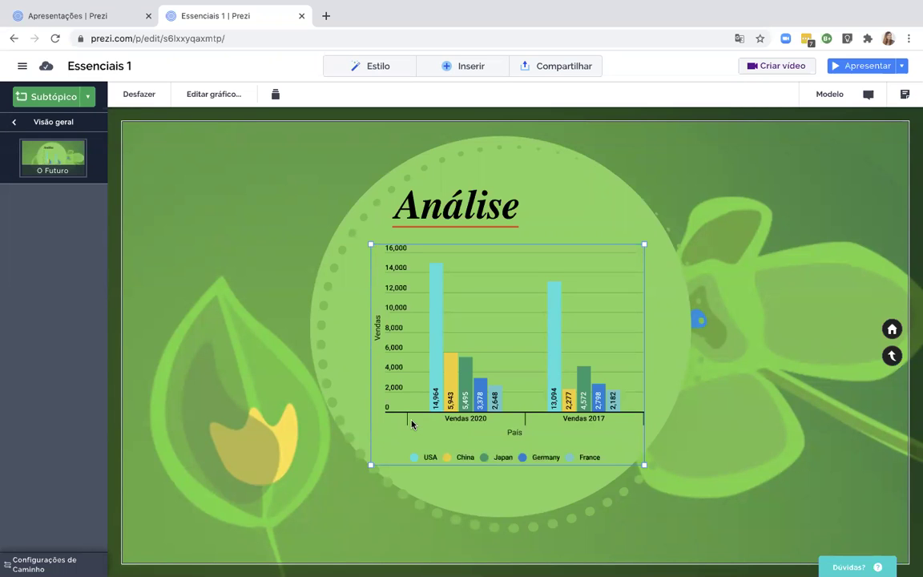
Search the icons for "dinheiro" and insert the black outlined money bag with the pound sign over the chart
{"action": "left_click", "coordinate": [461, 70]}
{"action": "left_click", "coordinate": [552, 103]}
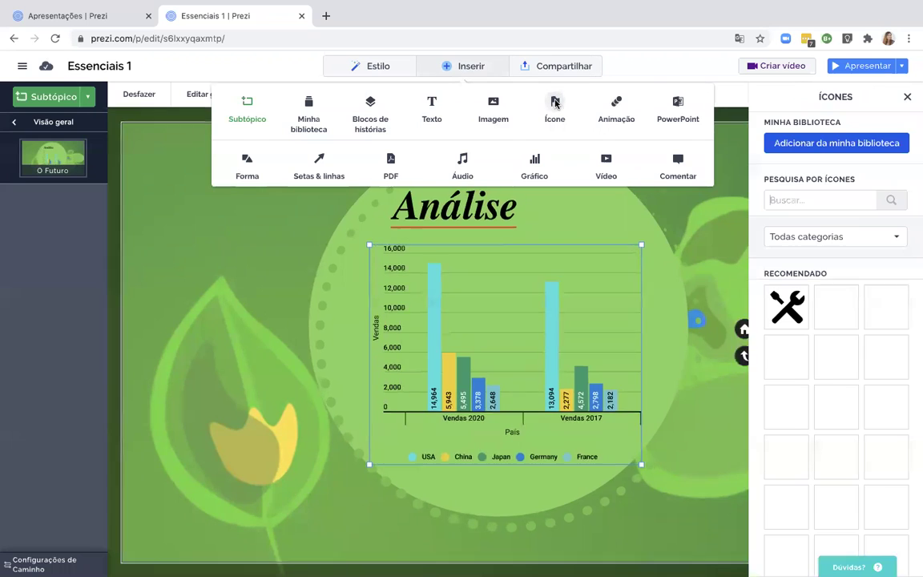
{"action": "left_click", "coordinate": [832, 204]}
{"action": "type", "text": "dinheiro"}
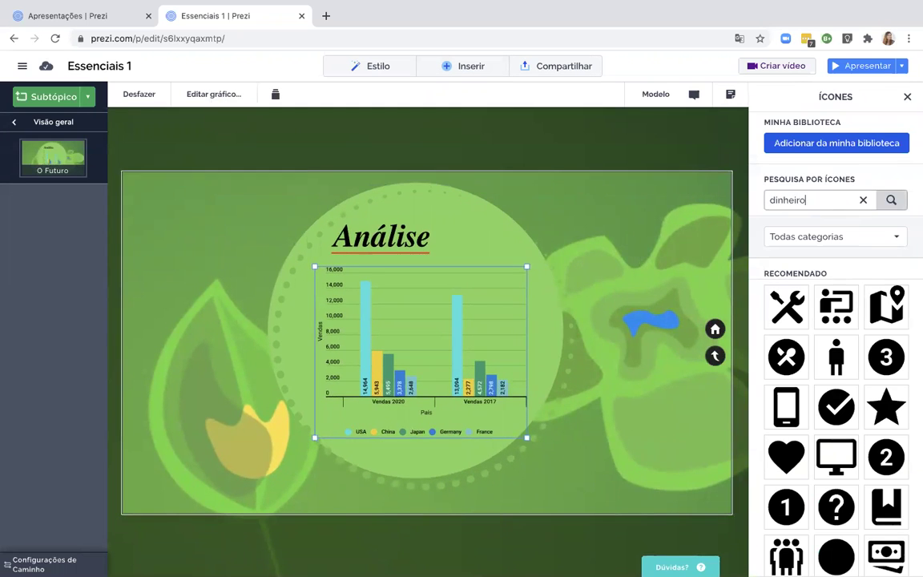
{"action": "key", "text": "Return"}
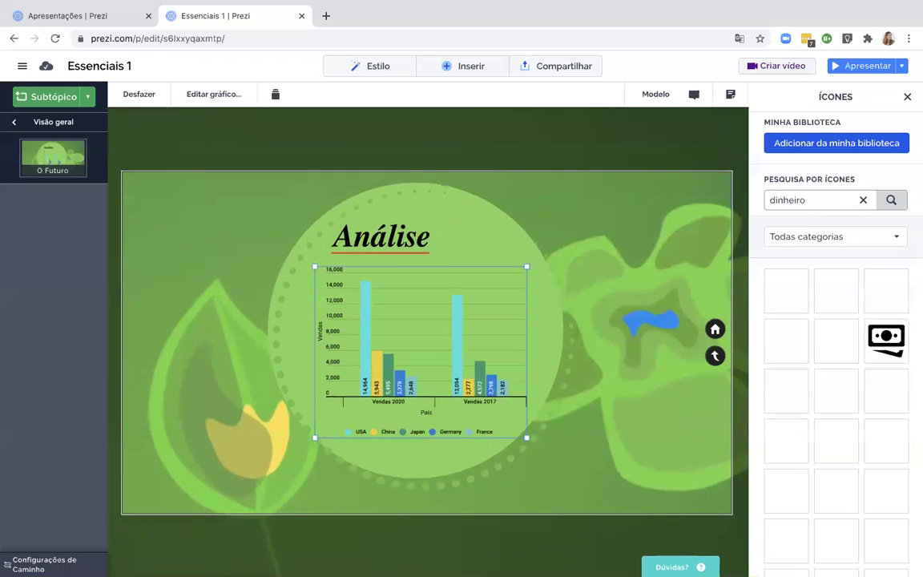
{"action": "scroll", "coordinate": [858, 331], "scroll_direction": "down", "scroll_amount": 1}
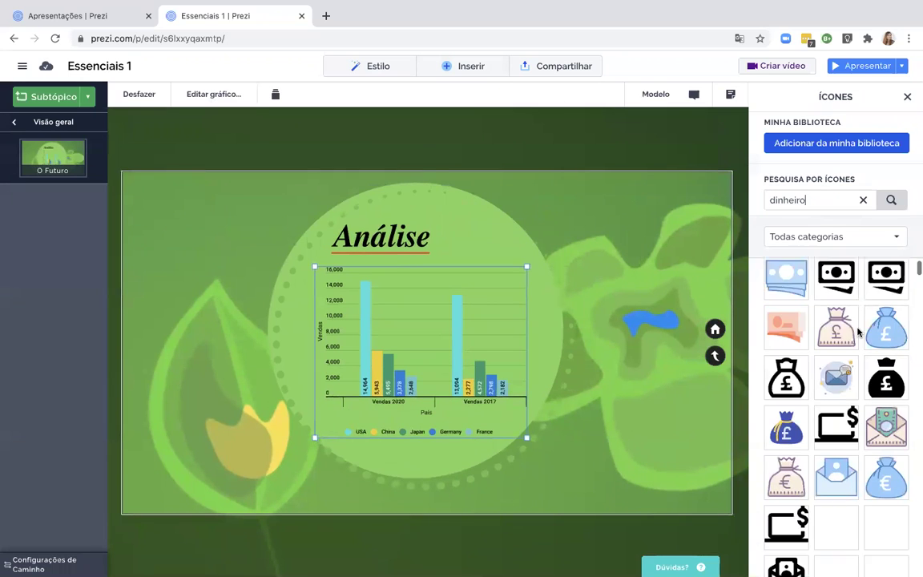
{"action": "scroll", "coordinate": [858, 331], "scroll_direction": "down", "scroll_amount": 1}
{"action": "left_click_drag", "start_coordinate": [849, 329], "coordinate": [444, 318]}
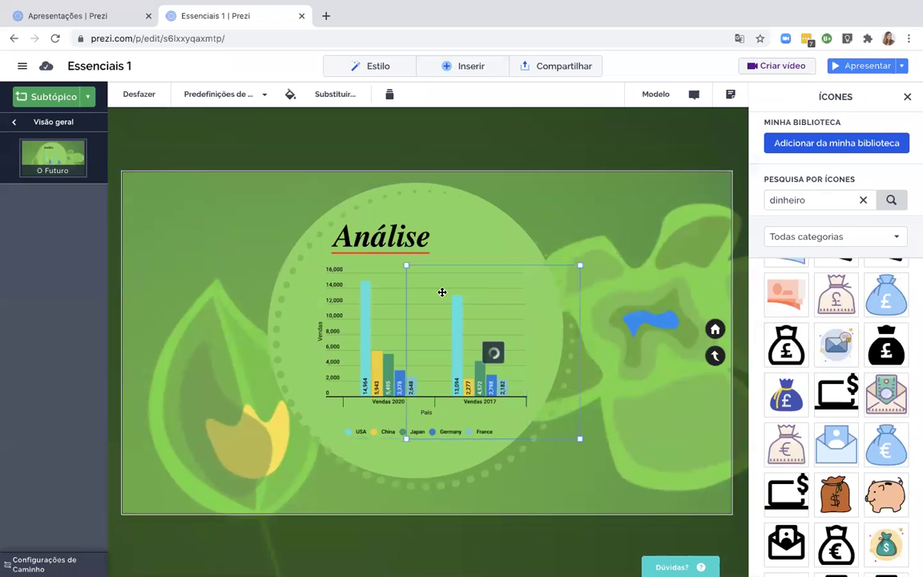
Shrink the money bag icon and place it between the chart's two column groups, beside the 2017 USA column
{"action": "left_click_drag", "start_coordinate": [551, 385], "coordinate": [564, 390]}
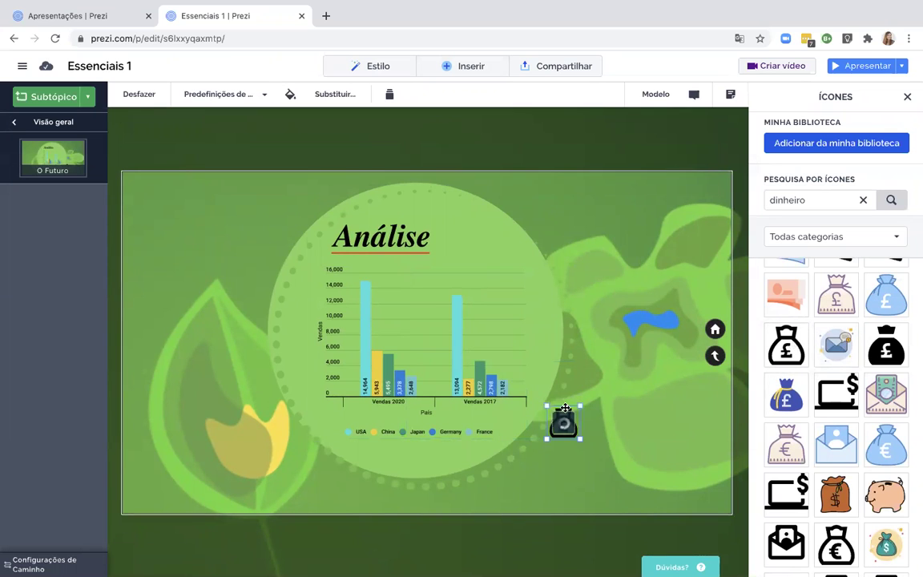
{"action": "left_click_drag", "start_coordinate": [492, 359], "coordinate": [458, 279]}
{"action": "left_click", "coordinate": [479, 306]}
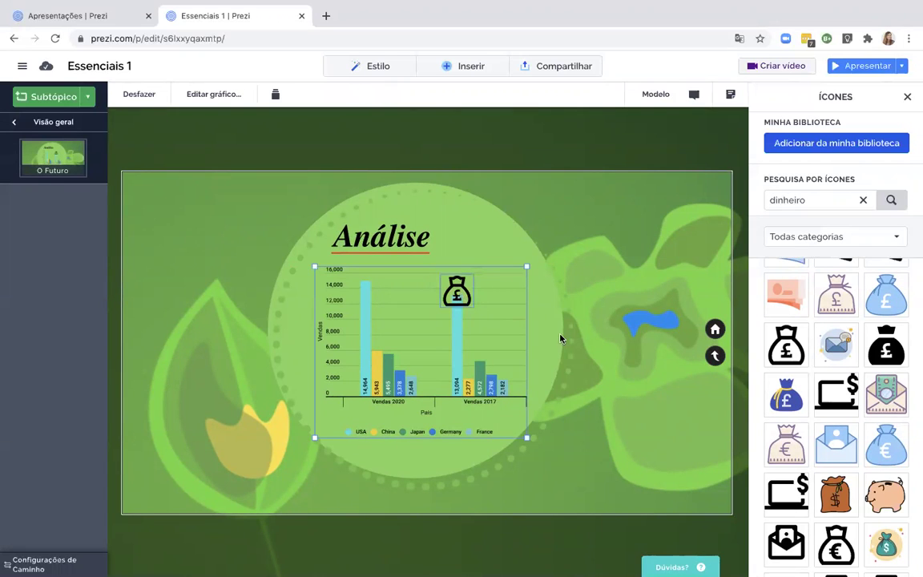
{"action": "left_click", "coordinate": [457, 292]}
{"action": "left_click_drag", "start_coordinate": [455, 296], "coordinate": [443, 357]}
Search the icons for "pergunta" and insert the black outlined speech bubble with the question mark
{"action": "left_click", "coordinate": [806, 199]}
{"action": "type", "text": "pergunta"}
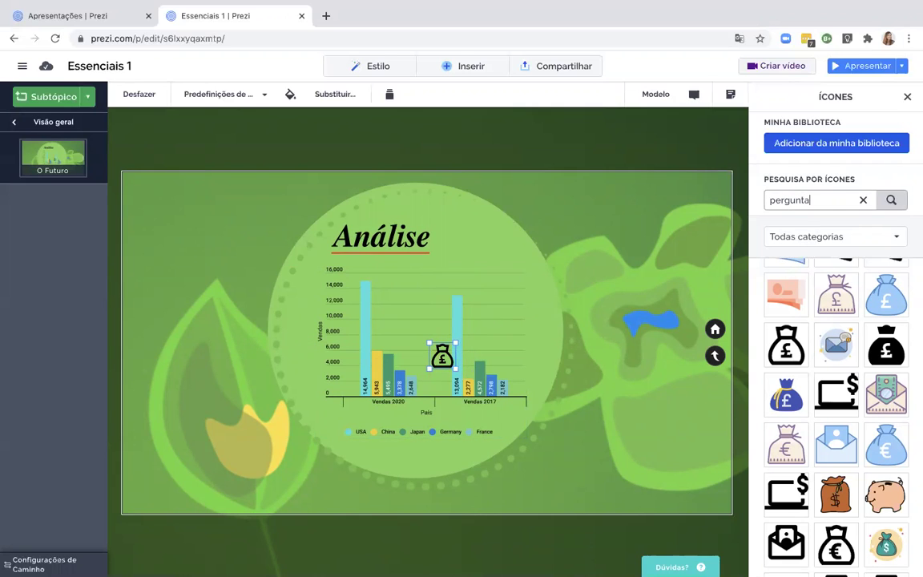
{"action": "key", "text": "Return"}
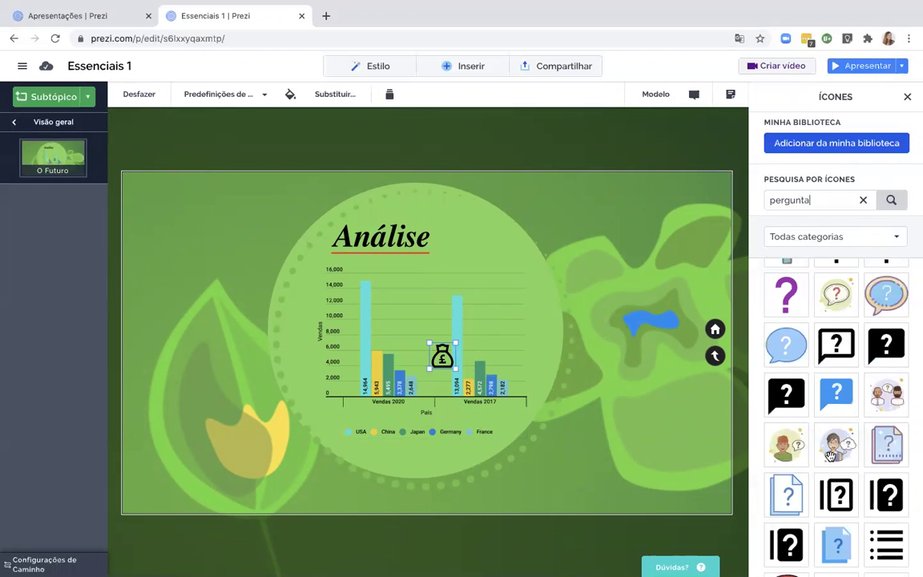
{"action": "left_click", "coordinate": [831, 455]}
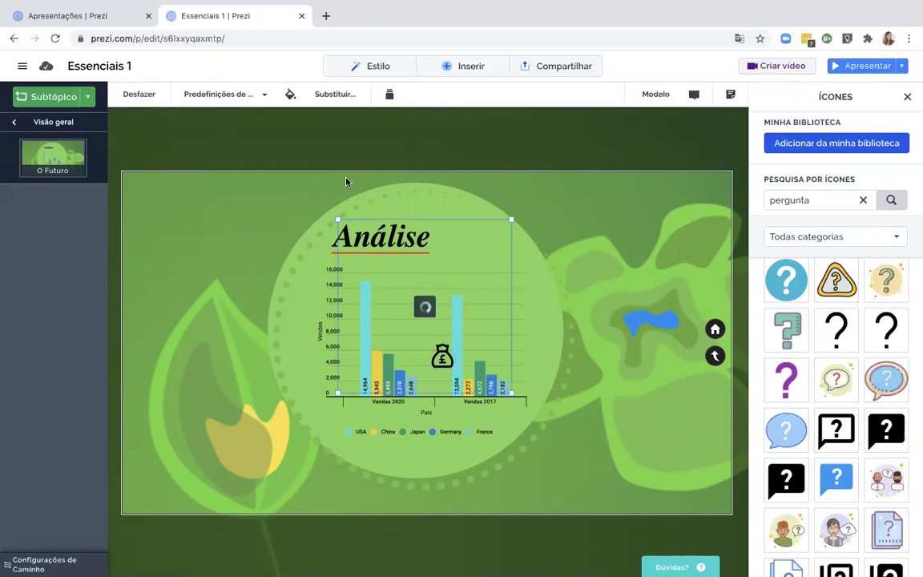
Shrink the question mark bubble and place it just above the 2017 France column of the chart
{"action": "left_click_drag", "start_coordinate": [336, 220], "coordinate": [524, 317]}
{"action": "mouse_move", "coordinate": [495, 377]}
{"action": "left_mouse_down"}
{"action": "mouse_move", "coordinate": [522, 354]}
{"action": "mouse_move", "coordinate": [509, 365]}
{"action": "left_mouse_up"}
{"action": "left_click", "coordinate": [582, 210]}
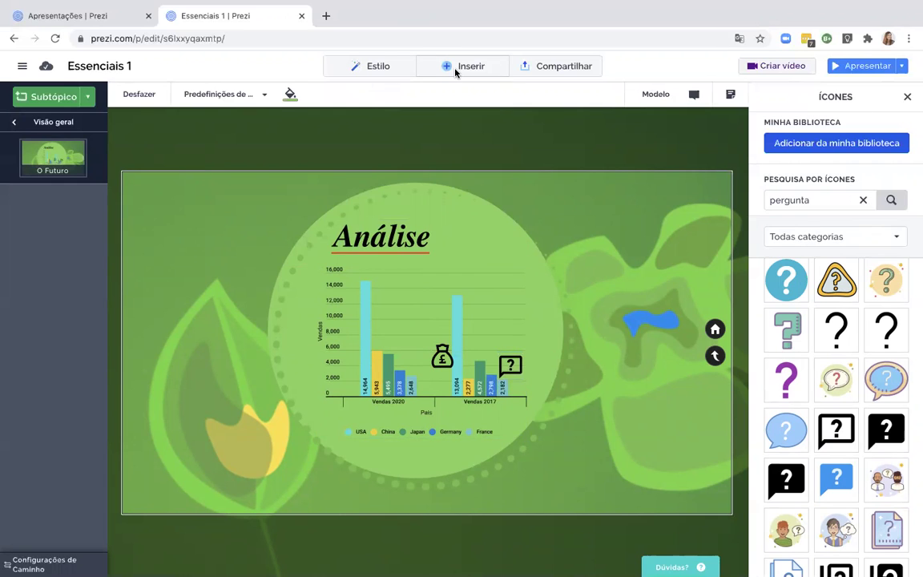
Add a zoom area animation to "O Futuro" and fit its frame around the money bag icon and the 2017 USA column base
{"action": "left_click", "coordinate": [455, 71]}
{"action": "left_click", "coordinate": [616, 104]}
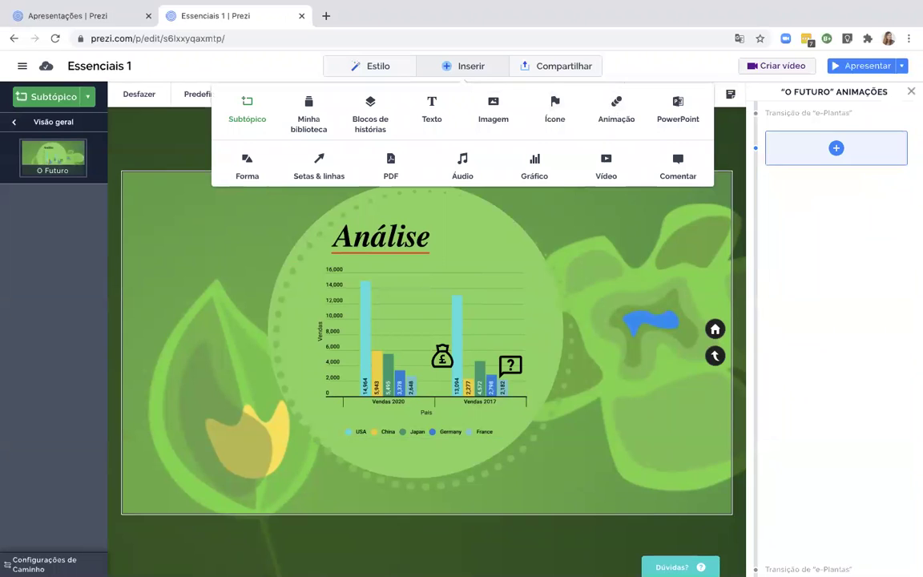
{"action": "left_click", "coordinate": [814, 146]}
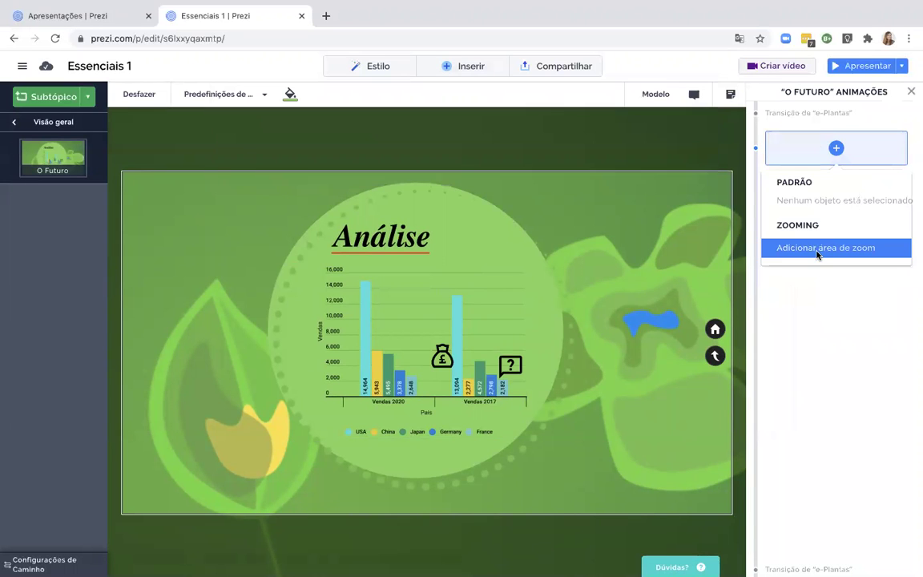
{"action": "left_click", "coordinate": [817, 248]}
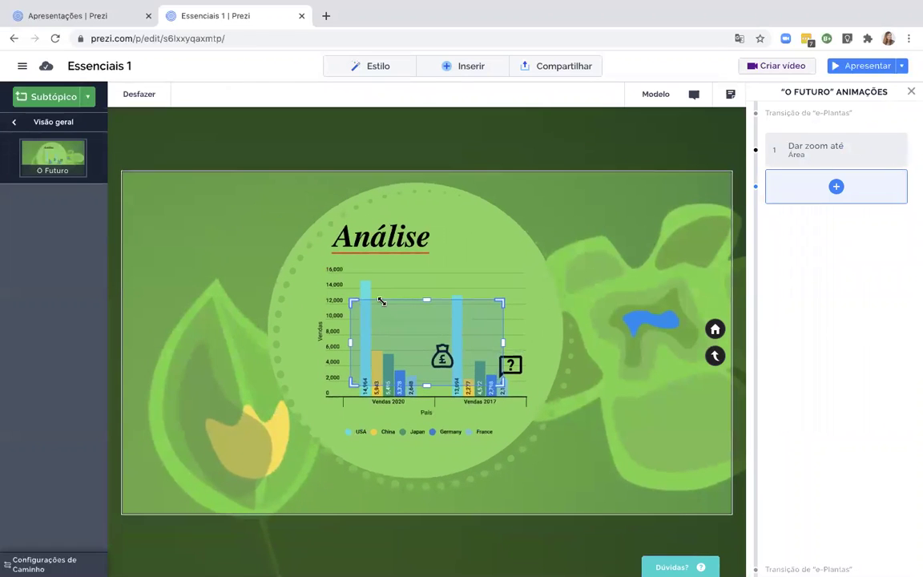
{"action": "left_click_drag", "start_coordinate": [381, 301], "coordinate": [439, 357]}
{"action": "left_click_drag", "start_coordinate": [451, 398], "coordinate": [451, 399]}
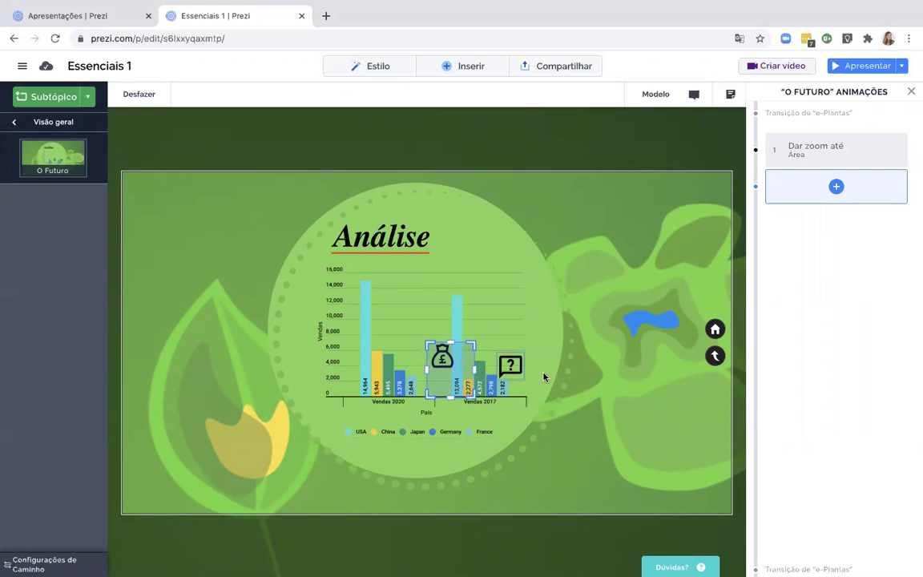
Add a "Fade in" animation to the money bag icon
{"action": "left_click", "coordinate": [443, 355]}
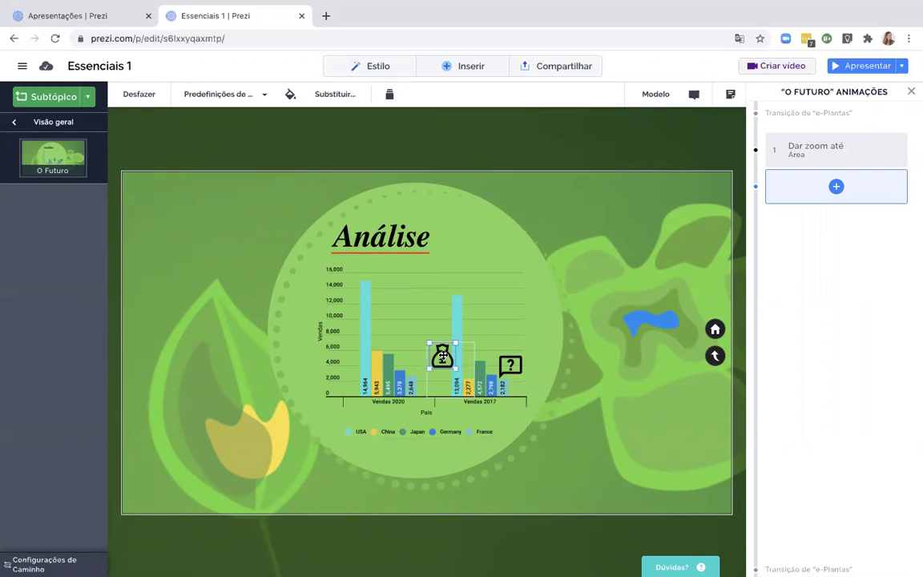
{"action": "right_click", "coordinate": [442, 357]}
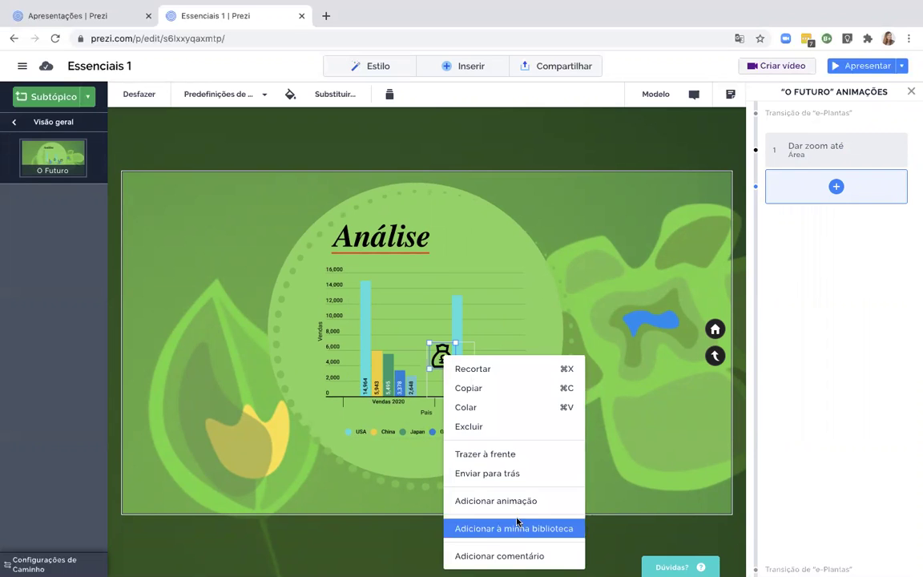
{"action": "left_click", "coordinate": [476, 501]}
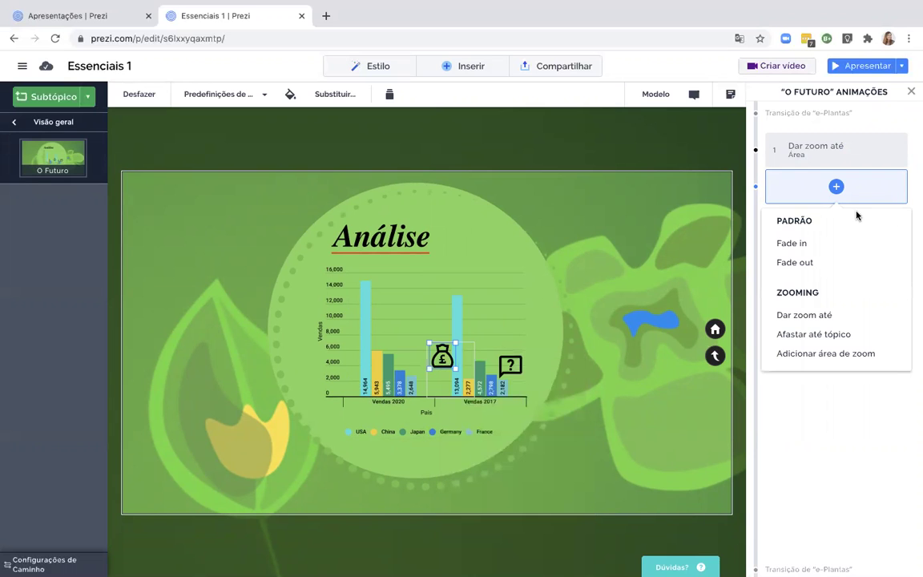
{"action": "left_click", "coordinate": [793, 243]}
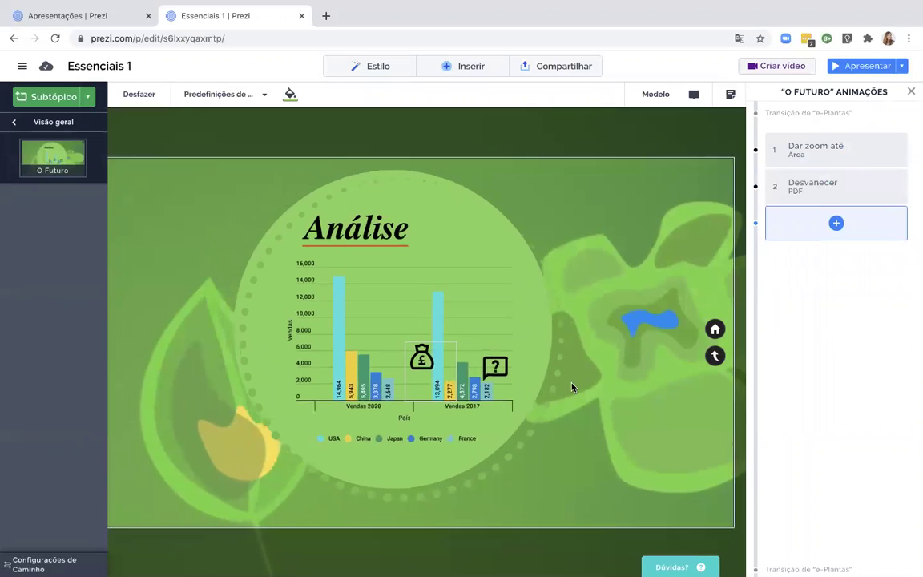
Add a second zoom area animation and fit its frame tightly around the question mark bubble above the 2017 France column
{"action": "left_click", "coordinate": [843, 232]}
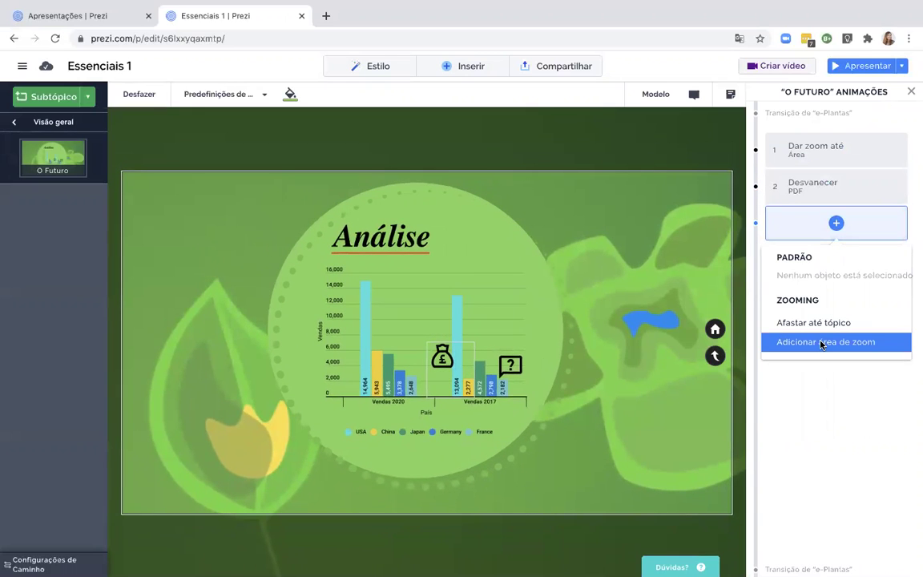
{"action": "left_click", "coordinate": [375, 294]}
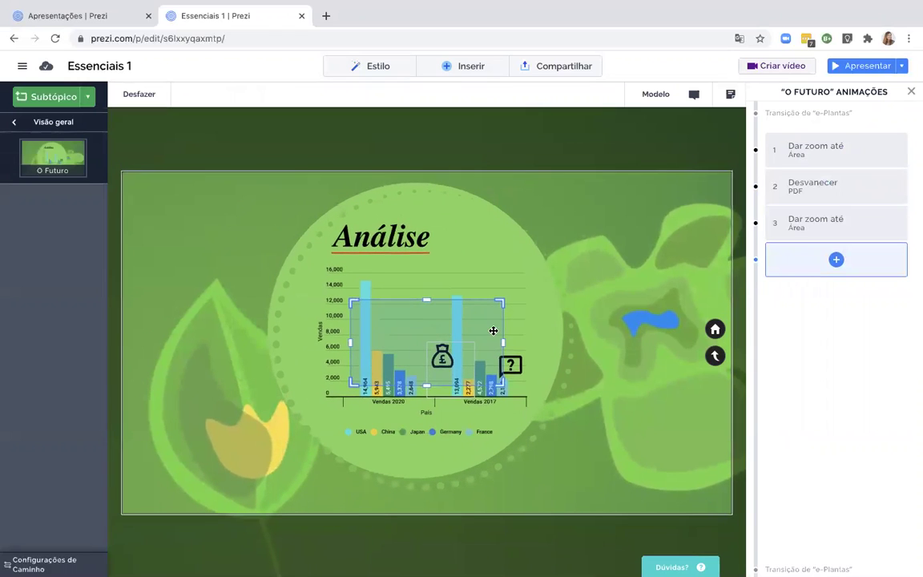
{"action": "left_click_drag", "start_coordinate": [494, 329], "coordinate": [577, 393]}
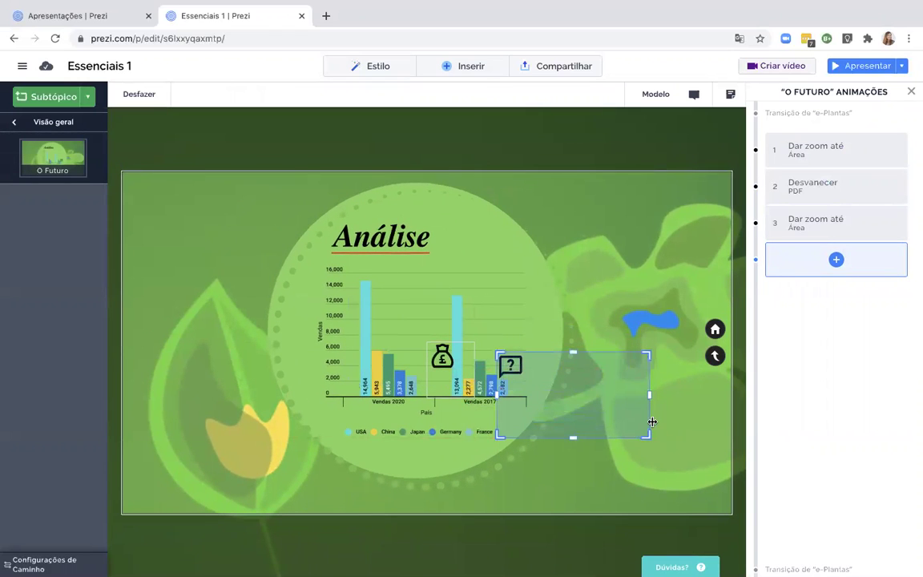
{"action": "left_click_drag", "start_coordinate": [652, 435], "coordinate": [527, 398]}
{"action": "left_click_drag", "start_coordinate": [372, 353], "coordinate": [490, 354]}
{"action": "left_click_drag", "start_coordinate": [507, 310], "coordinate": [508, 346]}
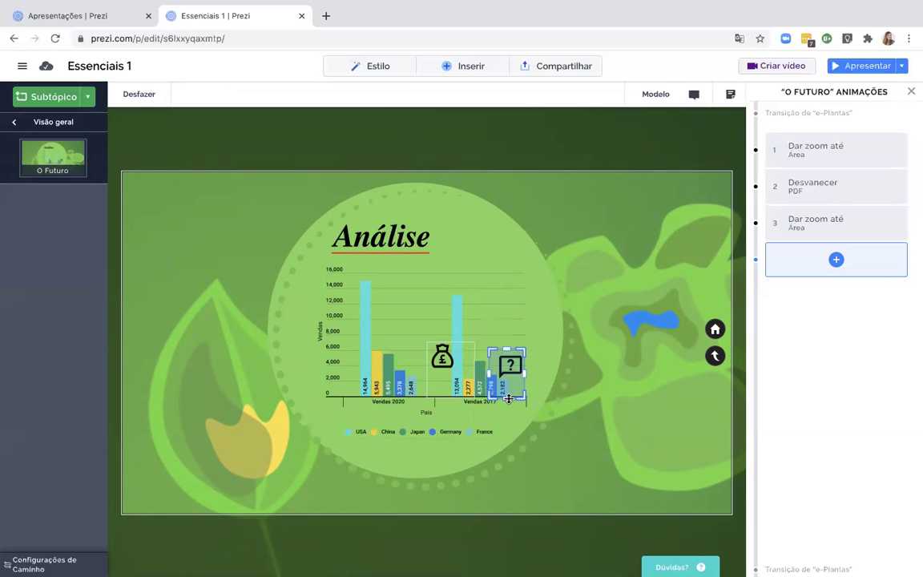
{"action": "left_click_drag", "start_coordinate": [509, 398], "coordinate": [508, 395]}
Add a "Fade in" animation to the question mark bubble, followed by an "Afastar até tópico" zoom-out
{"action": "left_click", "coordinate": [510, 367]}
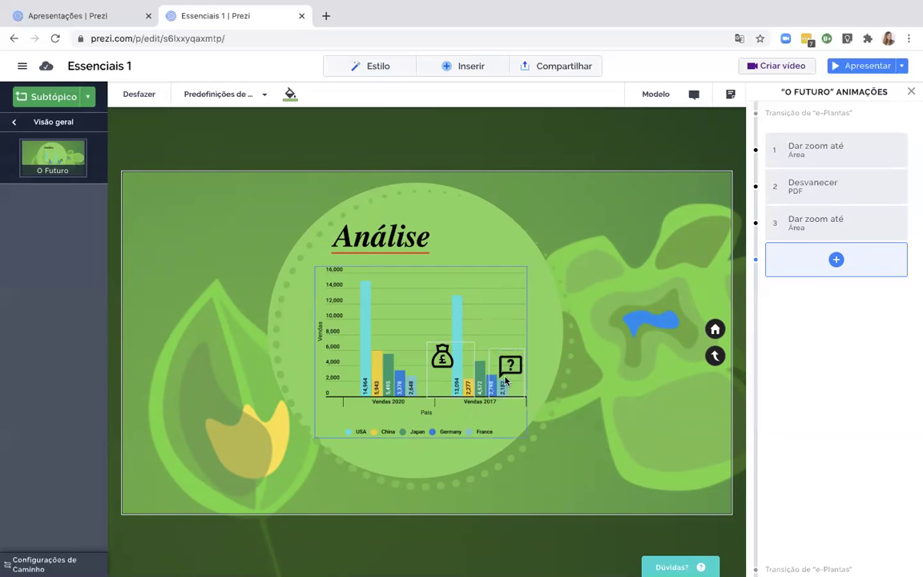
{"action": "right_click", "coordinate": [510, 367]}
{"action": "left_click", "coordinate": [562, 301]}
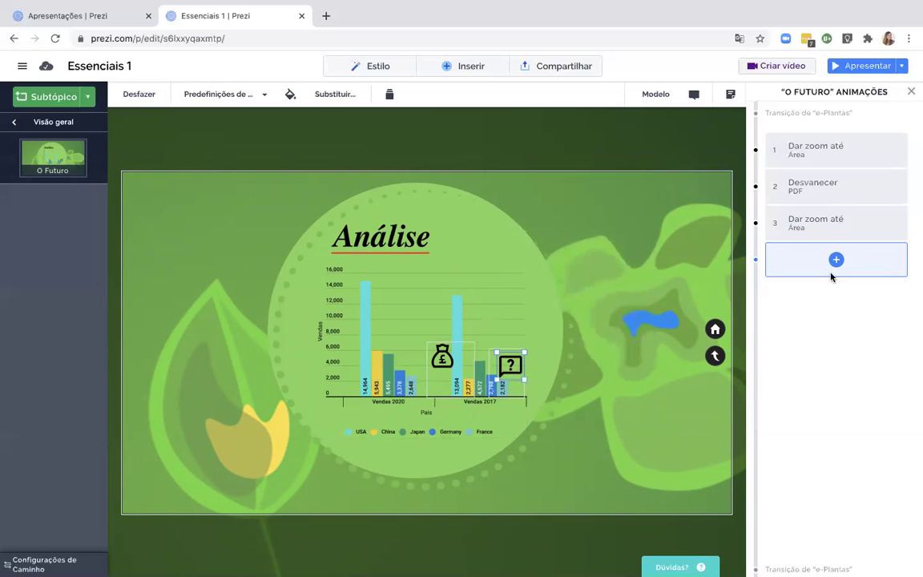
{"action": "left_click", "coordinate": [830, 272]}
{"action": "left_click", "coordinate": [802, 317]}
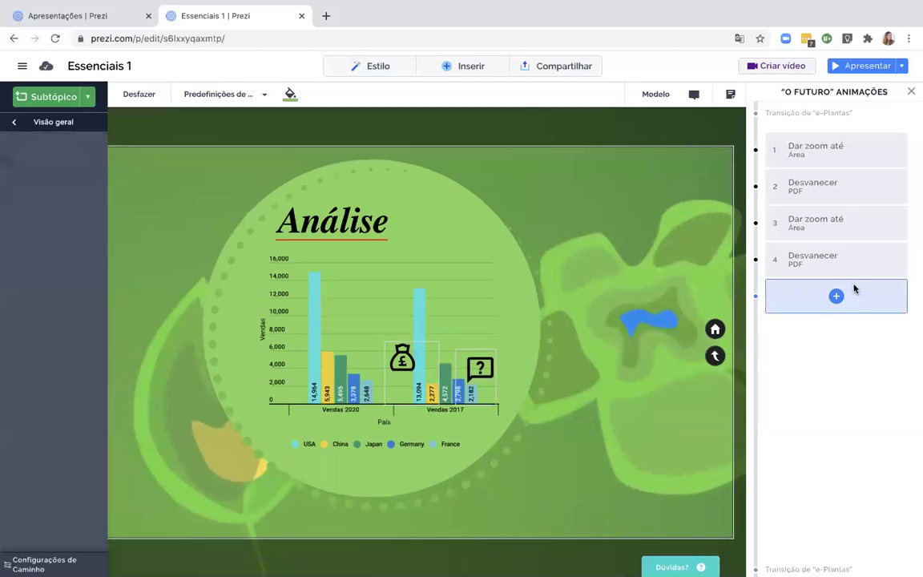
{"action": "left_click", "coordinate": [849, 292]}
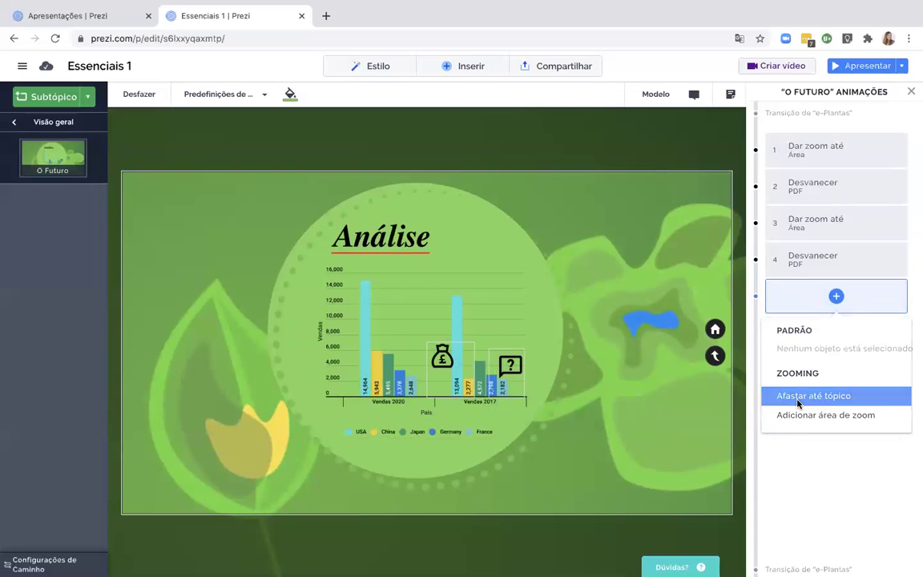
{"action": "left_click", "coordinate": [798, 403]}
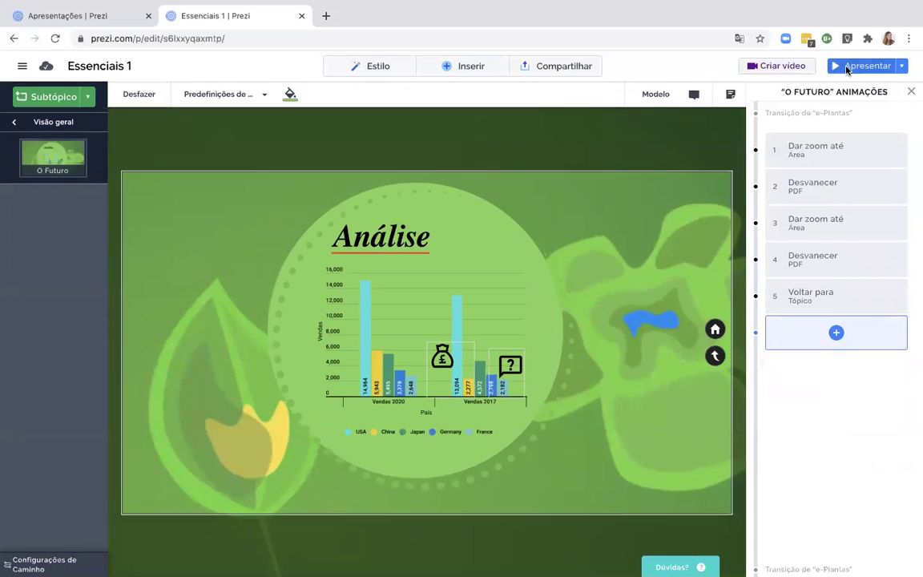
Present the "O Futuro" topic, play through its zoom and fade animations, and return to editing
{"action": "left_click", "coordinate": [848, 68]}
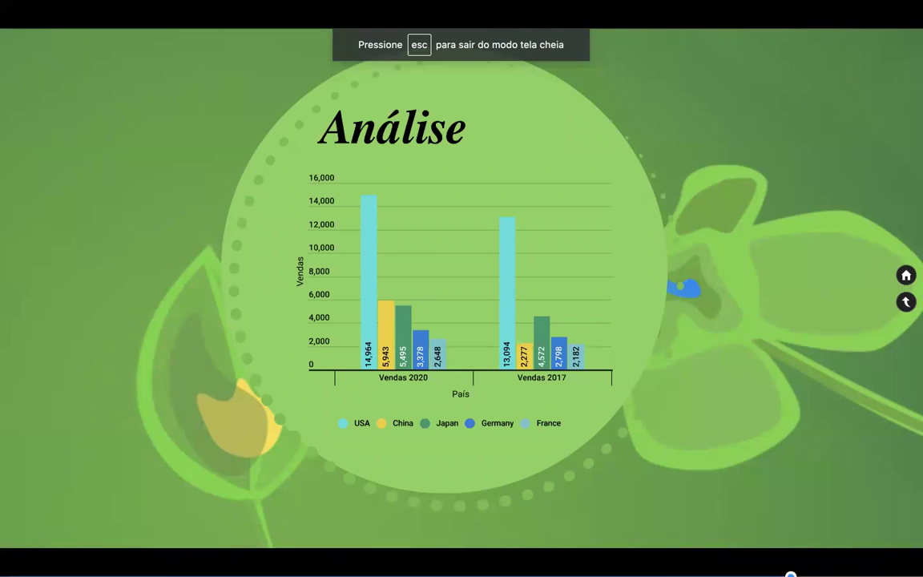
{"action": "left_click", "coordinate": [773, 558]}
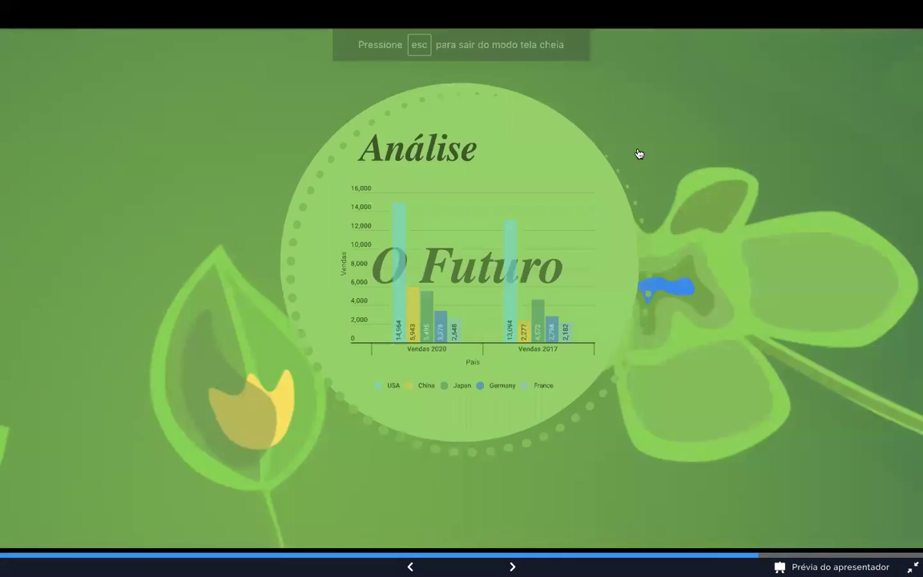
{"action": "left_click", "coordinate": [650, 90]}
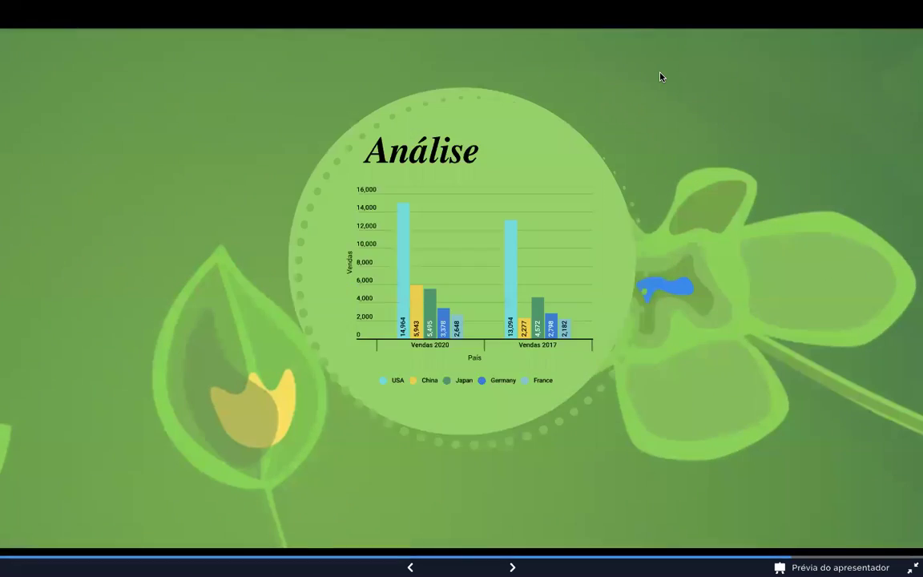
{"action": "key", "text": "Right"}
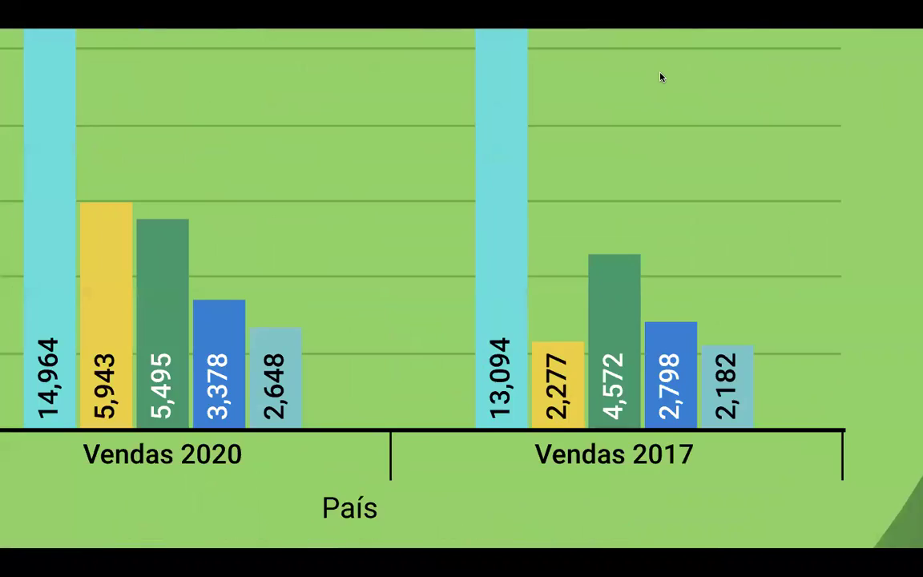
{"action": "key", "text": "Right"}
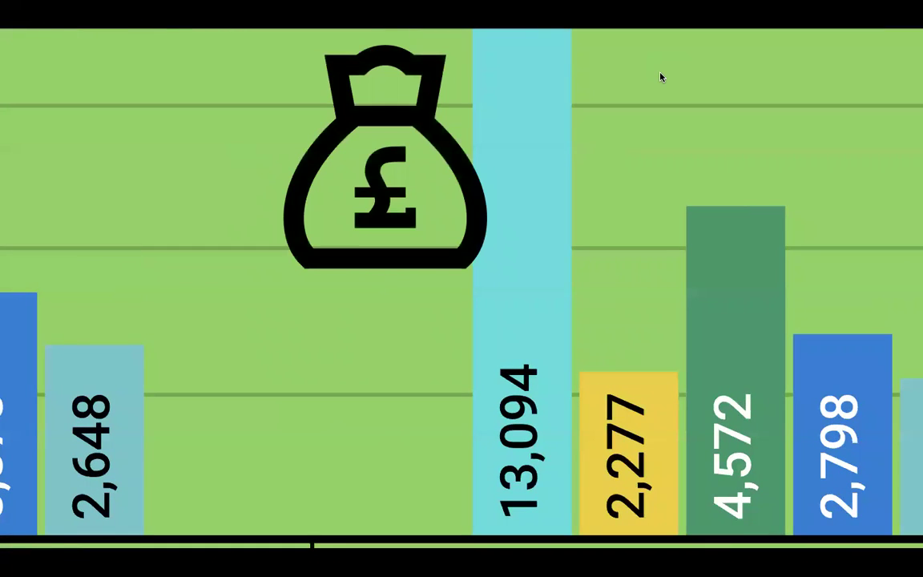
{"action": "key", "text": "Right"}
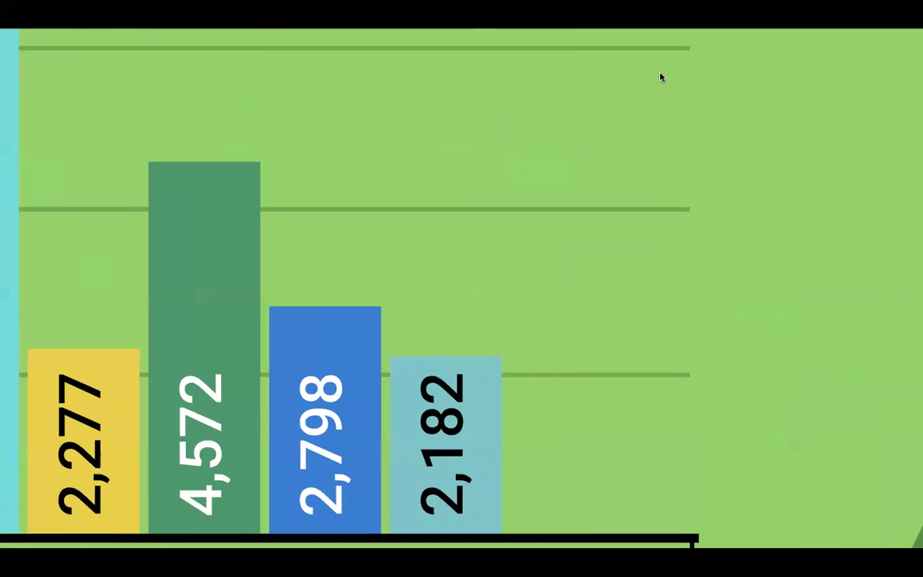
{"action": "key", "text": "Right"}
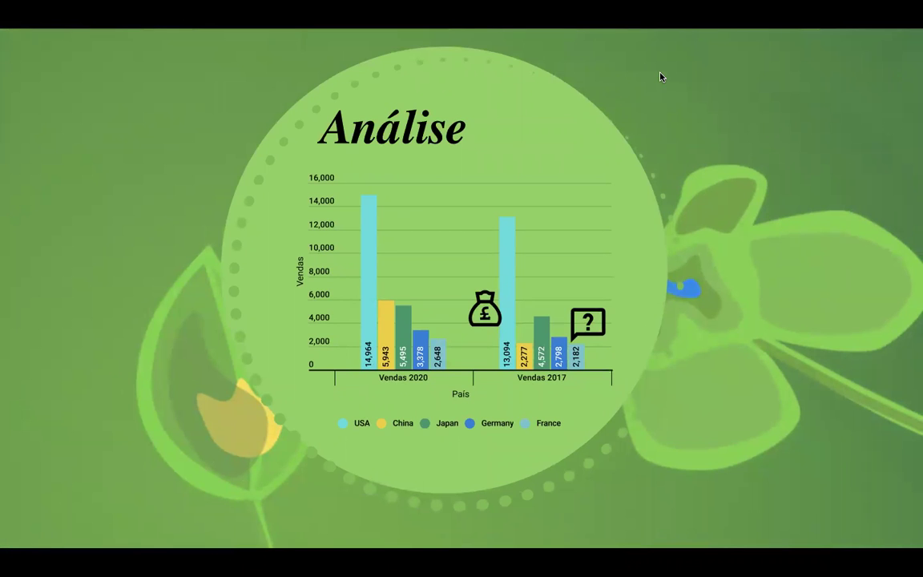
{"action": "key", "text": "Escape"}
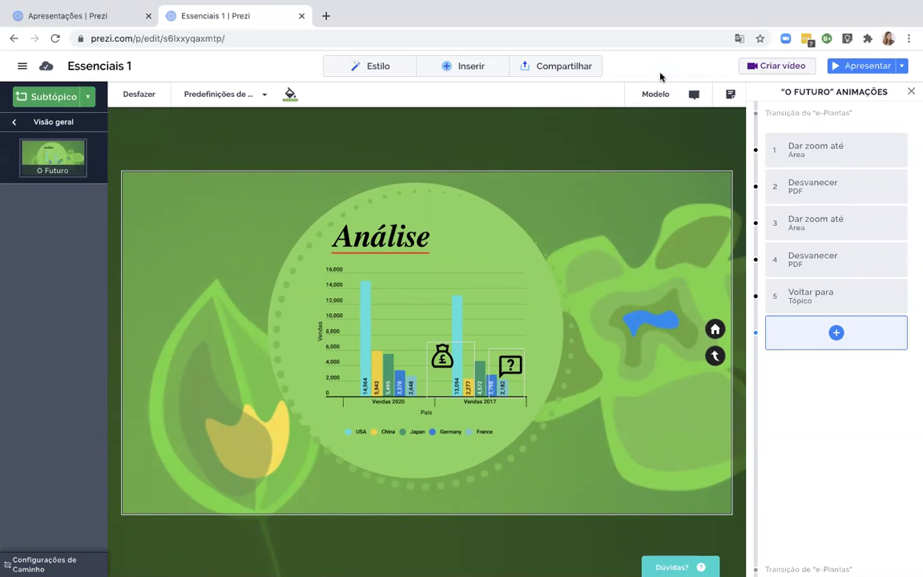
Return to the presentation overview and move the hummingbird topic slightly up and to the right, off the middle leaf's tip
{"action": "left_click", "coordinate": [715, 356]}
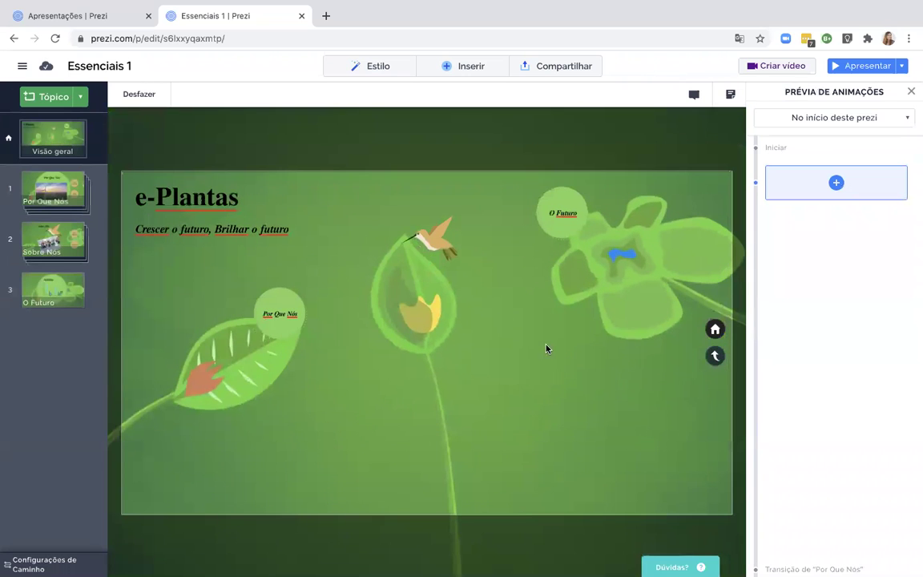
{"action": "left_click", "coordinate": [447, 233]}
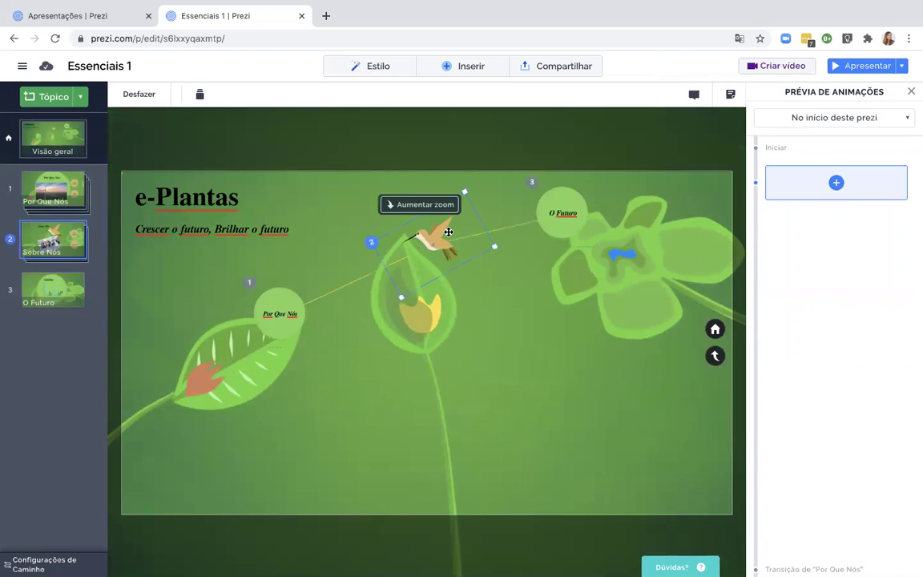
{"action": "left_click_drag", "start_coordinate": [434, 241], "coordinate": [445, 237]}
{"action": "left_click", "coordinate": [468, 311]}
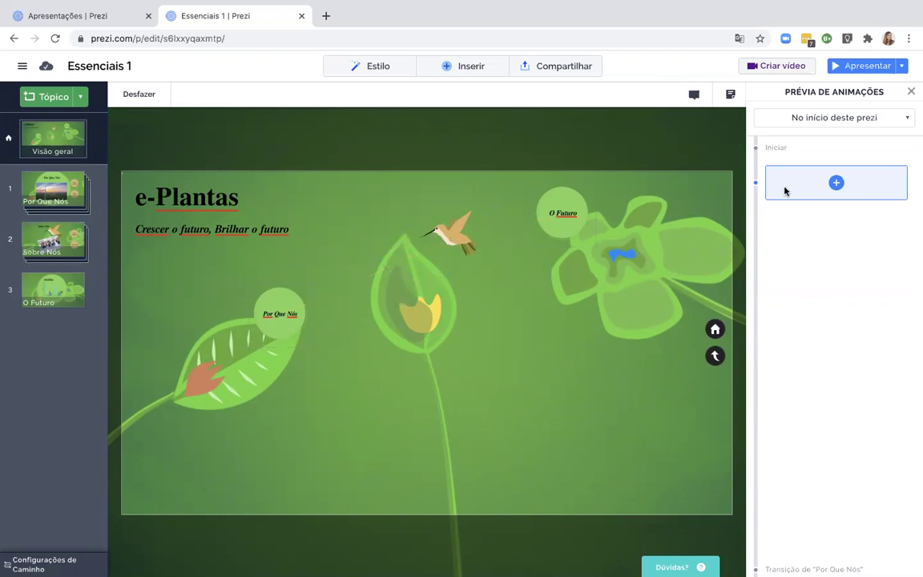
Present from the overview, advance to "Por Que Nós", go back, and leave the presentation view
{"action": "left_click", "coordinate": [865, 65]}
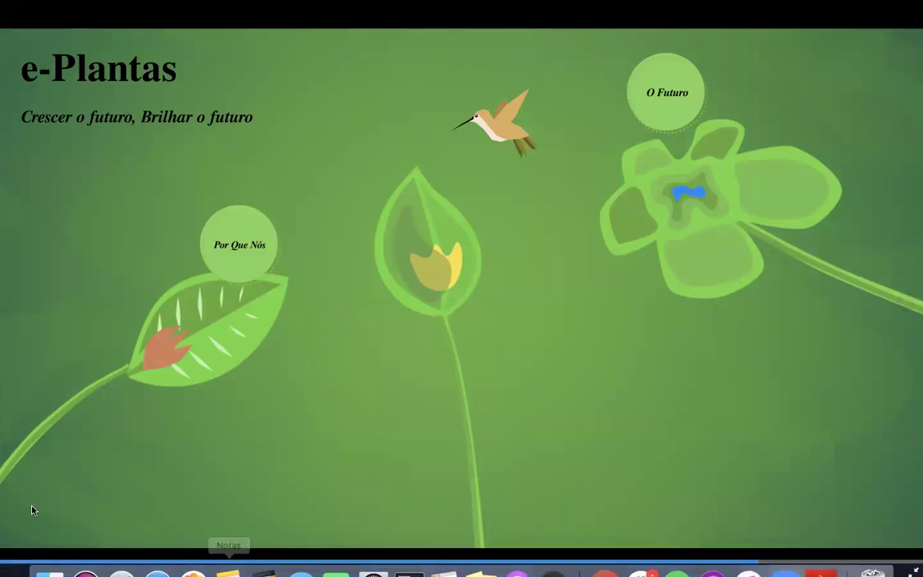
{"action": "mouse_move", "coordinate": [29, 556]}
{"action": "key", "text": "Right"}
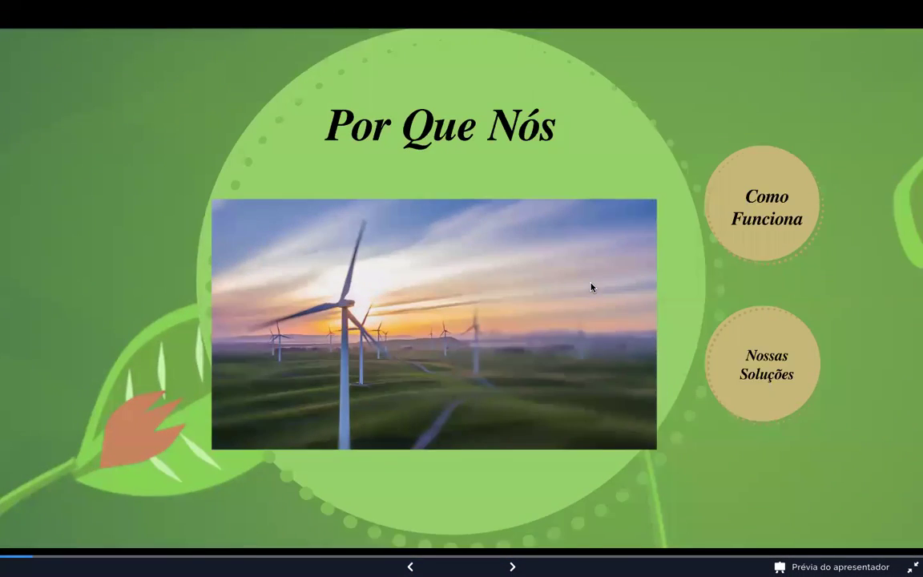
{"action": "key", "text": "Left"}
{"action": "key", "text": "Escape"}
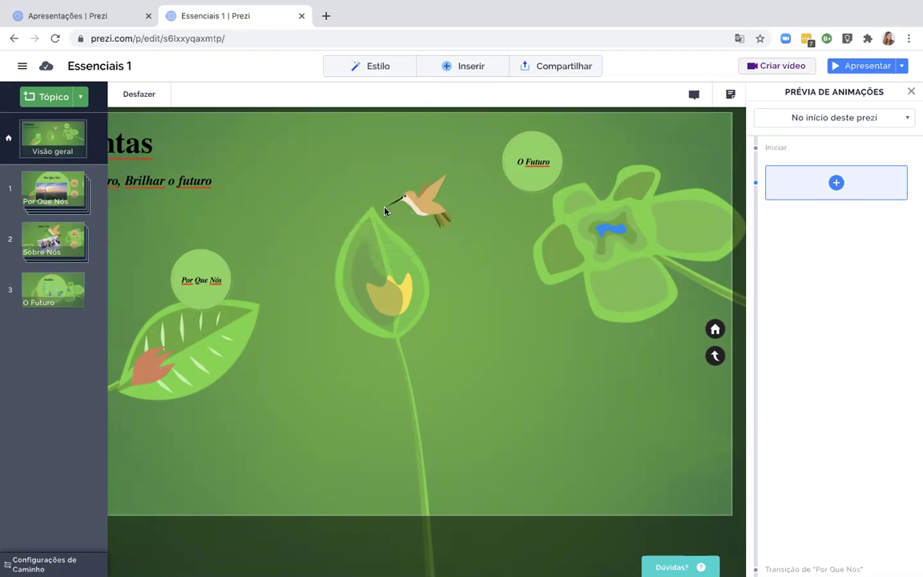
Try to add a zoom area animation to the overview and place it around the hummingbird
{"action": "left_click", "coordinate": [441, 71]}
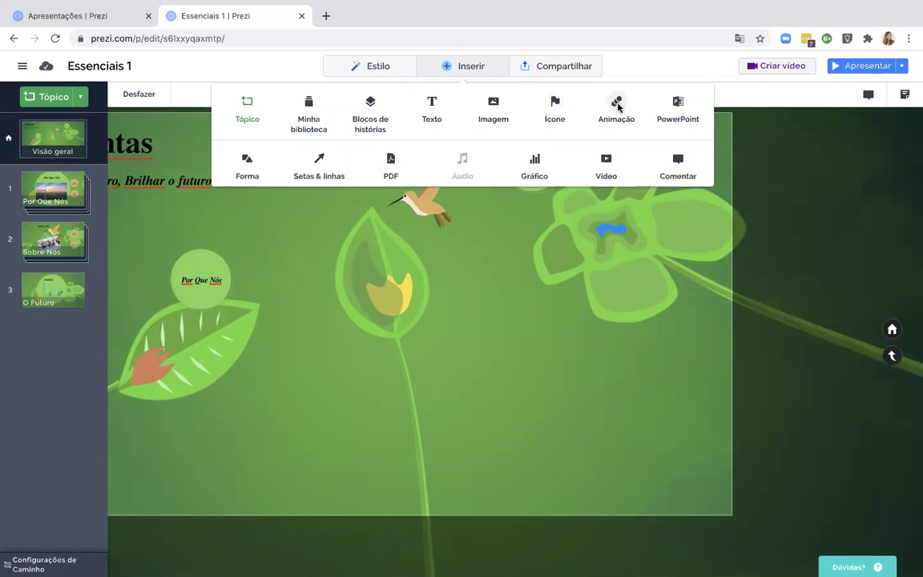
{"action": "left_click", "coordinate": [616, 104]}
{"action": "left_click", "coordinate": [835, 181]}
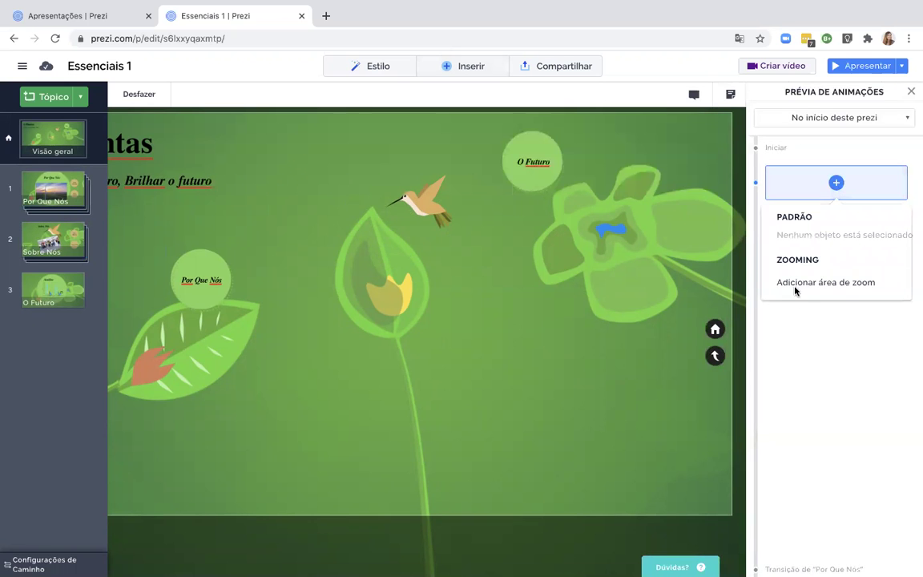
{"action": "left_click", "coordinate": [765, 282]}
{"action": "scroll", "coordinate": [487, 277], "scroll_direction": "up", "scroll_amount": 10}
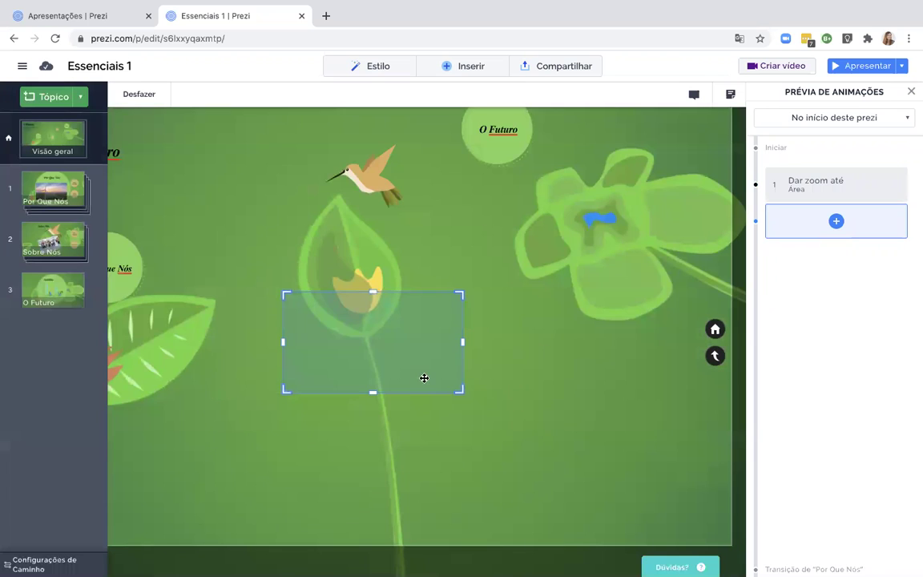
{"action": "left_click_drag", "start_coordinate": [422, 375], "coordinate": [375, 219]}
{"action": "left_click", "coordinate": [235, 214]}
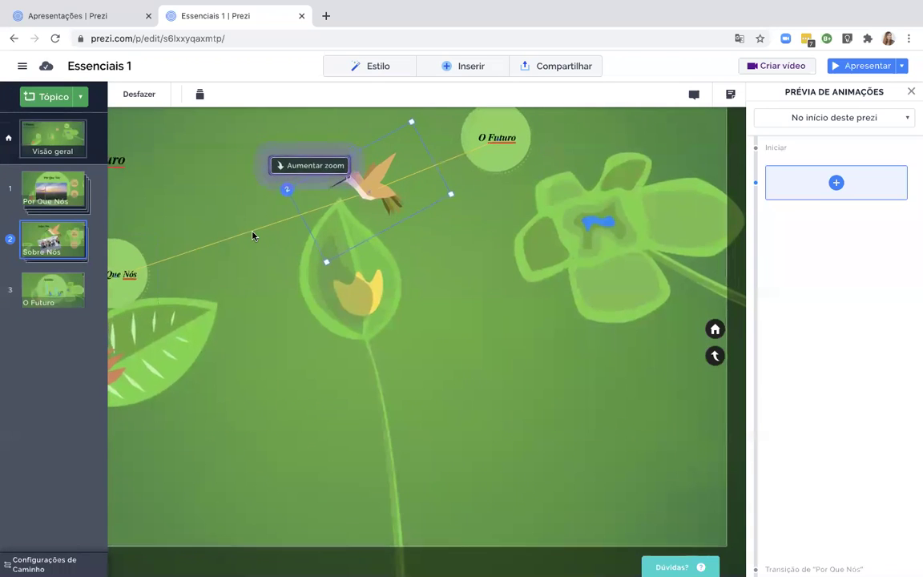
Try again to add an overview zoom area and position it over the hummingbird
{"action": "left_click", "coordinate": [836, 184]}
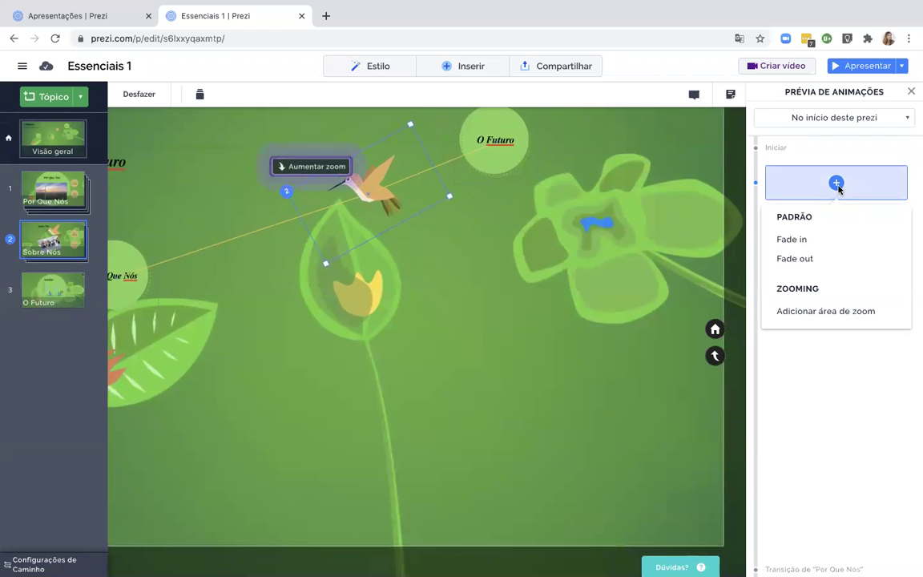
{"action": "left_click", "coordinate": [787, 311]}
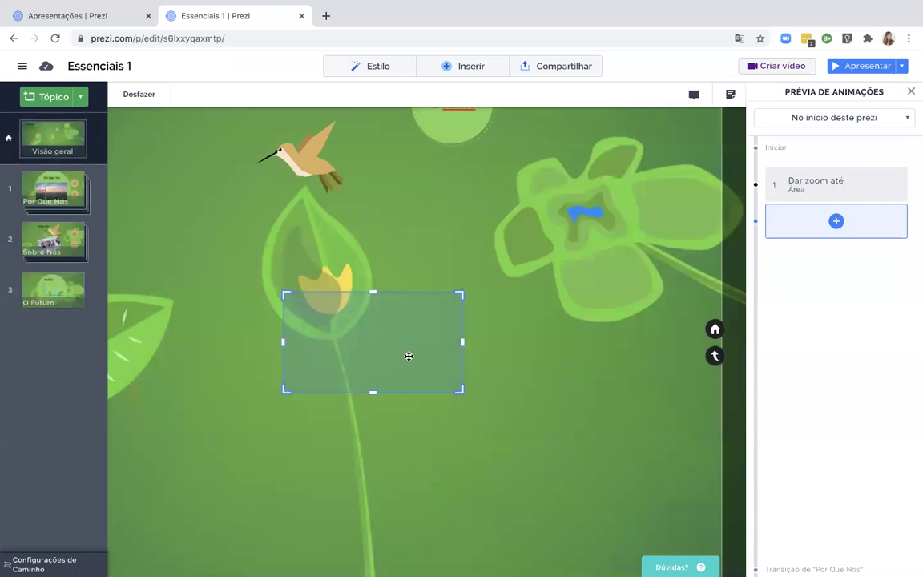
{"action": "left_click_drag", "start_coordinate": [408, 356], "coordinate": [315, 170]}
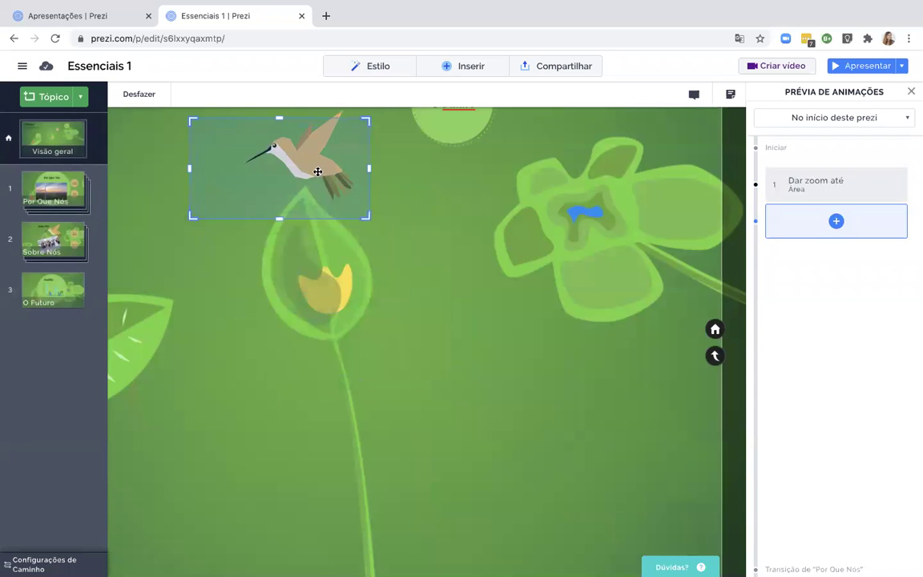
{"action": "left_click", "coordinate": [387, 276]}
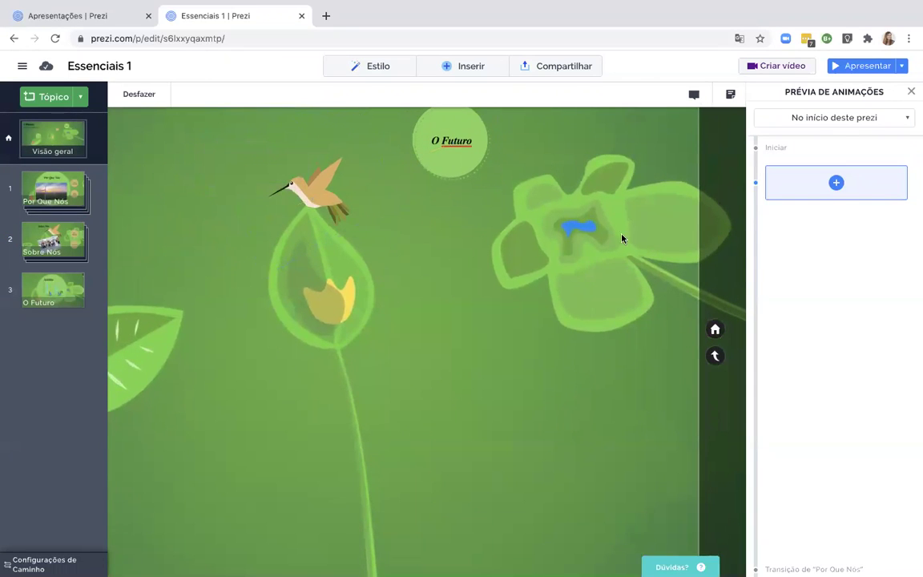
Open the "Sobre Nós" topic and delete one of the two overlapping zoom areas on the hummingbird
{"action": "left_click", "coordinate": [823, 190]}
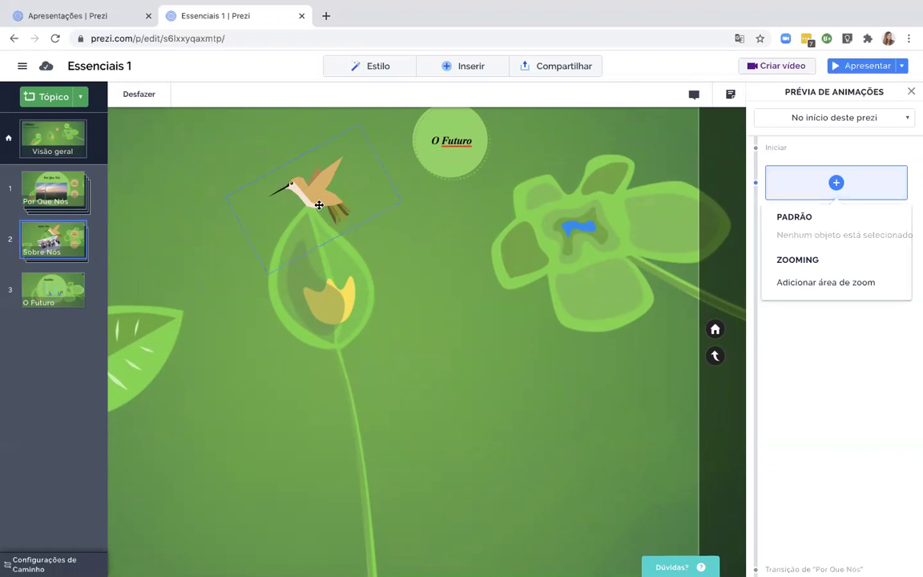
{"action": "left_click", "coordinate": [270, 200]}
{"action": "left_click", "coordinate": [255, 171]}
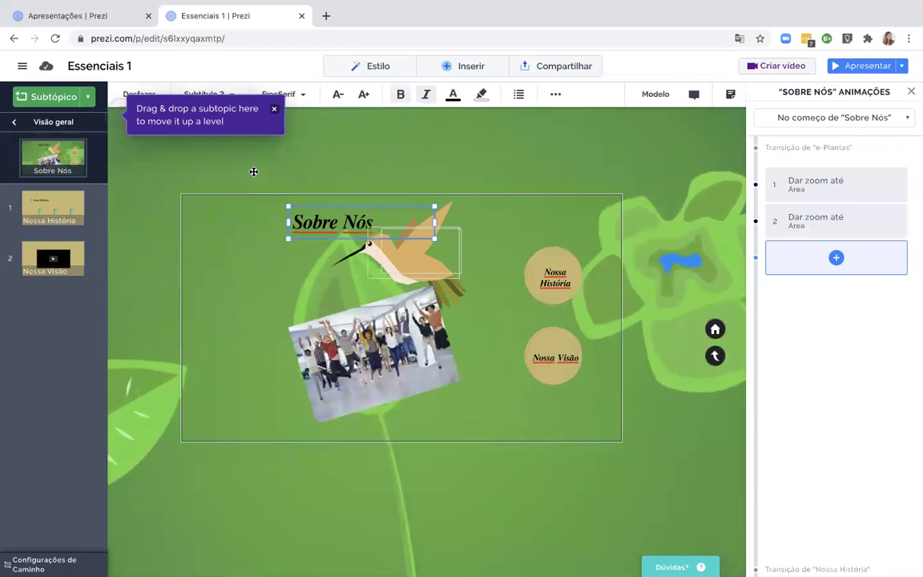
{"action": "left_click", "coordinate": [402, 275]}
{"action": "right_click", "coordinate": [402, 275]}
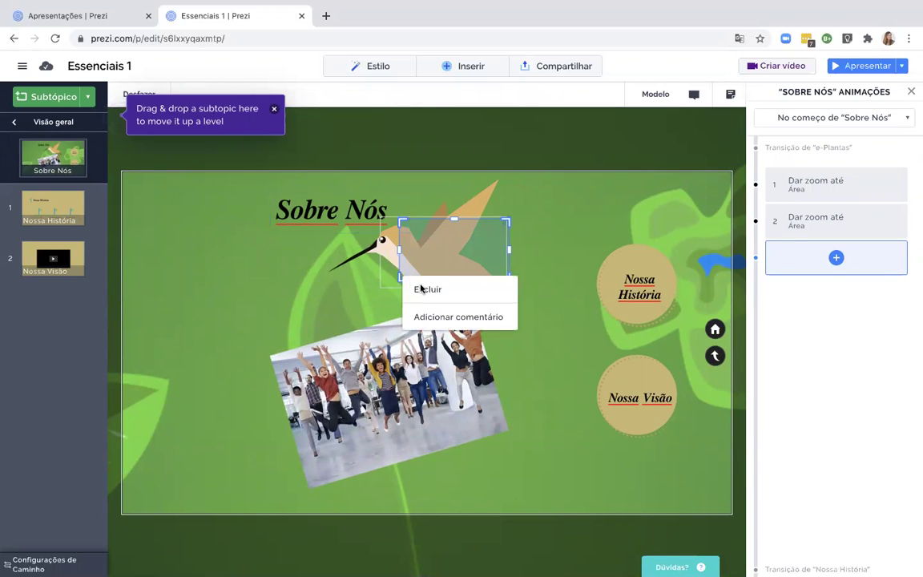
{"action": "left_click", "coordinate": [413, 290]}
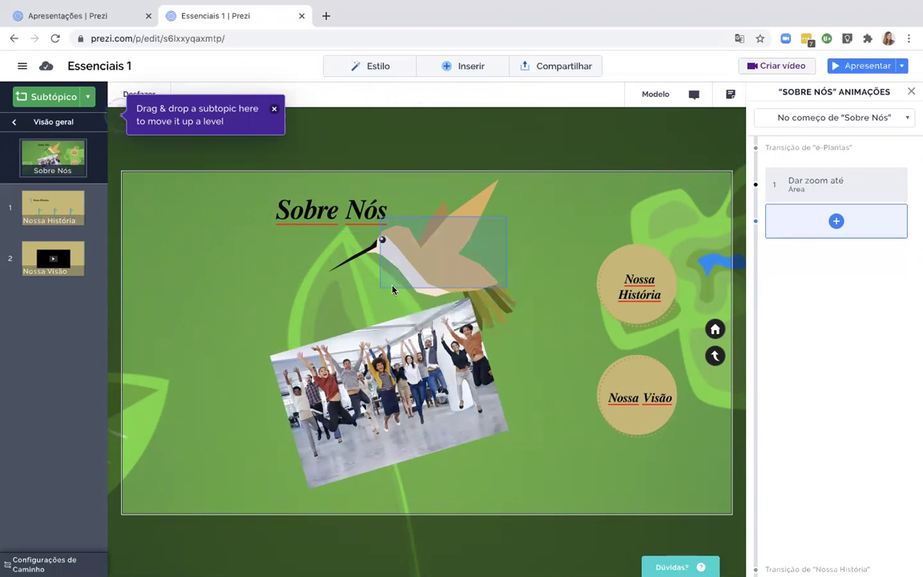
Enlarge the remaining zoom area to enclose the "Sobre Nós" title and the whole hummingbird, and return to the overview
{"action": "left_click", "coordinate": [384, 283]}
{"action": "left_click_drag", "start_coordinate": [382, 284], "coordinate": [257, 404]}
{"action": "left_click_drag", "start_coordinate": [508, 191], "coordinate": [579, 199]}
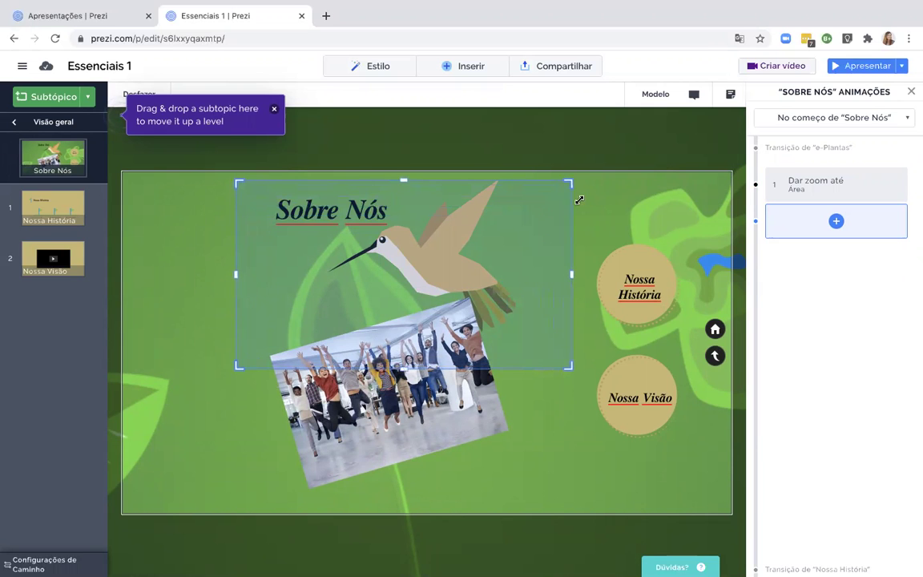
{"action": "left_click", "coordinate": [714, 356]}
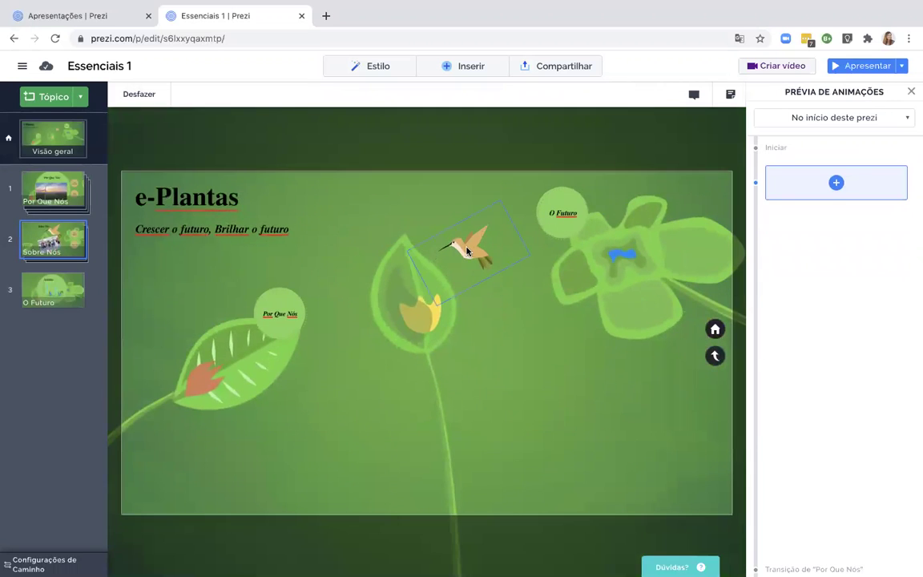
Zoom into the "Sobre Nós" topic and set its zoom area animation as the starting point
{"action": "left_click", "coordinate": [423, 227]}
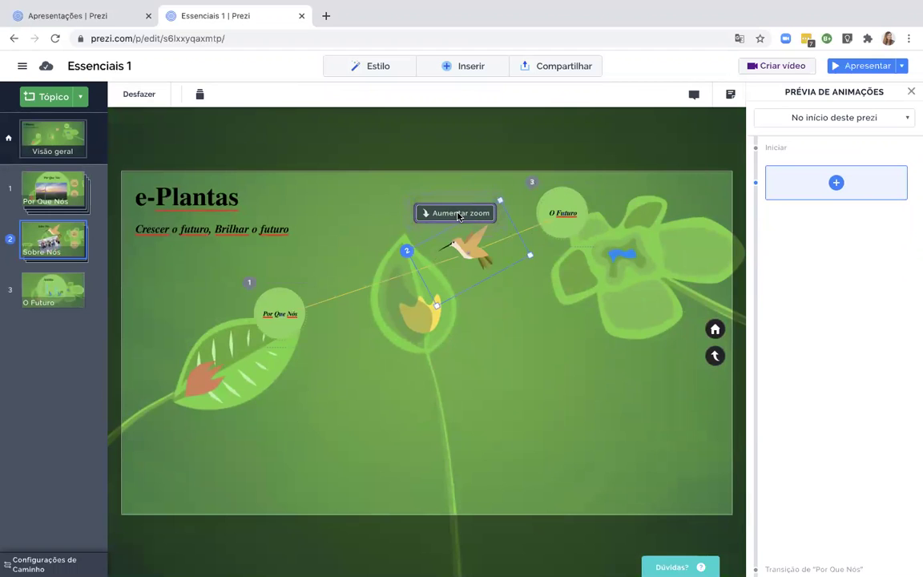
{"action": "left_click", "coordinate": [458, 215]}
{"action": "right_click", "coordinate": [487, 222]}
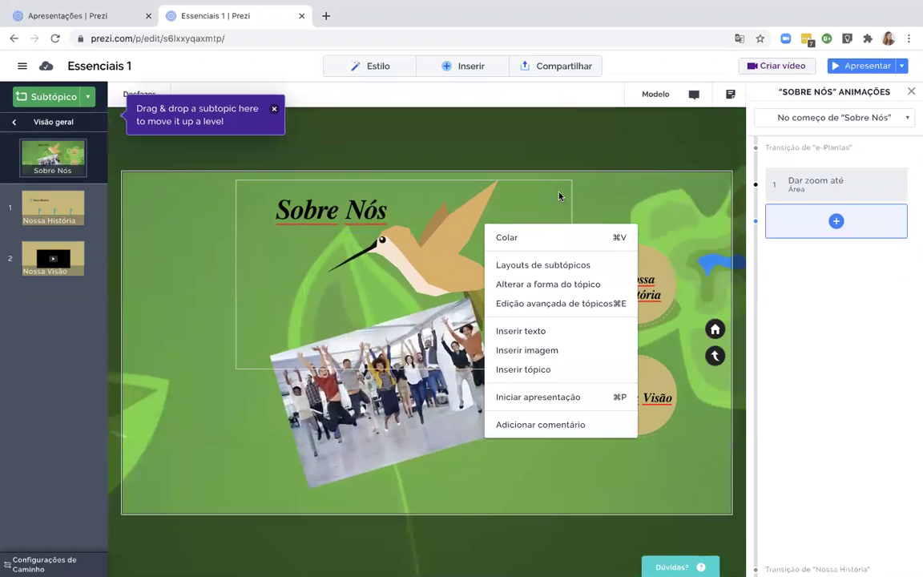
{"action": "right_click", "coordinate": [560, 183]}
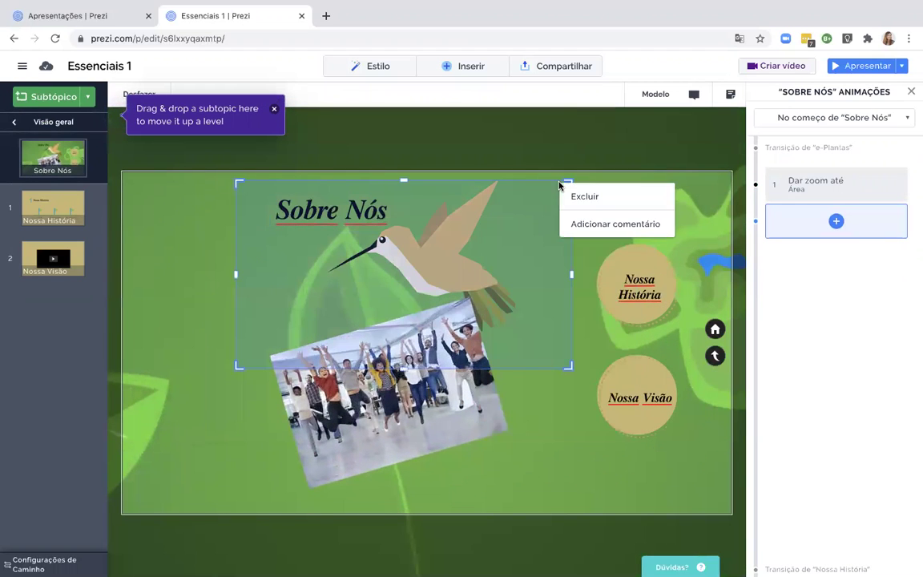
{"action": "right_click", "coordinate": [841, 184]}
{"action": "left_click", "coordinate": [841, 191]}
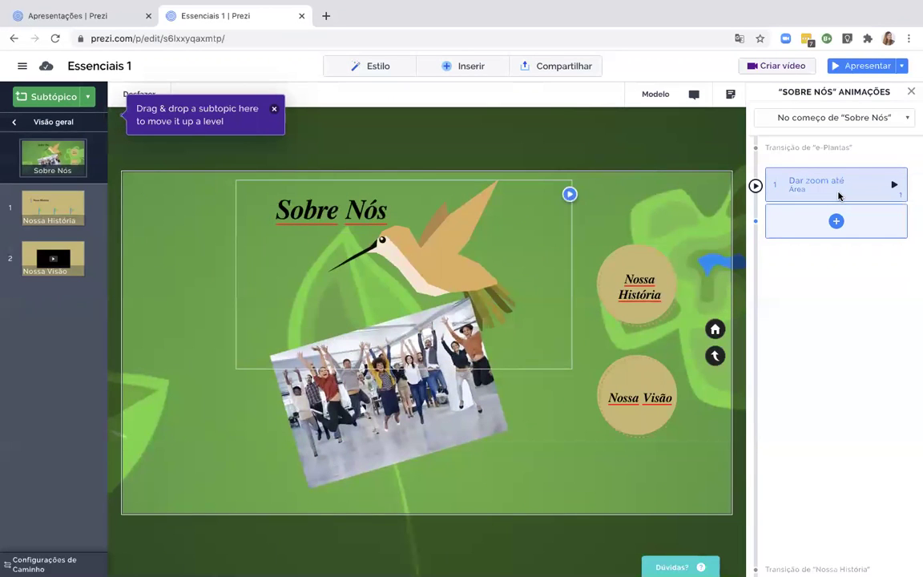
Add an "Afastar até tópico" animation to "Sobre Nós", check the opening view in presentation mode, and return to editing
{"action": "left_click", "coordinate": [836, 221]}
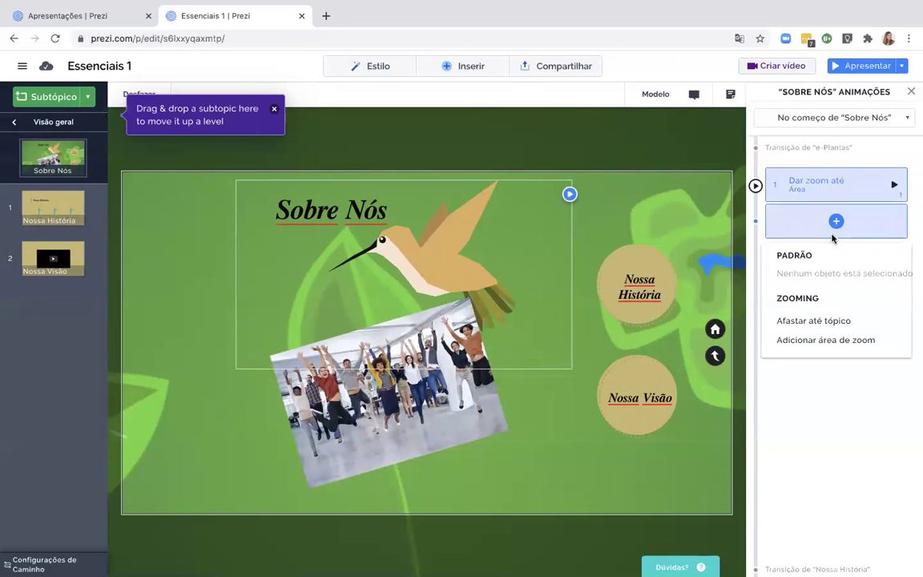
{"action": "left_click", "coordinate": [801, 322]}
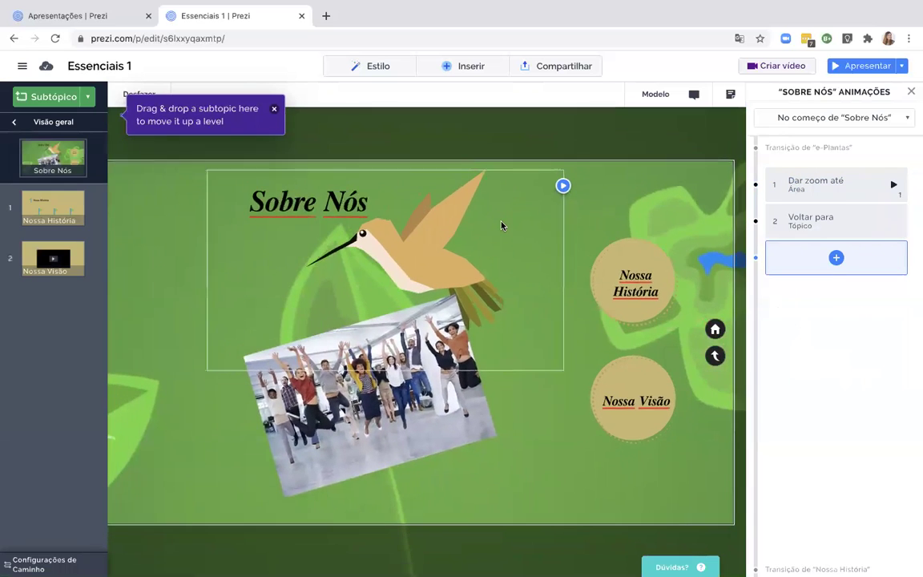
{"action": "left_click", "coordinate": [715, 356]}
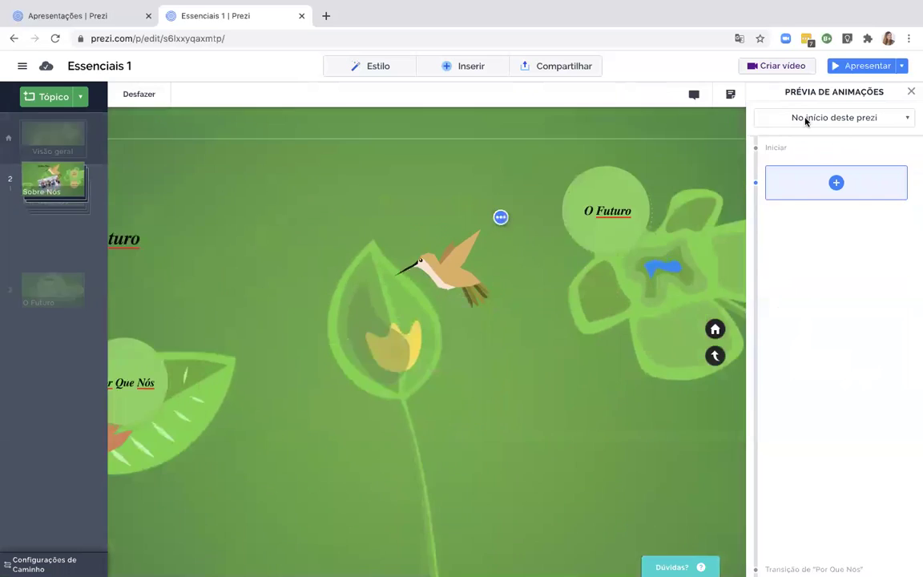
{"action": "left_click", "coordinate": [847, 68]}
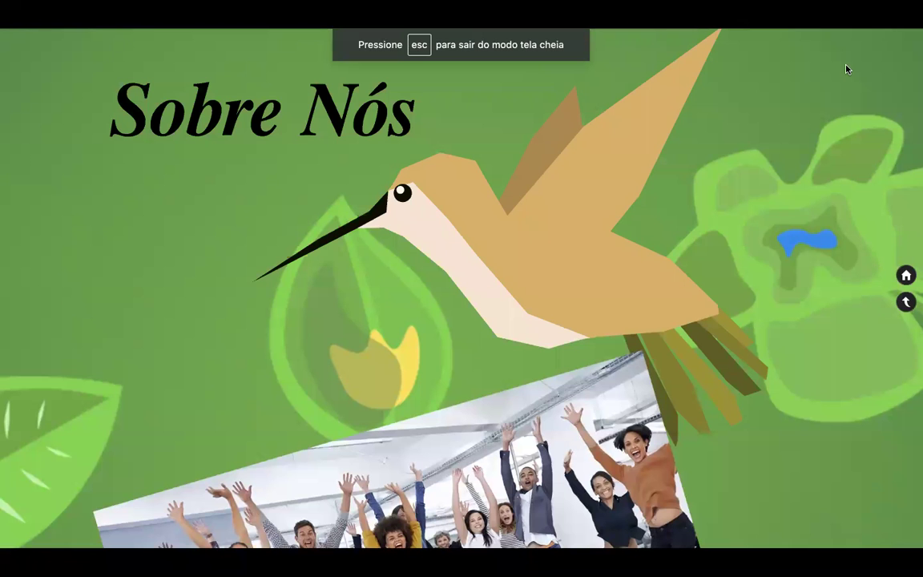
{"action": "key", "text": "Escape"}
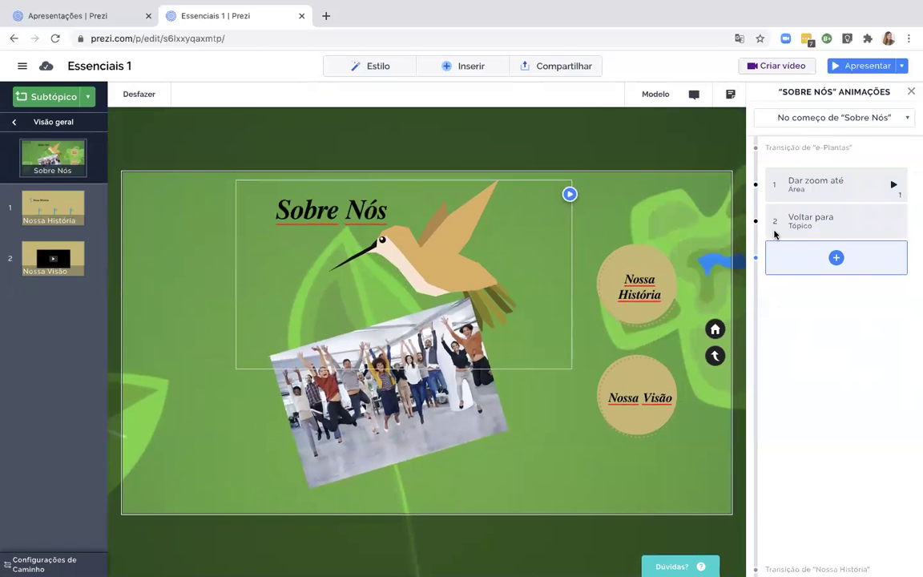
Delete the zoom area and the return-to-topic animation from the "Sobre Nós" topic
{"action": "left_click", "coordinate": [713, 328]}
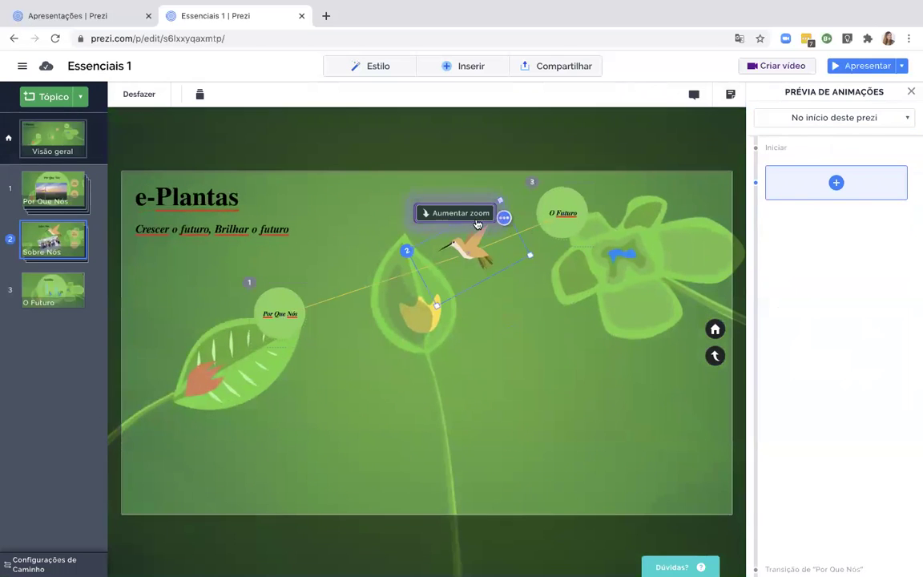
{"action": "left_click", "coordinate": [503, 217]}
{"action": "left_click", "coordinate": [568, 245]}
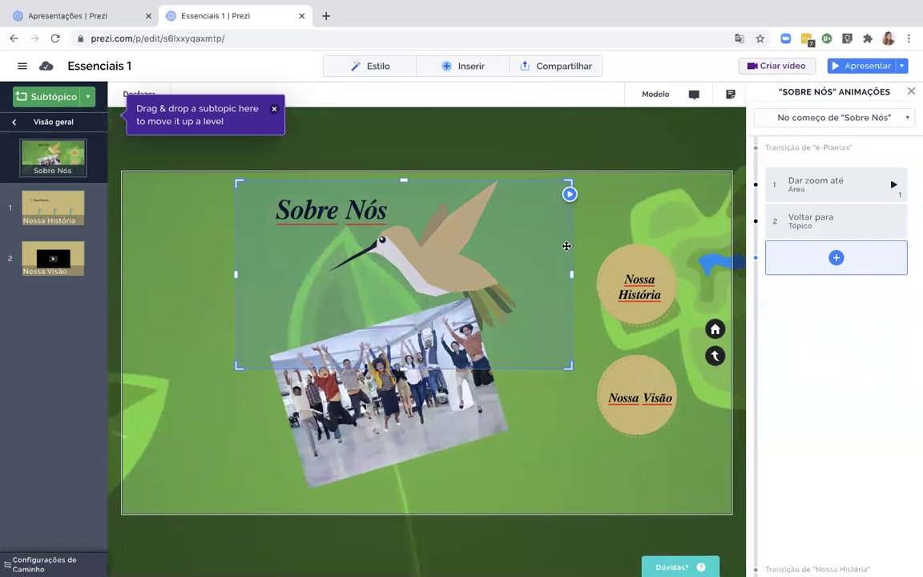
{"action": "right_click", "coordinate": [568, 246]}
{"action": "left_click", "coordinate": [584, 260]}
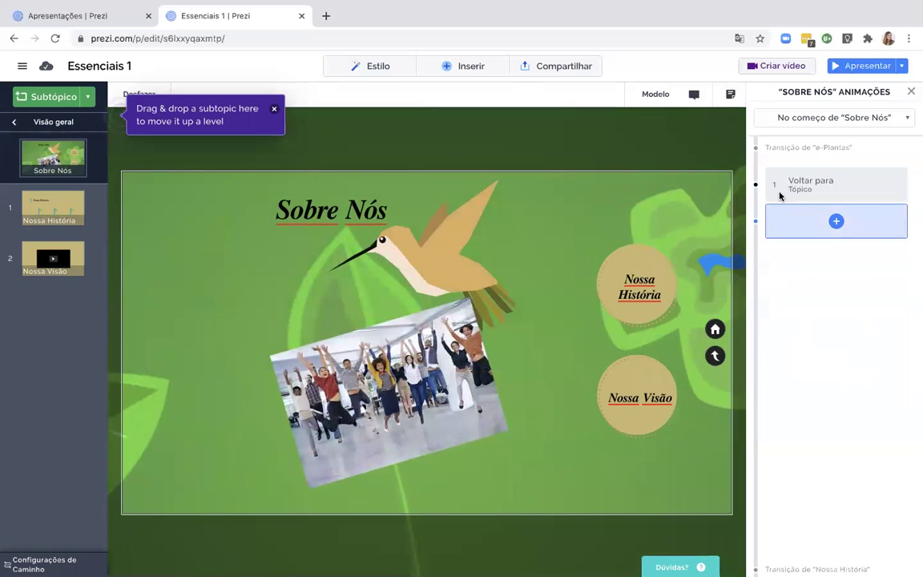
{"action": "right_click", "coordinate": [794, 178]}
{"action": "left_click", "coordinate": [825, 214]}
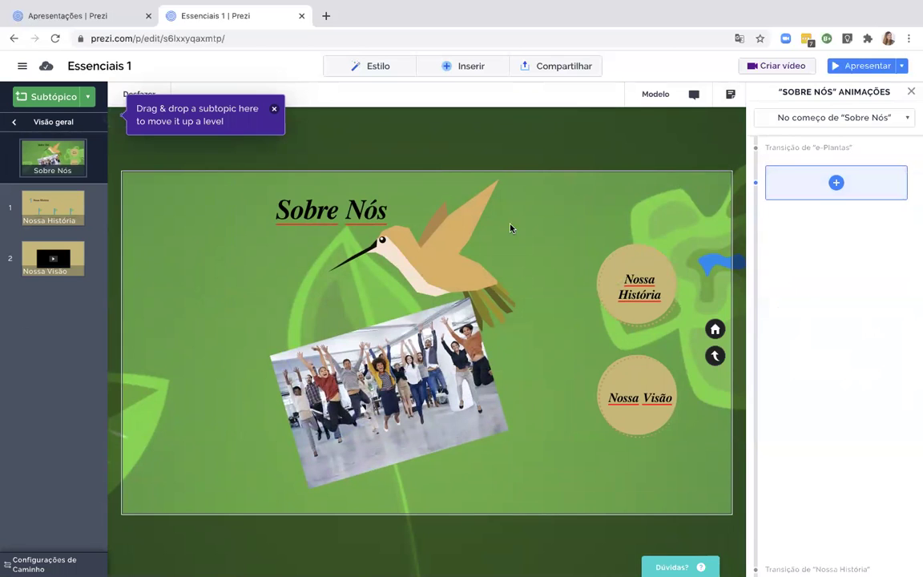
Return to the overview and add a zoom area animation framing the middle leaf together with the hummingbird
{"action": "left_click", "coordinate": [715, 356]}
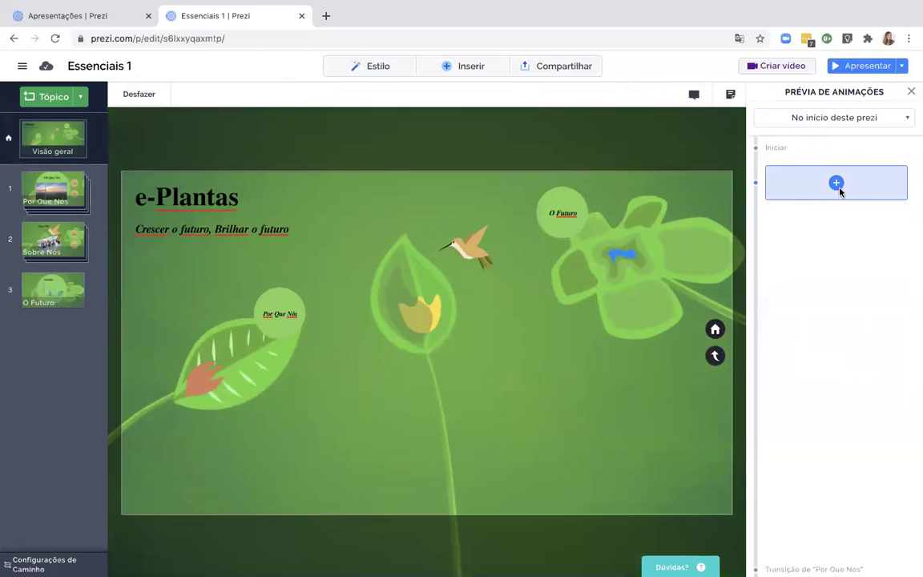
{"action": "left_click", "coordinate": [837, 186]}
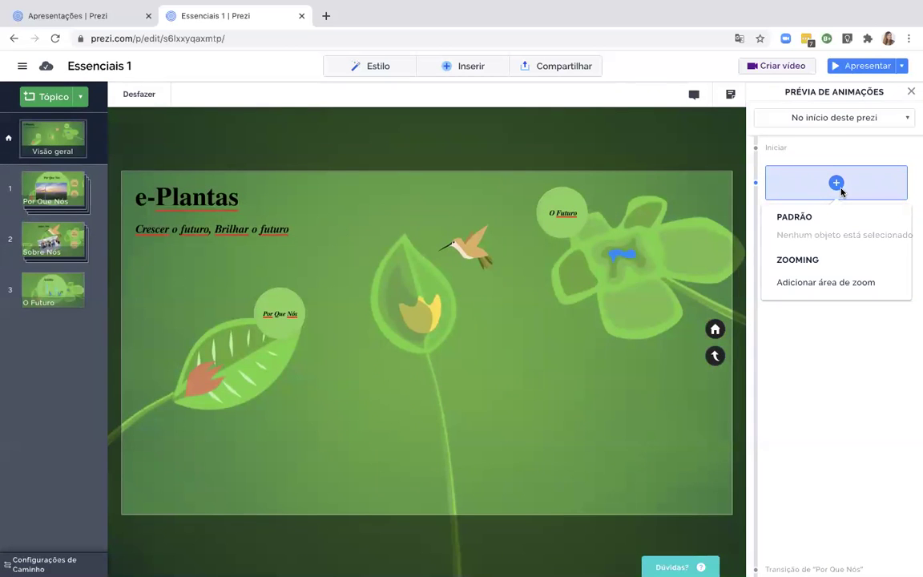
{"action": "left_click", "coordinate": [806, 284]}
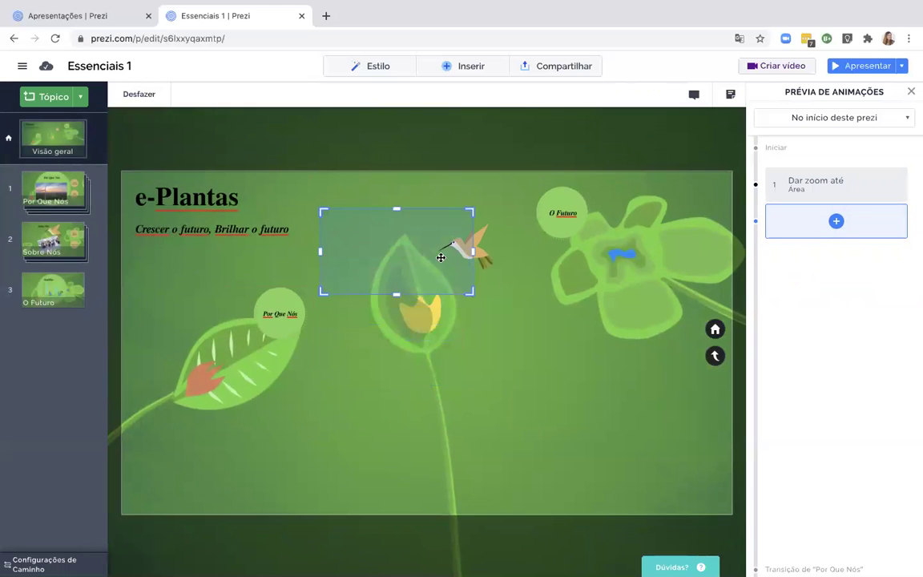
{"action": "left_click_drag", "start_coordinate": [441, 257], "coordinate": [431, 245]}
{"action": "left_click_drag", "start_coordinate": [460, 284], "coordinate": [531, 336]}
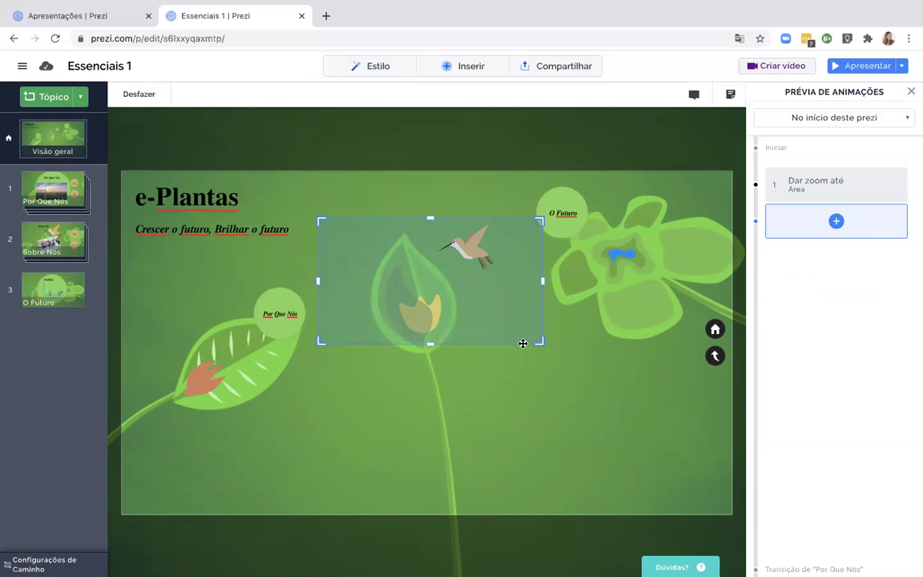
Set the overview zoom area as the starting point and follow it with an "Afastar para visão geral" animation
{"action": "right_click", "coordinate": [811, 186]}
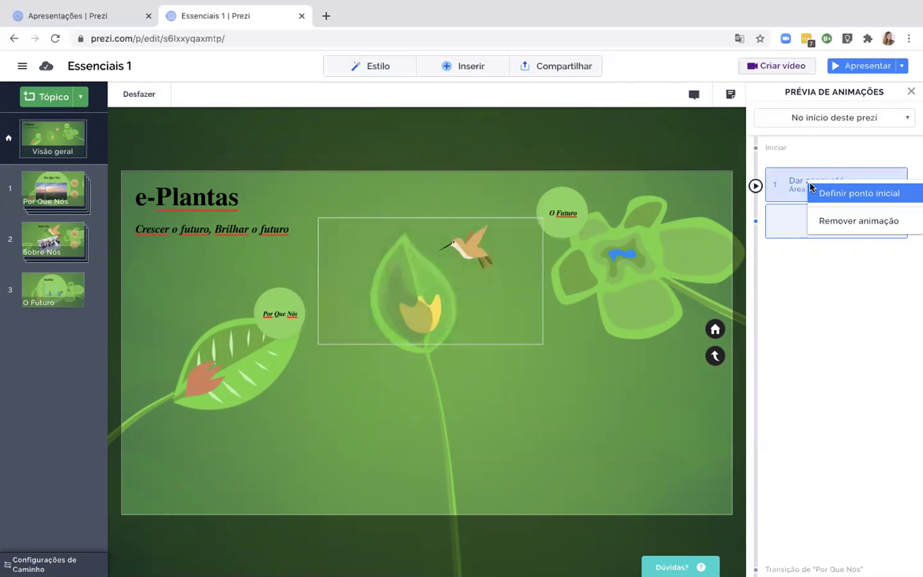
{"action": "left_click", "coordinate": [853, 194]}
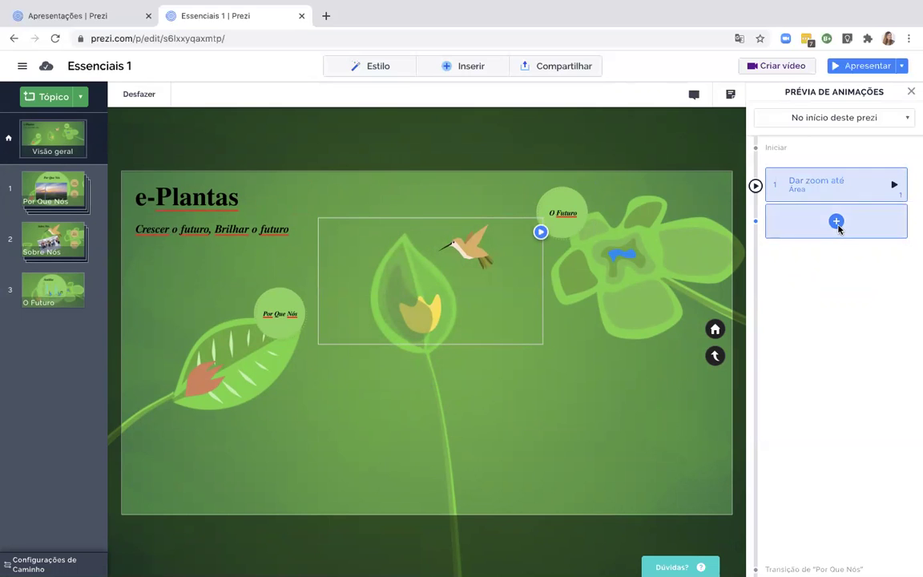
{"action": "left_click", "coordinate": [837, 222]}
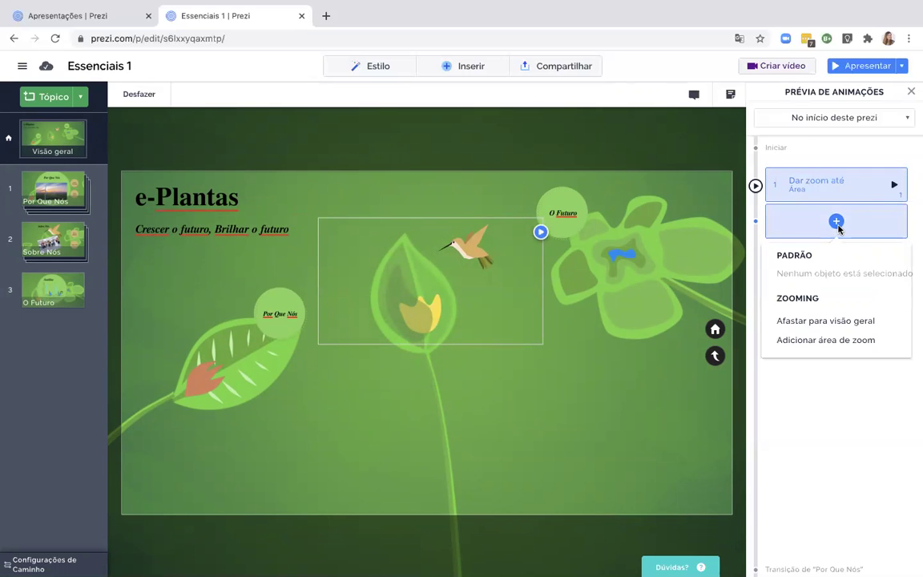
{"action": "left_click", "coordinate": [799, 322]}
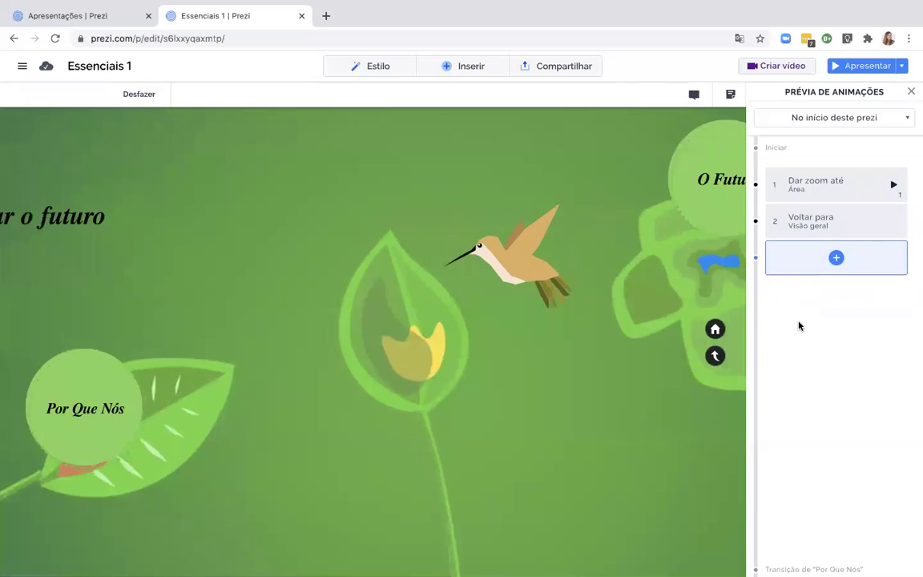
Present the prezi to check its opening zoom animation
{"action": "left_click", "coordinate": [855, 66]}
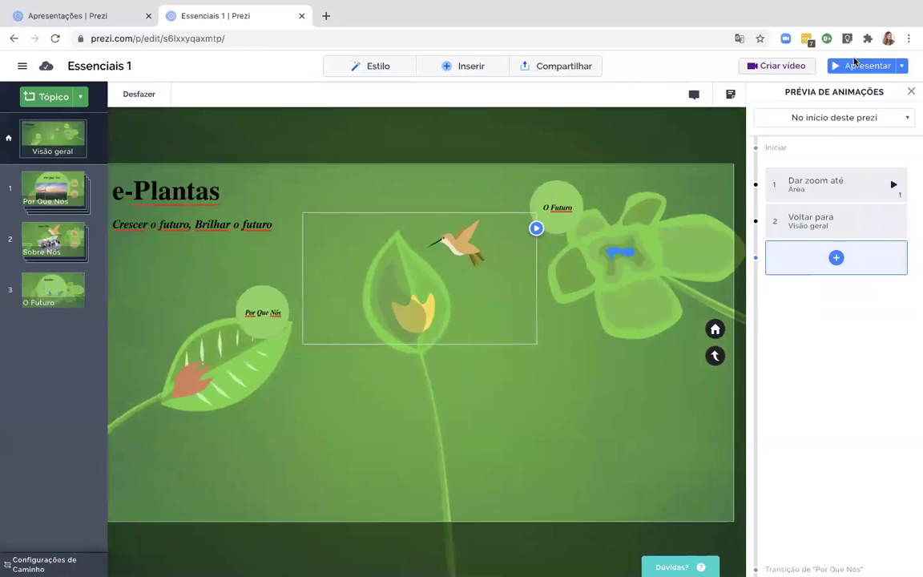